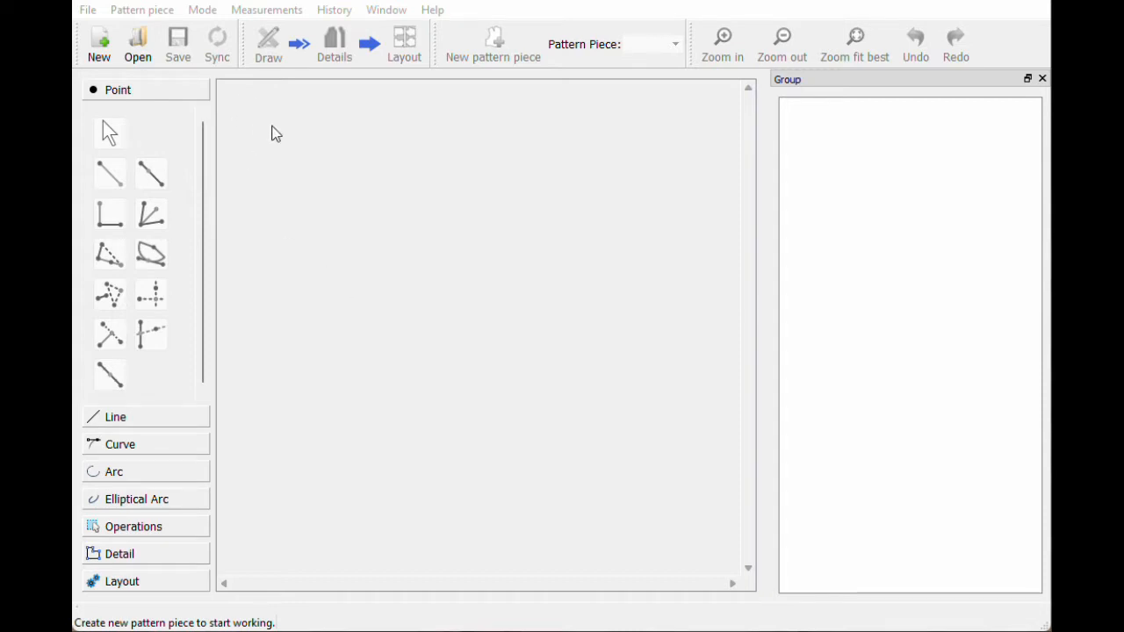
Step: Open the example pattern .val file from the patterns folder
left_click(136, 48)
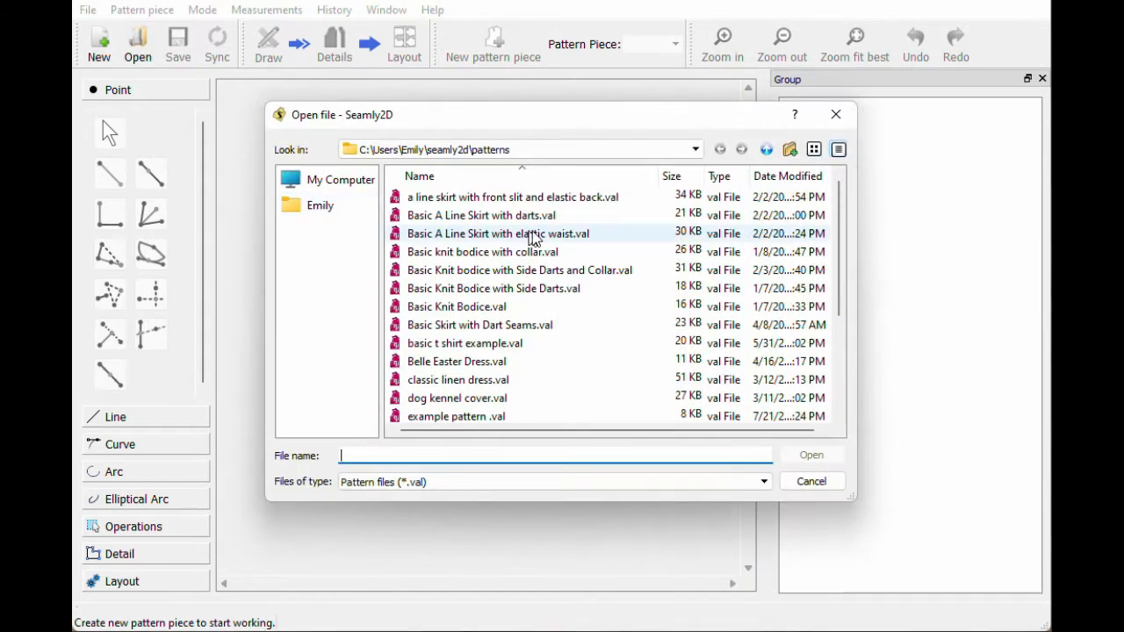
scroll(584, 281, "down", 3)
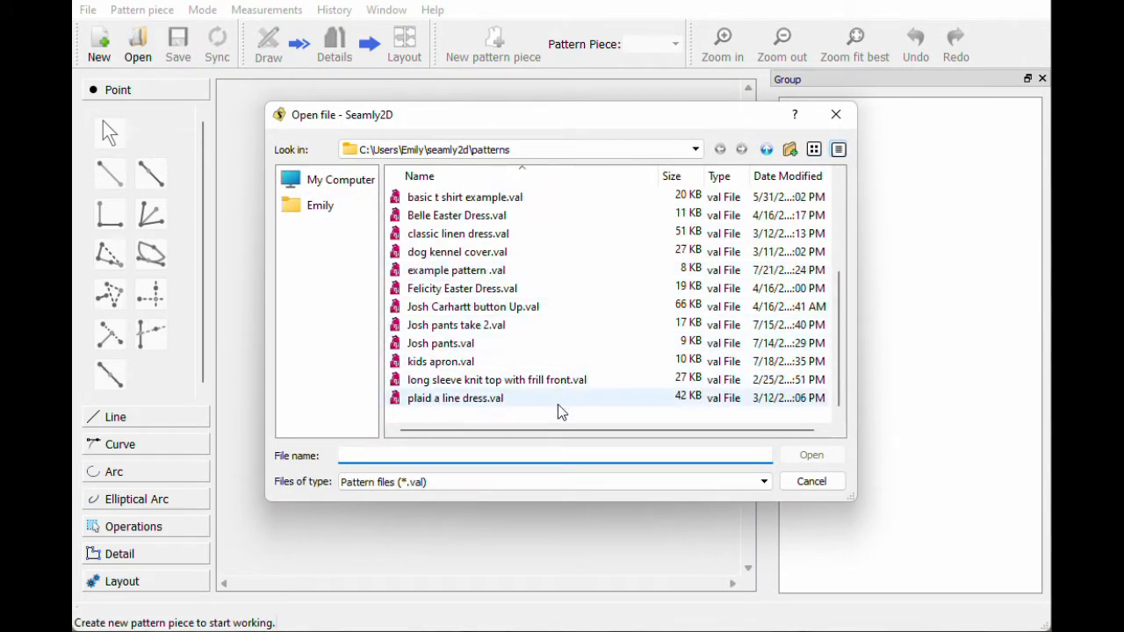
double_click(494, 270)
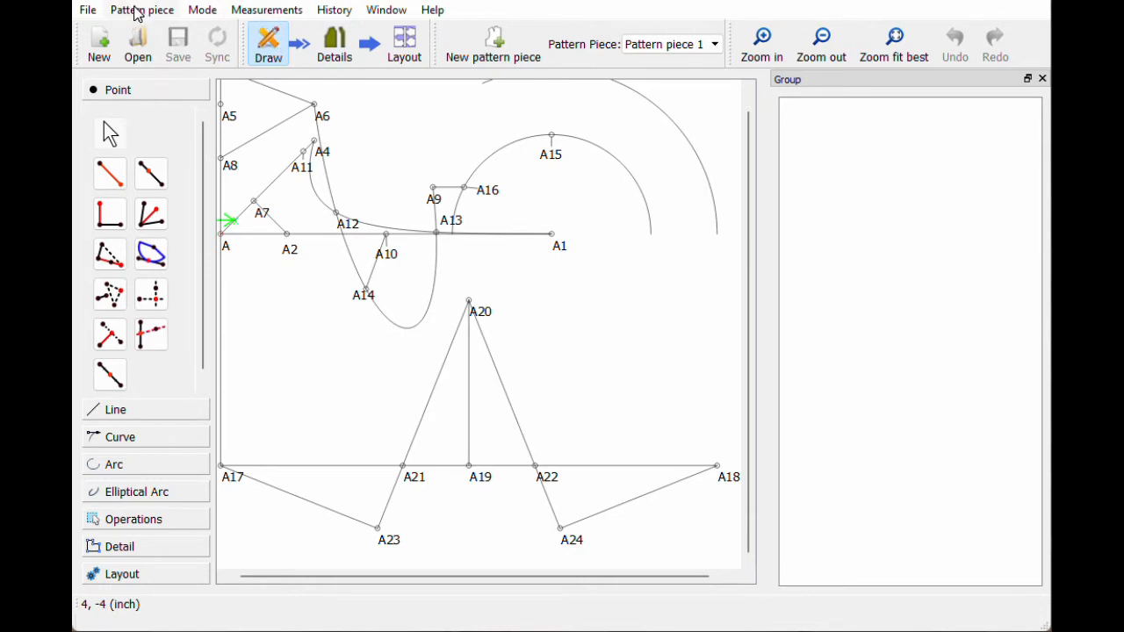
Step: Launch the SeamlyMe measurements editor from the Measurements menu
left_click(267, 12)
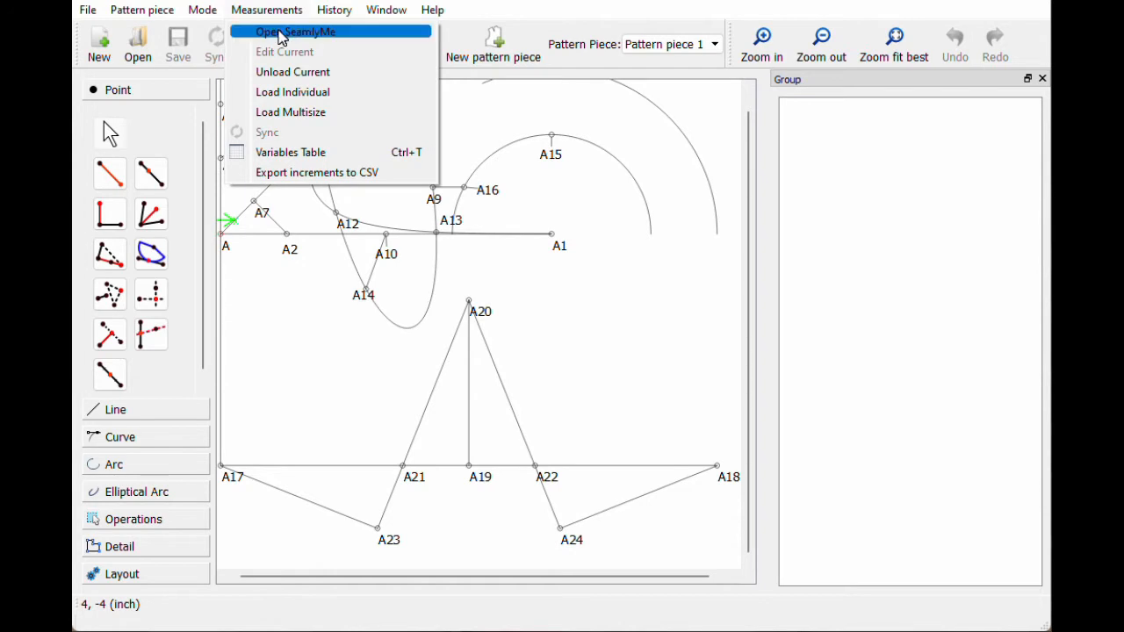
left_click(281, 32)
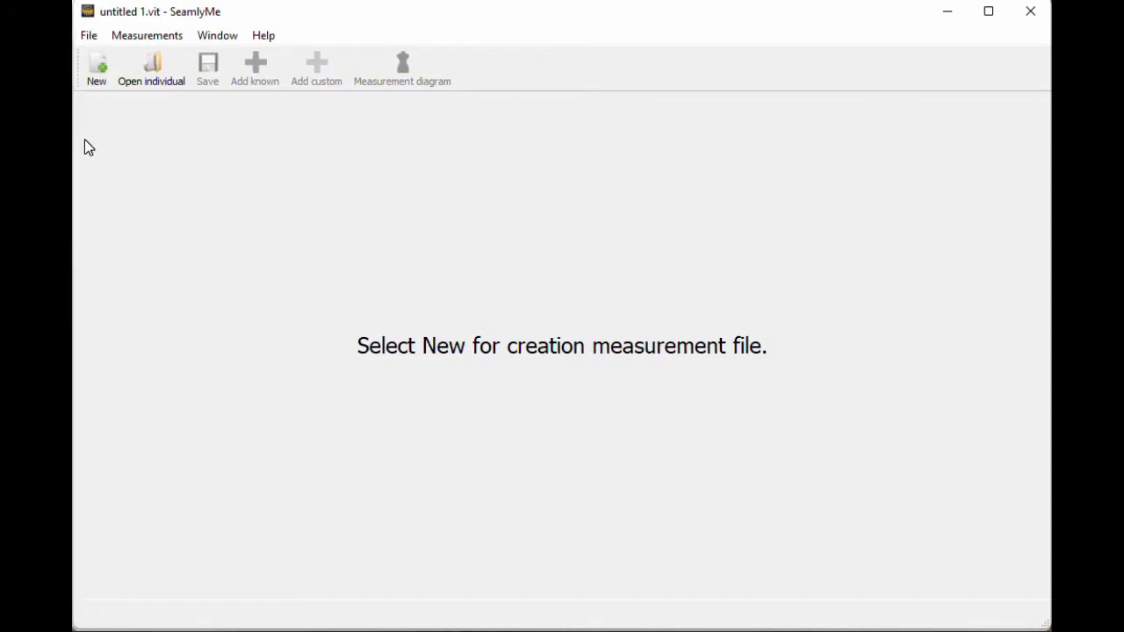
Step: Create a new individual measurement file with the unit set to Inches
left_click(98, 70)
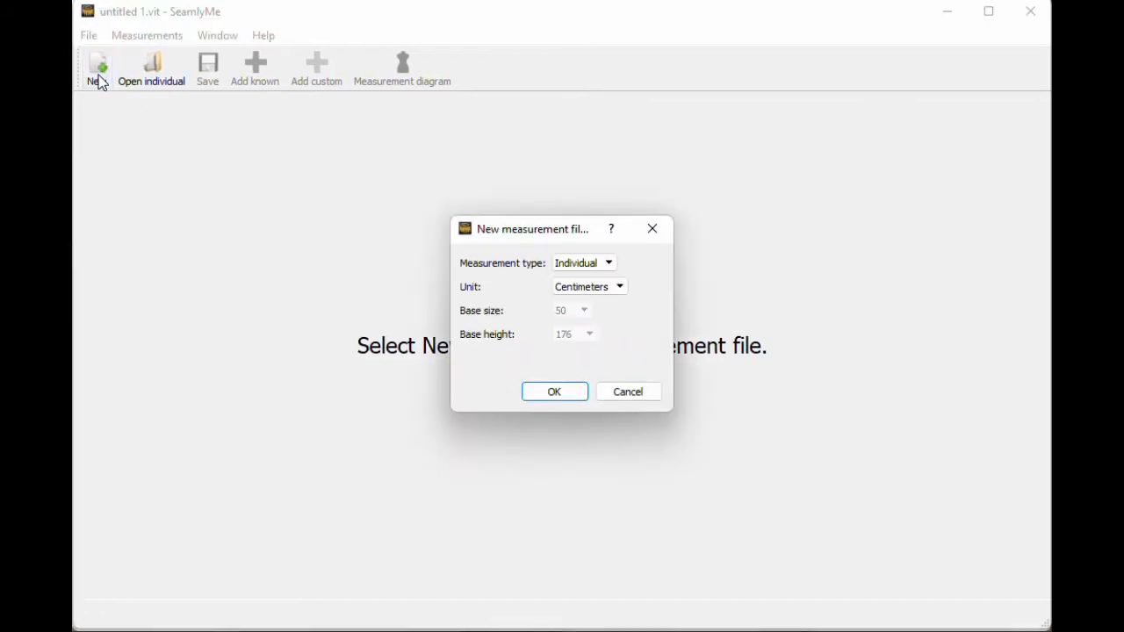
left_click(592, 289)
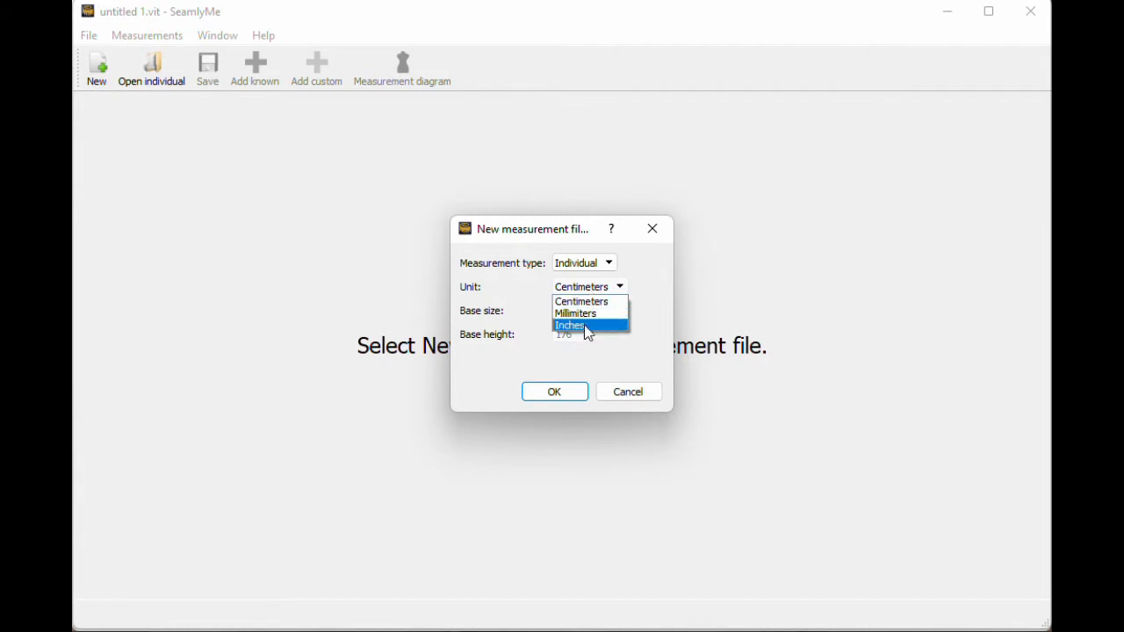
left_click(587, 328)
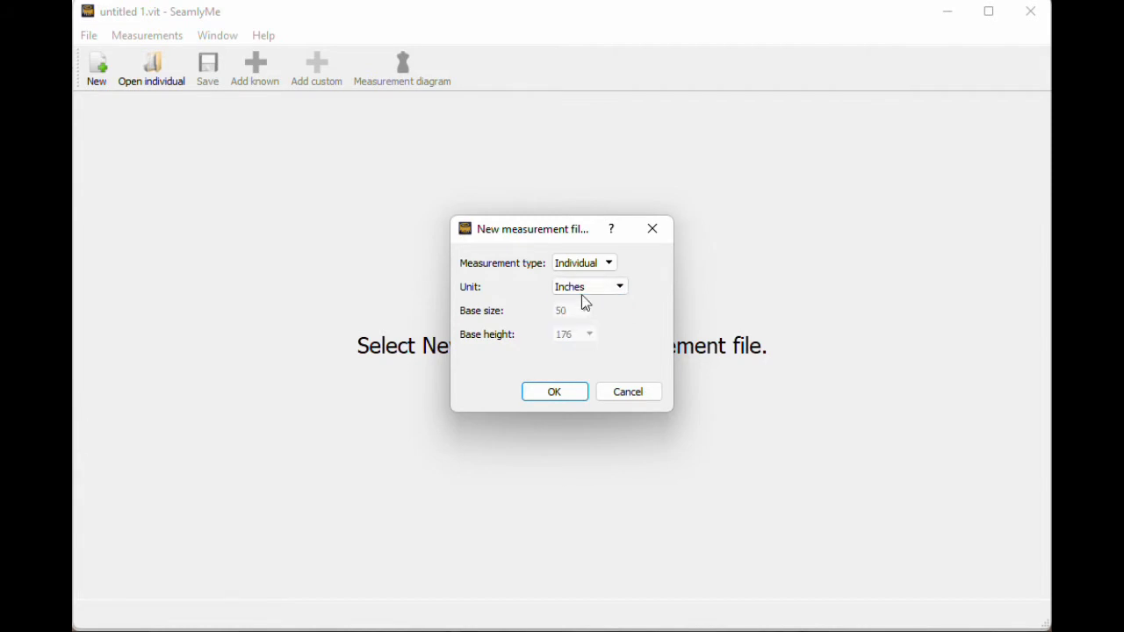
left_click(560, 391)
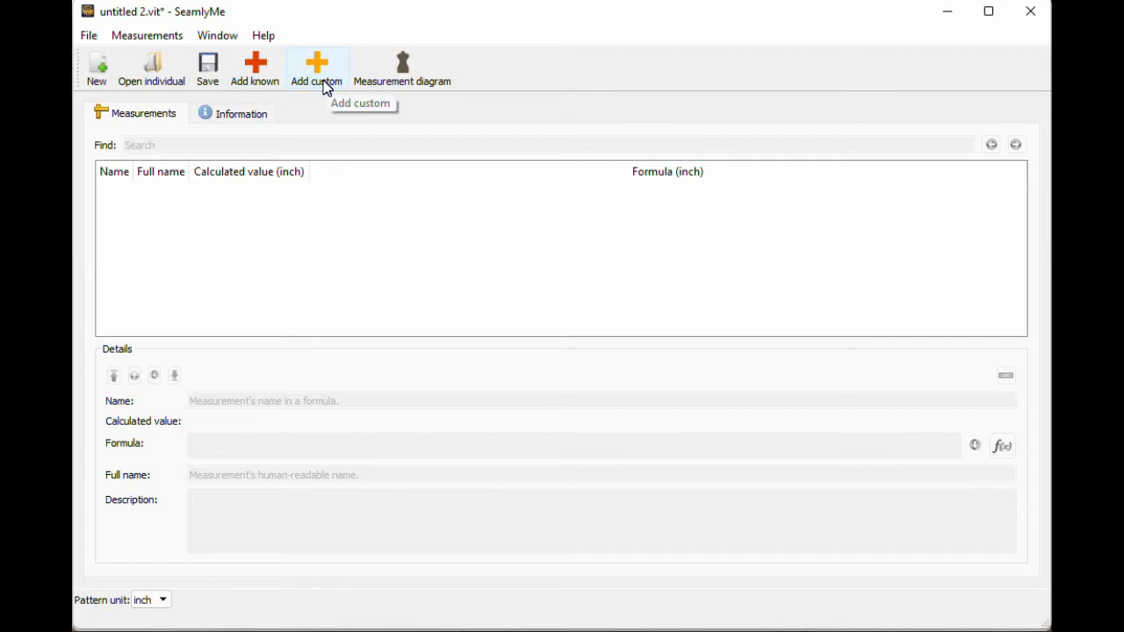
Step: Open the known-measurements database and preview the A01 height diagram
left_click(258, 75)
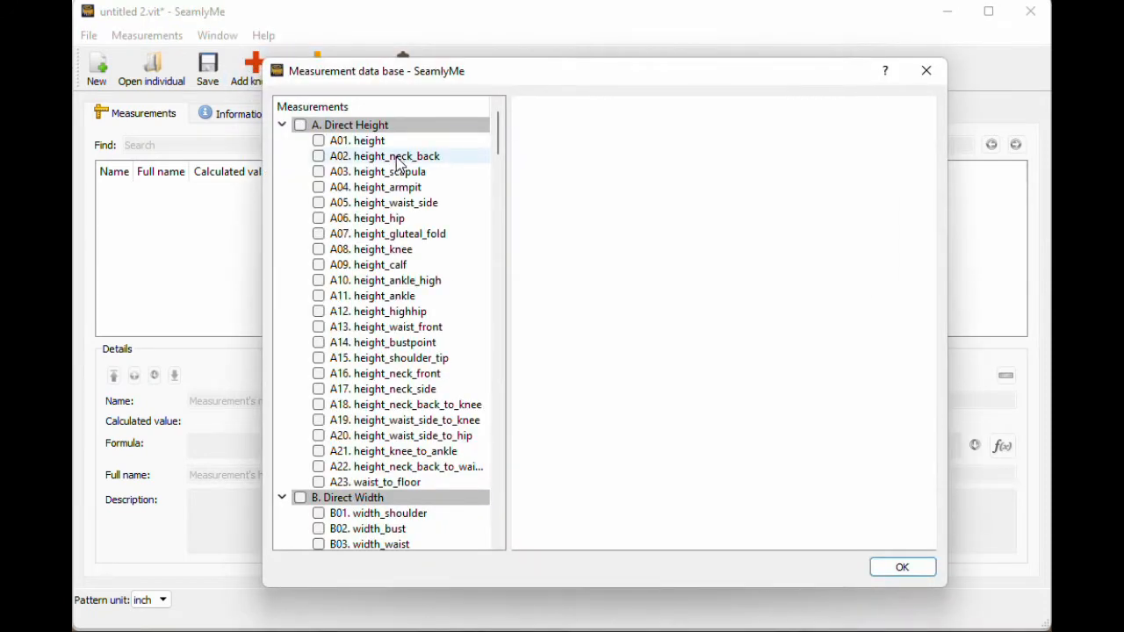
scroll(421, 316, "down", 6)
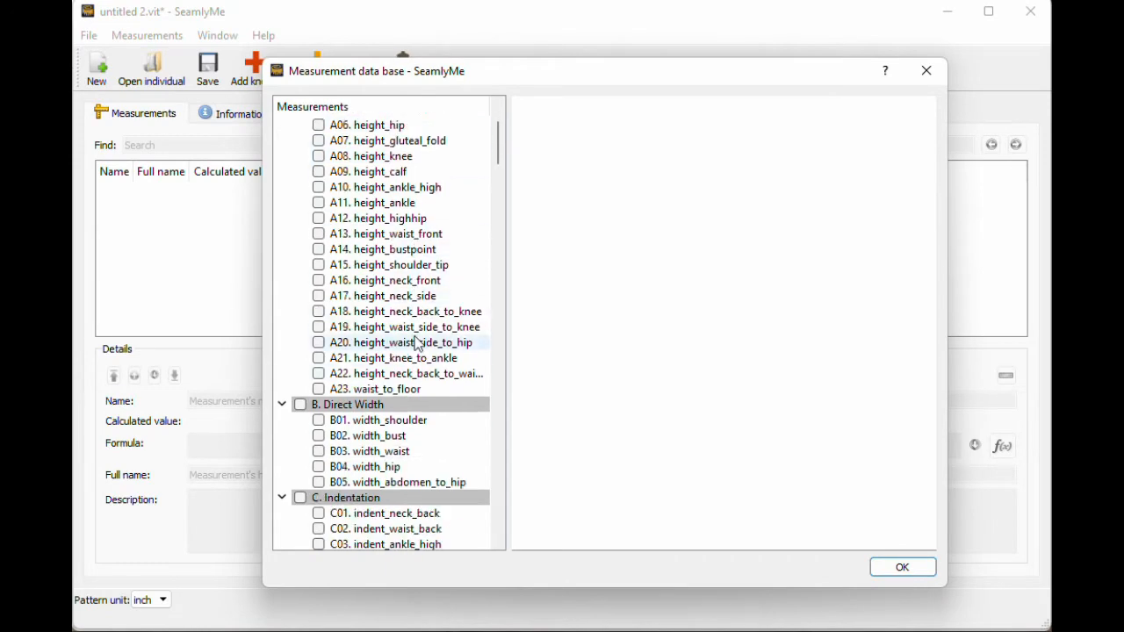
scroll(420, 307, "down", 20)
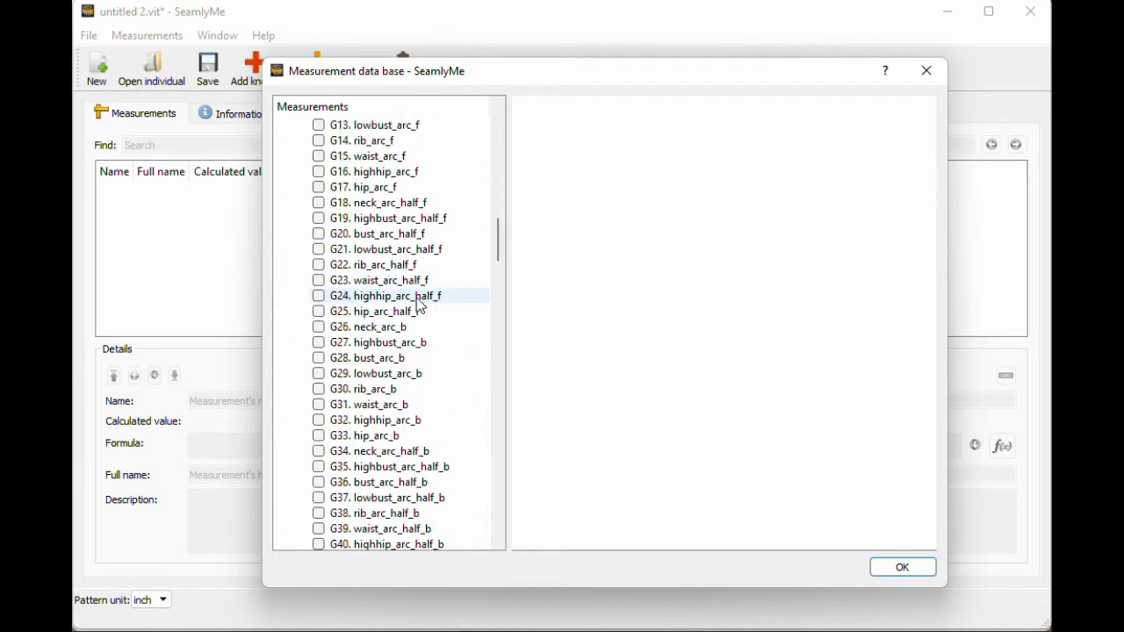
scroll(421, 307, "down", 20)
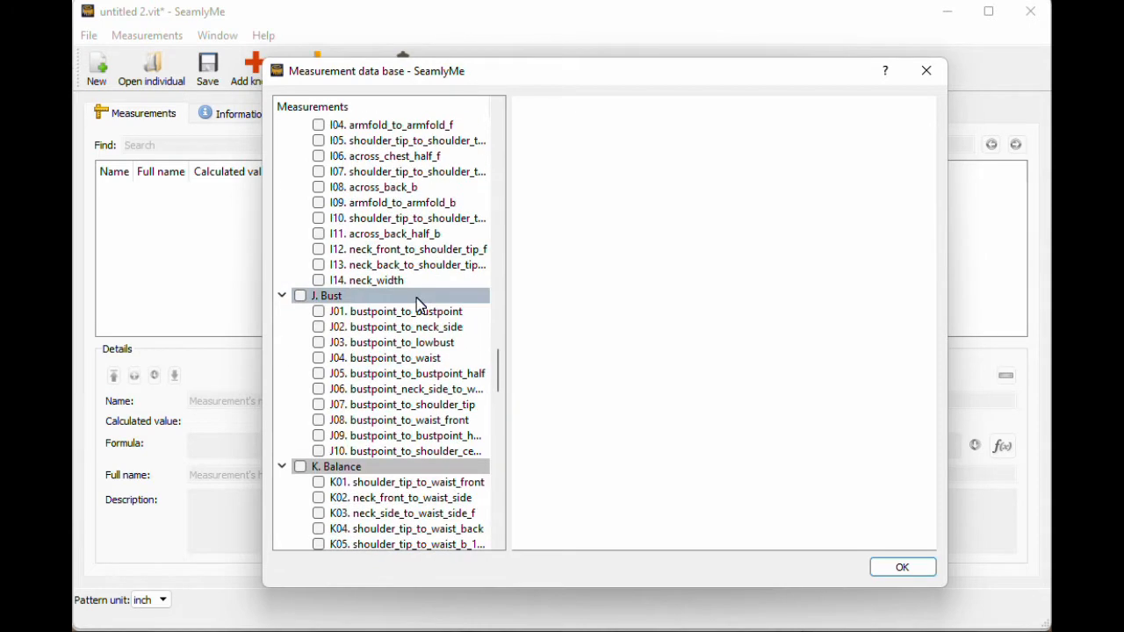
scroll(420, 306, "down", 20)
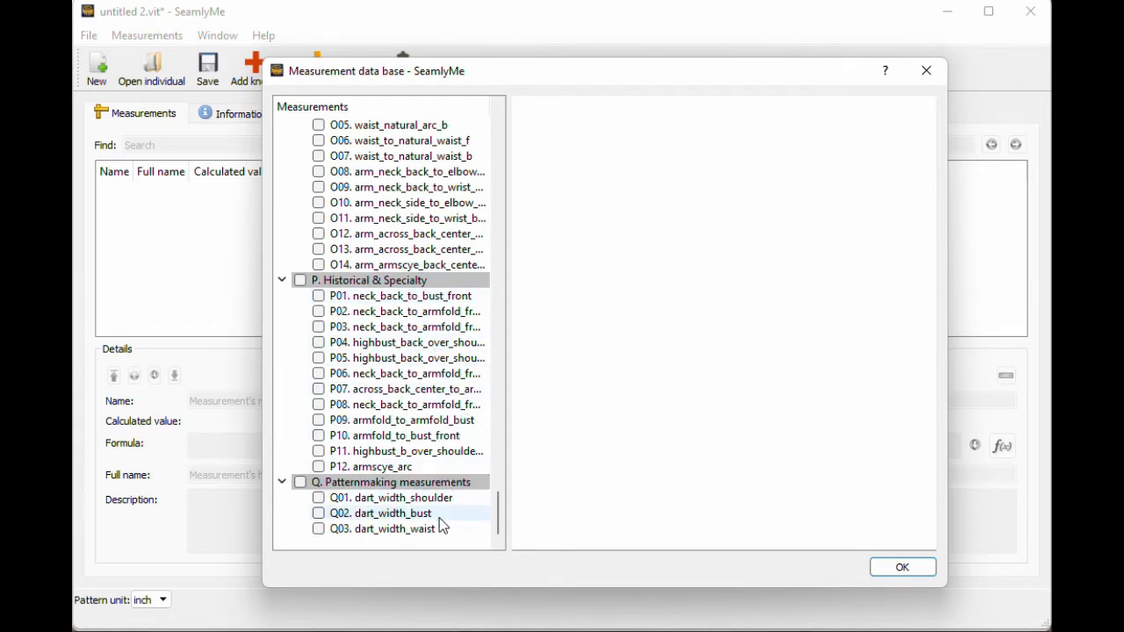
left_click_drag(504, 515, 516, 125)
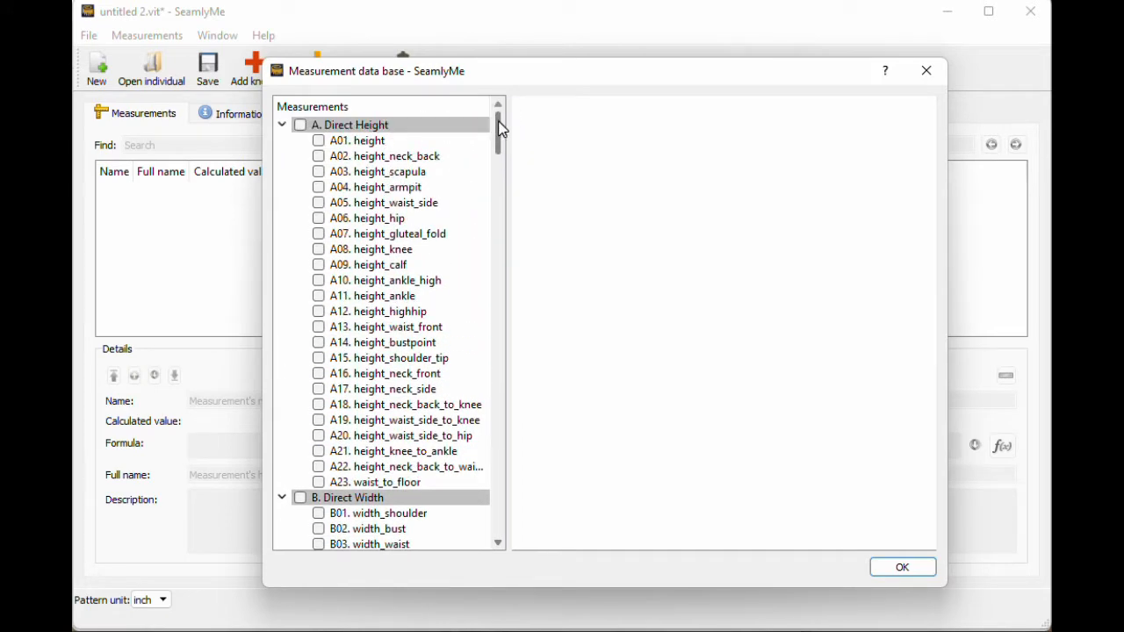
left_click(450, 145)
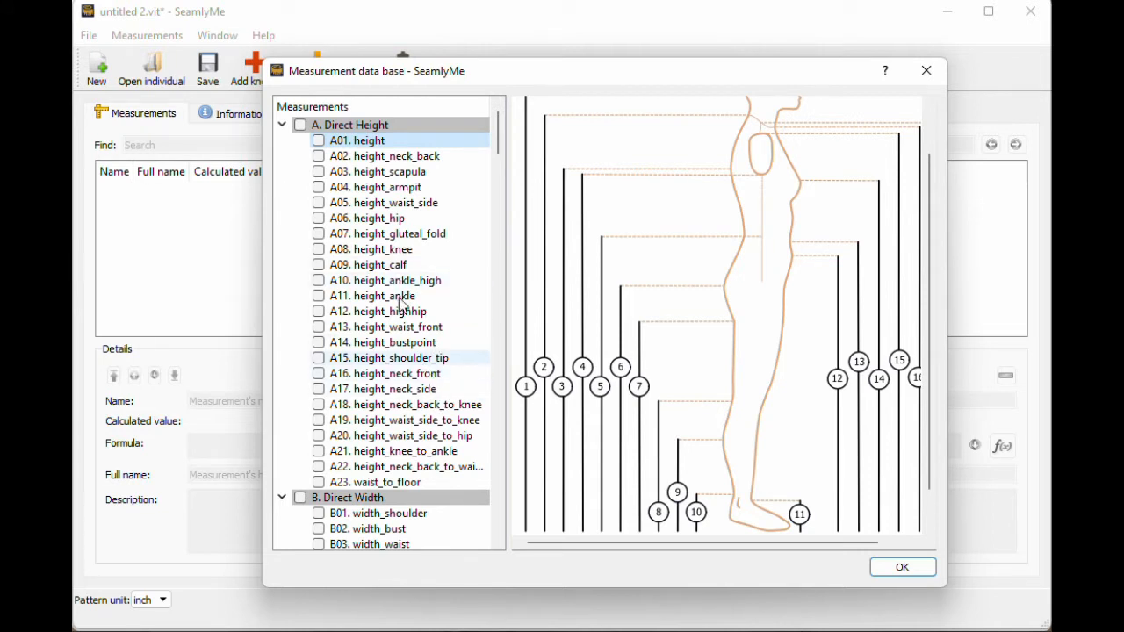
Step: Collapse groups A through F in the database and preview the G04 bust_circ diagram
scroll(417, 284, "down", 4)
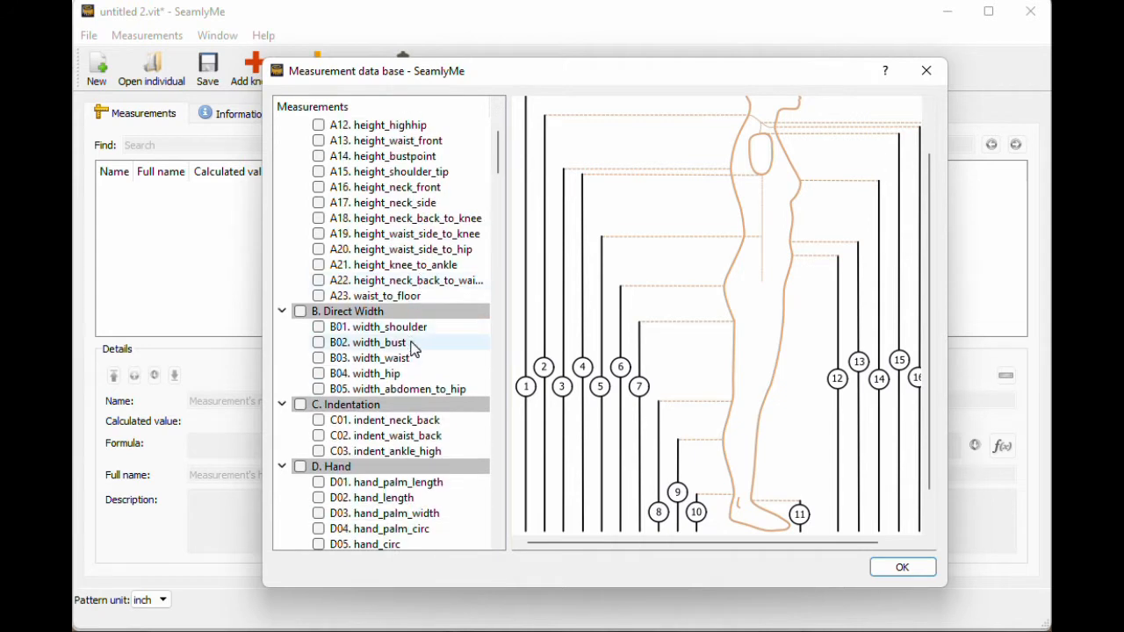
scroll(415, 350, "up", 4)
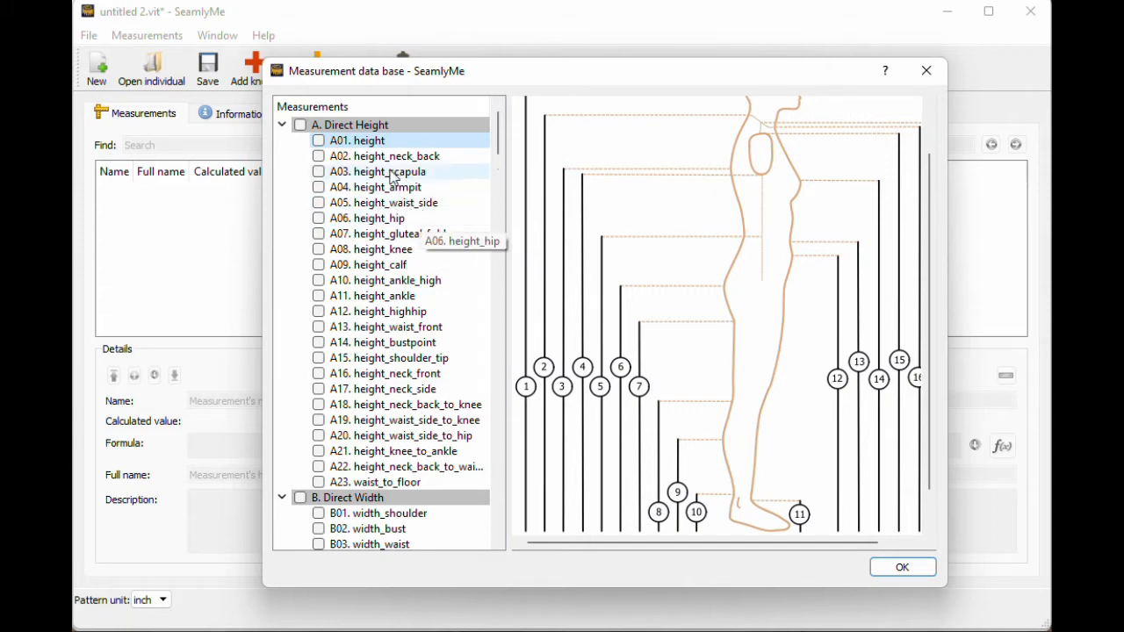
left_click(375, 127)
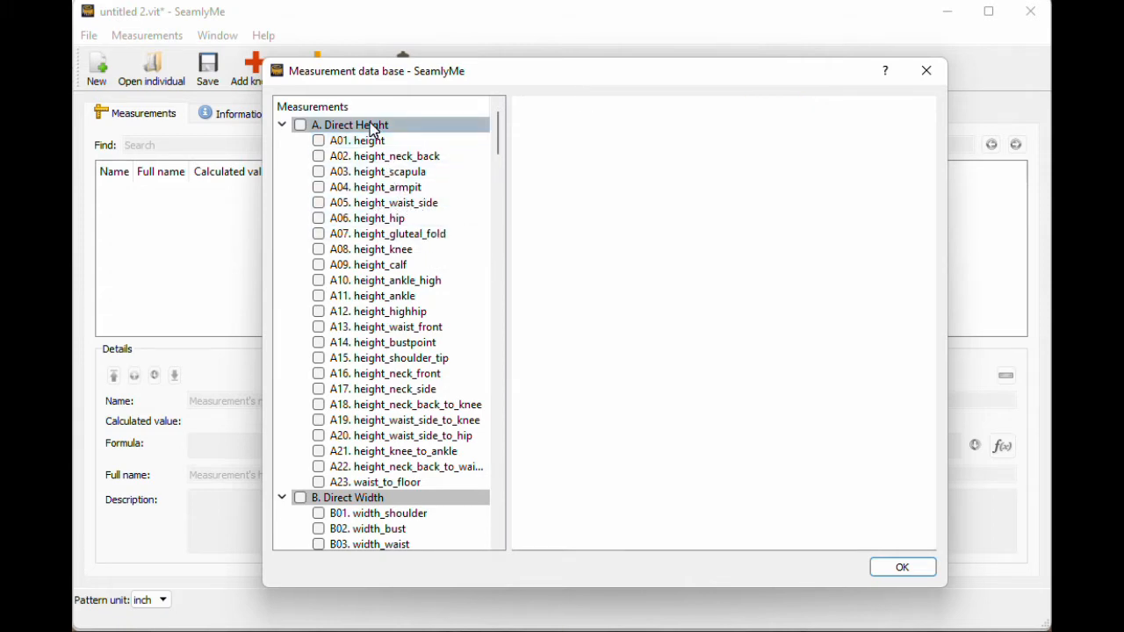
left_click(282, 126)
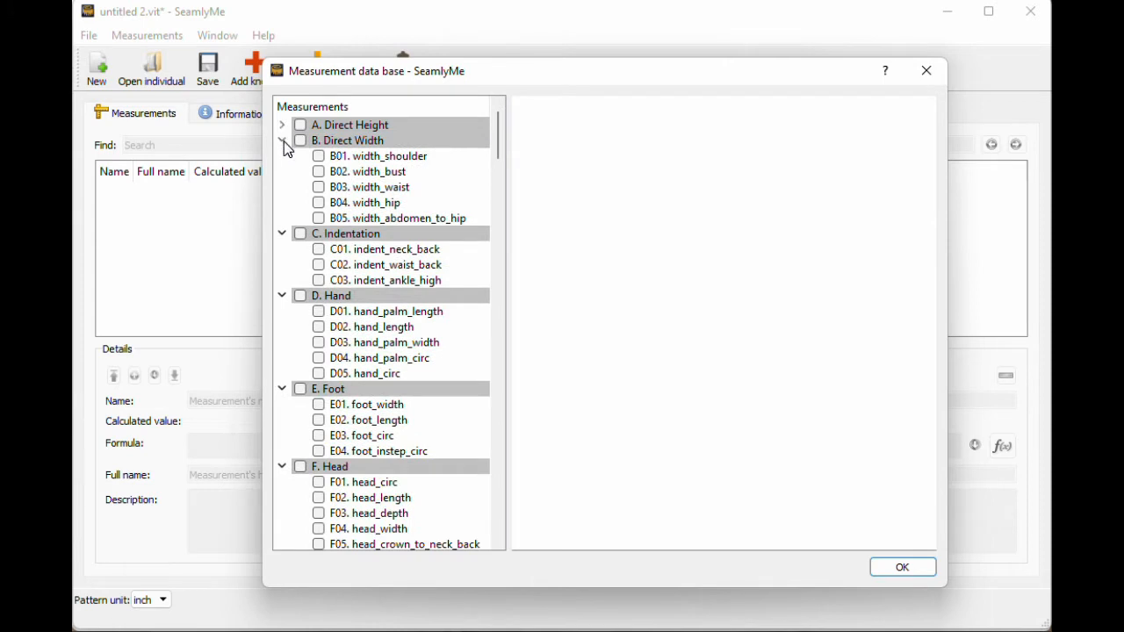
left_click(283, 141)
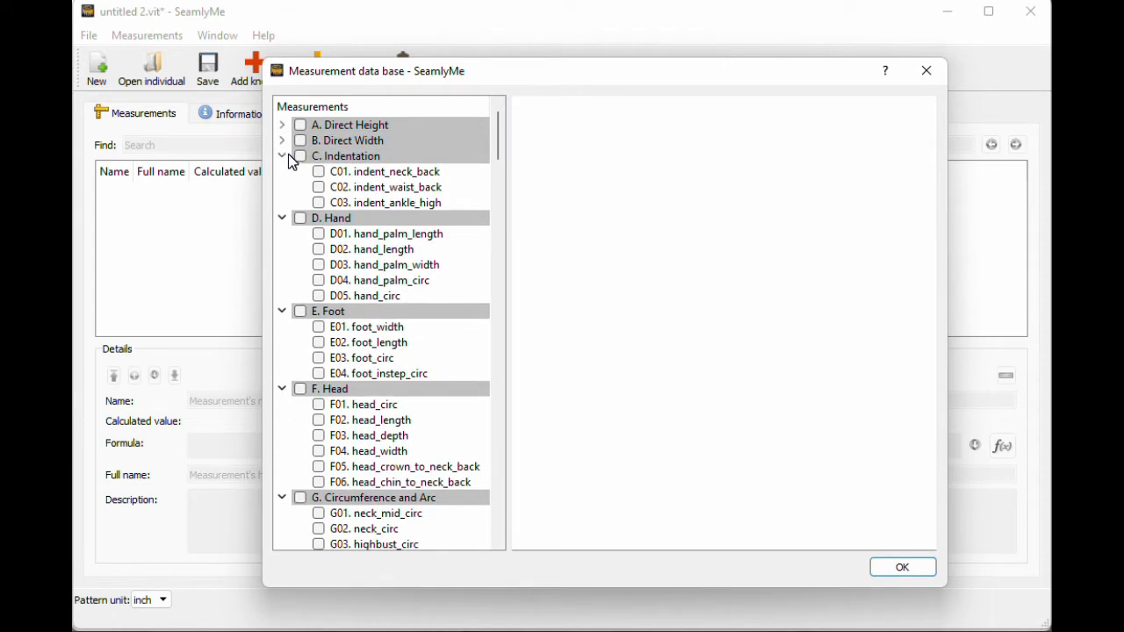
left_click(283, 156)
left_click(282, 172)
left_click(282, 188)
left_click(283, 203)
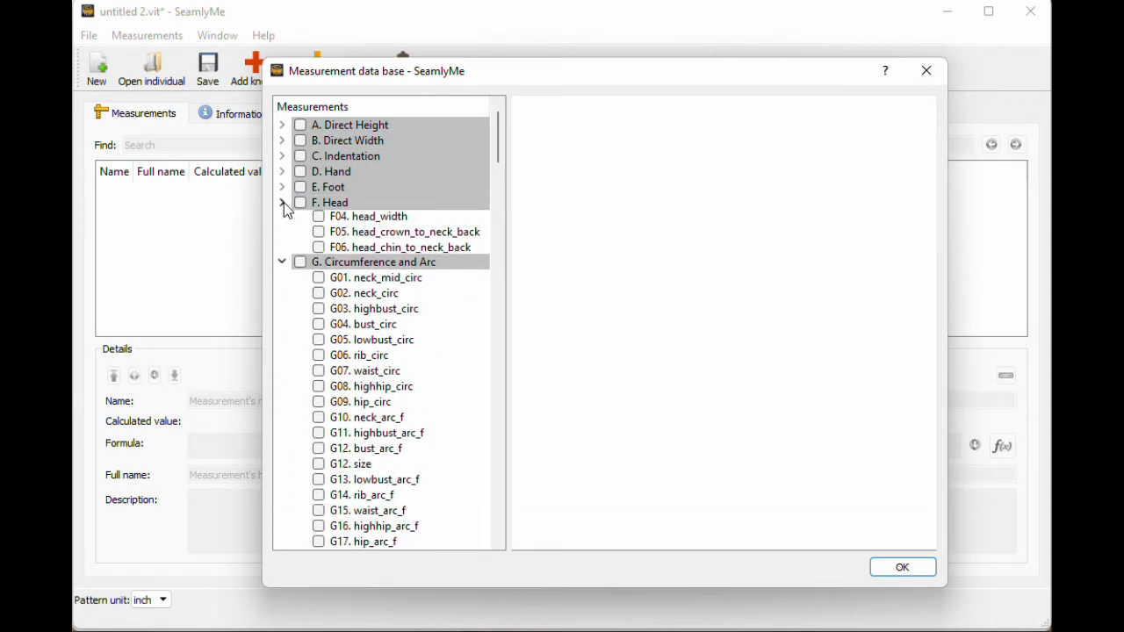
scroll(283, 210, "down", 1)
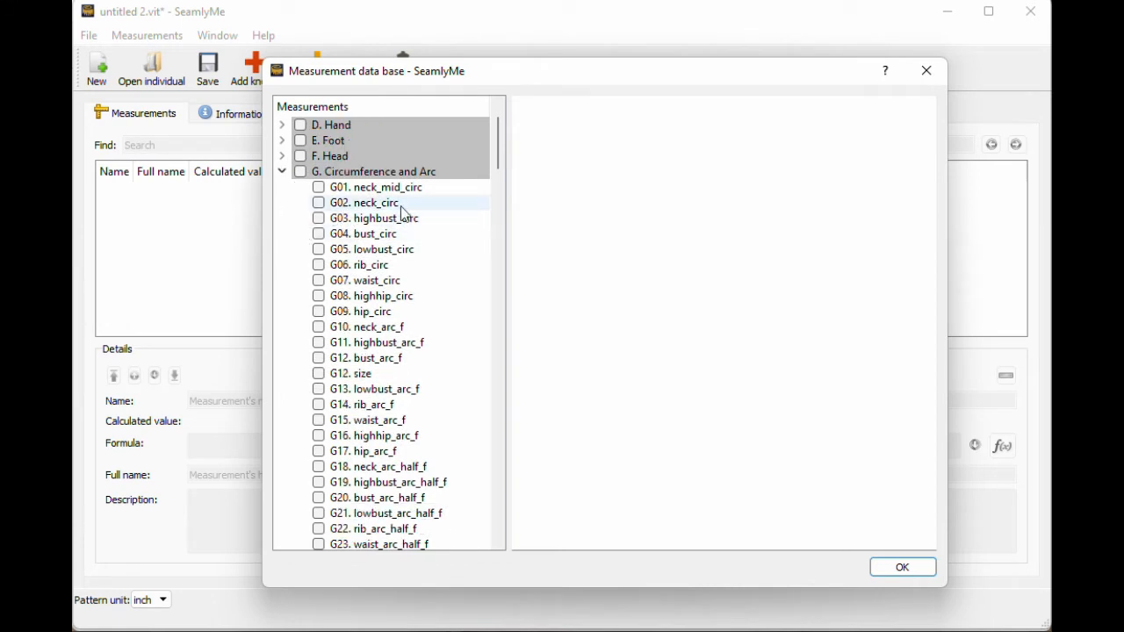
left_click(420, 235)
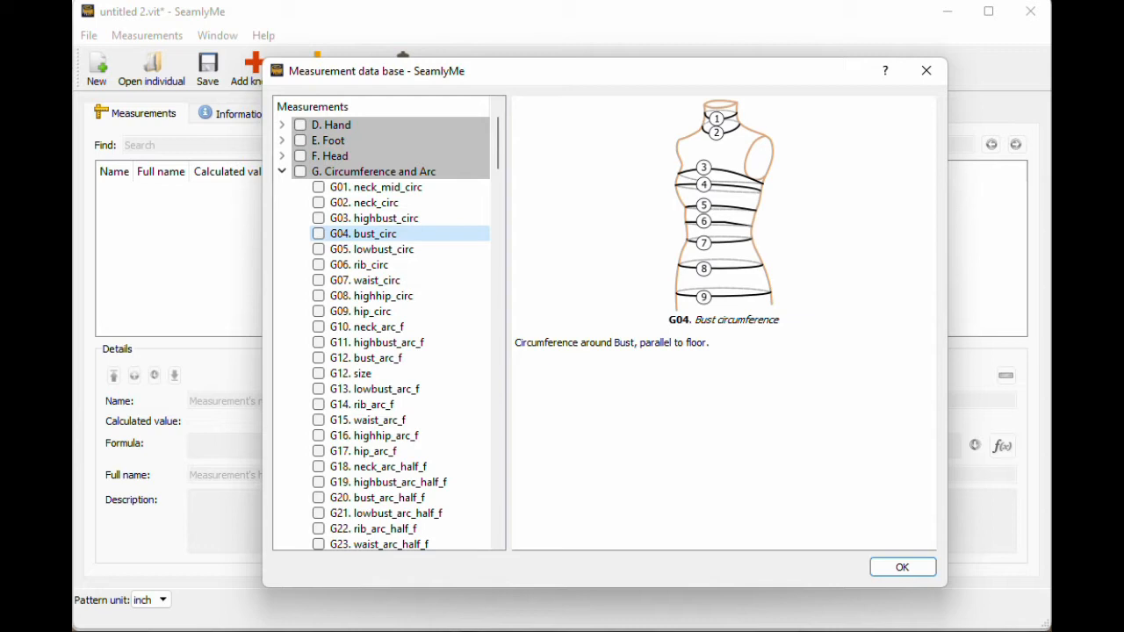
Step: Tick G07 waist_circ and G04 bust_circ in the measurement database
left_click(320, 283)
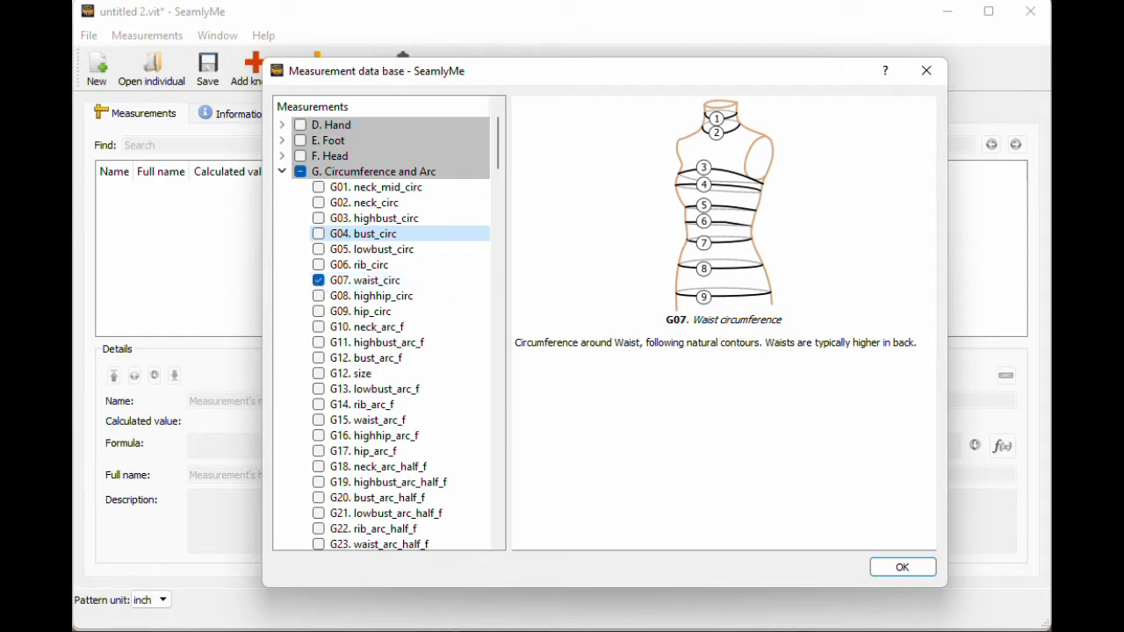
left_click(321, 235)
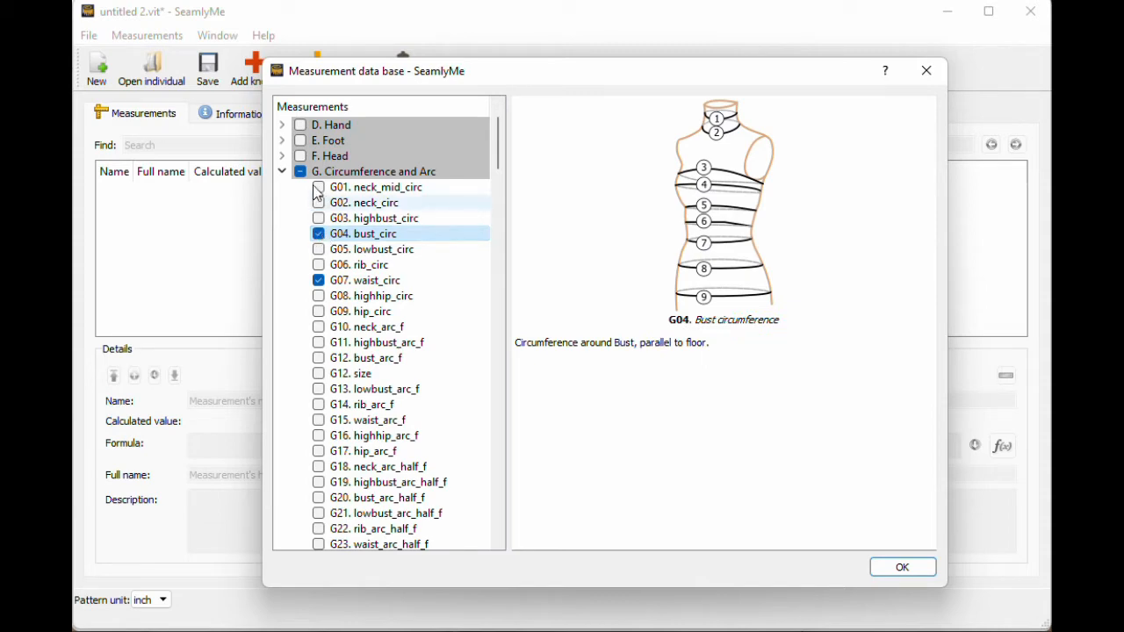
left_click(281, 171)
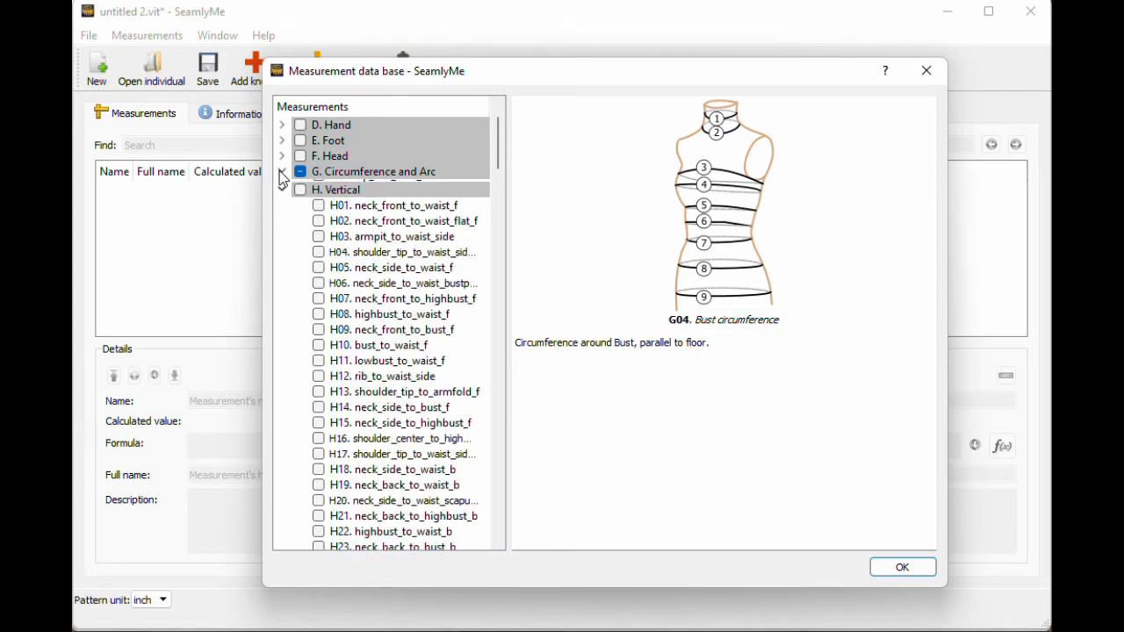
Step: Browse the H group and add H10 bust_to_waist_f along with the ticked measurements
left_click(376, 235)
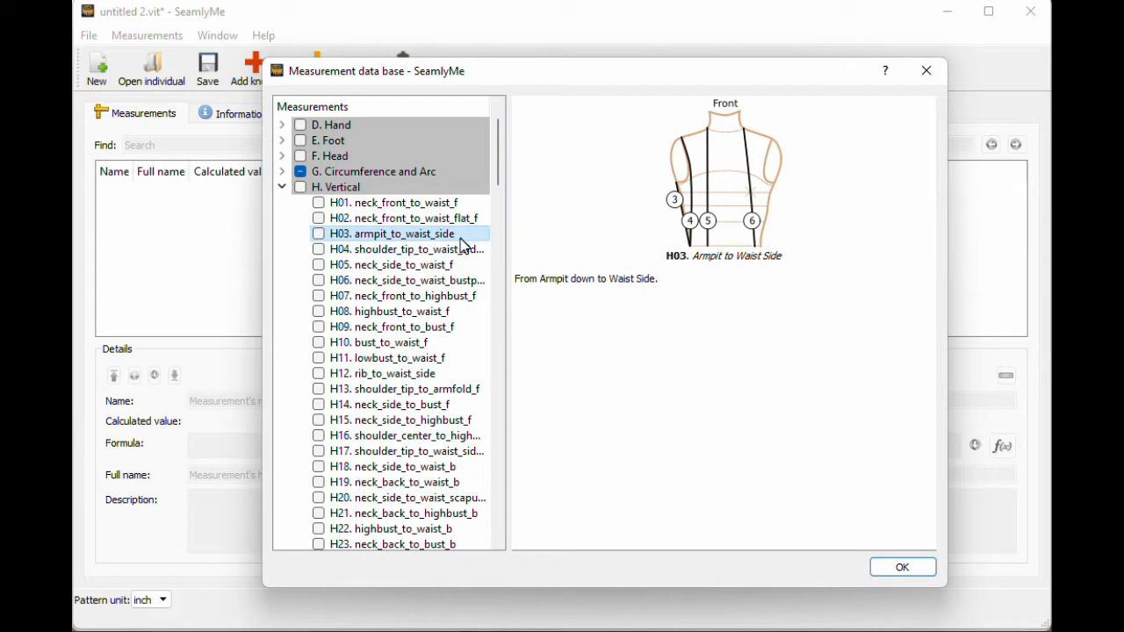
scroll(446, 246, "down", 6)
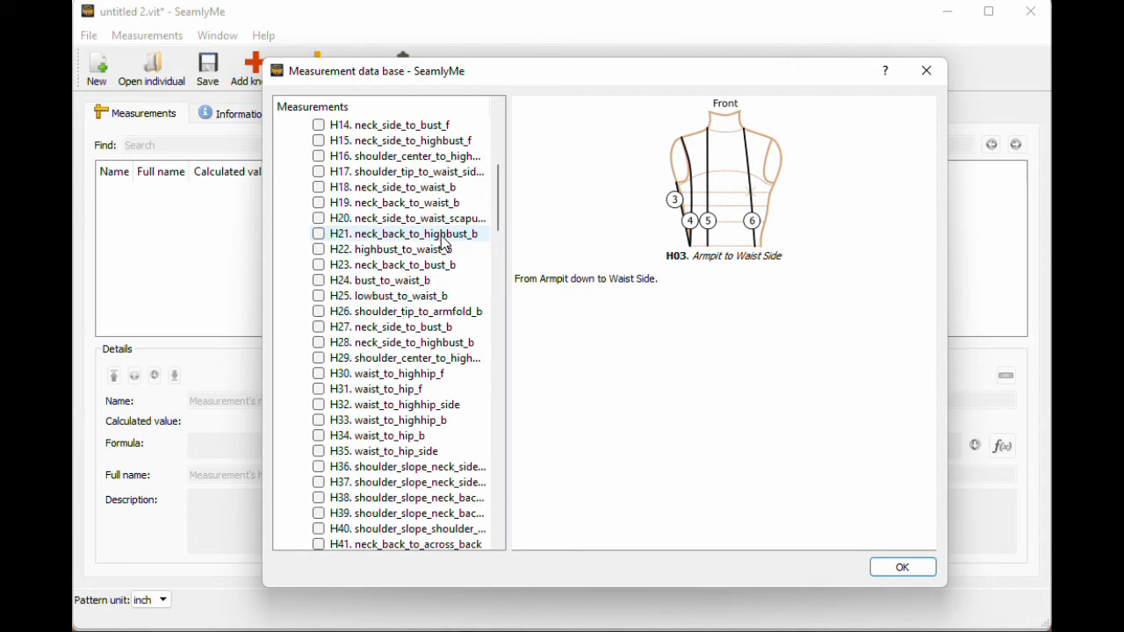
left_click(422, 201)
scroll(432, 241, "up", 3)
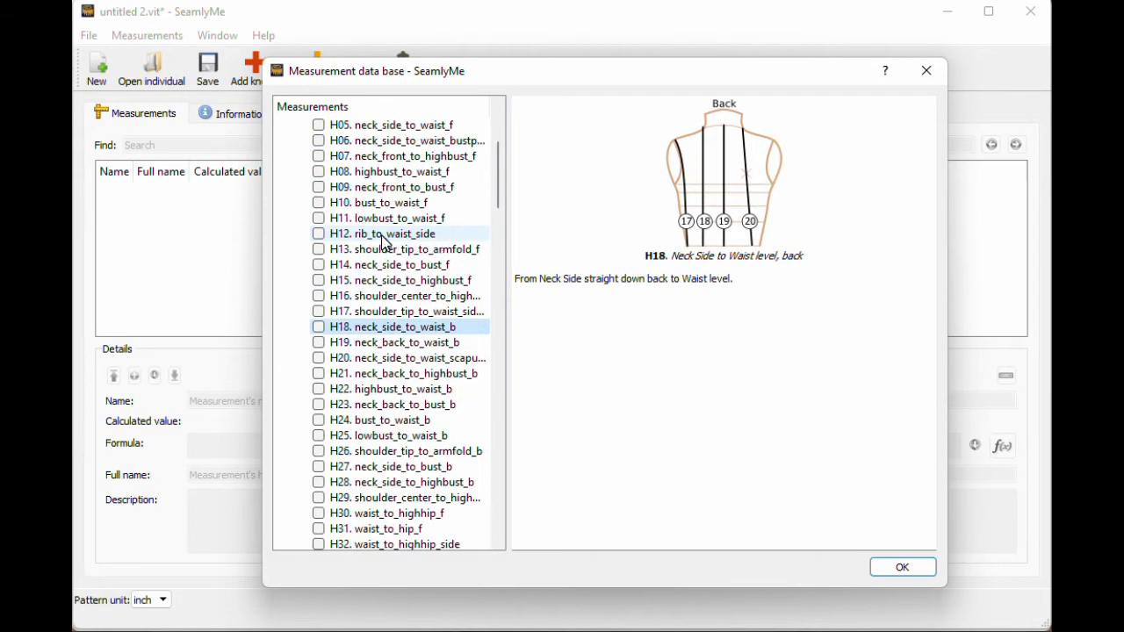
left_click(411, 234)
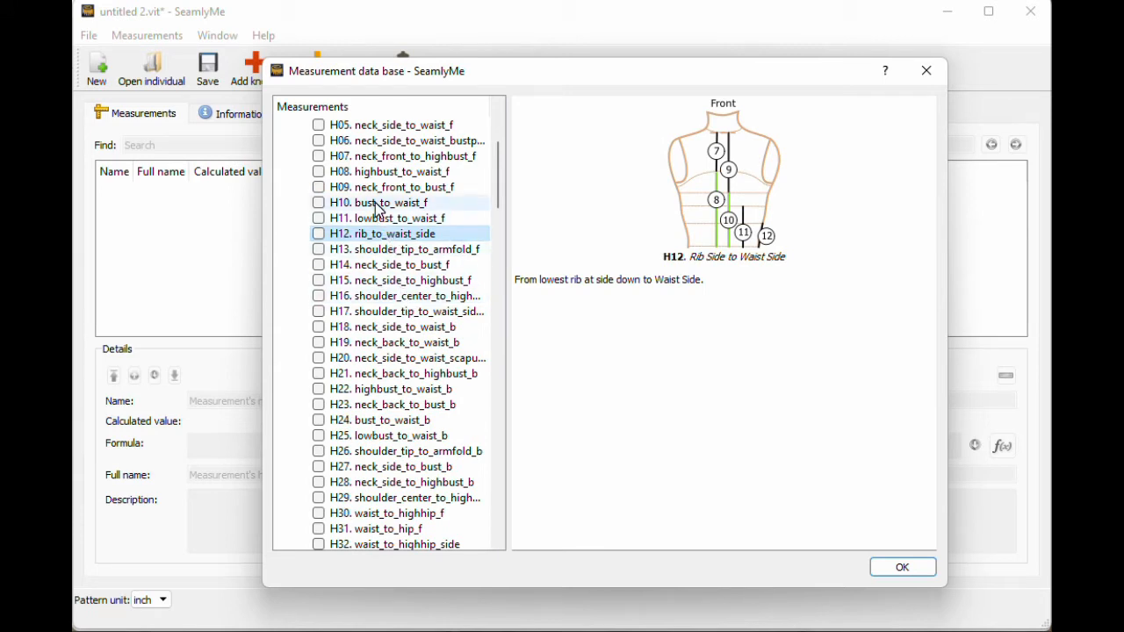
left_click(321, 205)
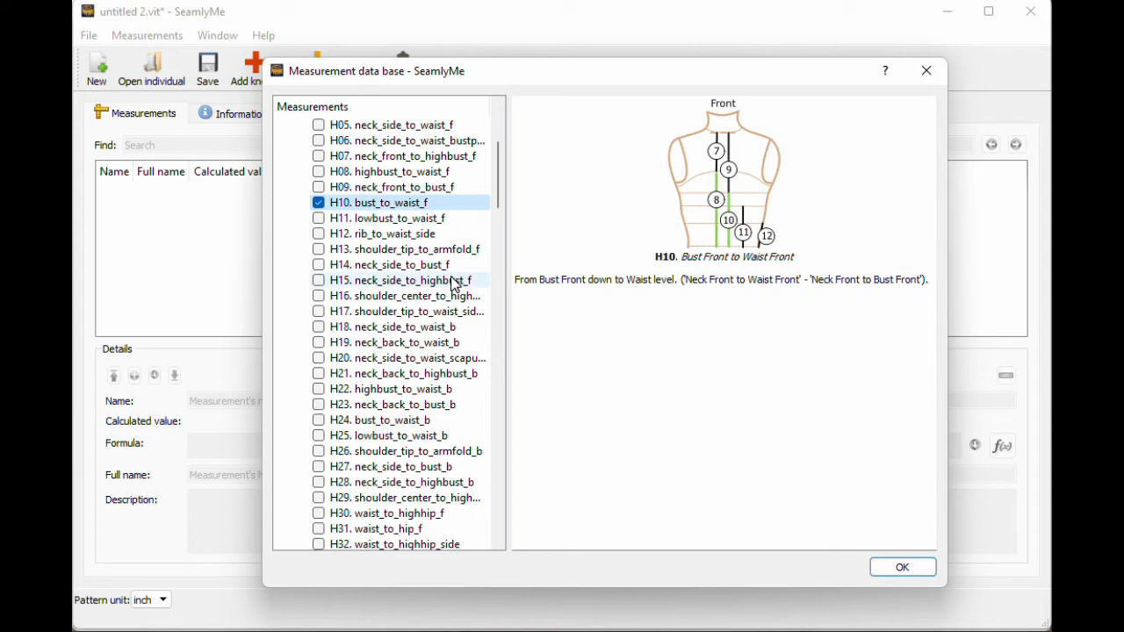
left_click(904, 569)
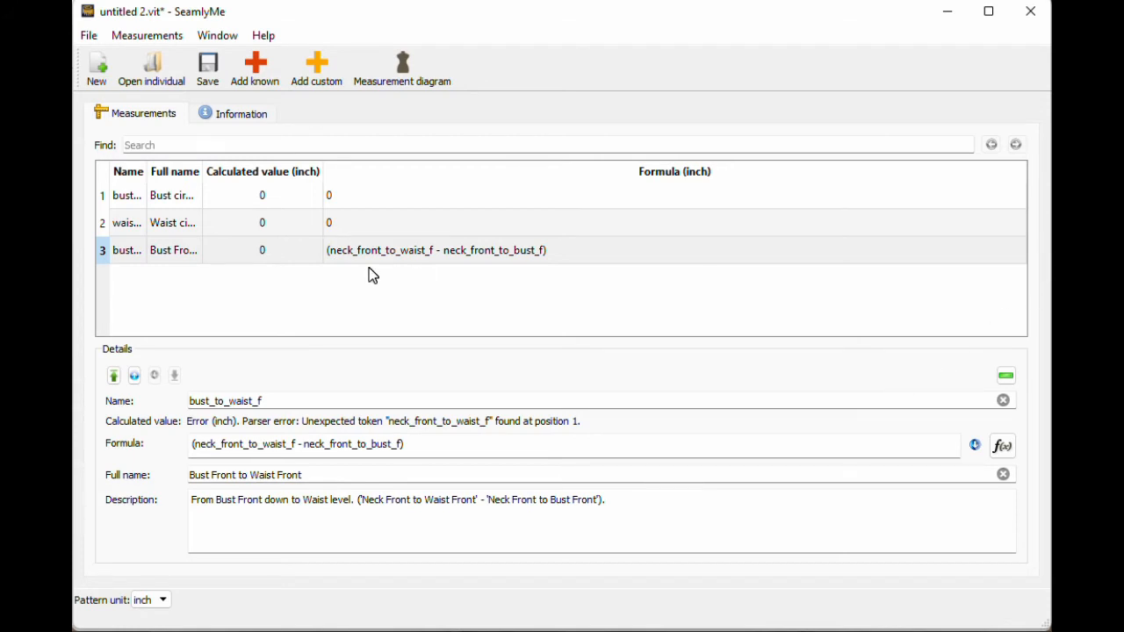
Step: Widen the full name column and set Bust Front to Waist Front's formula to 8
left_click_drag(203, 170, 303, 171)
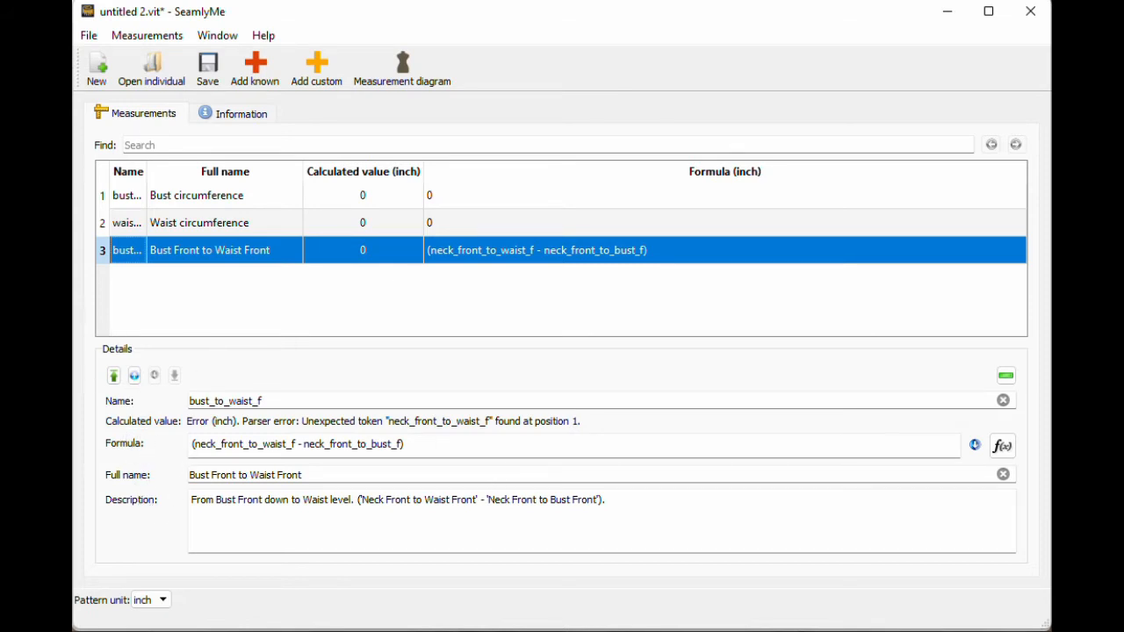
left_click_drag(405, 445, 166, 451)
key("BackSpace")
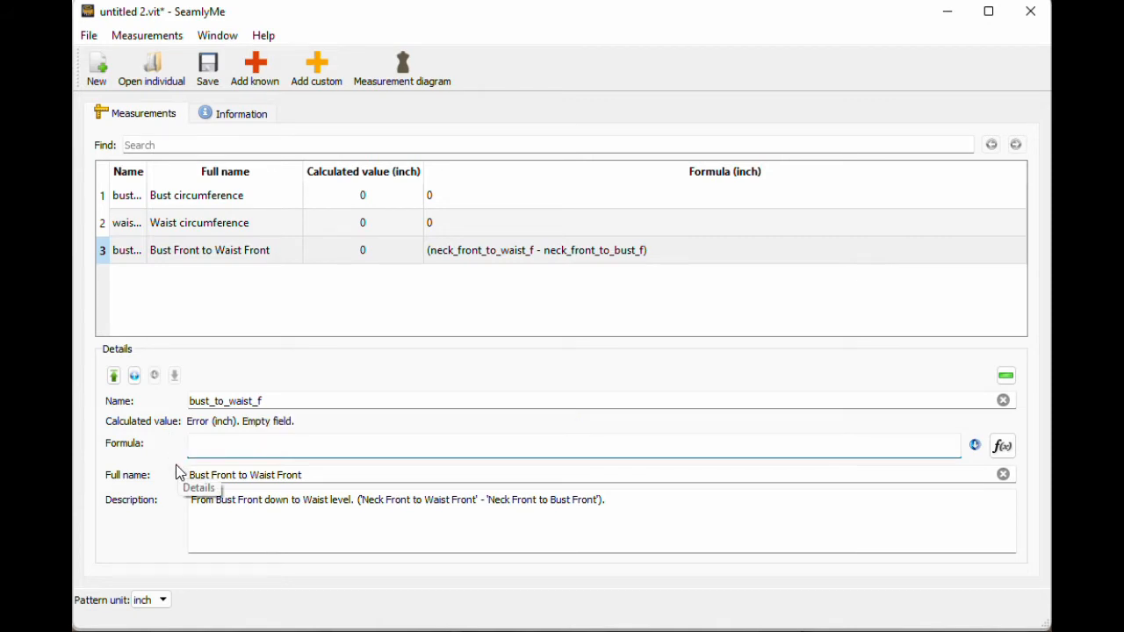
type("8")
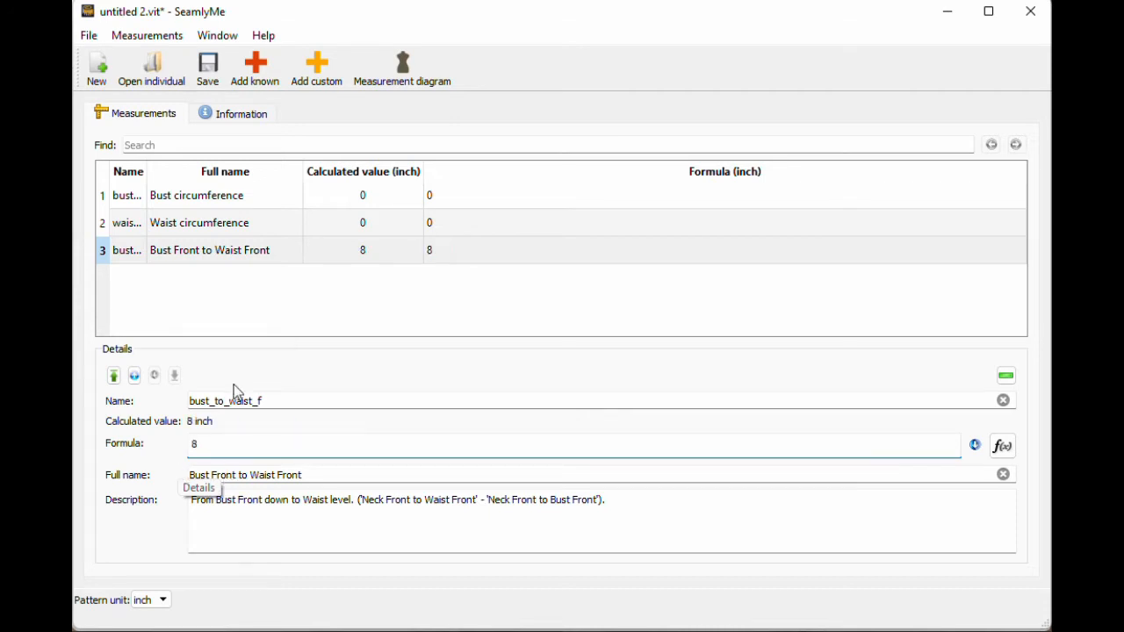
Step: Set waist circumference to 30 and bust circumference to 35 inches, then save
left_click(277, 235)
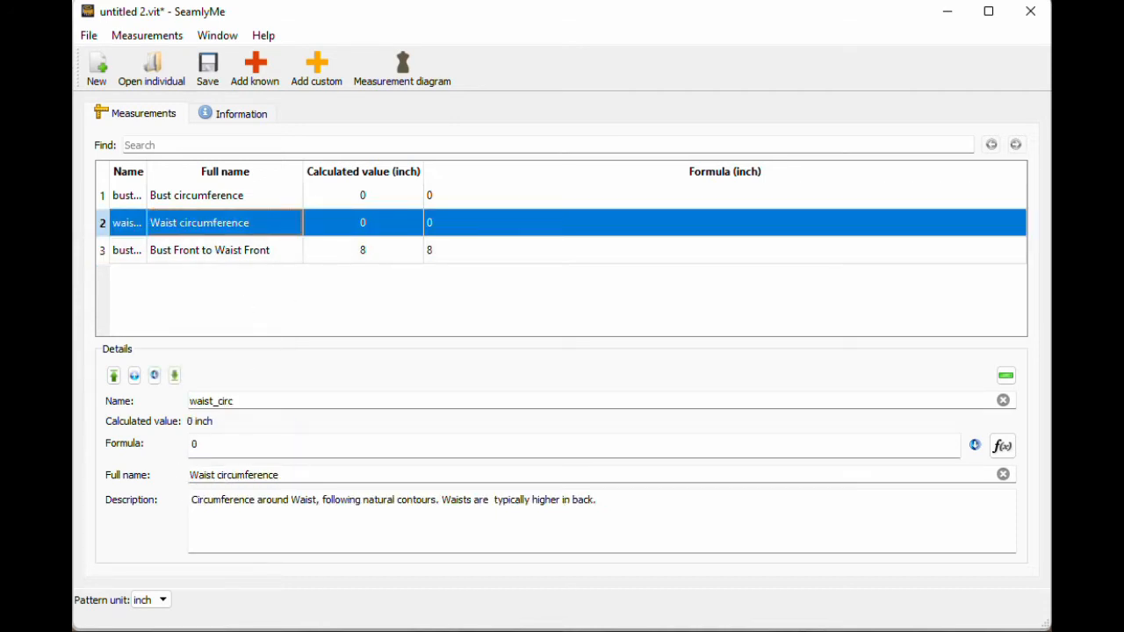
left_click_drag(209, 447, 139, 447)
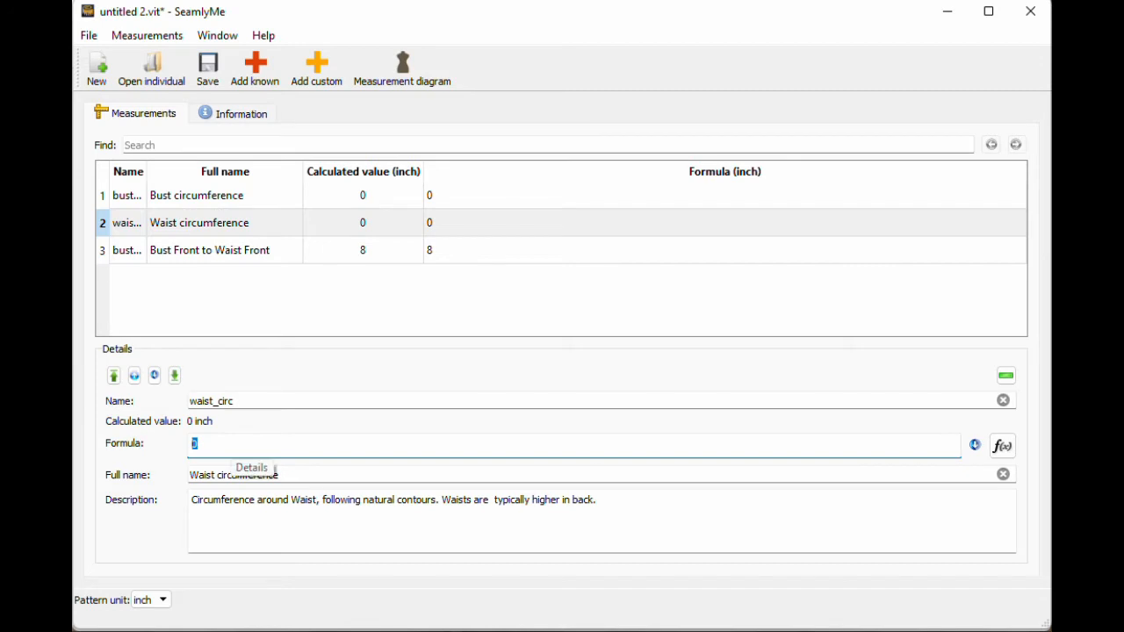
type("30")
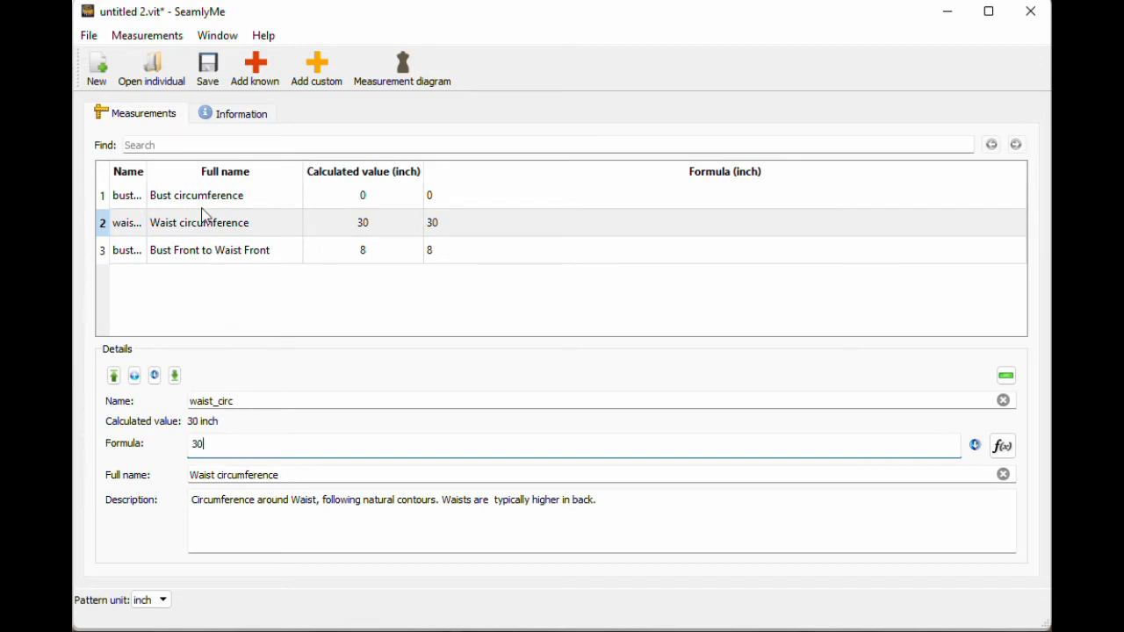
left_click(202, 195)
double_click(191, 446)
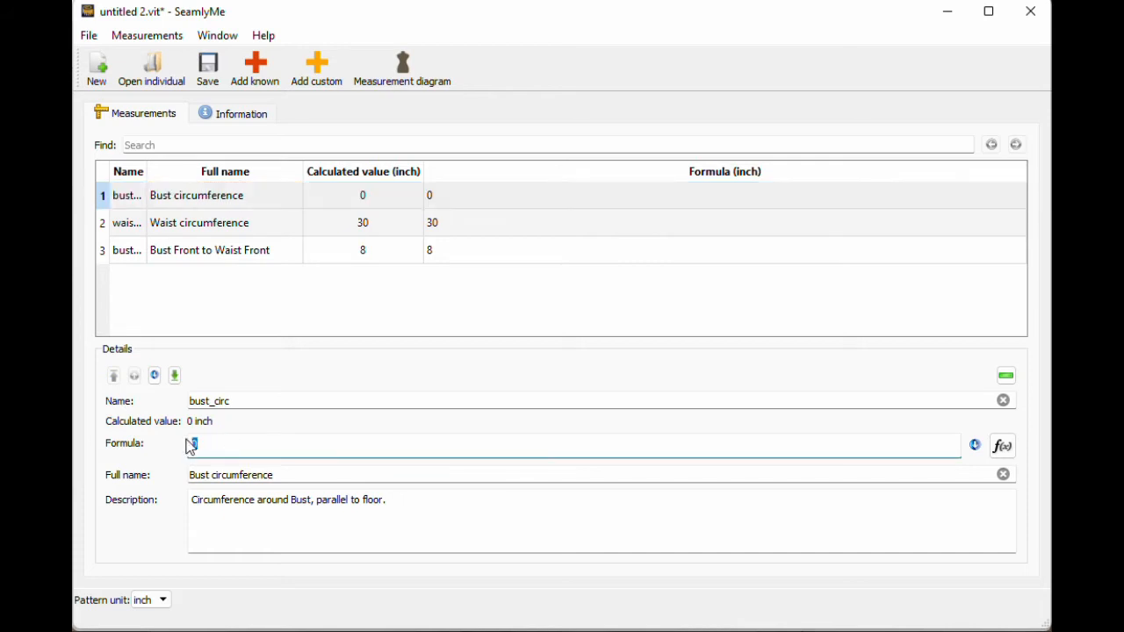
type("35")
left_click(210, 78)
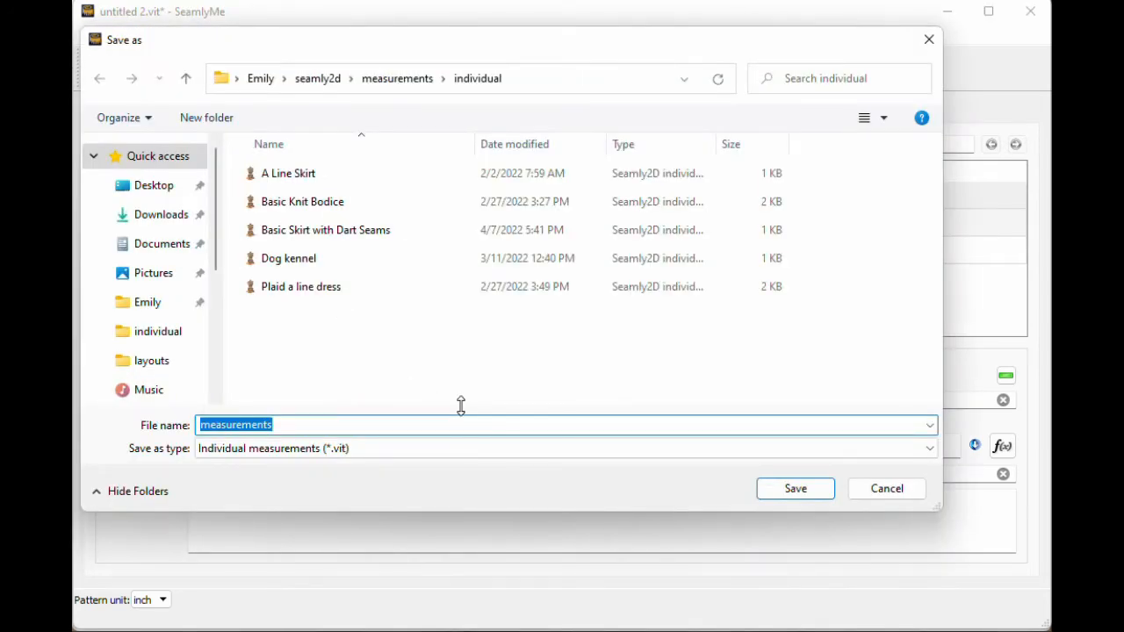
Step: Save the measurements file under the name 'measurements example'
type("measurements example")
key("Return")
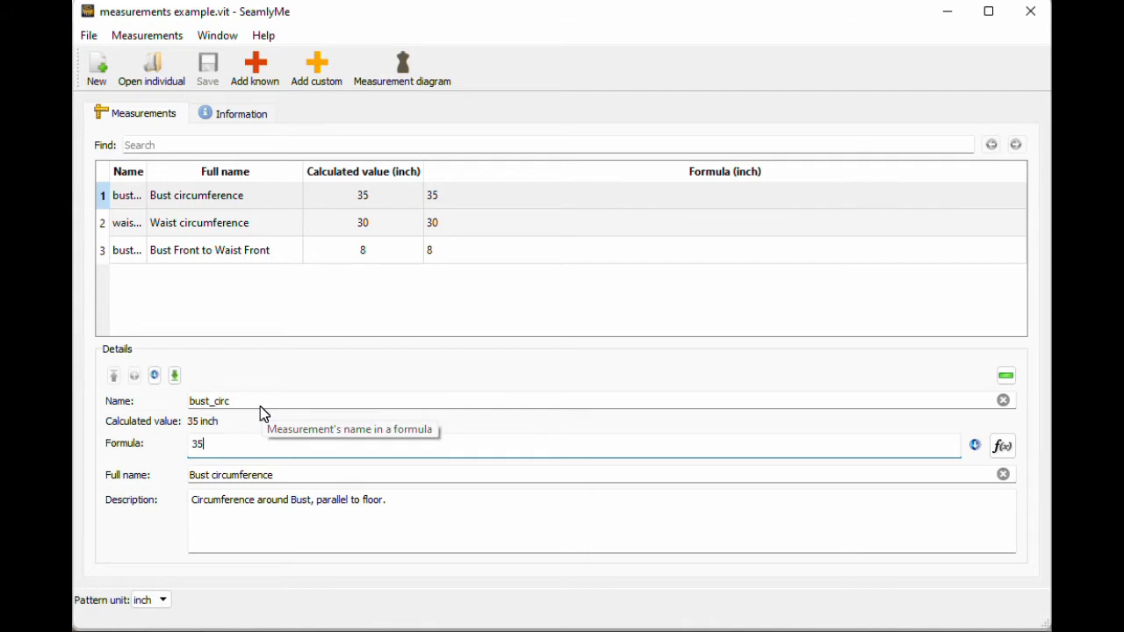
Step: Add a custom measurement named bust_to_neck
left_click_drag(289, 475, 199, 408)
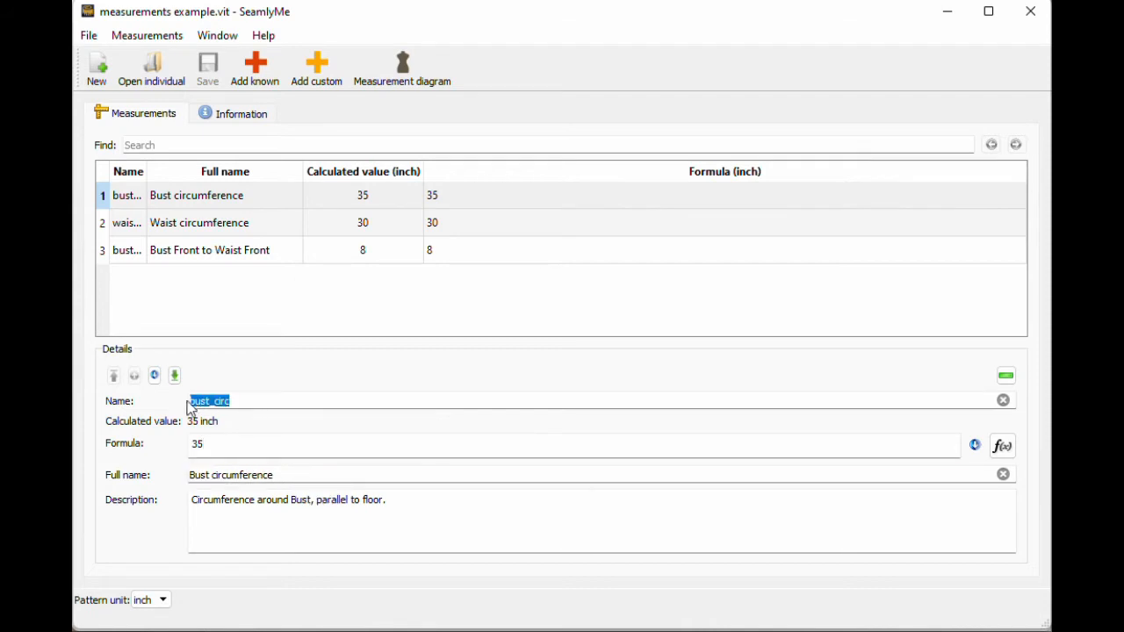
left_click_drag(314, 474, 198, 475)
left_click(309, 332)
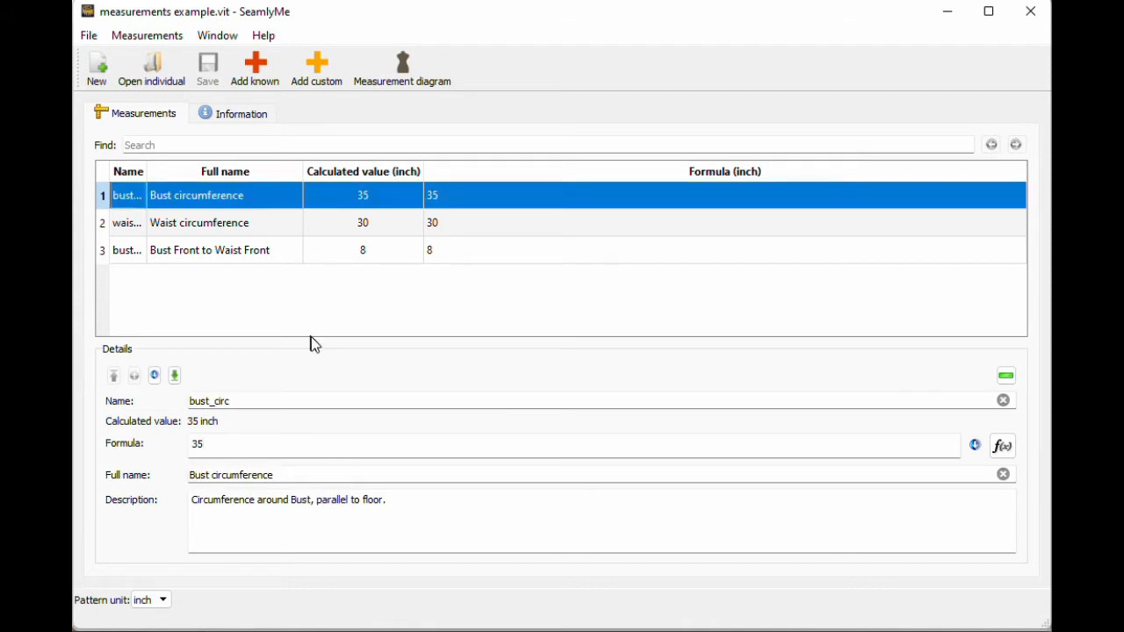
left_click(320, 79)
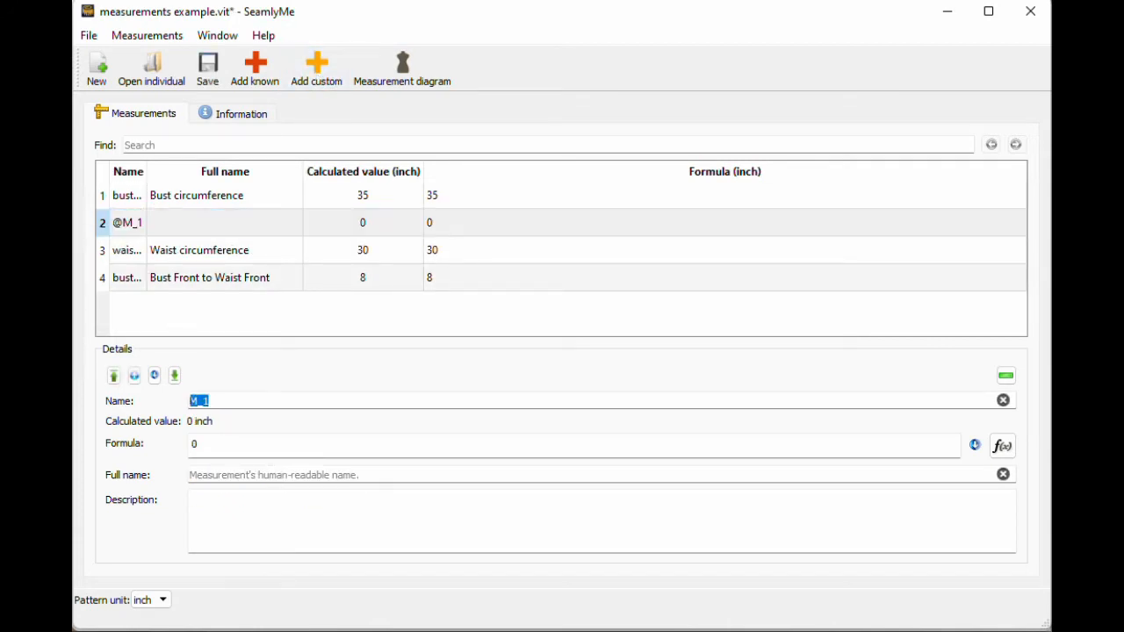
type("foot")
key("BackSpace")
key("BackSpace")
key("BackSpace")
key("BackSpace")
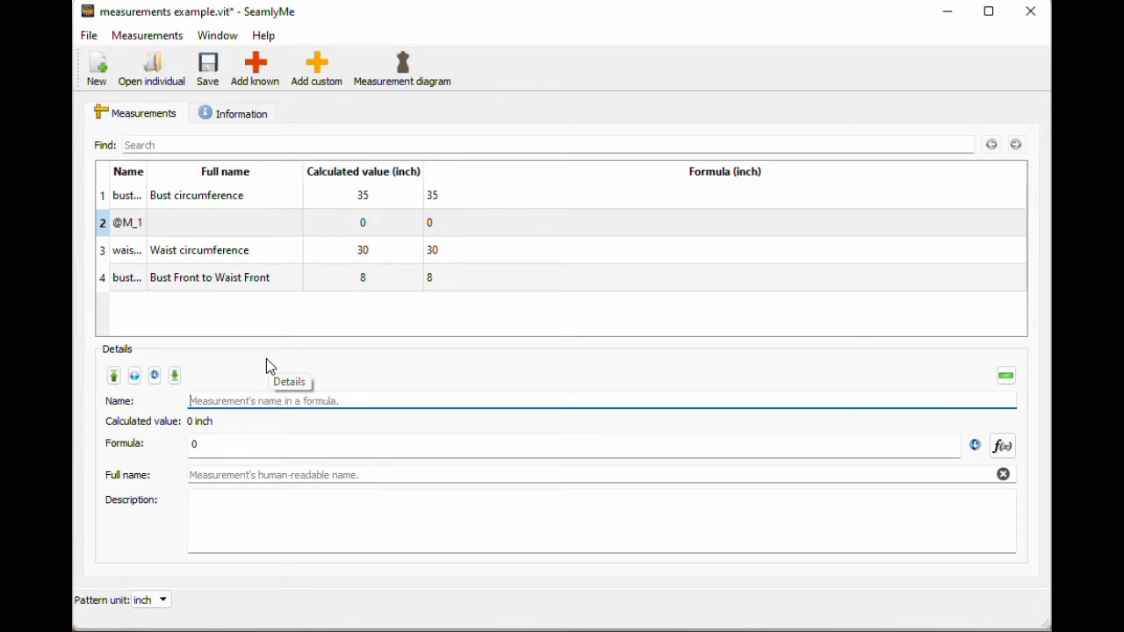
type("bustto")
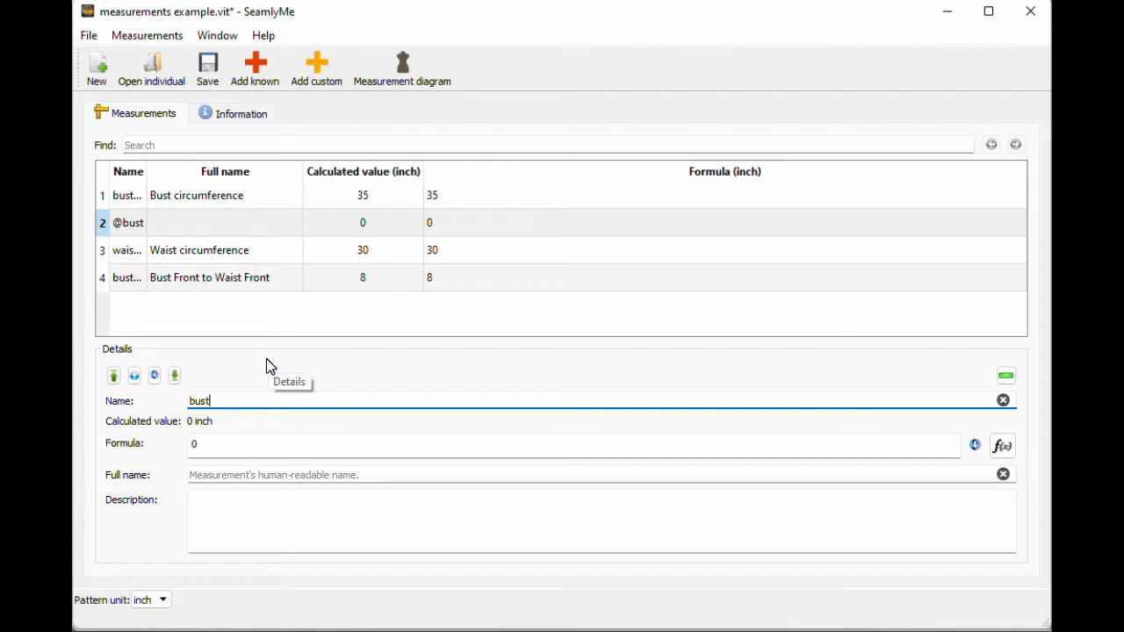
key("BackSpace")
key("BackSpace")
type("_to_neck")
key("Tab")
Step: Give bust_to_neck a value of 6 inches and save the file
left_click_drag(146, 169, 213, 172)
key("Tab")
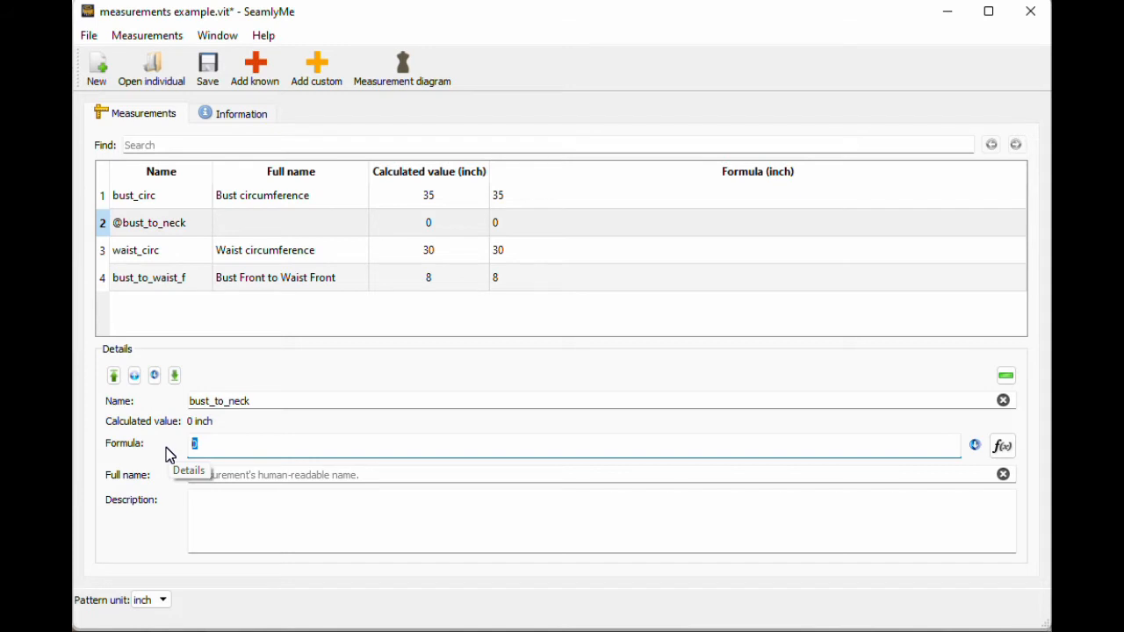
type("5")
key("BackSpace")
type("6")
left_click(212, 83)
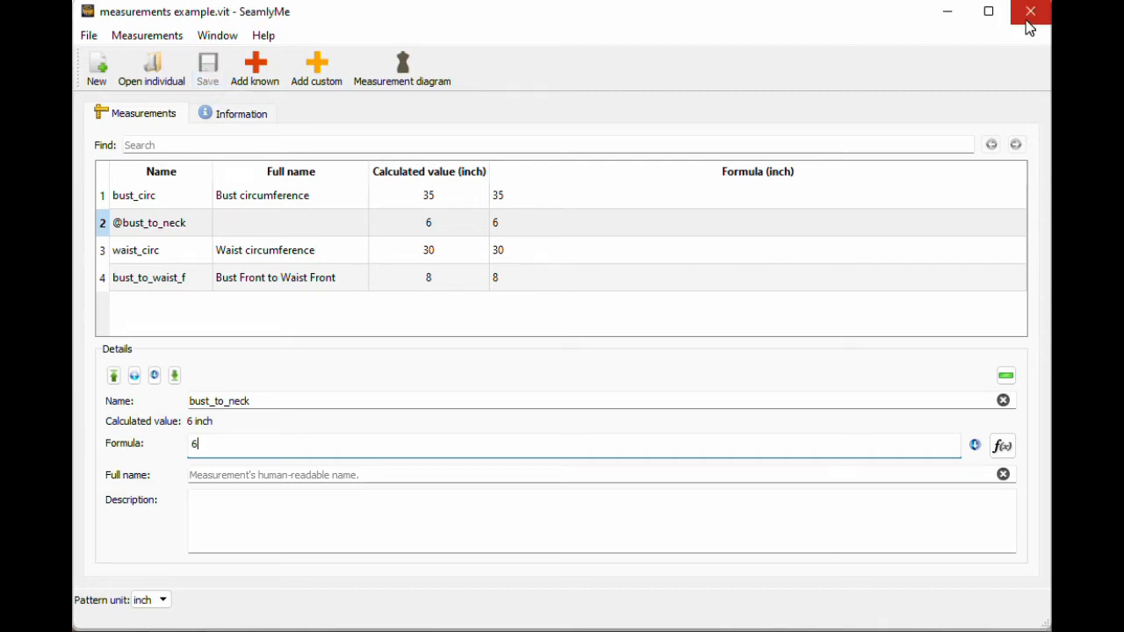
Step: Close SeamlyMe and create a new pattern with piece name 'basic example' in inches
left_click(1031, 11)
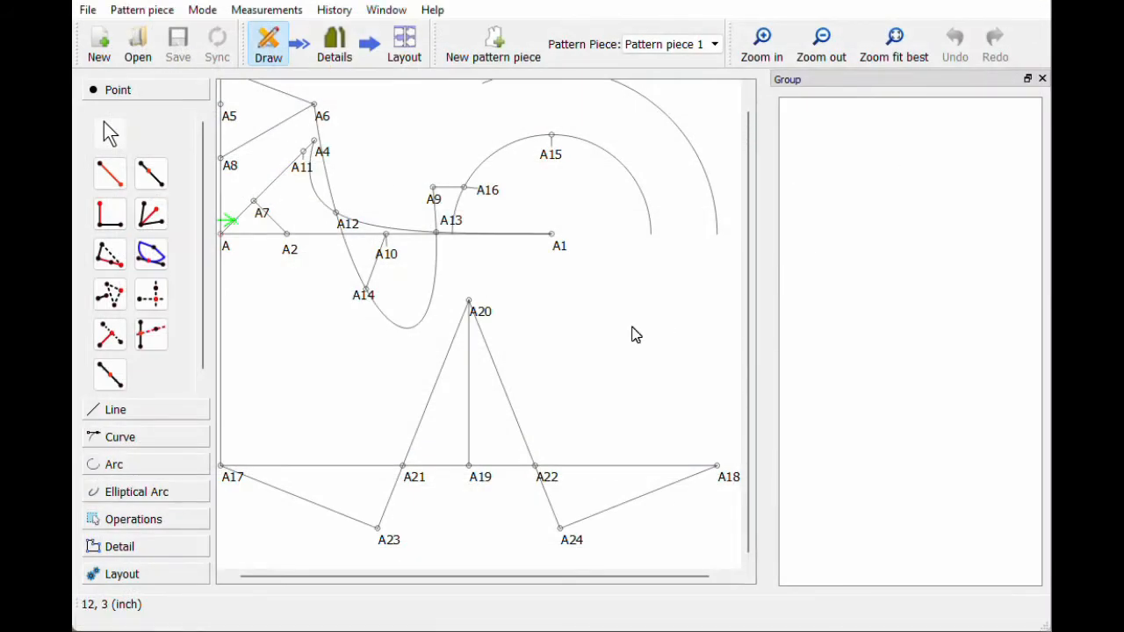
left_click(99, 44)
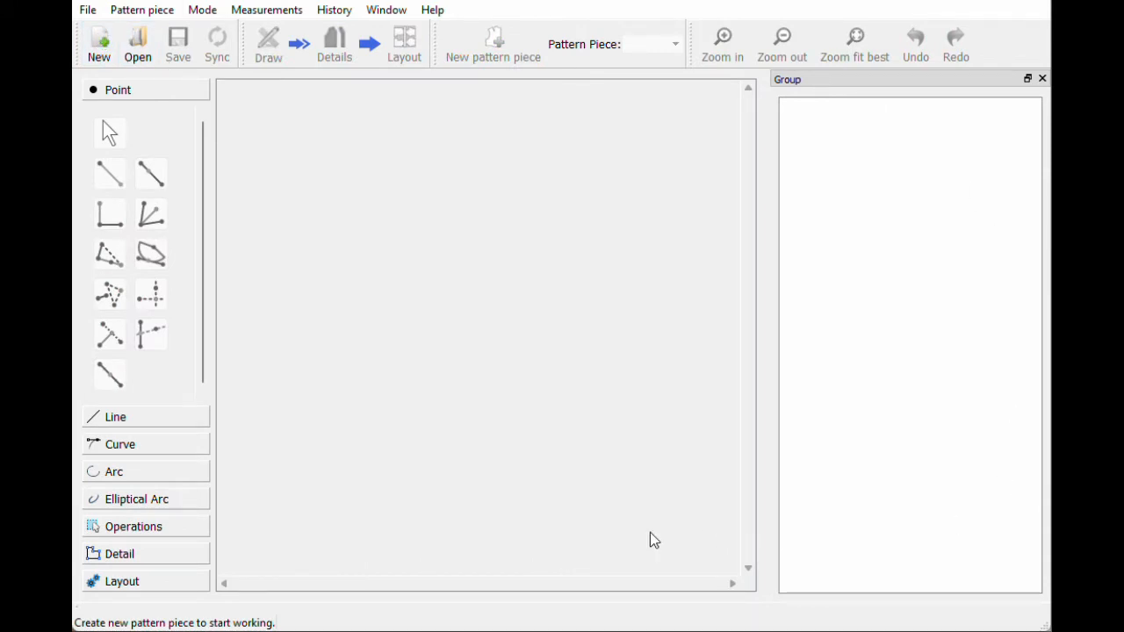
left_click(100, 43)
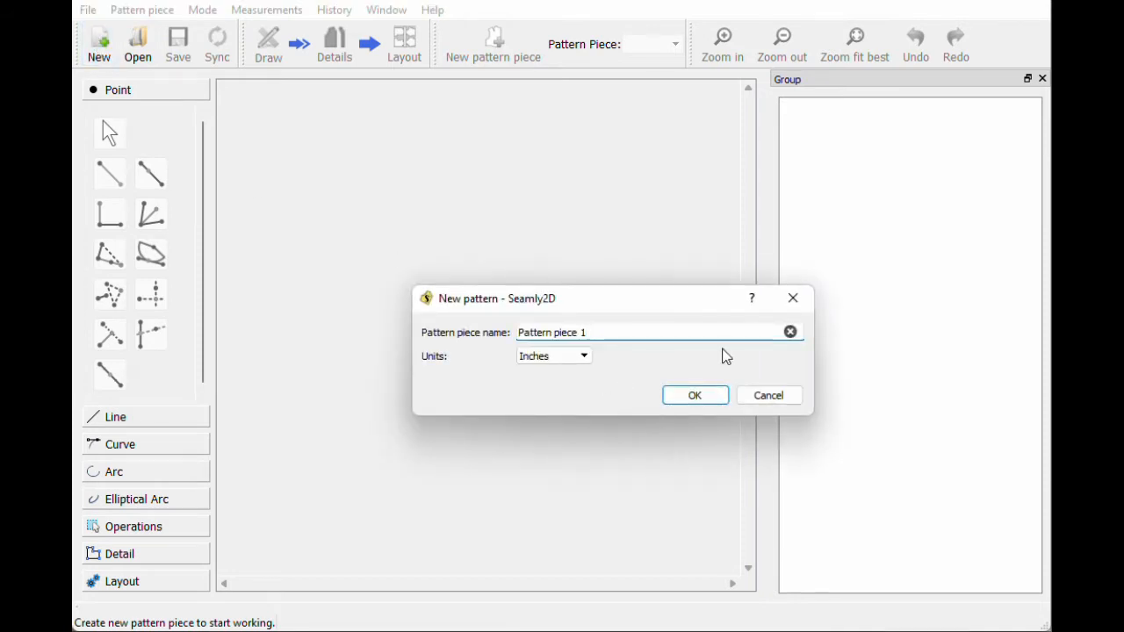
left_click(790, 332)
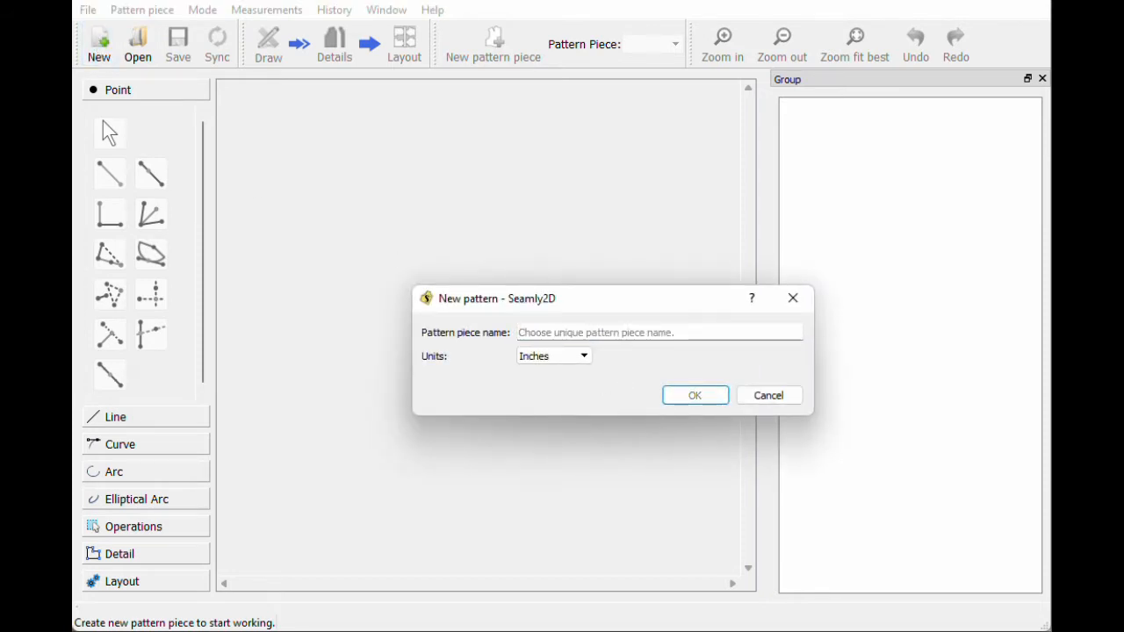
type("basic example")
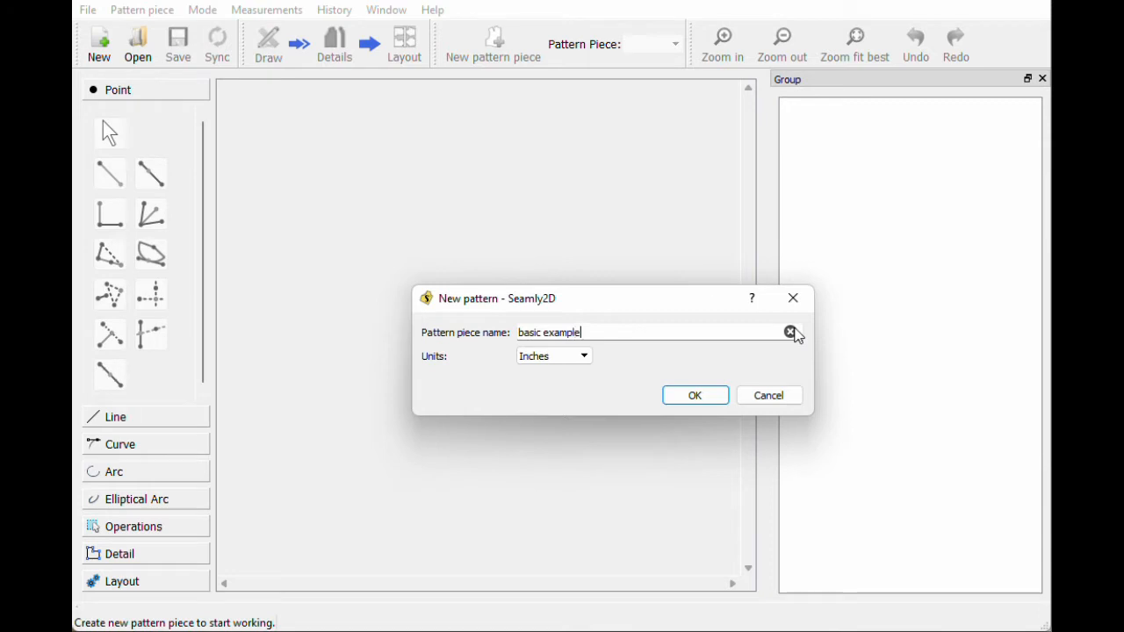
key("Return")
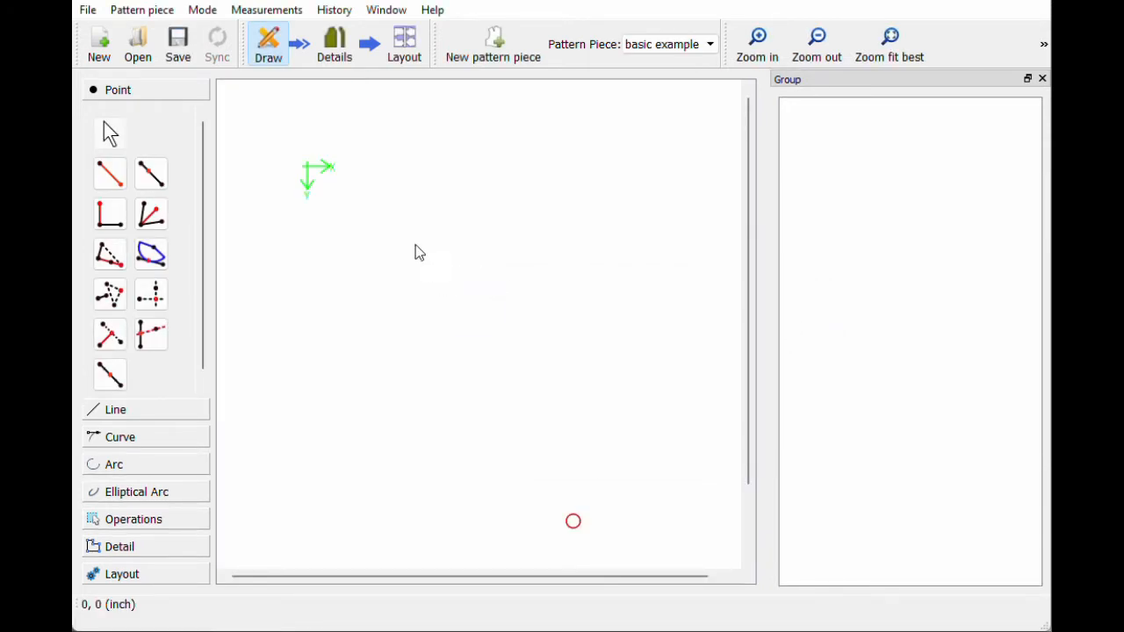
Step: Begin a point at distance and angle above origin A with length 10
left_click(104, 180)
left_click(573, 521)
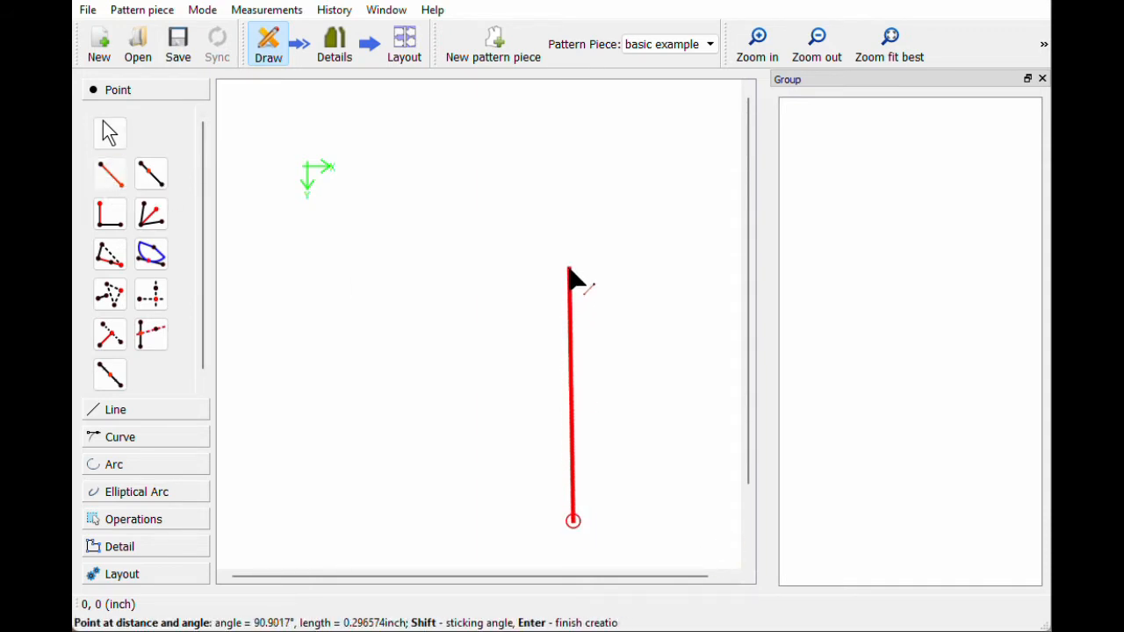
left_click(572, 269)
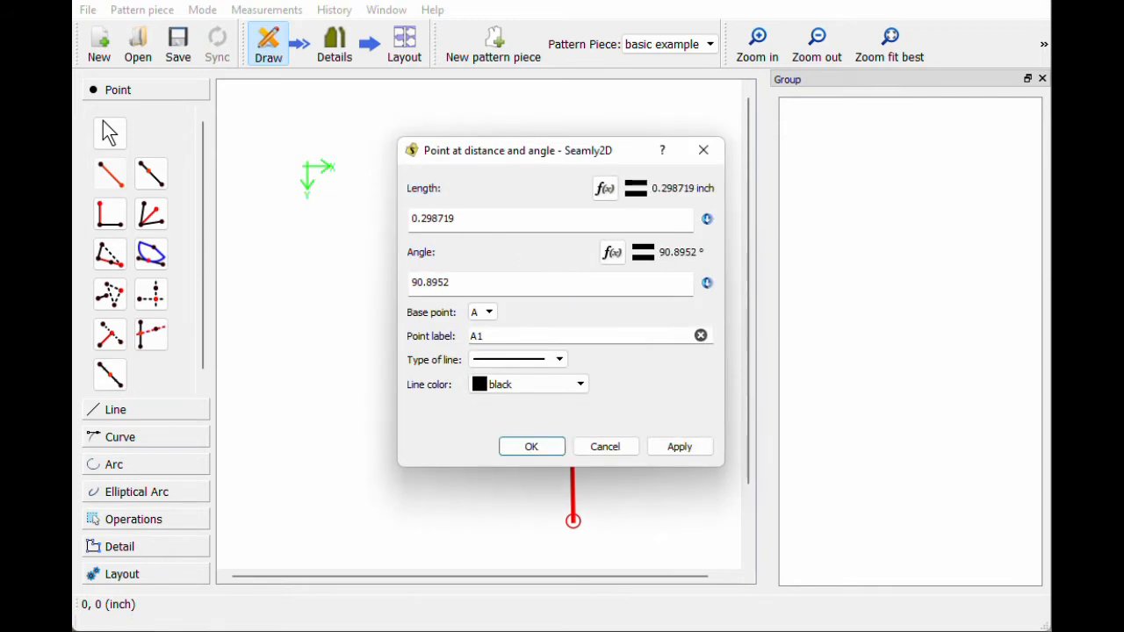
left_click(492, 219)
left_click_drag(492, 219, 401, 222)
type("10")
key("Tab")
left_click_drag(453, 282, 394, 282)
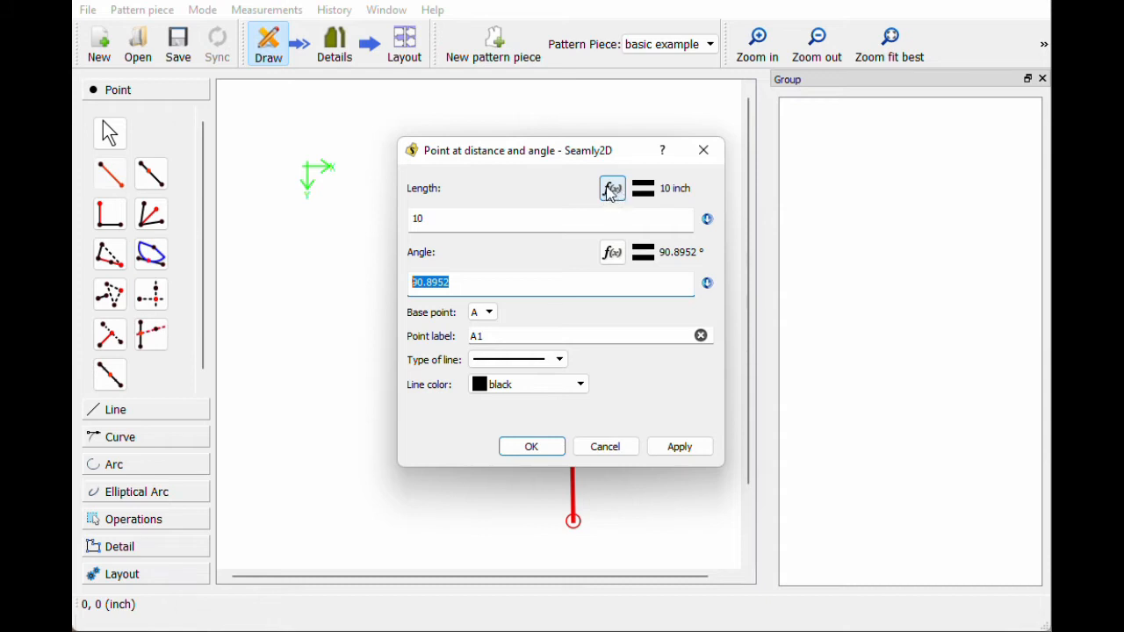
Step: Try a measurement-based length formula, then cancel and discard the new point
left_click(419, 218)
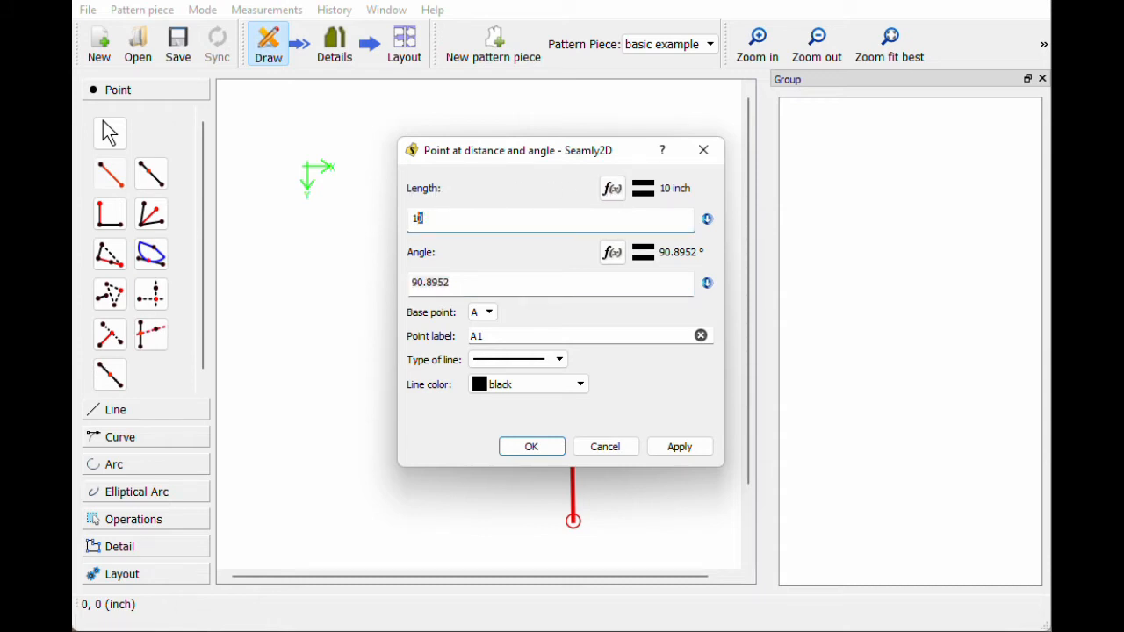
left_click(612, 187)
key("BackSpace")
key("BackSpace")
key("BackSpace")
key("BackSpace")
key("BackSpace")
key("BackSpace")
key("BackSpace")
key("BackSpace")
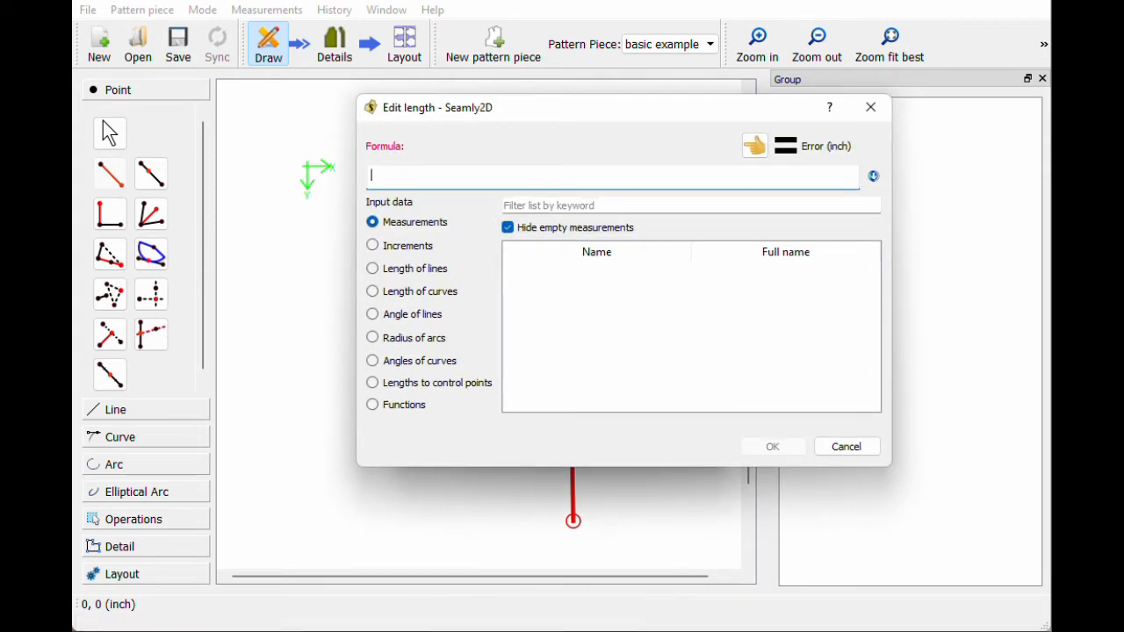
left_click(424, 223)
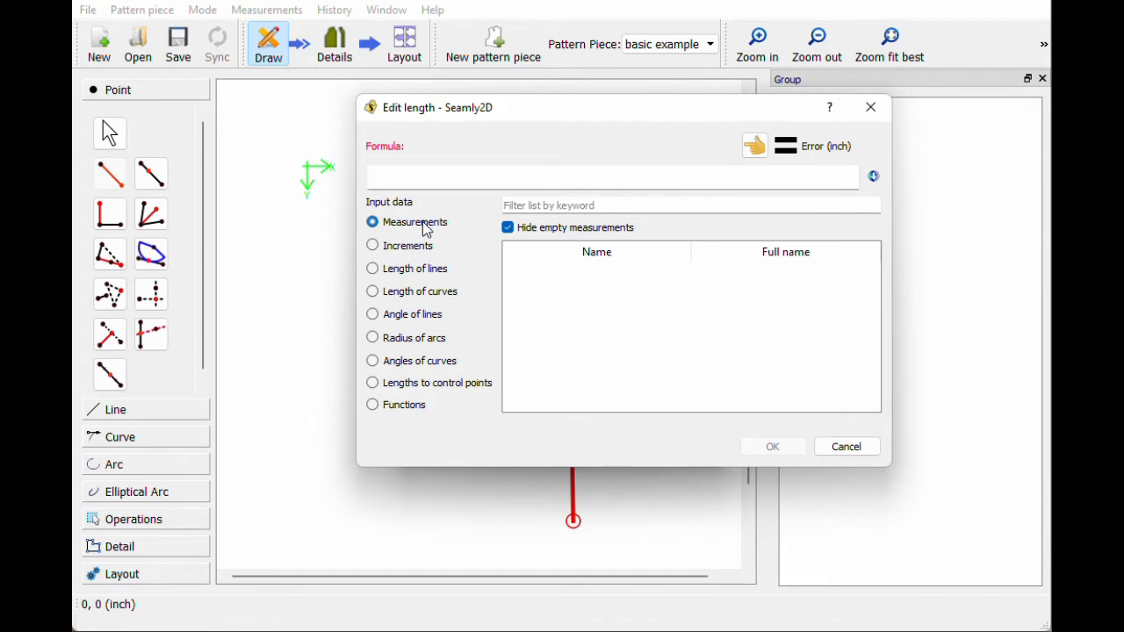
left_click(854, 451)
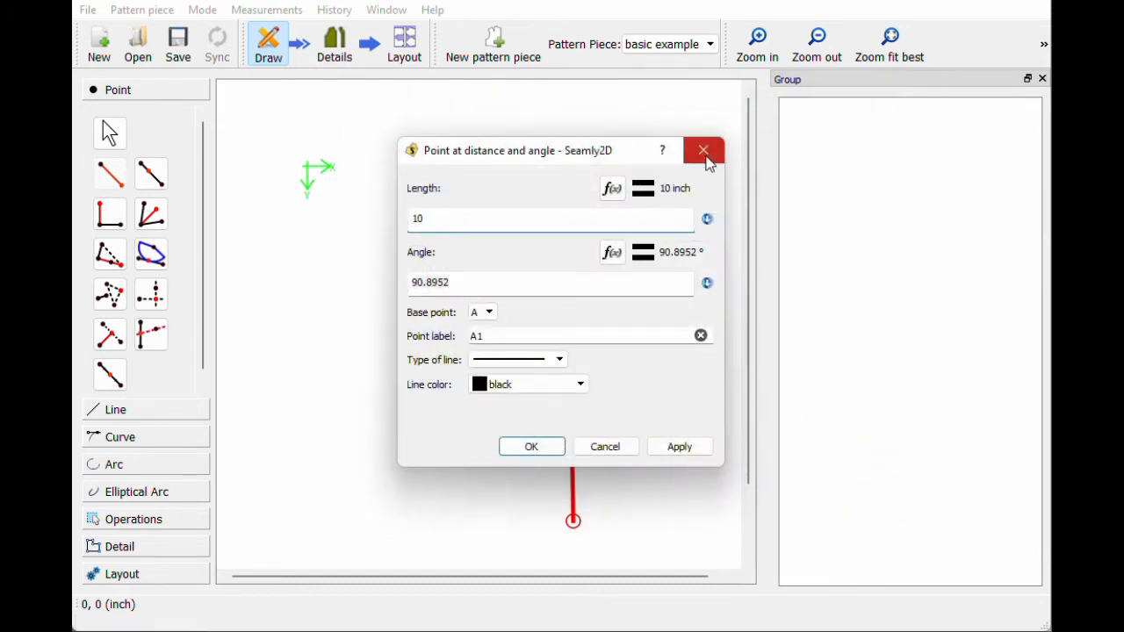
left_click(705, 158)
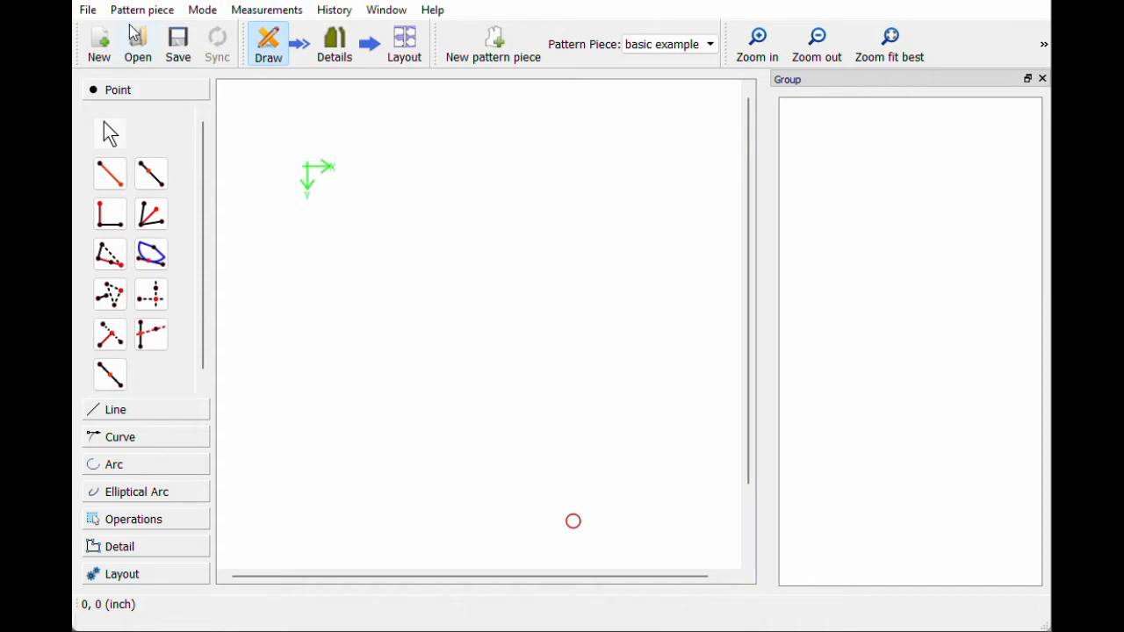
Step: Load measurements example.vit as the pattern's individual measurements file
left_click(268, 13)
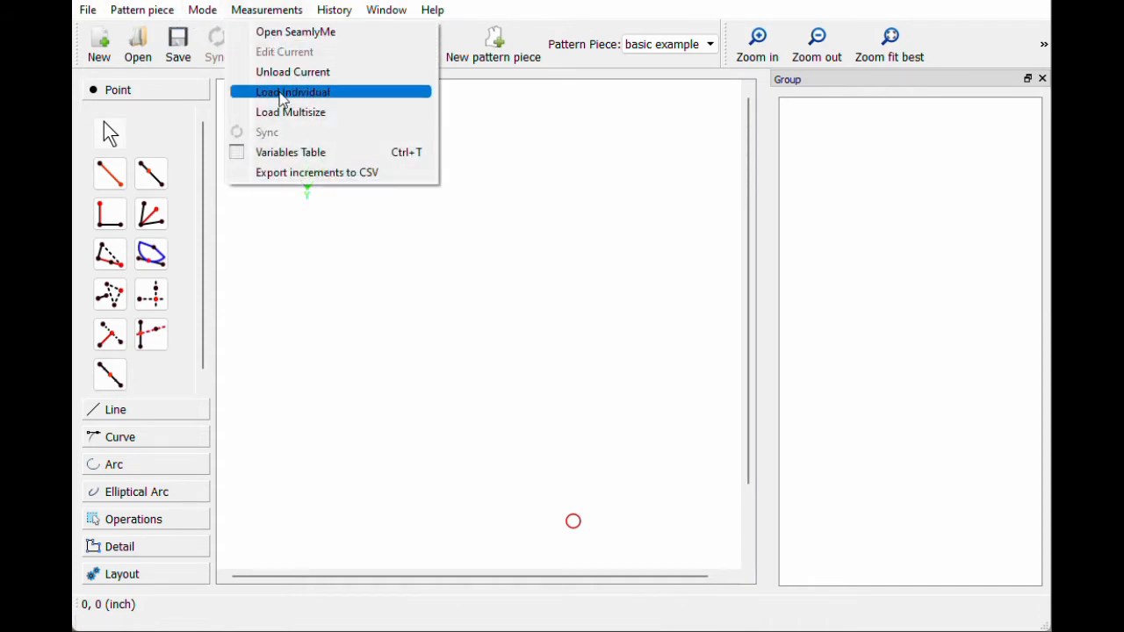
left_click(281, 99)
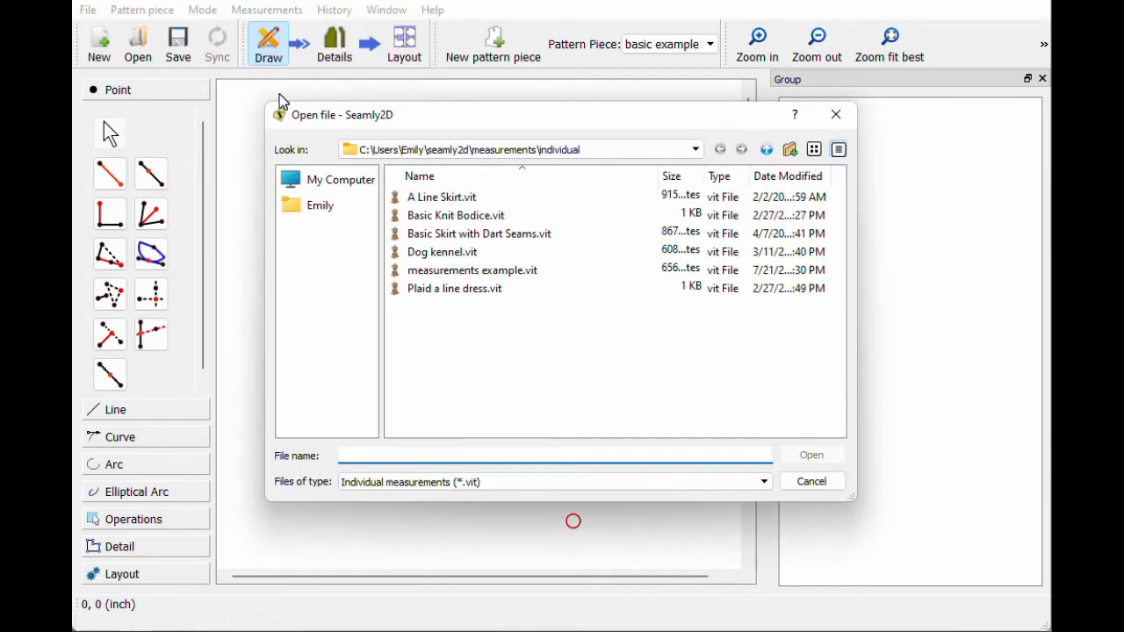
double_click(490, 272)
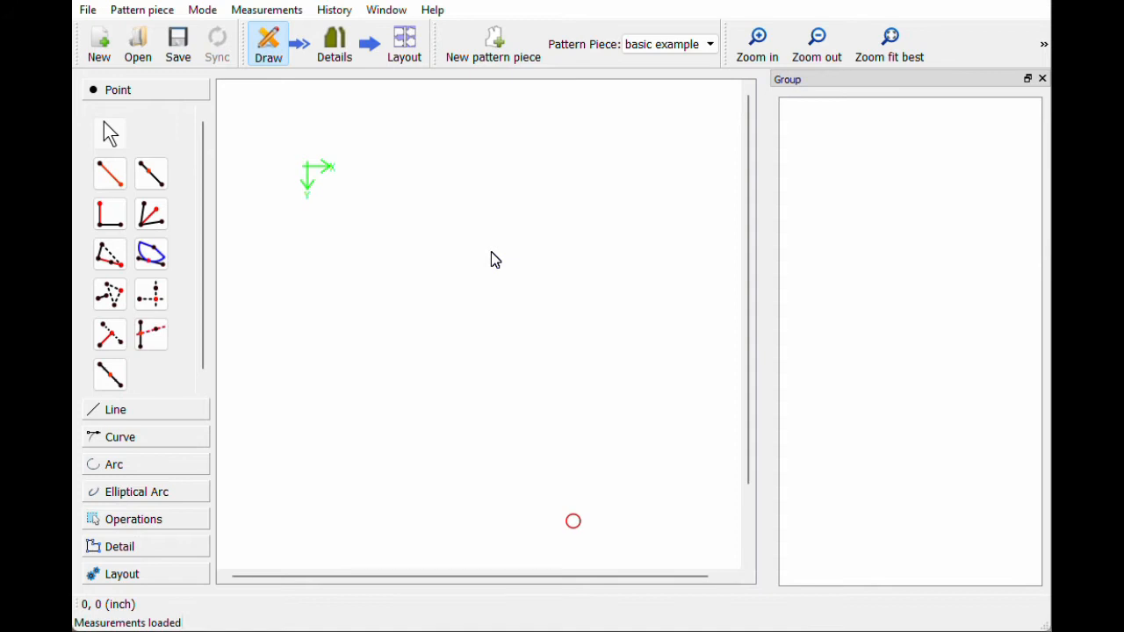
left_click(301, 10)
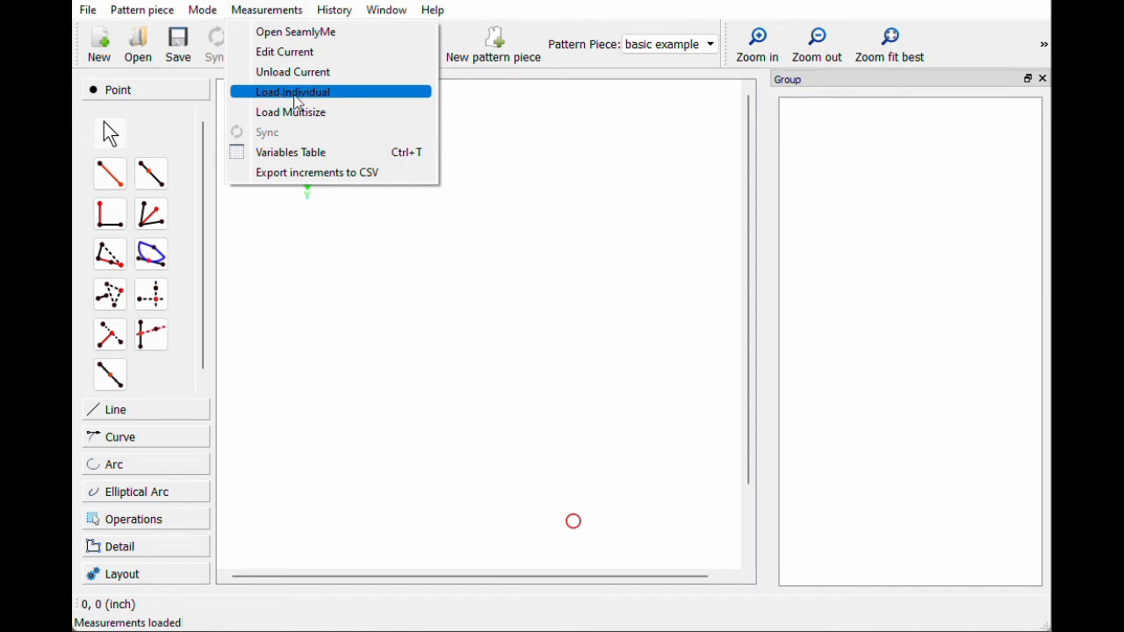
left_click(579, 200)
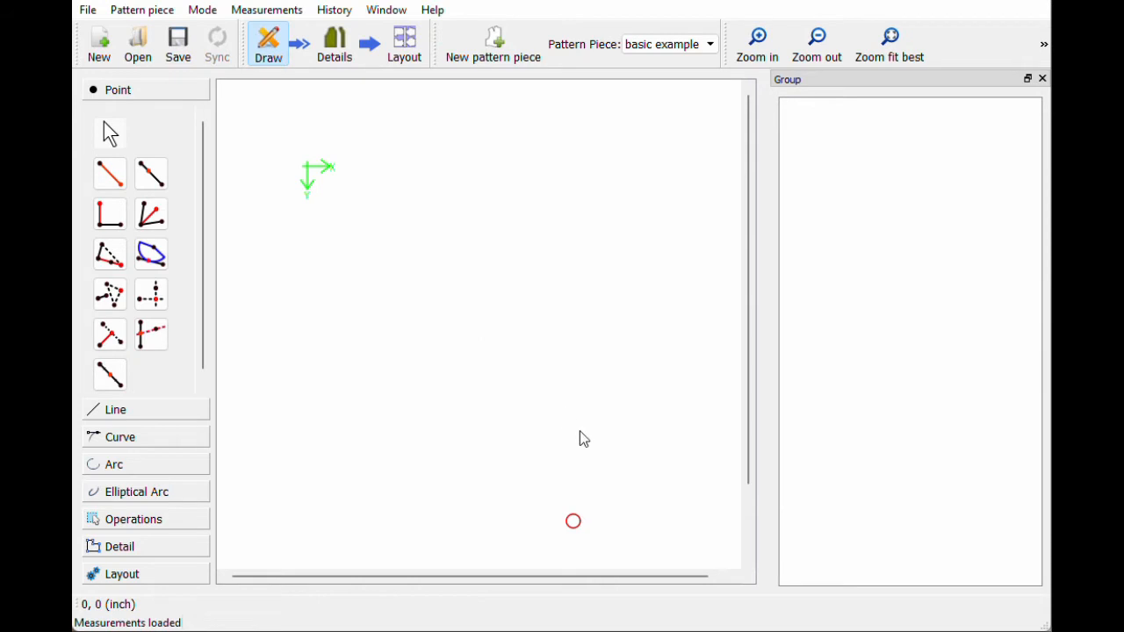
left_click(112, 180)
Step: Start a new point from A with its length formula set to bust_to_waist_f
left_click(583, 528)
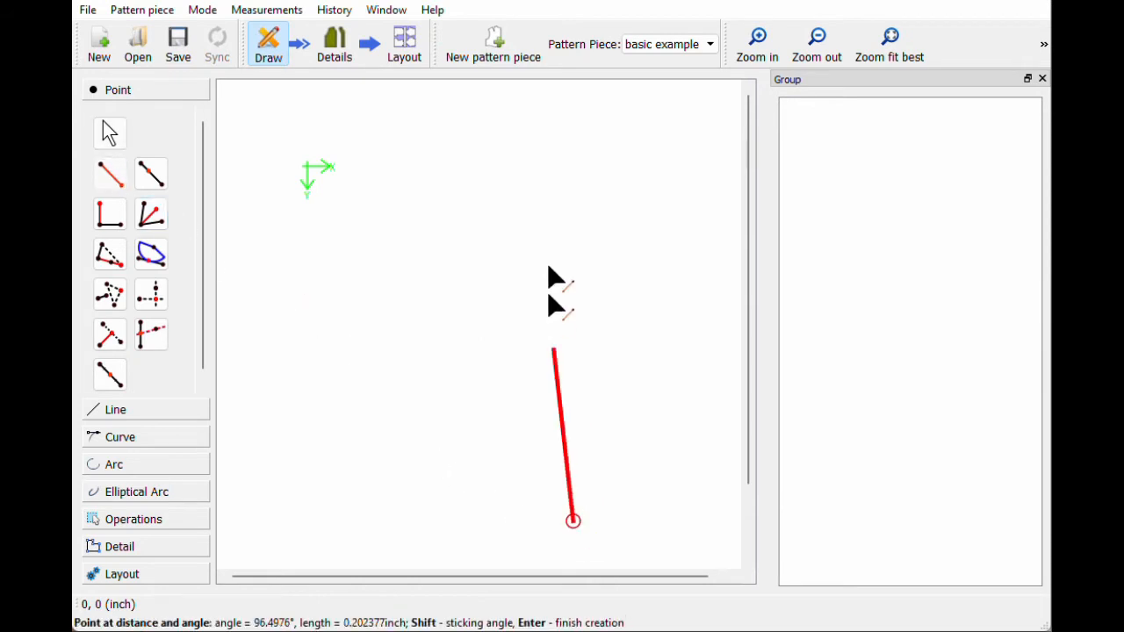
left_click(565, 230)
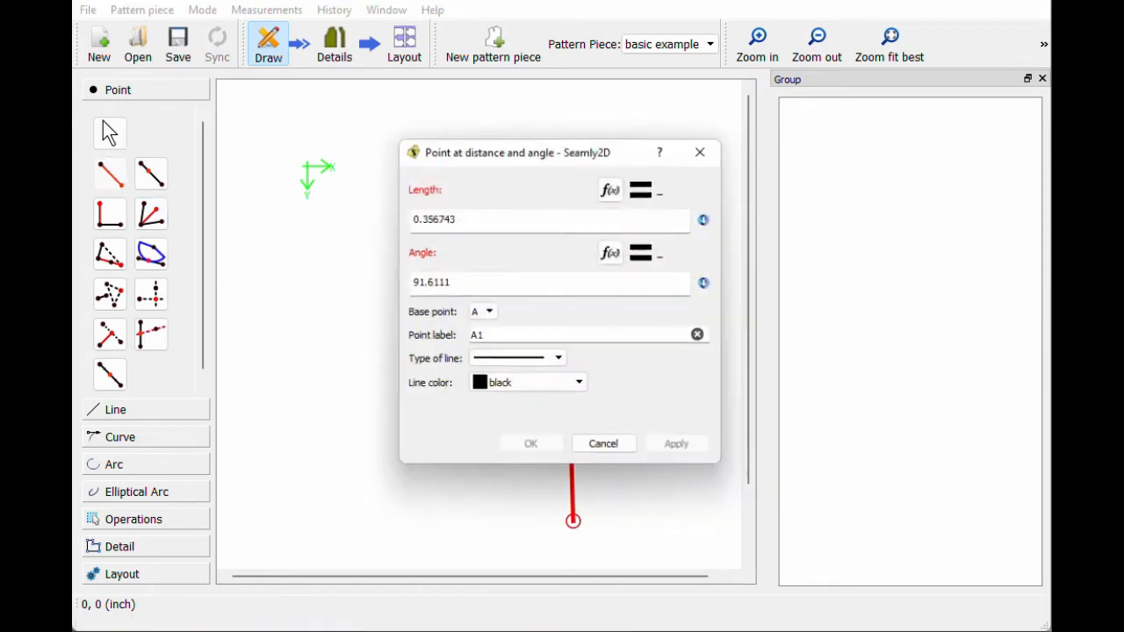
left_click(606, 190)
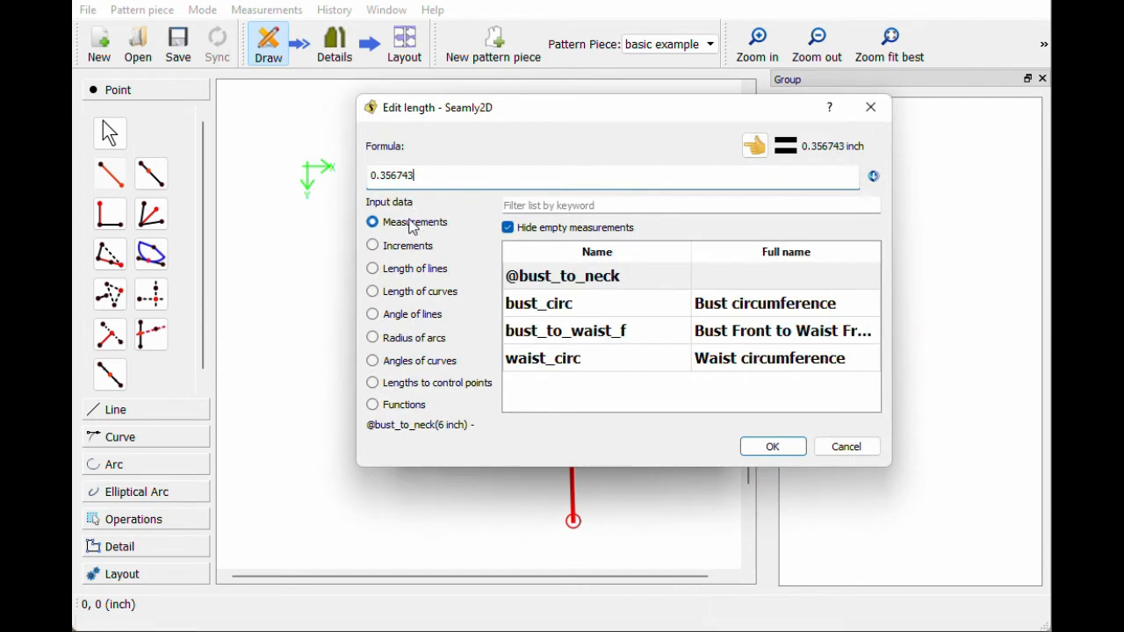
left_click(579, 316)
left_click(602, 372)
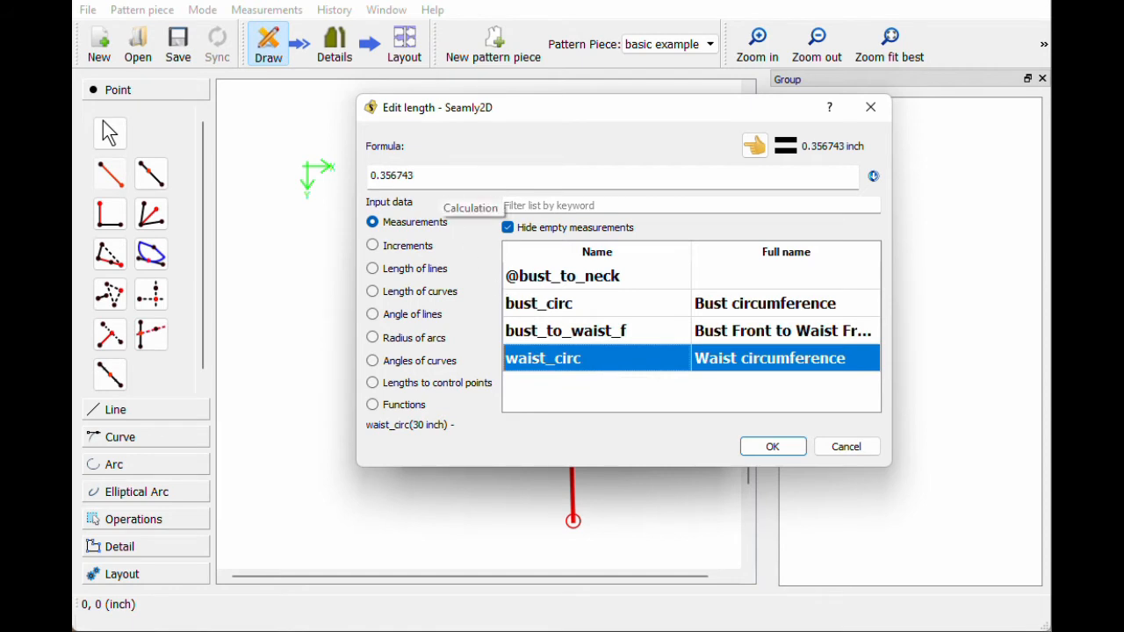
left_click_drag(430, 177, 348, 160)
key("BackSpace")
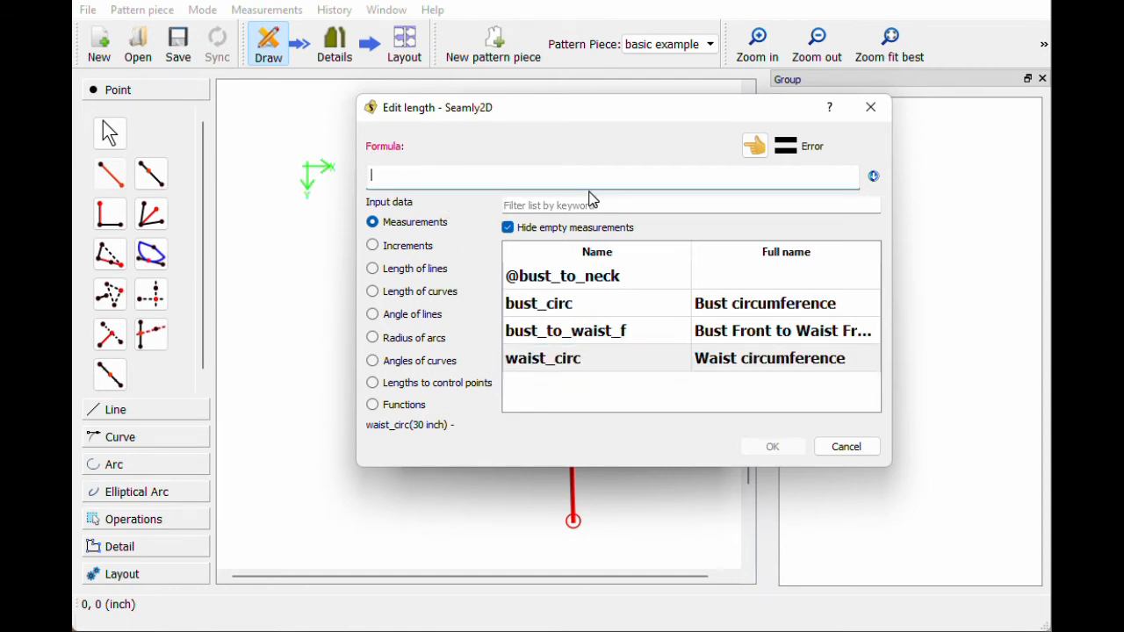
double_click(587, 340)
left_click(755, 446)
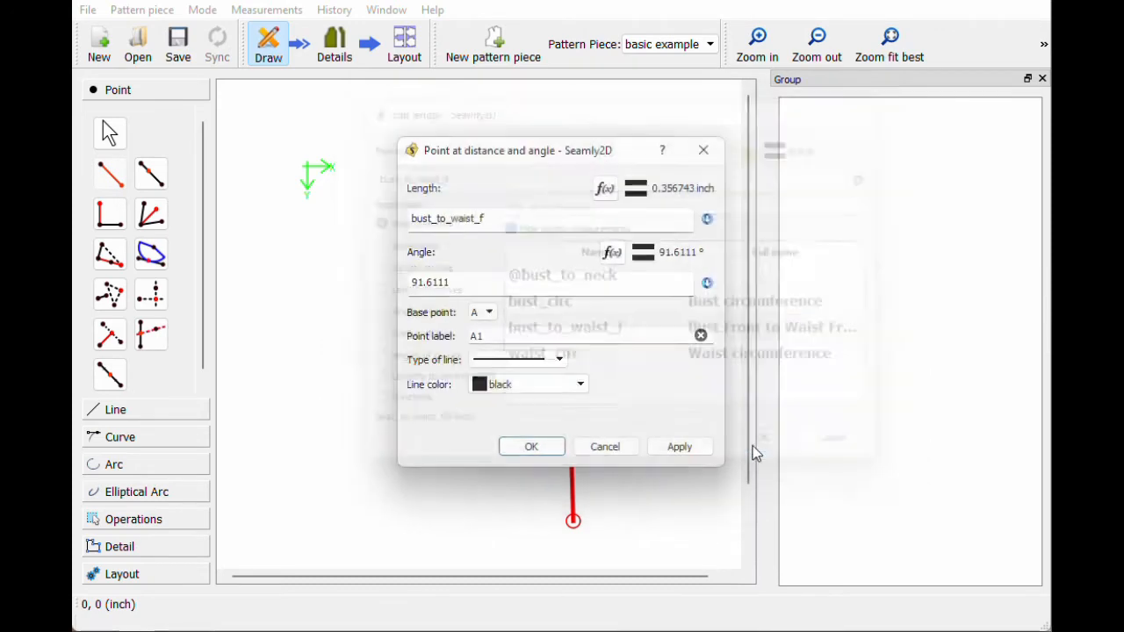
Step: Set the angle to 90° to create A1, then fit line A–A1 in view
left_click_drag(450, 282, 374, 279)
type("90")
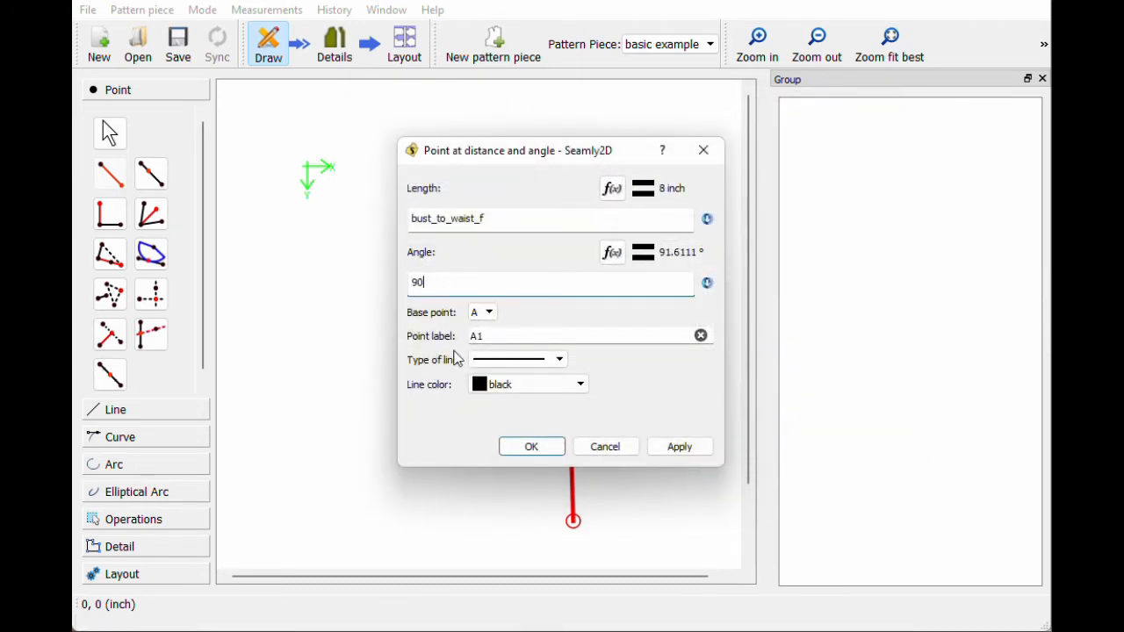
left_click(532, 446)
left_click(896, 48)
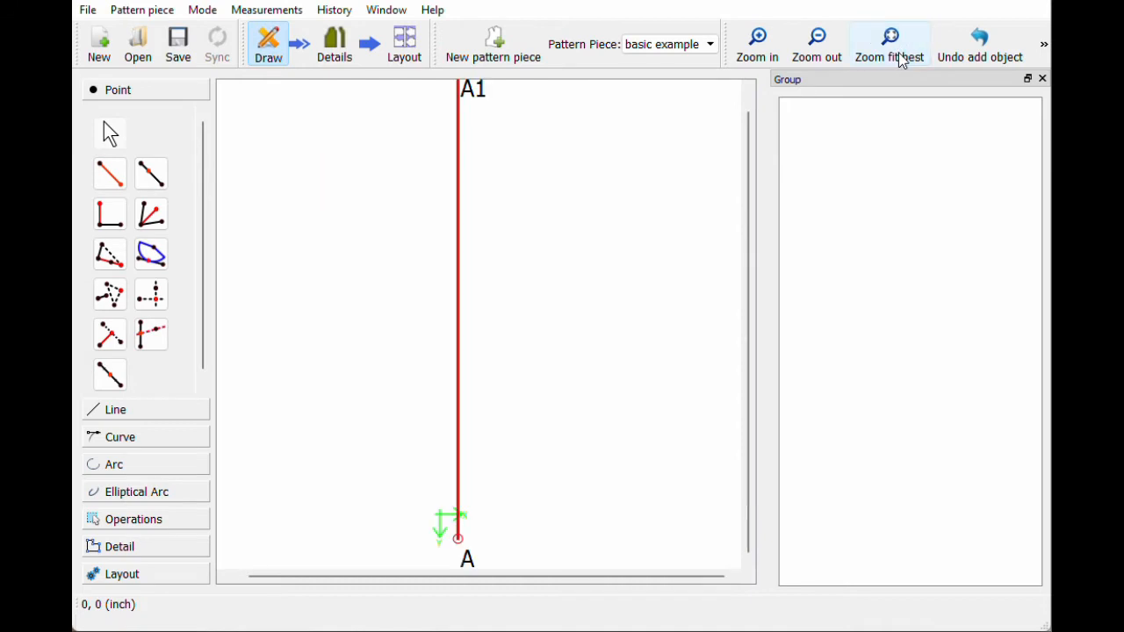
left_click(816, 48)
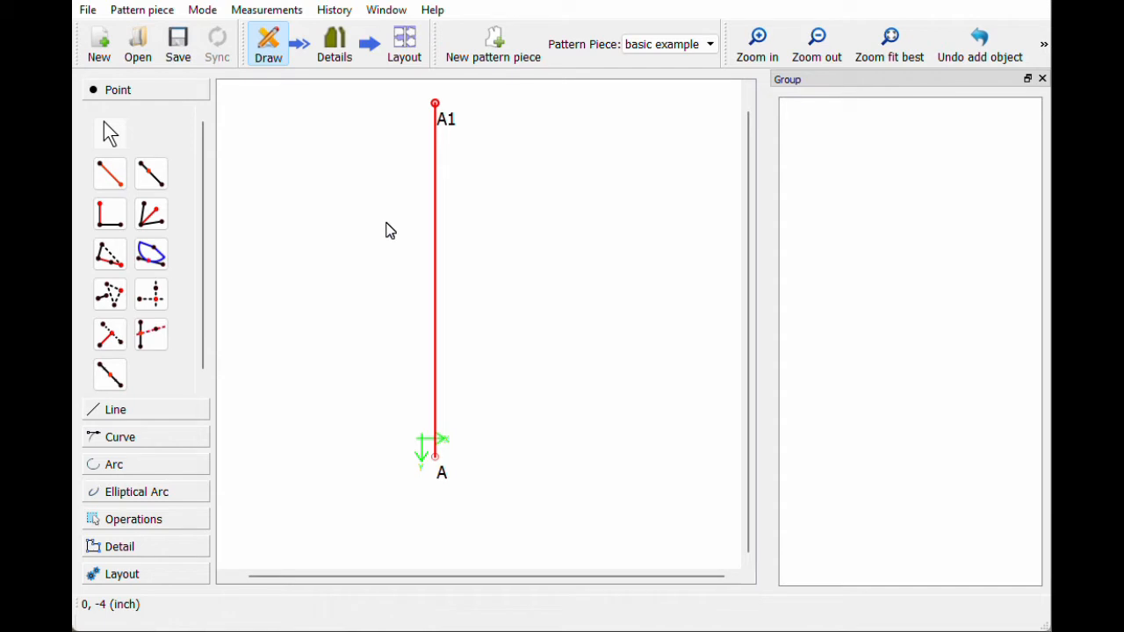
Step: Start a point right of A with length formula waist_circ/4
left_click(109, 173)
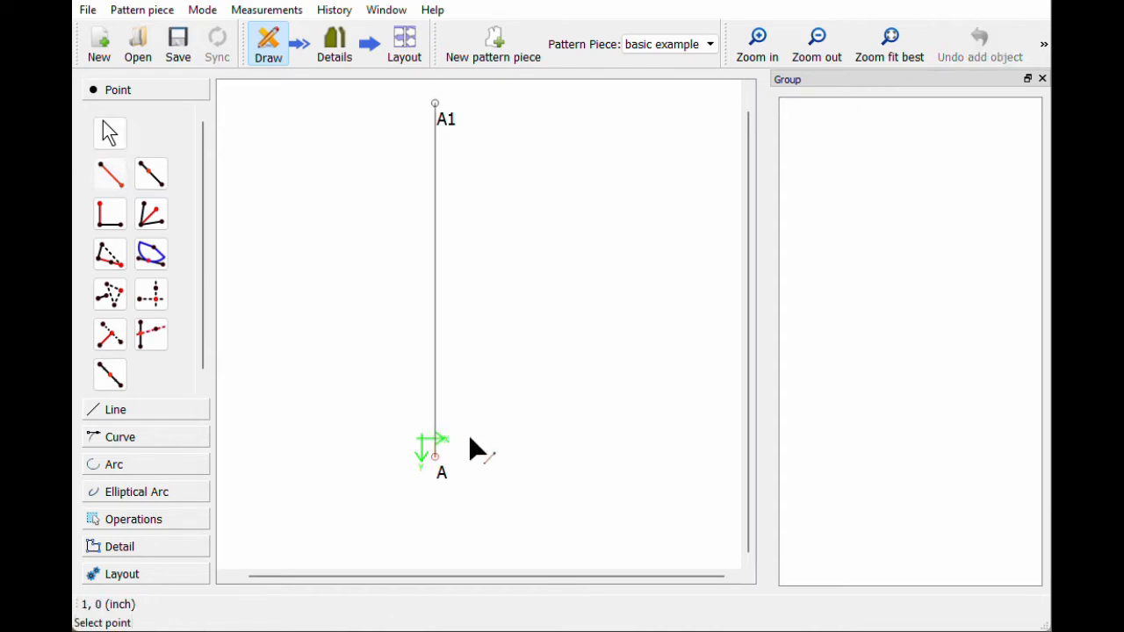
left_click(440, 468)
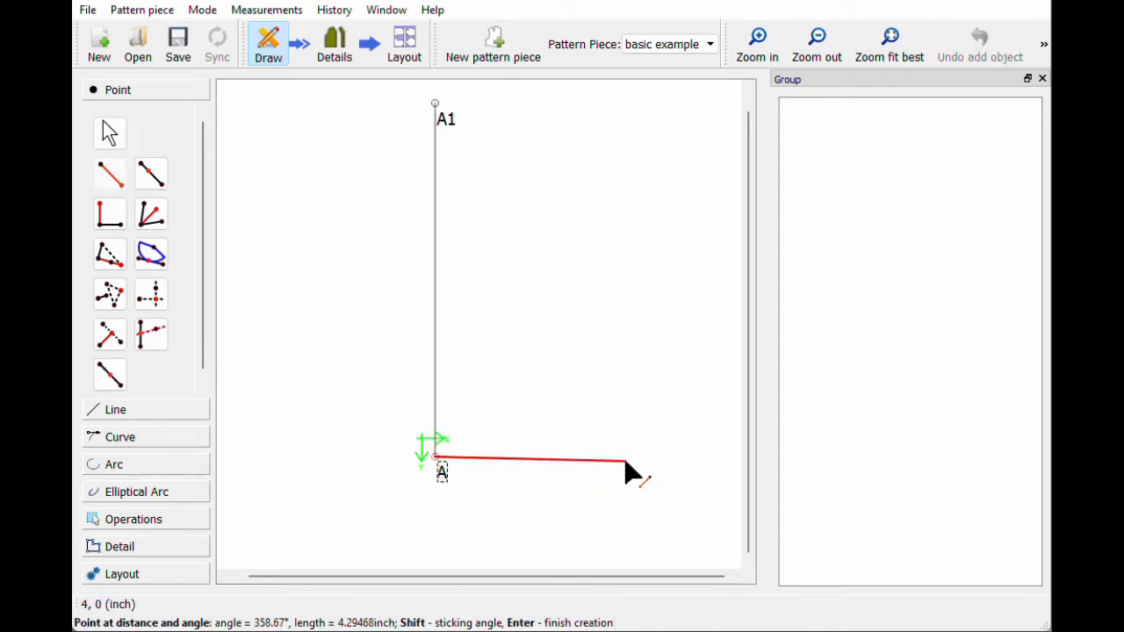
left_click(625, 469)
left_click(611, 187)
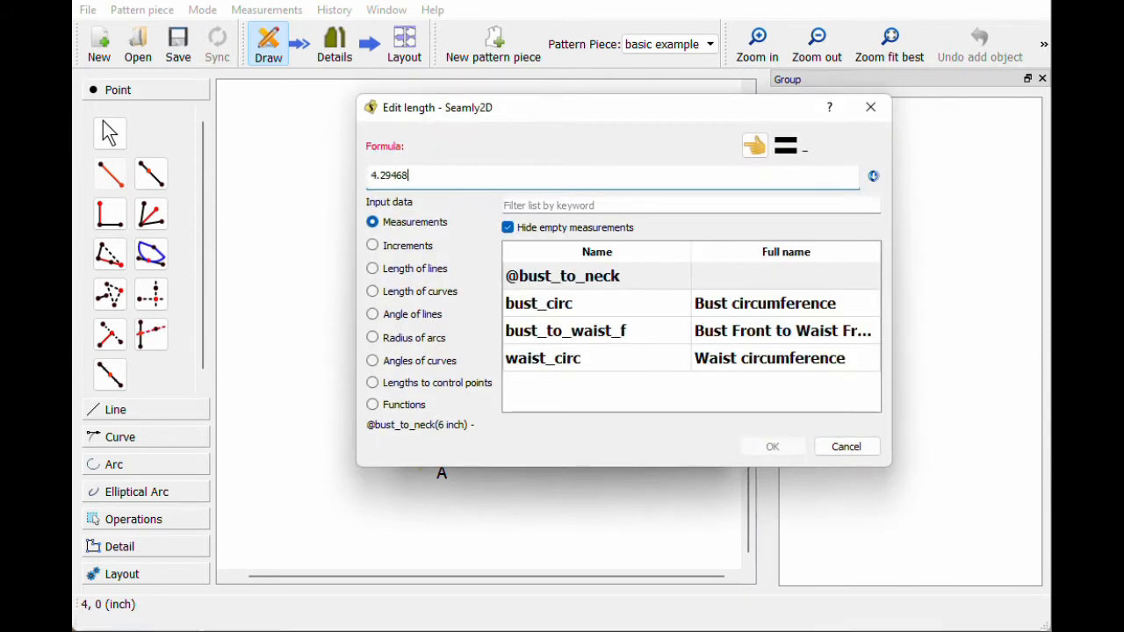
key("BackSpace")
key("BackSpace")
key("BackSpace")
key("BackSpace")
key("BackSpace")
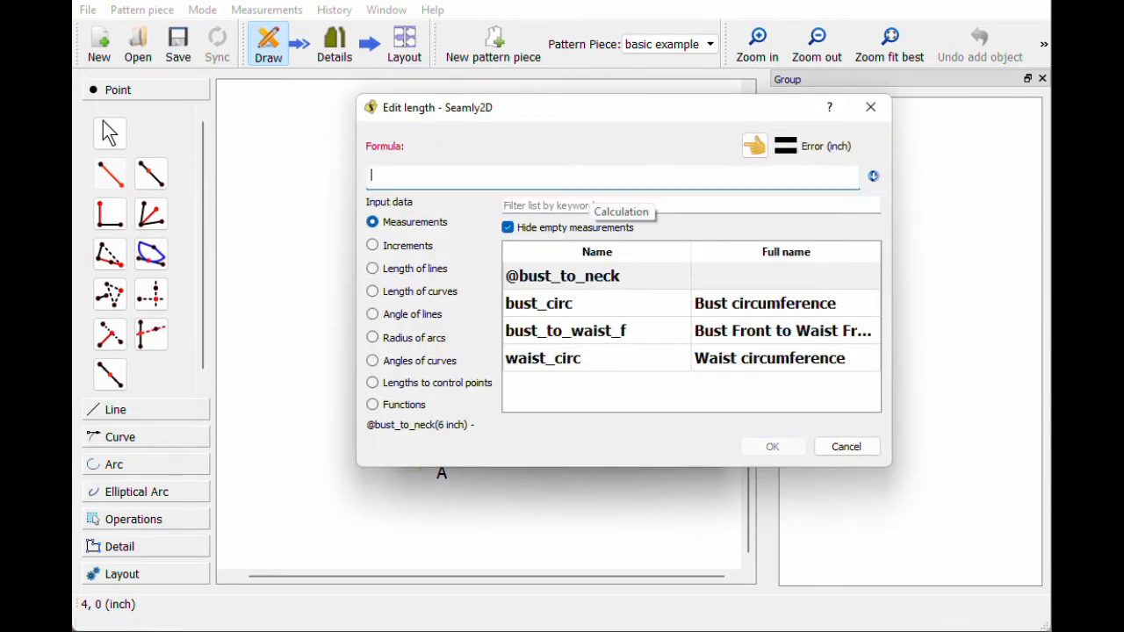
double_click(577, 361)
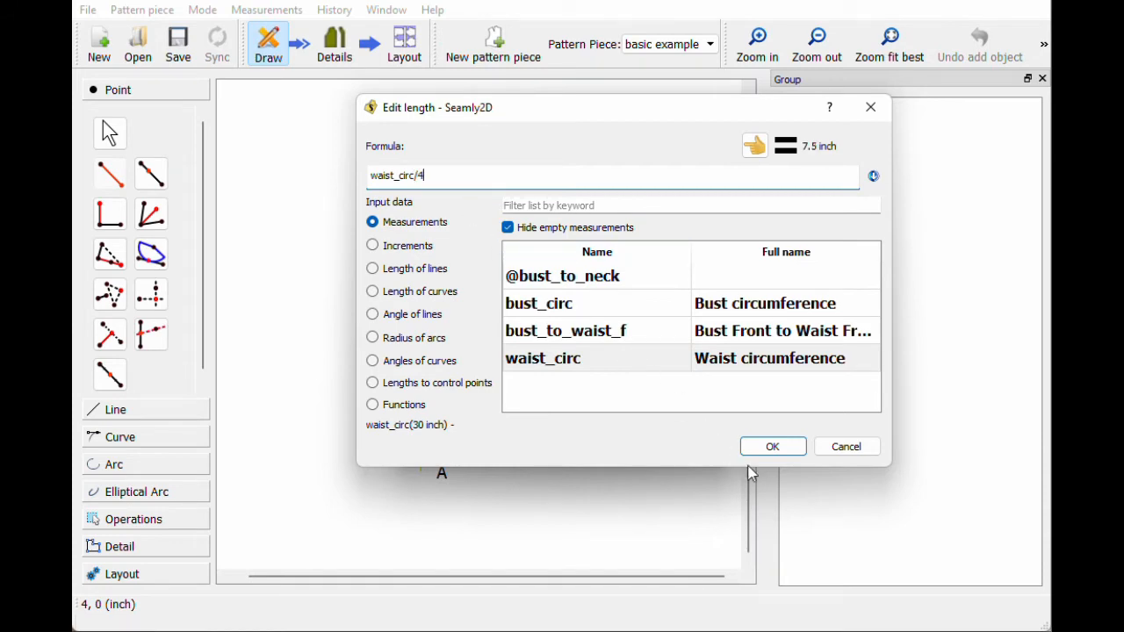
left_click(773, 446)
Step: Set the angle to 0° to create A2 at 7.5 inches, then review its settings
key("Tab")
type("0")
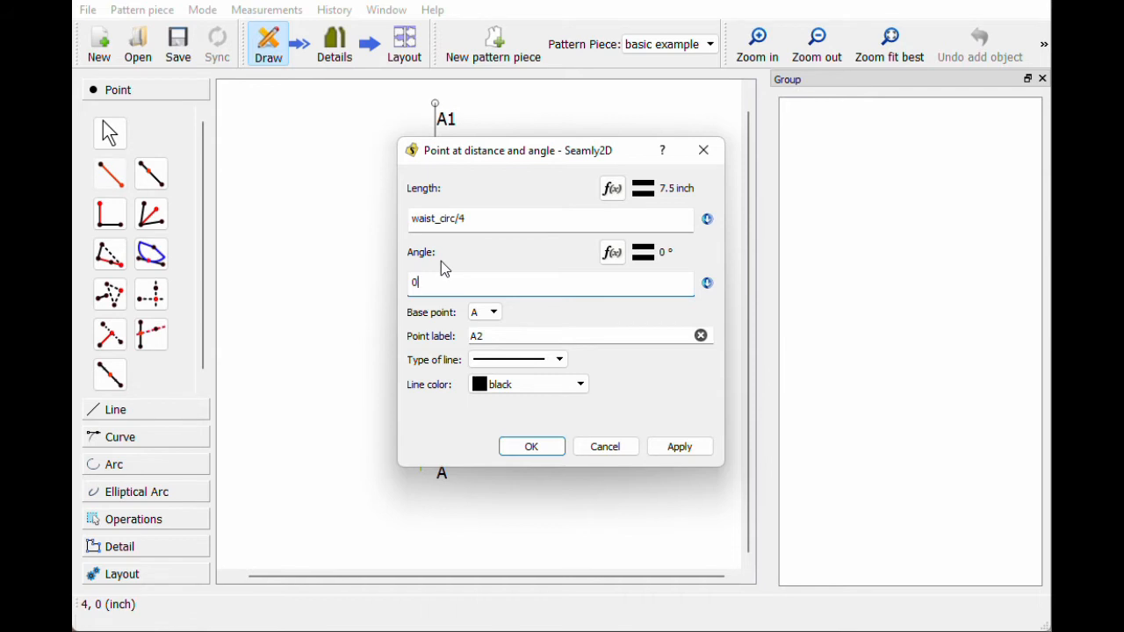
left_click(531, 448)
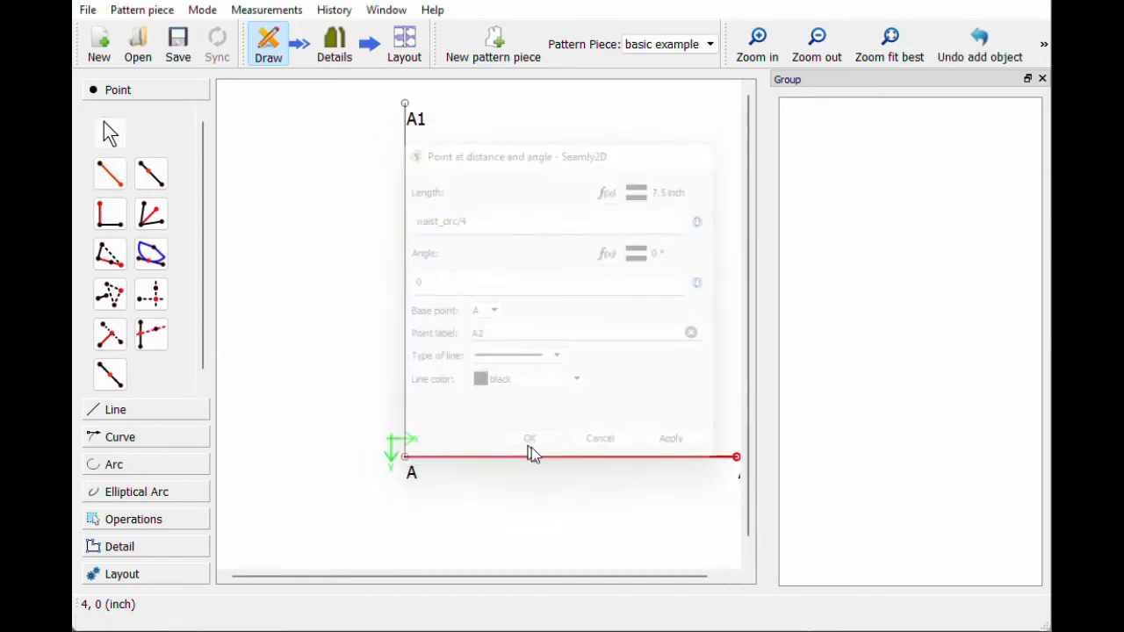
left_click(830, 58)
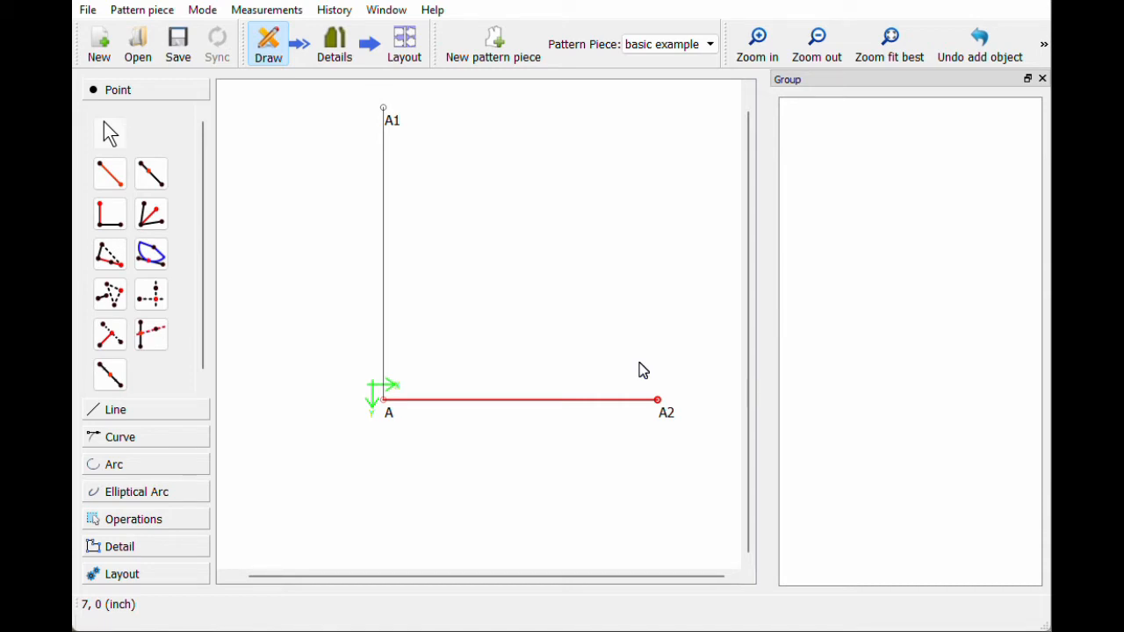
right_click(676, 419)
left_click(718, 426)
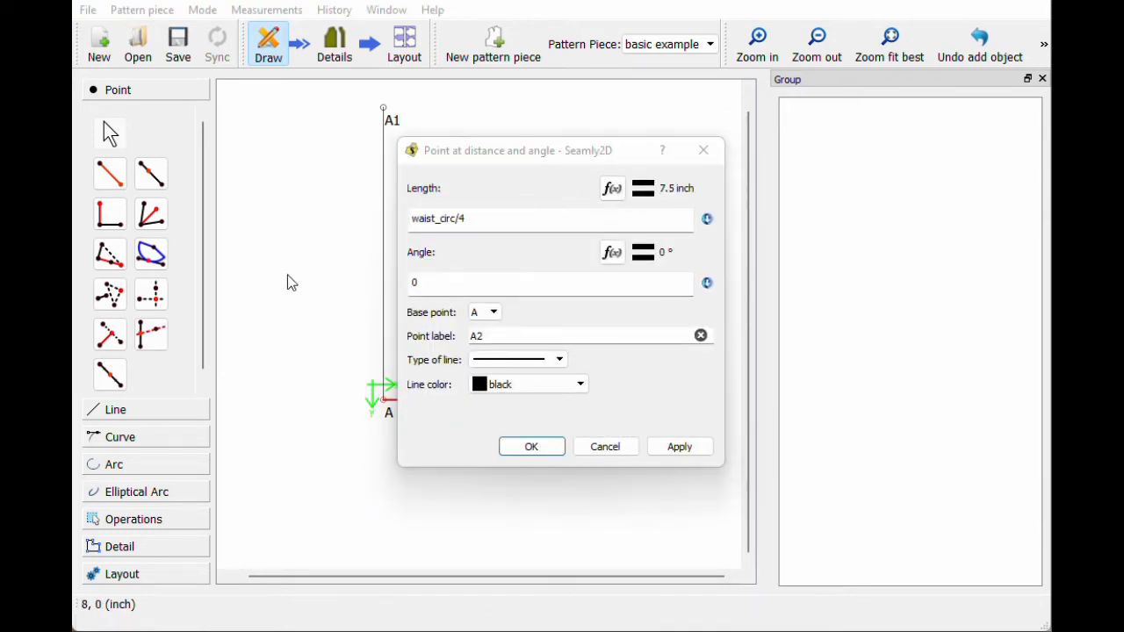
left_click(563, 449)
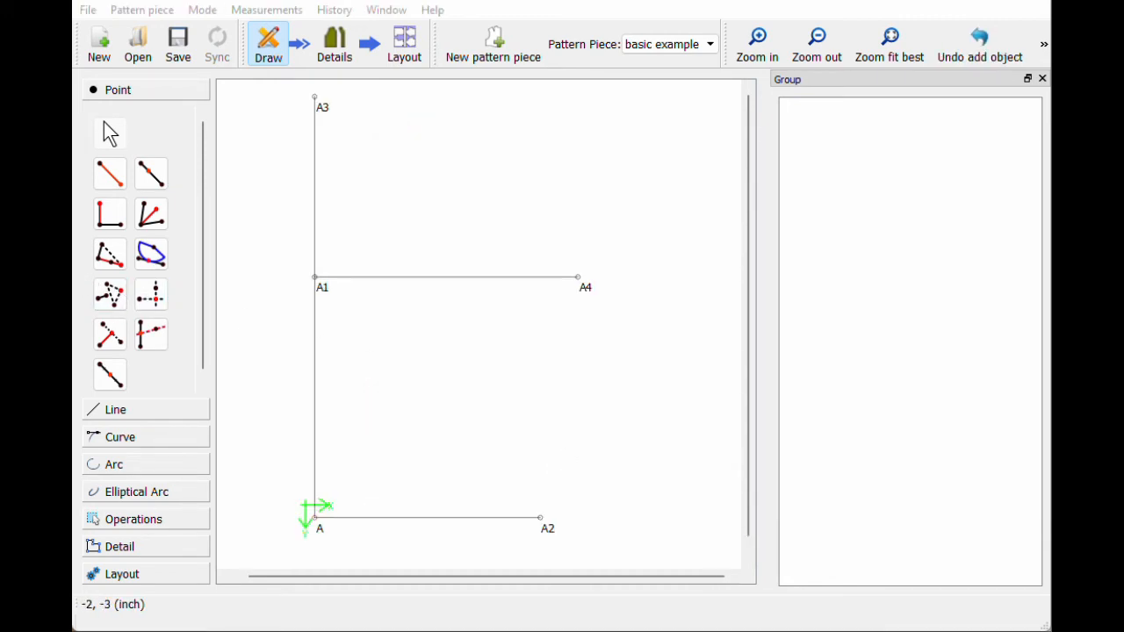
Step: Start a point from A1 with length formula Line_A1_A4 (8.75 inches)
left_click(111, 176)
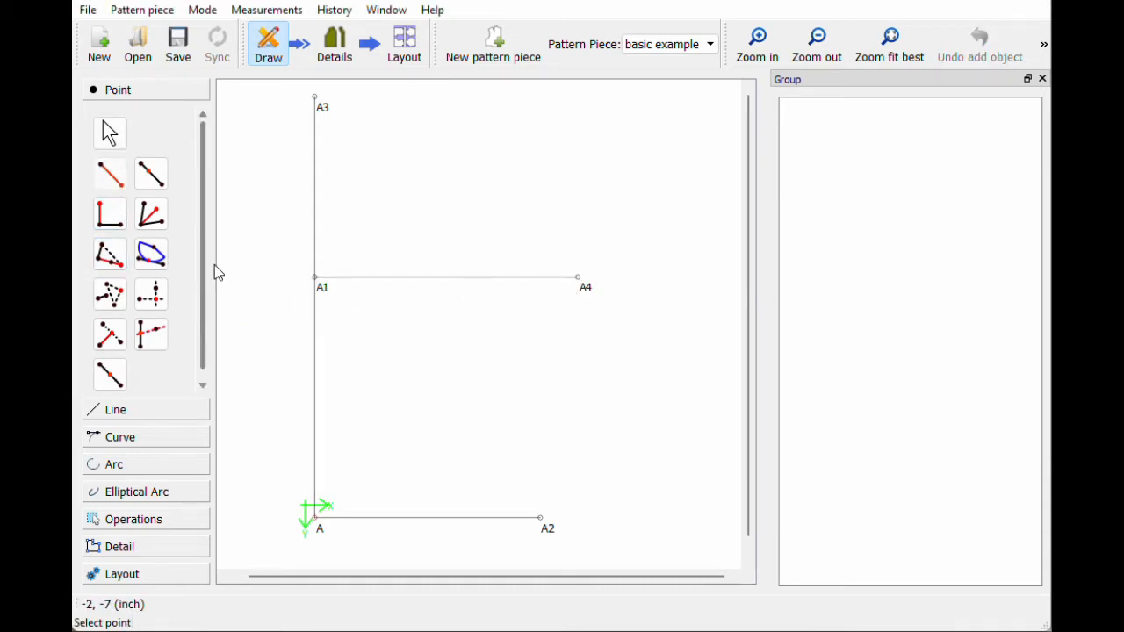
left_click(318, 280)
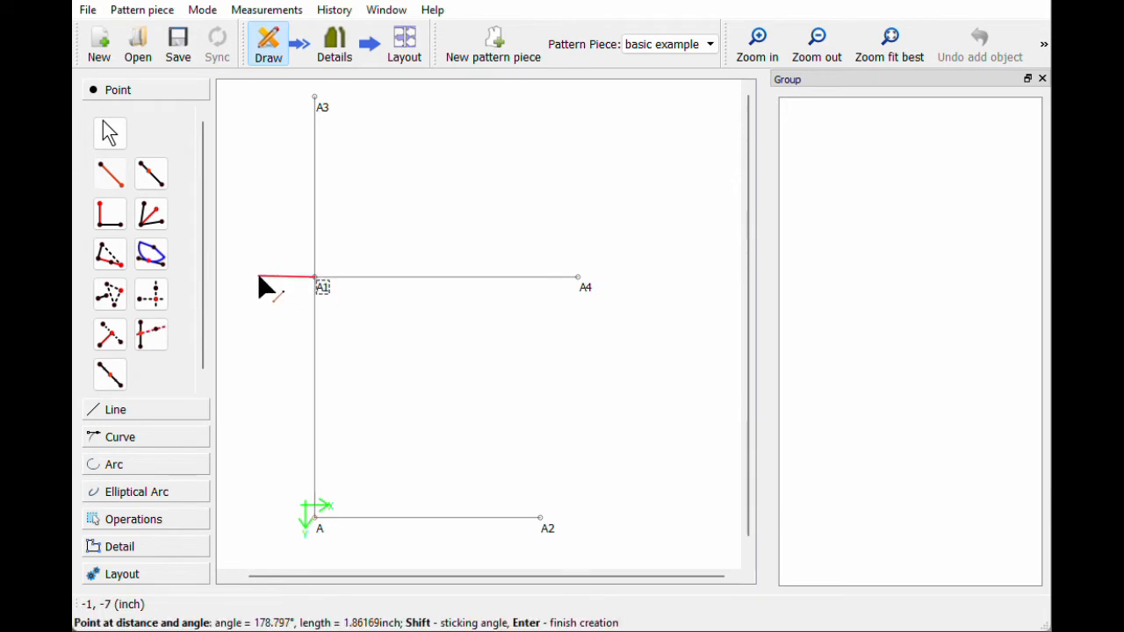
left_click(259, 286)
left_click_drag(497, 159, 733, 152)
left_click(846, 181)
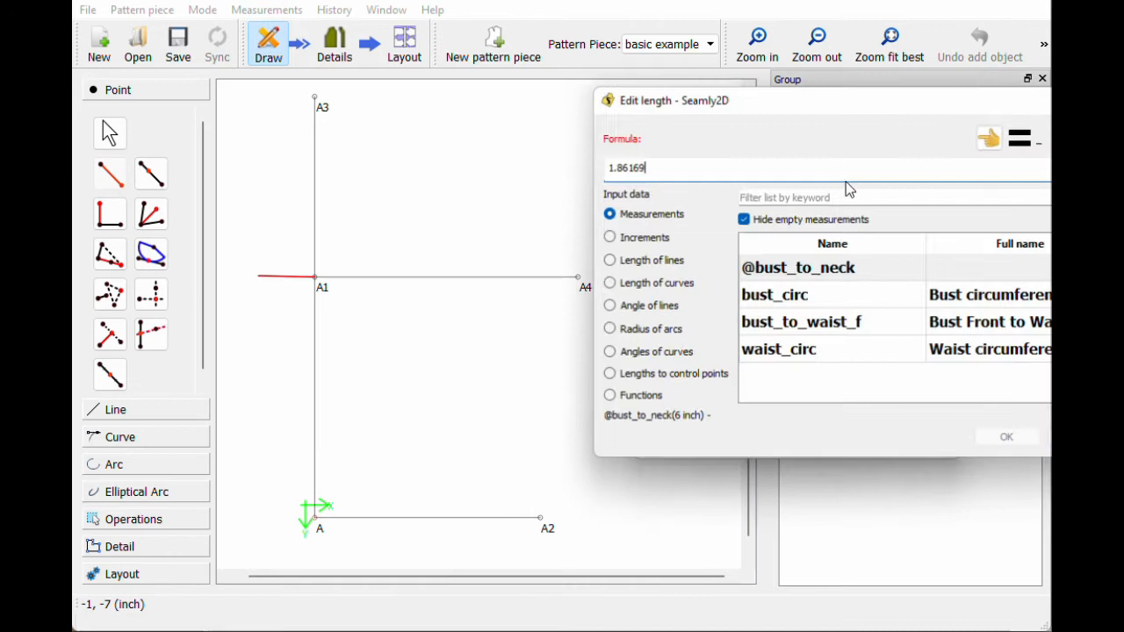
key("ctrl+a")
key("BackSpace")
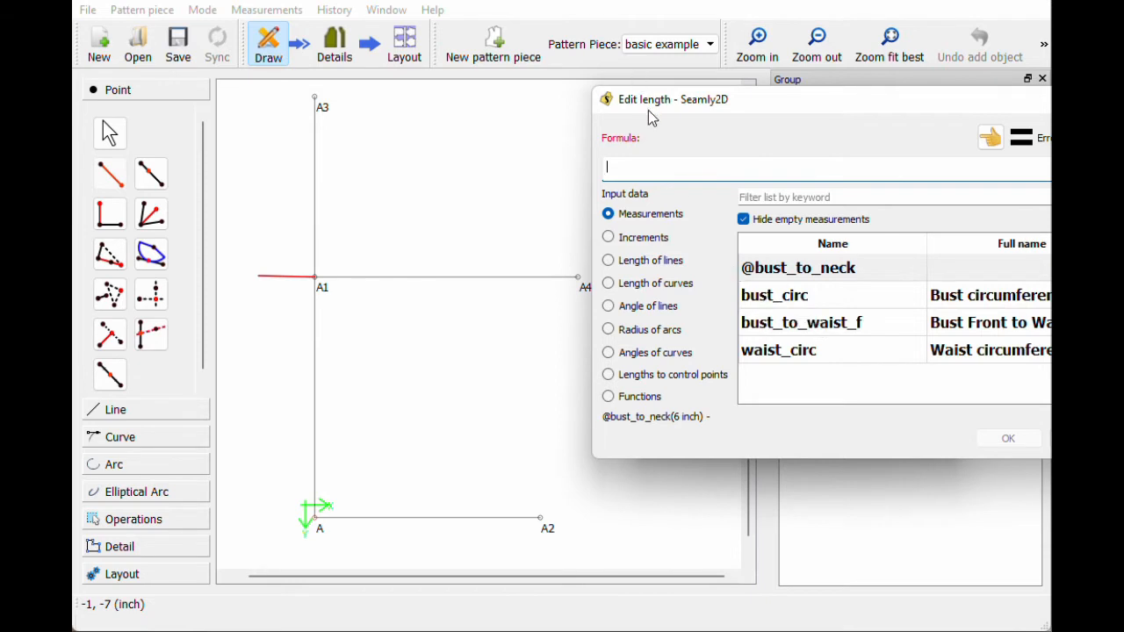
left_click_drag(646, 101, 674, 104)
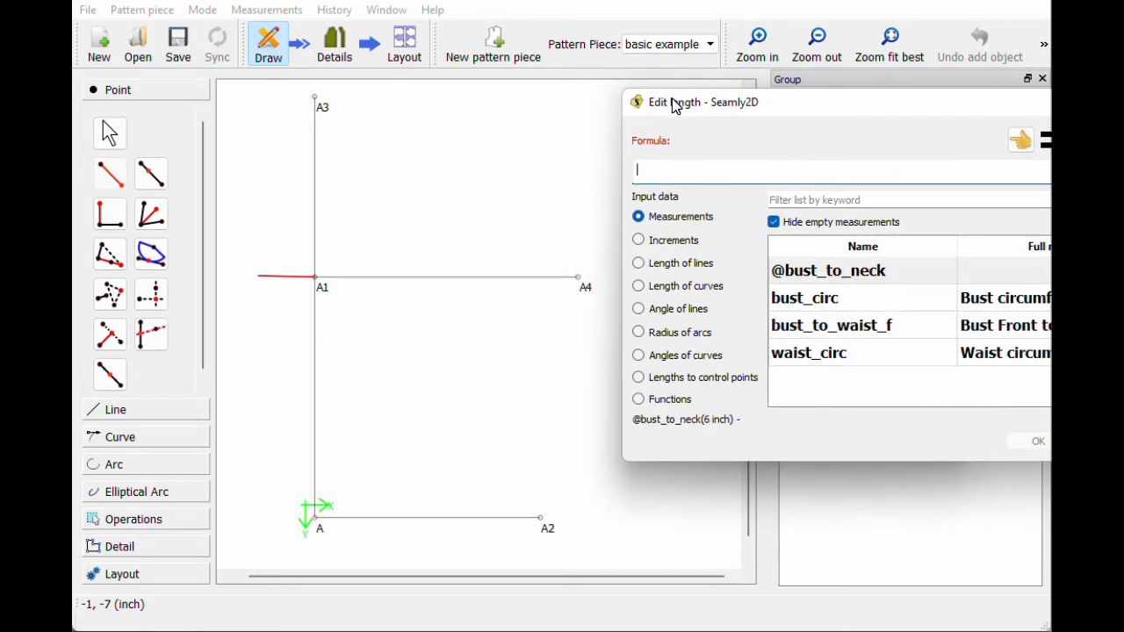
left_click(665, 268)
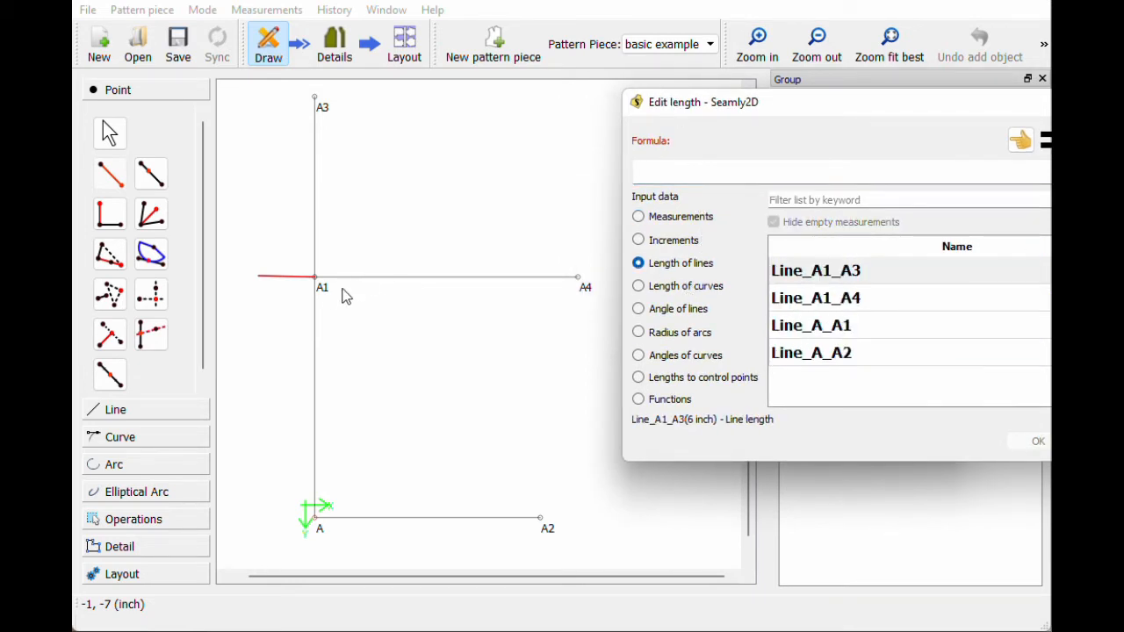
left_click(801, 299)
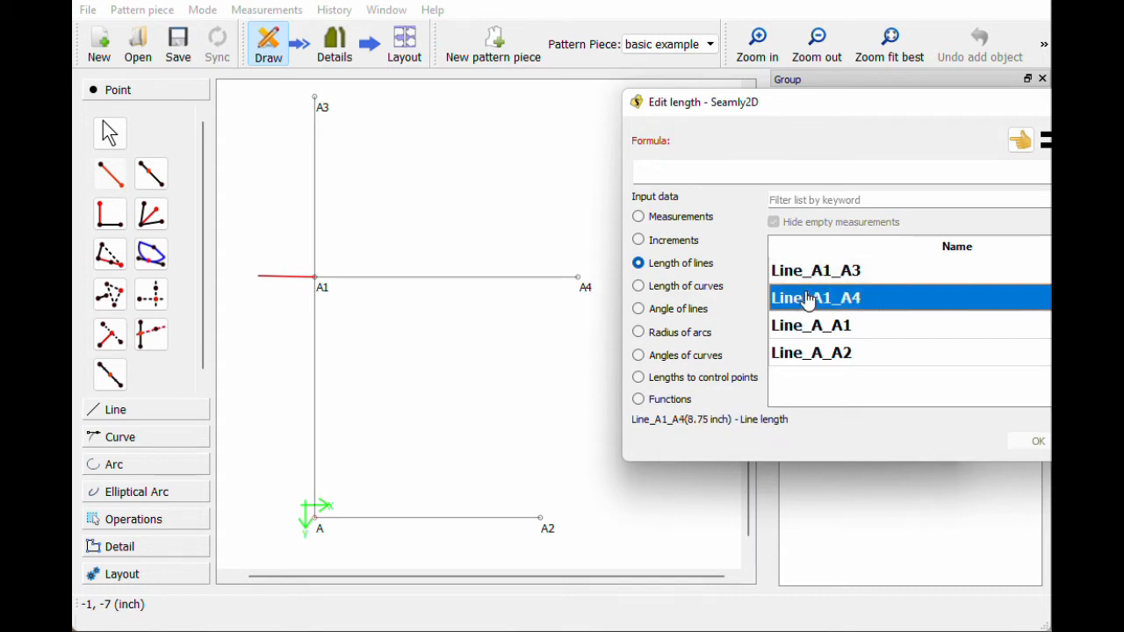
double_click(807, 303)
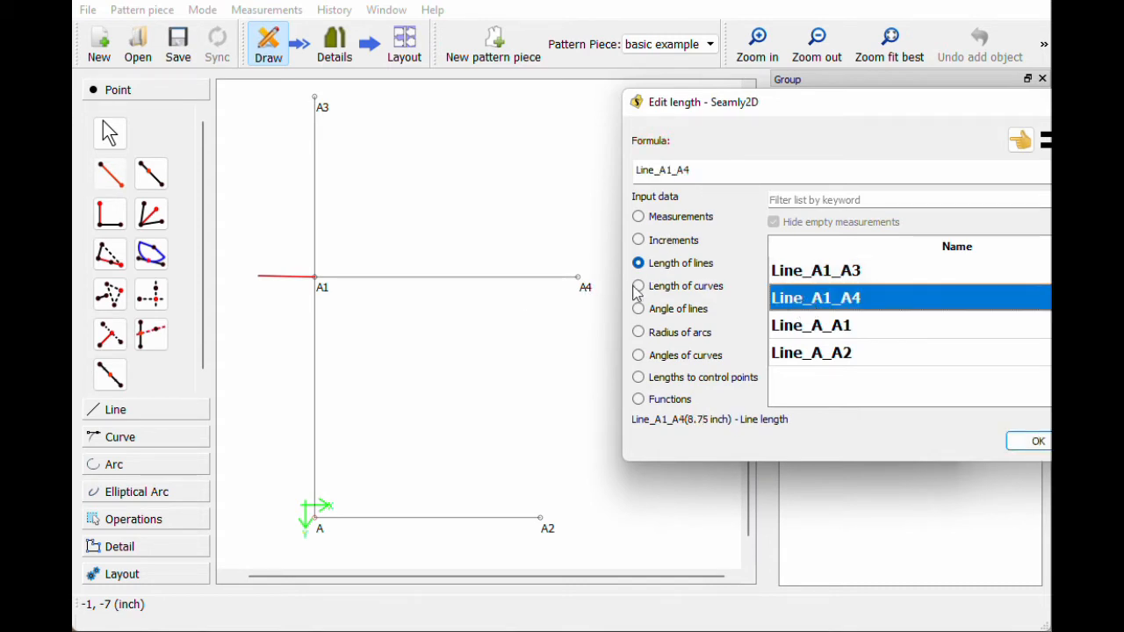
left_click(1035, 441)
Step: Set its angle to line A1–A4's angle and create point A5
left_click_drag(695, 275, 609, 264)
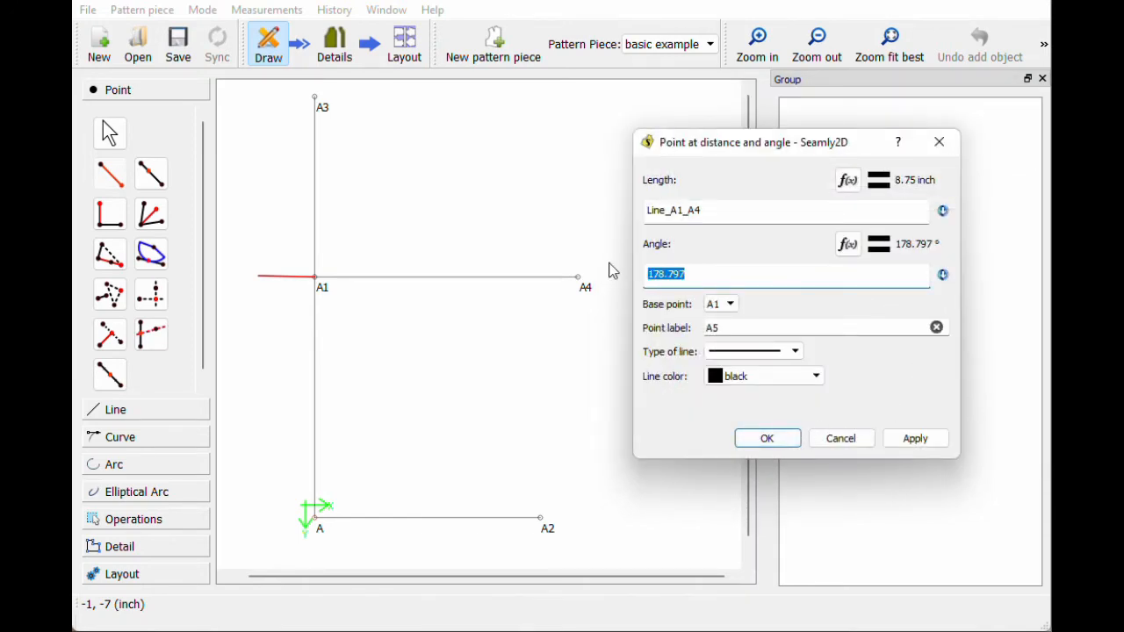
left_click(848, 244)
key("BackSpace")
key("BackSpace")
key("BackSpace")
key("BackSpace")
key("BackSpace")
key("BackSpace")
key("BackSpace")
left_click(661, 308)
double_click(788, 297)
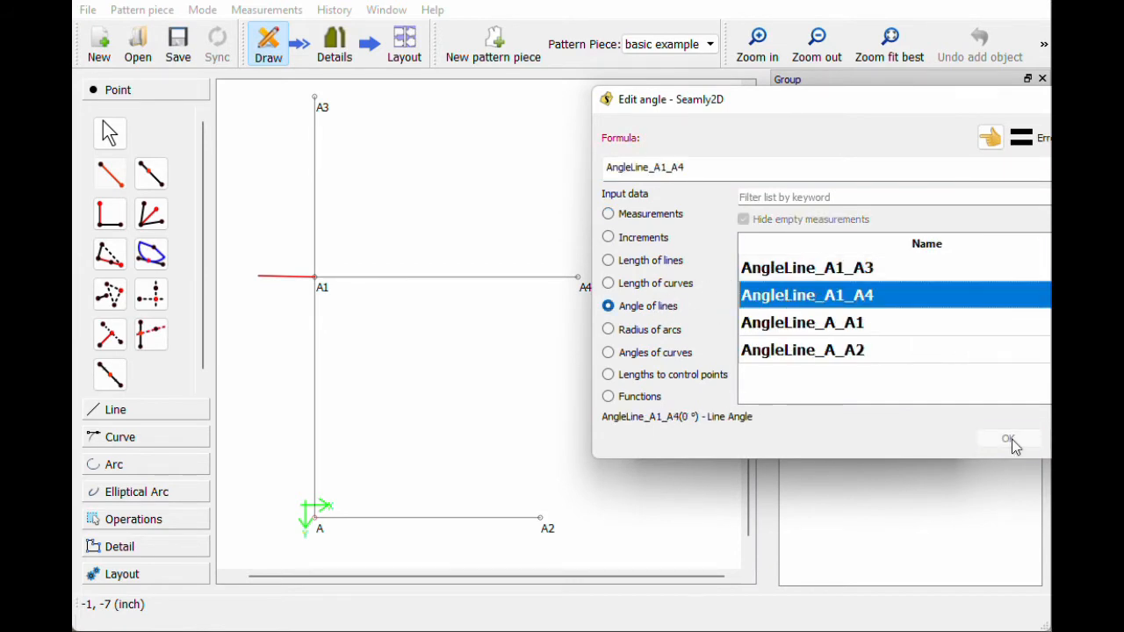
left_click(1010, 440)
left_click(793, 447)
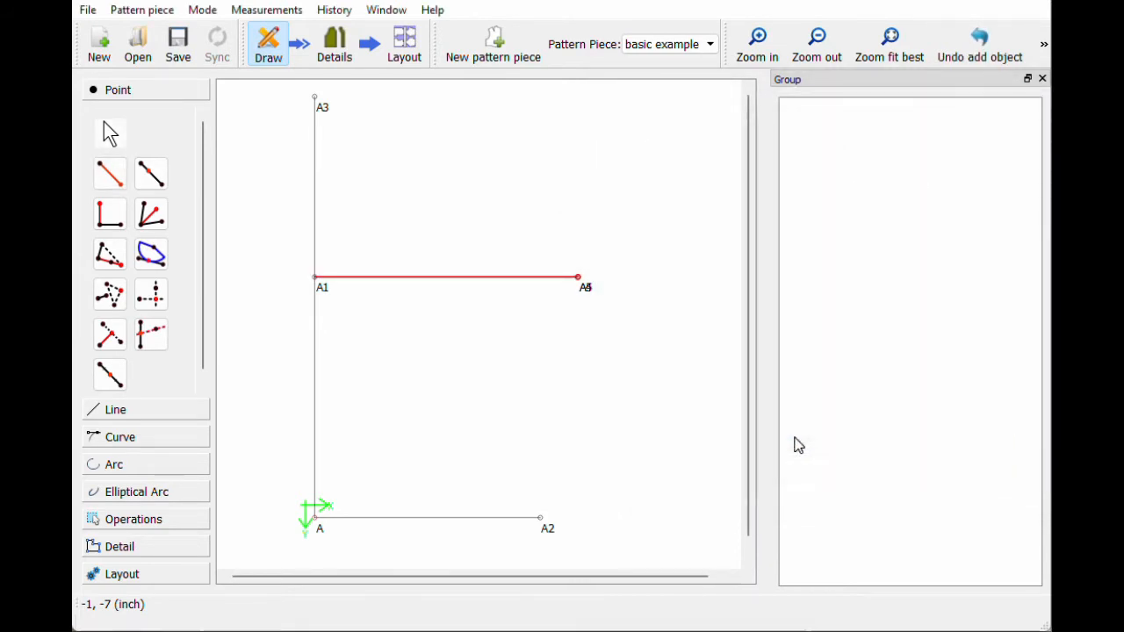
Step: Change A5's angle to 180° so it points left of A1
right_click(613, 279)
left_click(637, 283)
left_click(525, 282)
type("+")
key("BackSpace")
key("BackSpace")
key("BackSpace")
key("BackSpace")
key("BackSpace")
key("BackSpace")
key("BackSpace")
key("BackSpace")
key("BackSpace")
key("BackSpace")
key("BackSpace")
key("BackSpace")
key("BackSpace")
key("BackSpace")
key("BackSpace")
key("BackSpace")
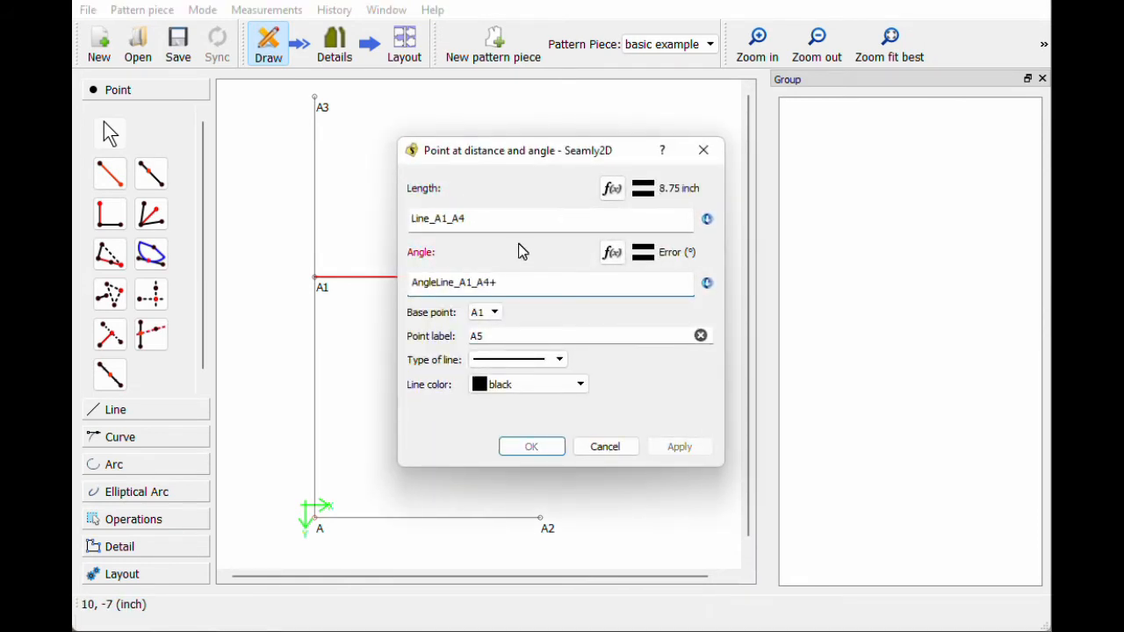
type("180")
left_click(530, 453)
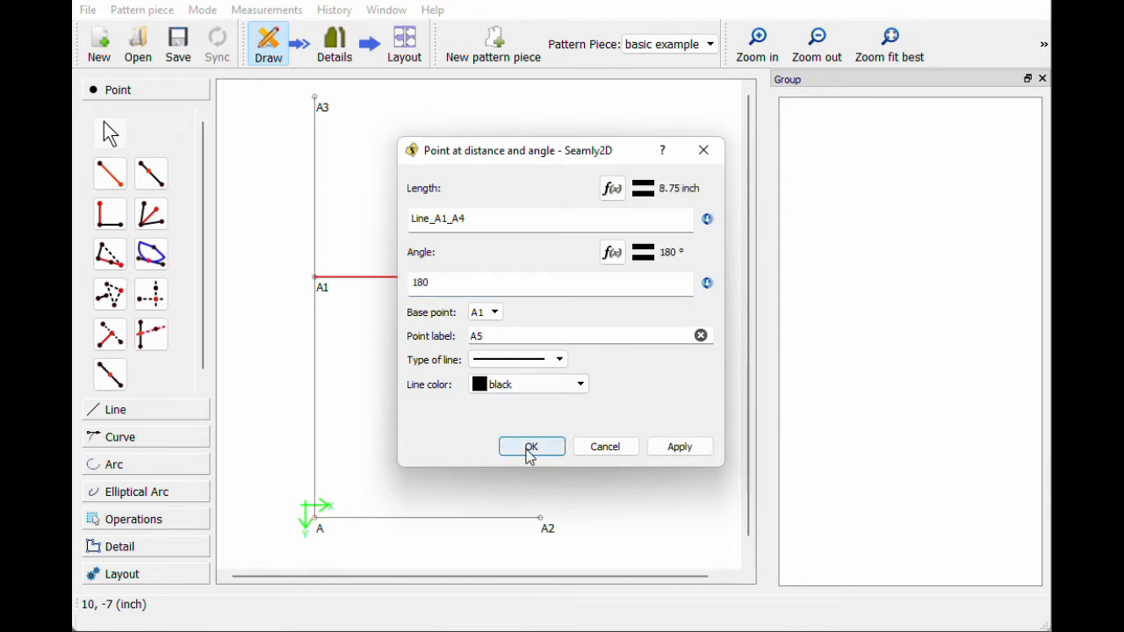
left_click(823, 70)
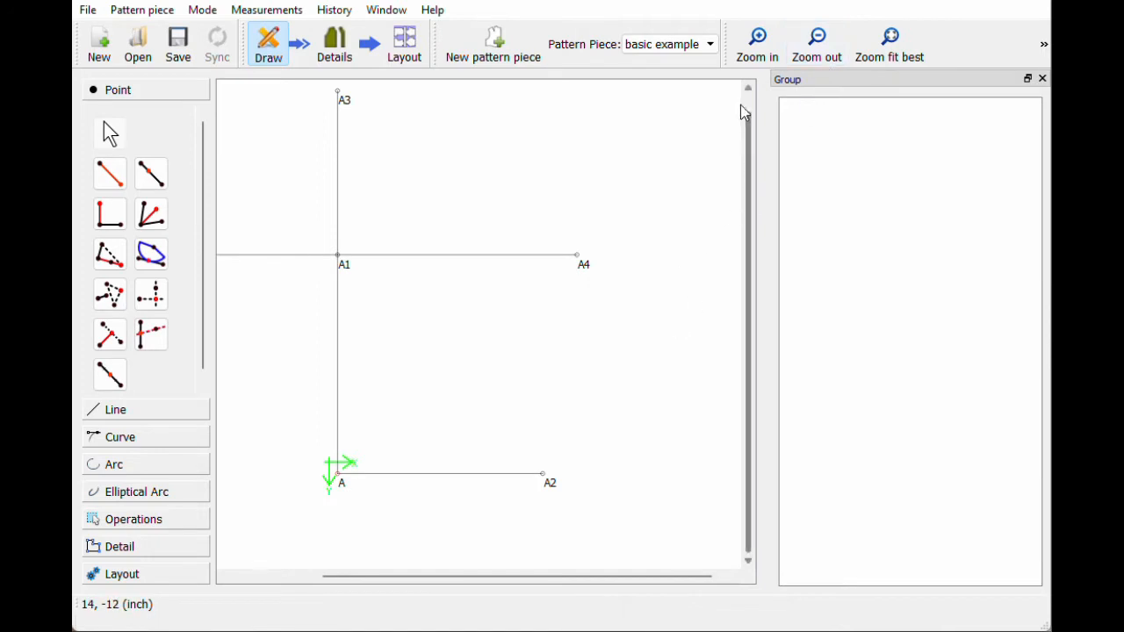
Step: Fit all points in view and move the A5 label beside its point
left_click(894, 63)
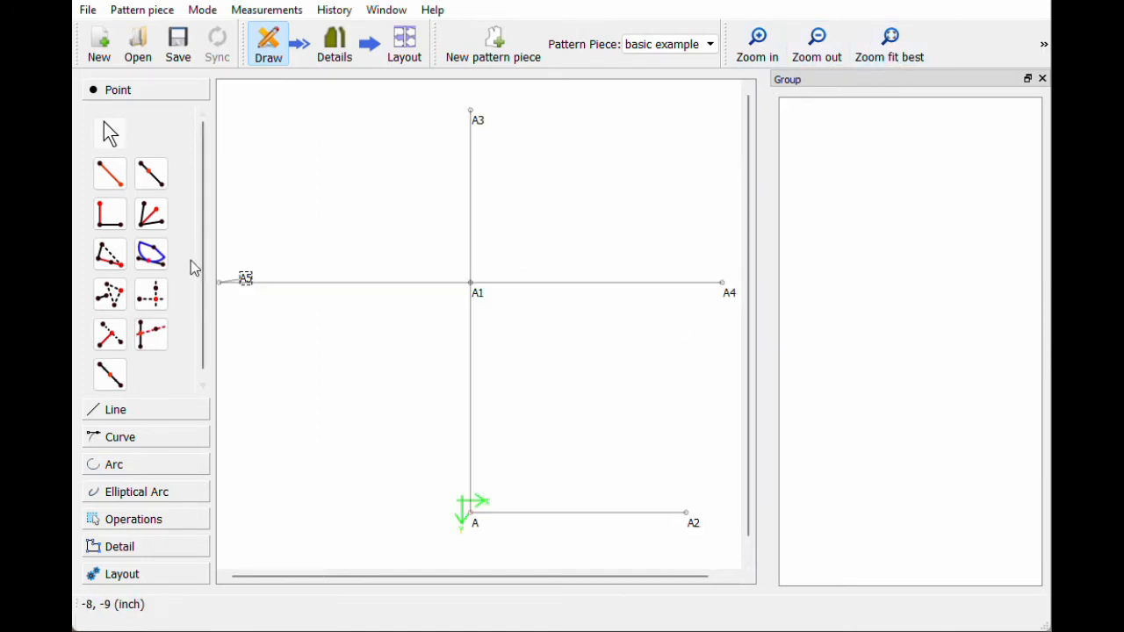
left_click_drag(247, 279, 234, 277)
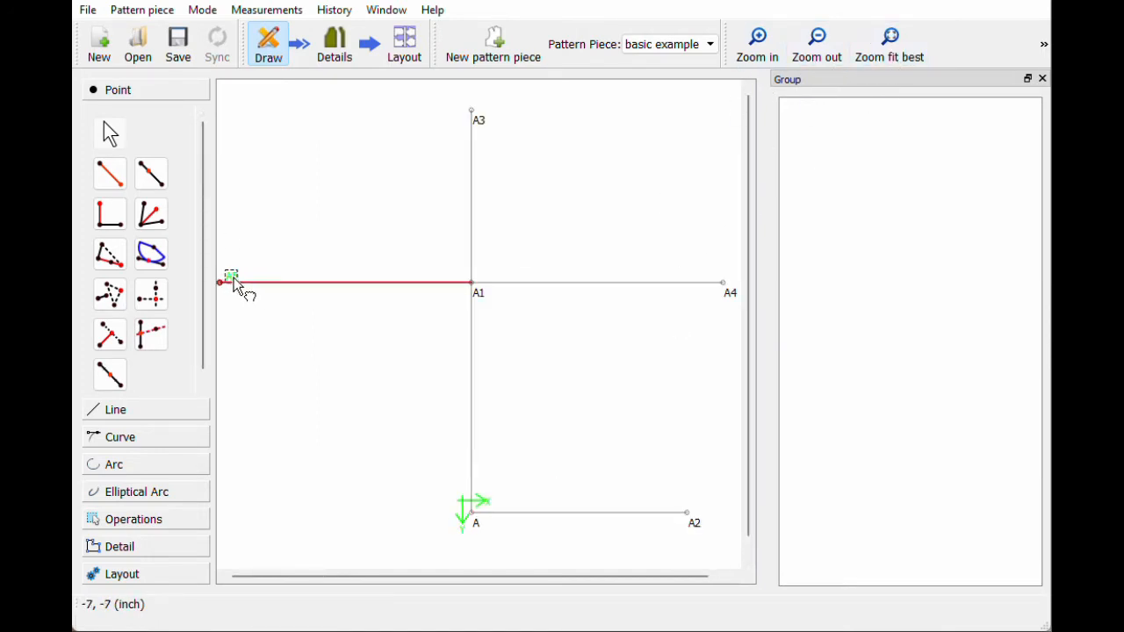
left_click(811, 44)
left_click_drag(562, 572, 530, 571)
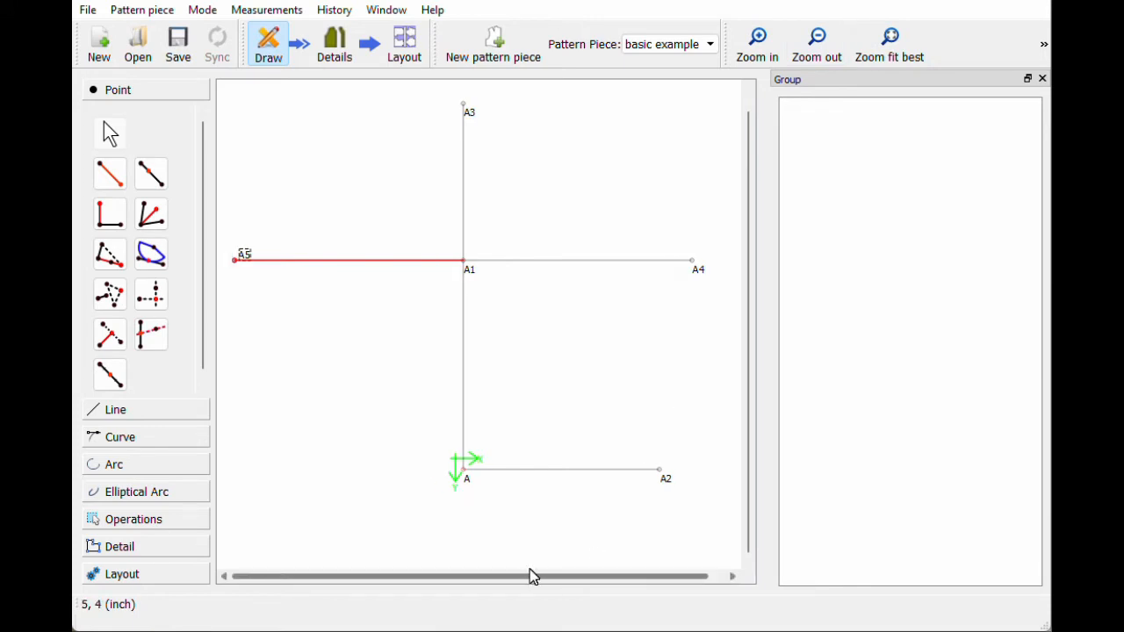
left_click_drag(249, 250, 245, 247)
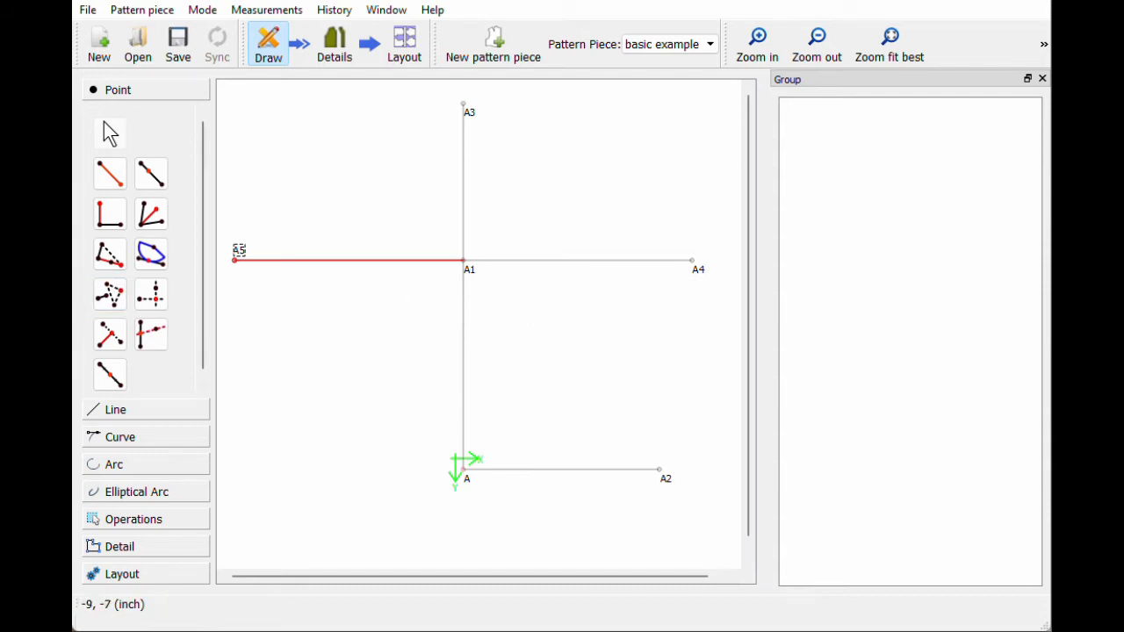
left_click(757, 44)
left_click(812, 50)
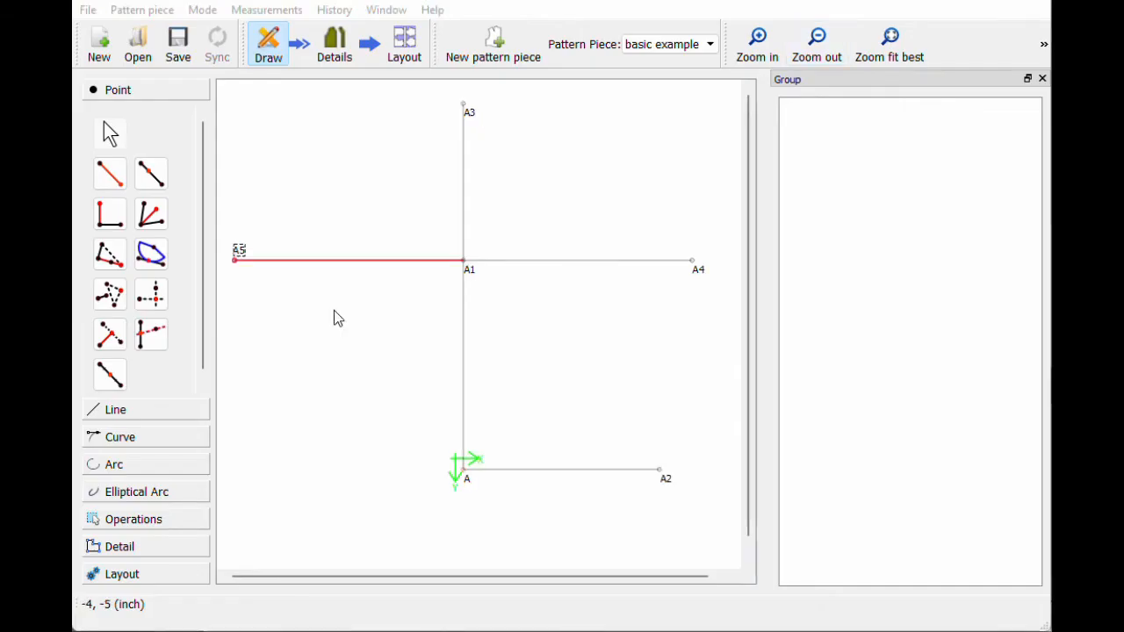
Step: Select point A4 and browse the menus for its tool options
left_click(694, 269)
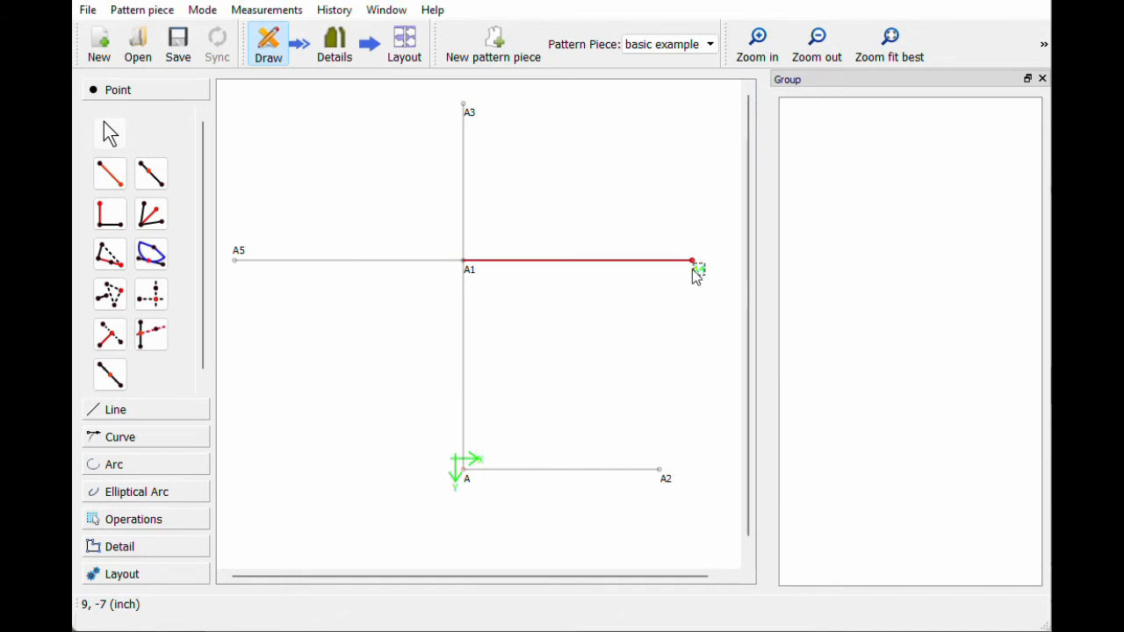
right_click(696, 270)
key("Escape")
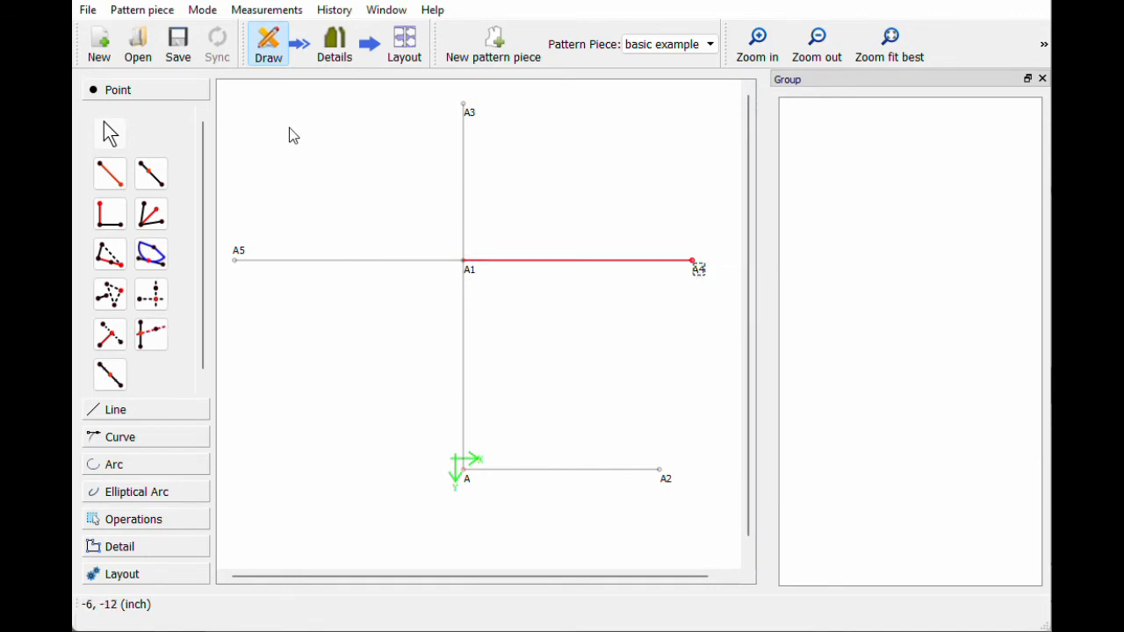
left_click(381, 12)
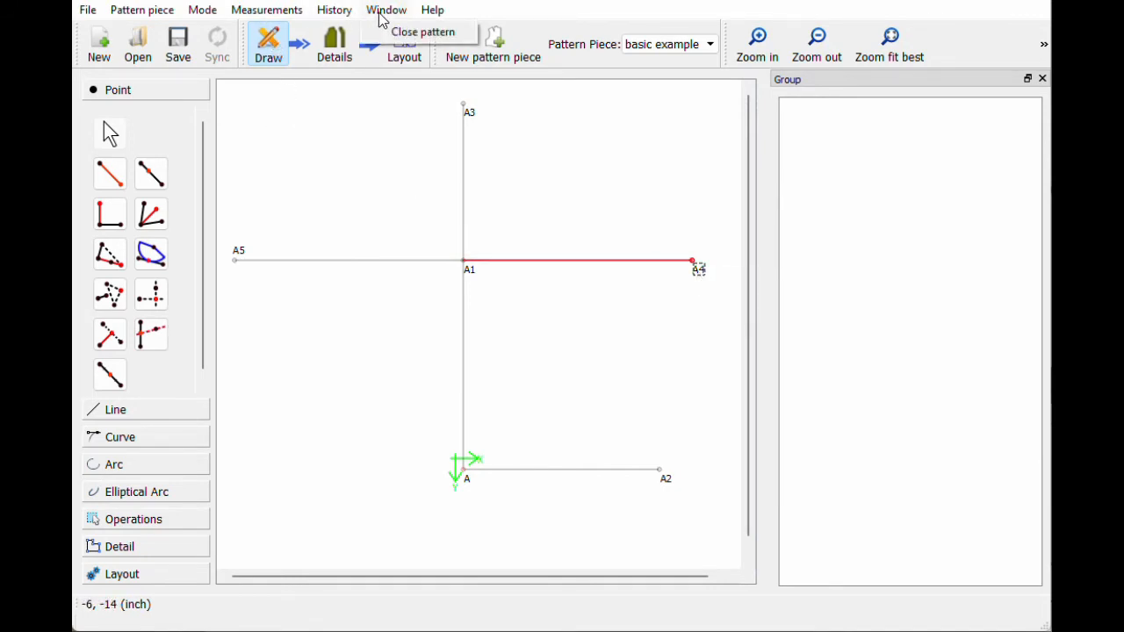
mouse_move(262, 16)
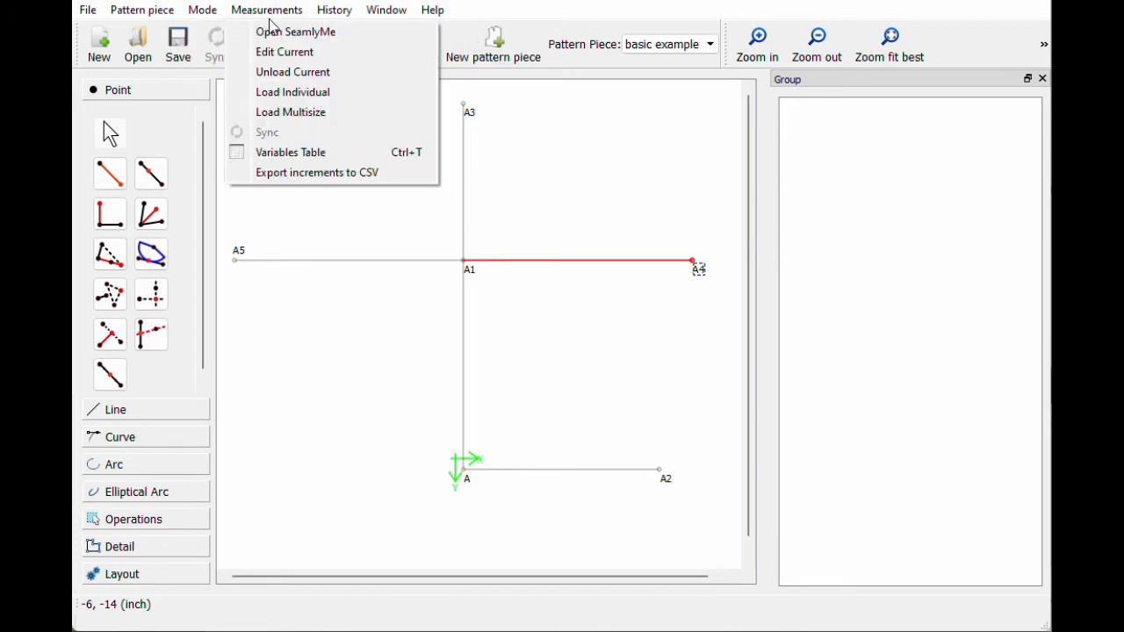
mouse_move(171, 18)
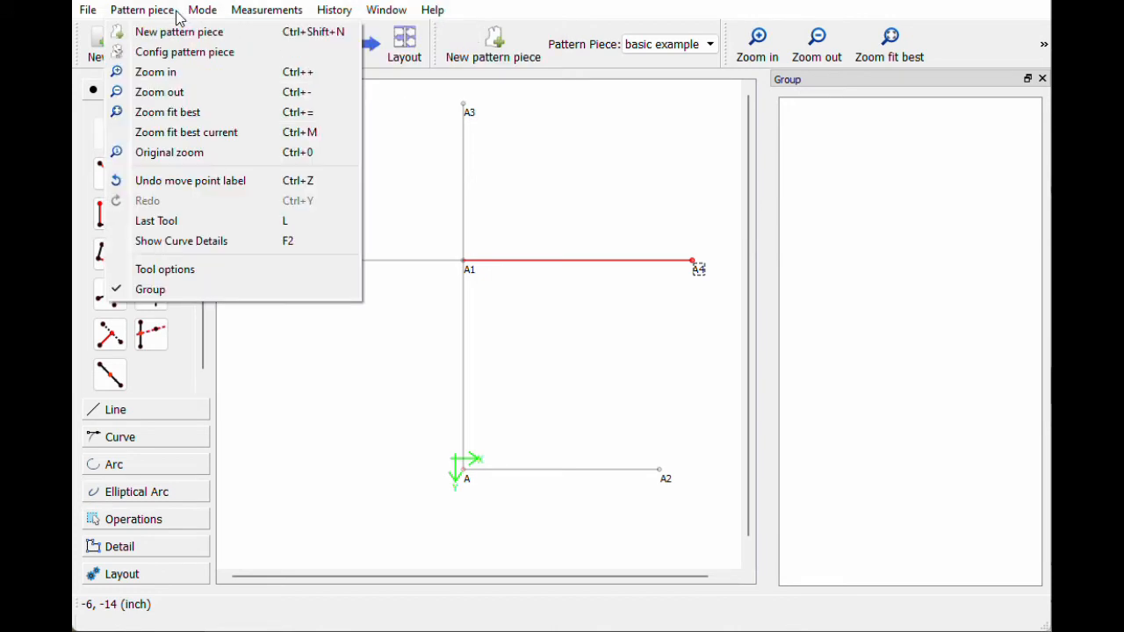
Step: Show the tool options panel and inspect A4's length formula bust_circ/4
left_click(138, 272)
left_click(839, 585)
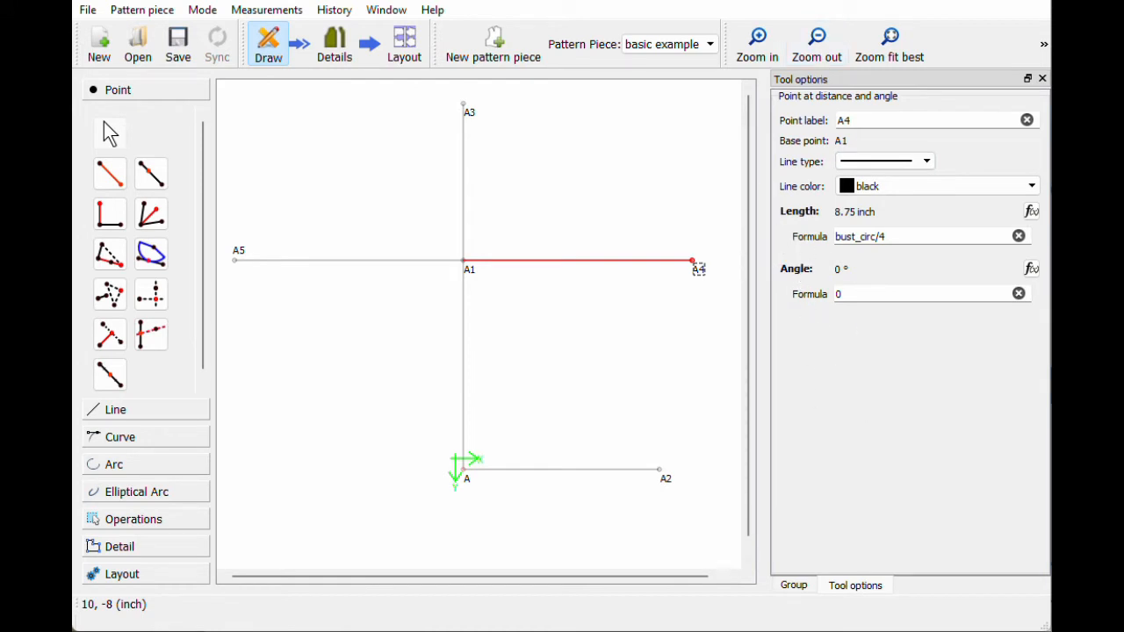
left_click(1031, 213)
left_click(872, 109)
left_click(887, 236)
Step: Move the A4 label just above its point and fit the drawing in view
left_click(238, 253)
left_click_drag(705, 266, 268, 247)
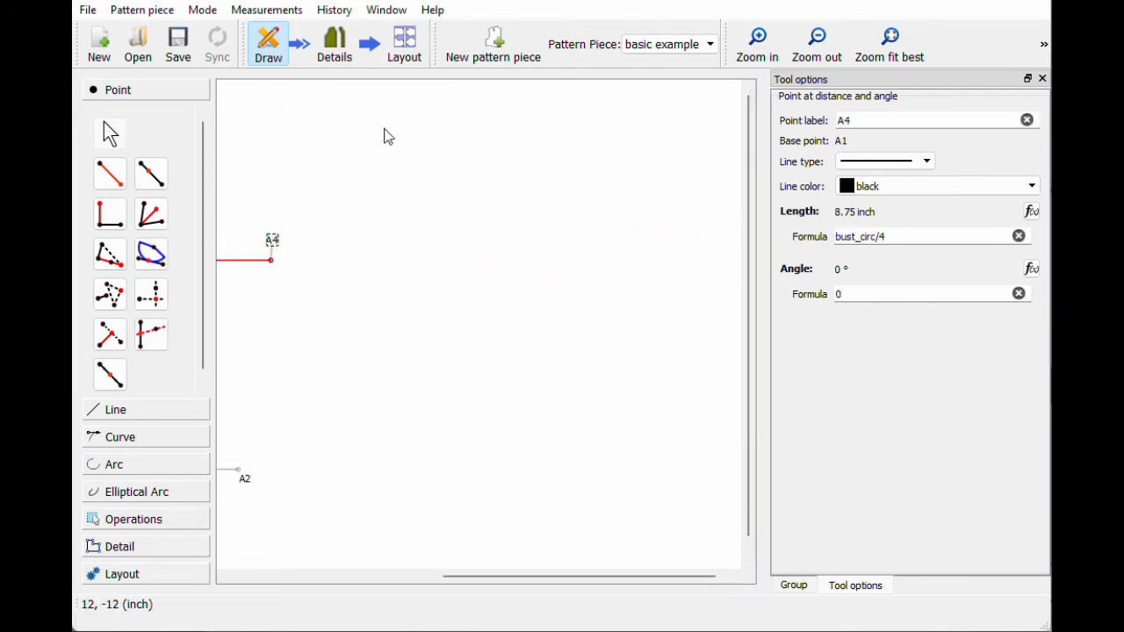
left_click(890, 51)
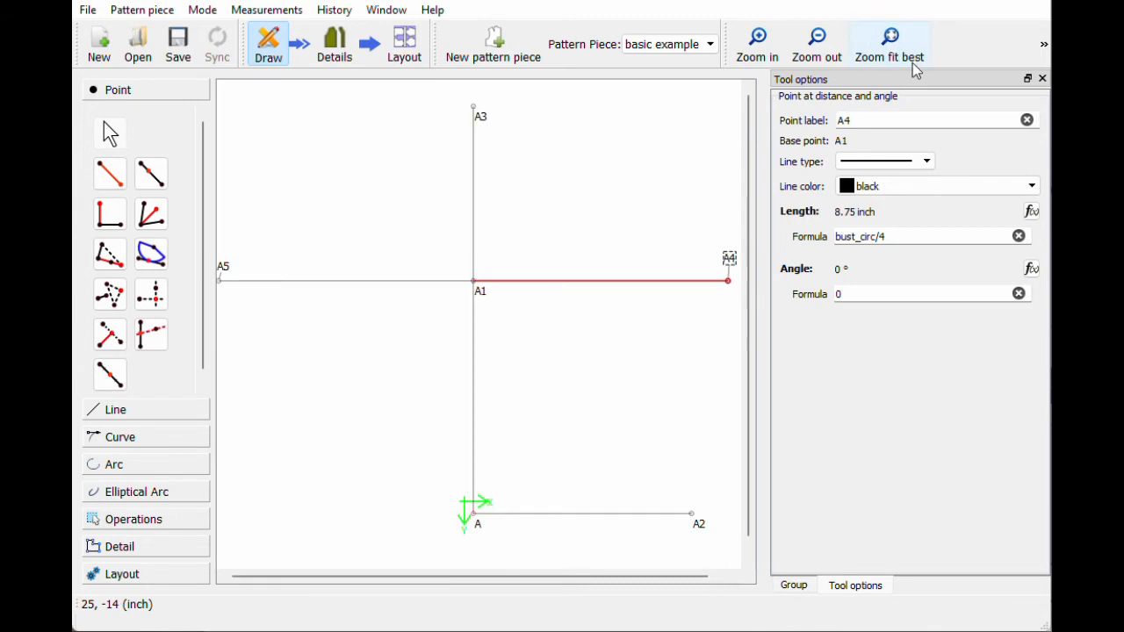
left_click(828, 49)
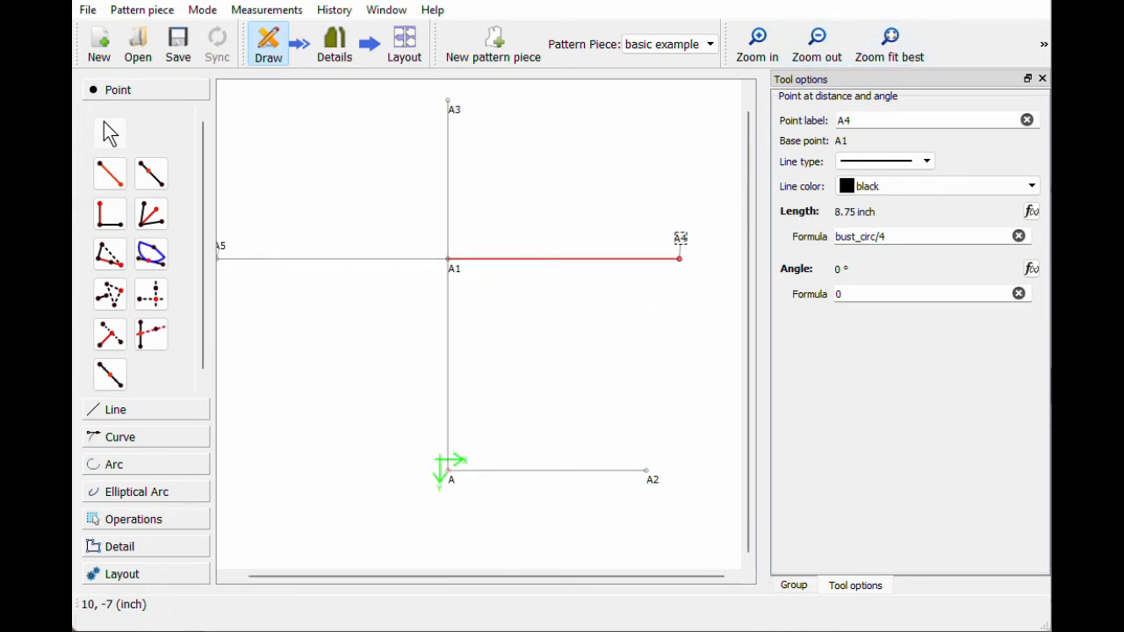
left_click_drag(660, 587, 604, 590)
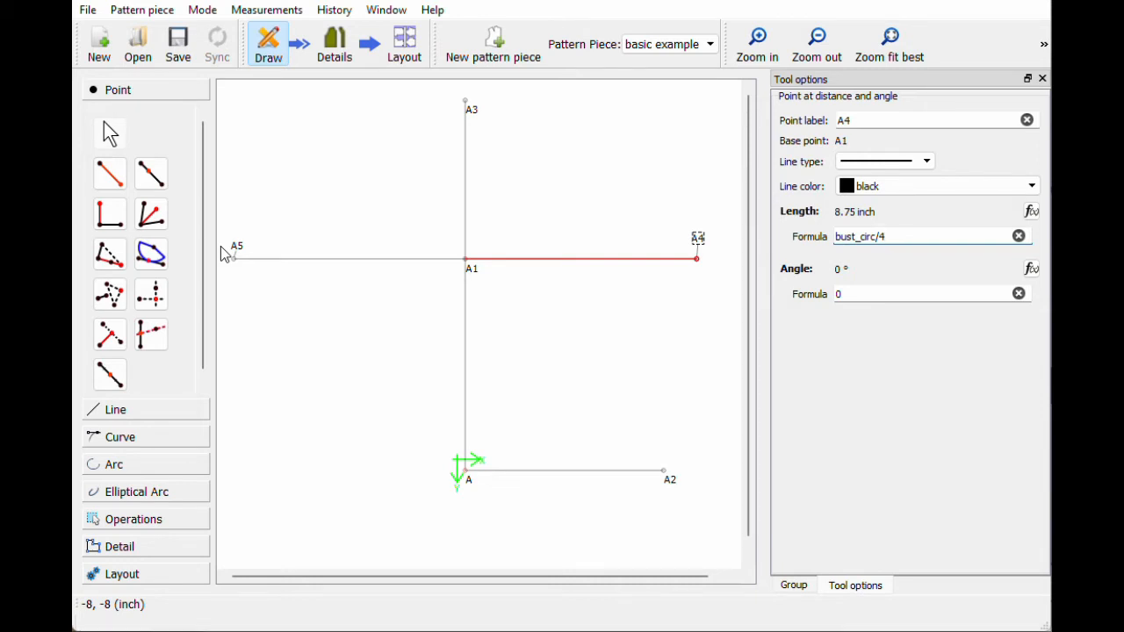
Step: Add point A6 from A1 at length 6 inches, angled 318.385°
left_click(110, 174)
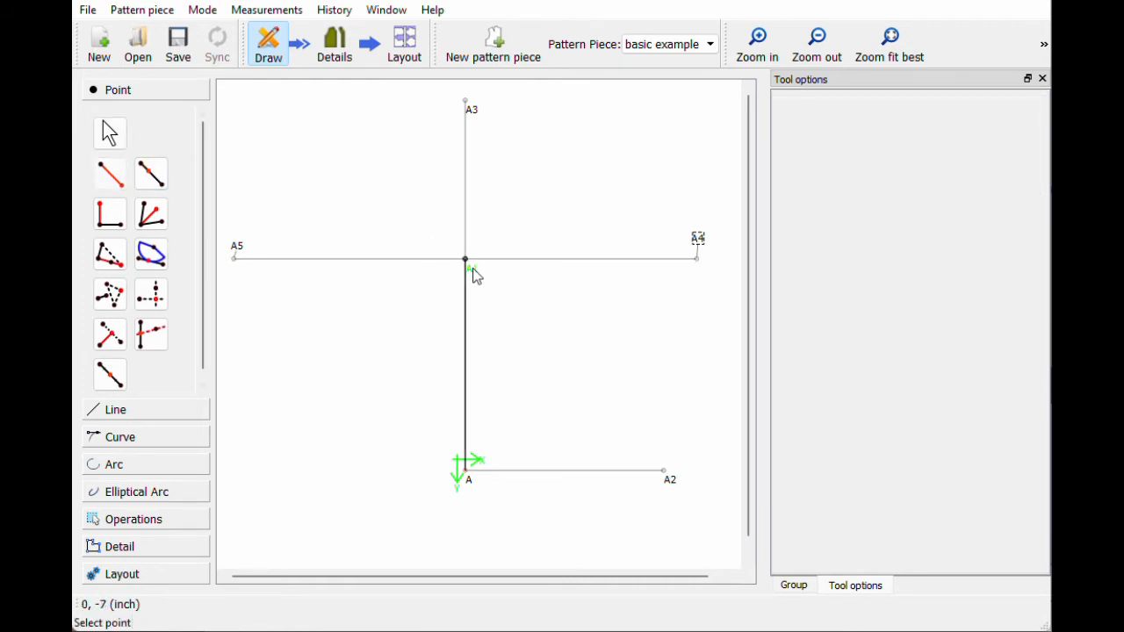
left_click(473, 268)
left_click(575, 360)
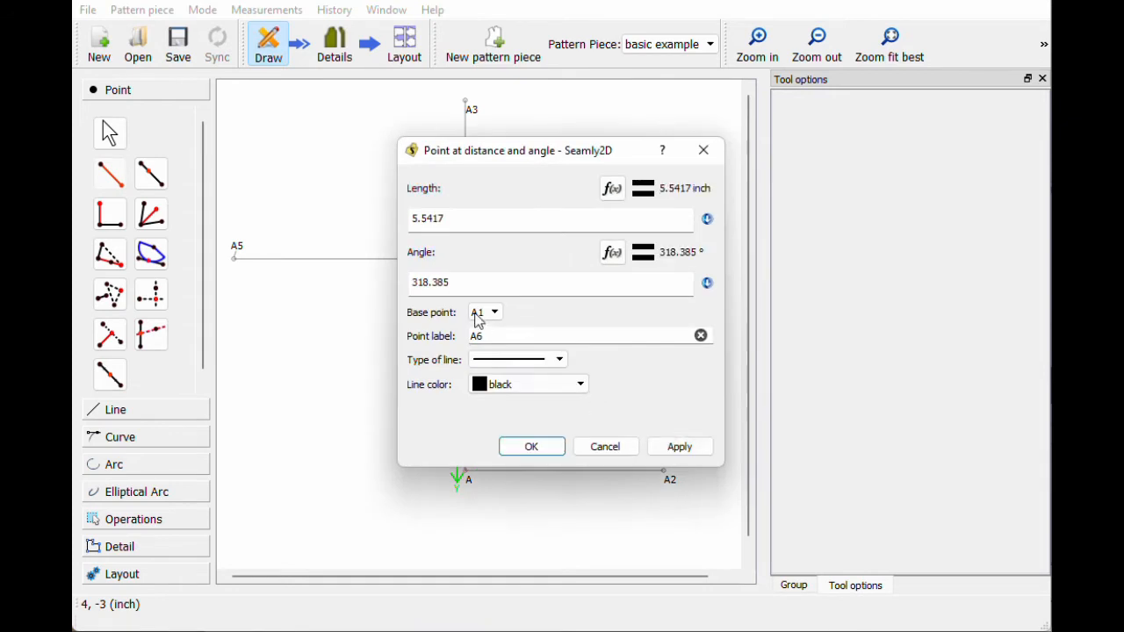
double_click(442, 219)
type("6")
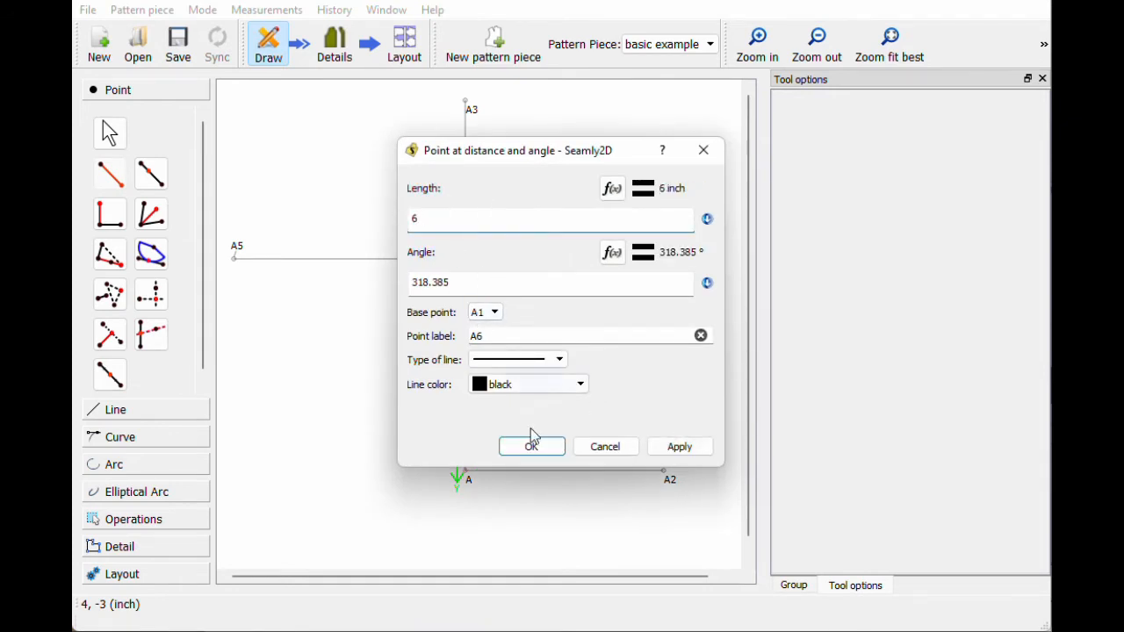
left_click(532, 446)
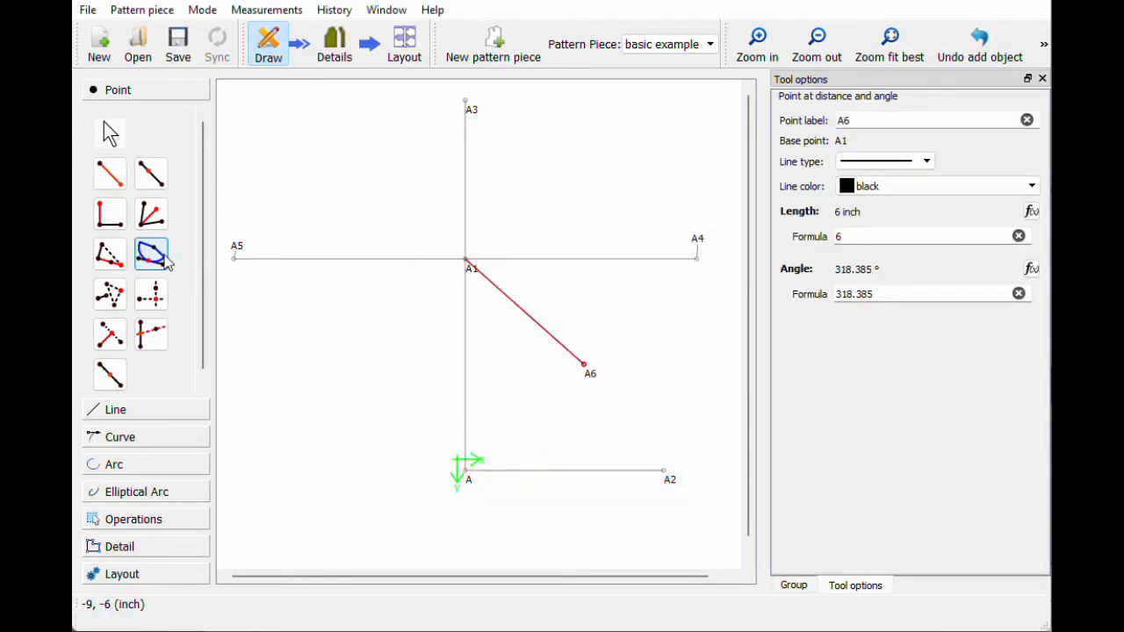
left_click(110, 175)
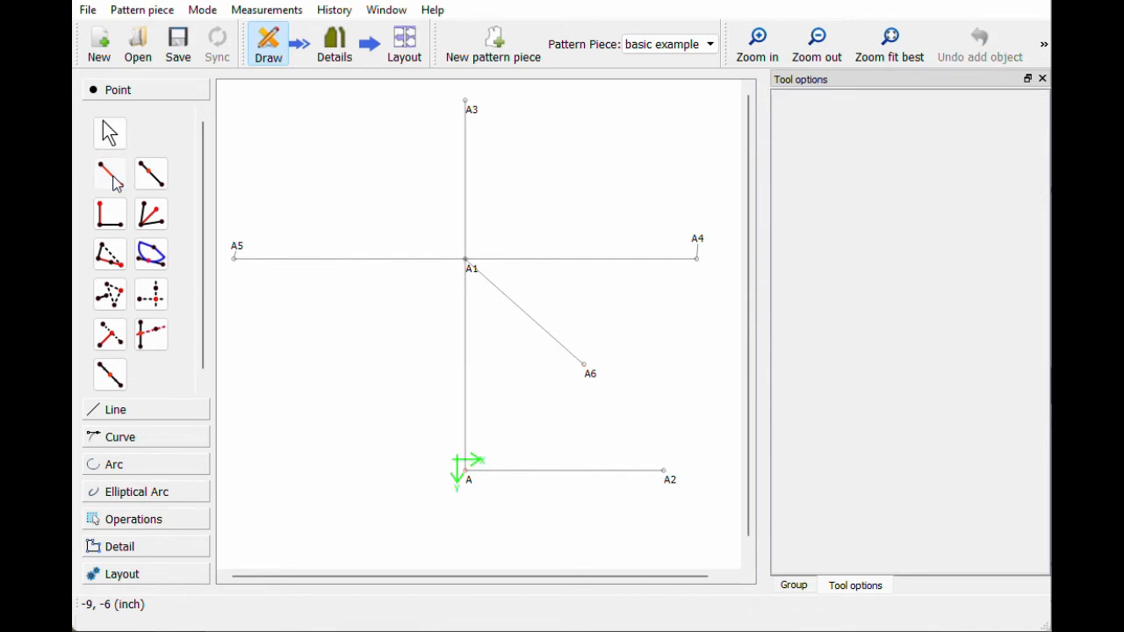
Step: Start point A7 from A3 with length formula Line_A1_A6
left_click(467, 103)
left_click(569, 181)
left_click_drag(528, 155, 800, 143)
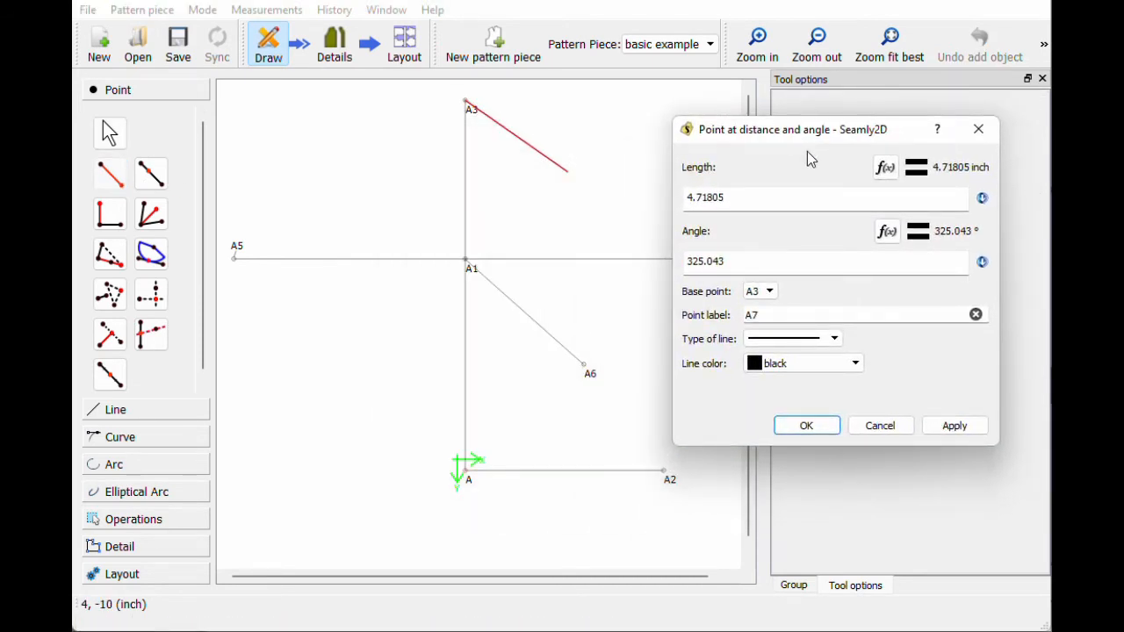
left_click(885, 167)
key("BackSpace")
key("BackSpace")
key("BackSpace")
key("BackSpace")
key("BackSpace")
key("BackSpace")
key("BackSpace")
left_click(665, 249)
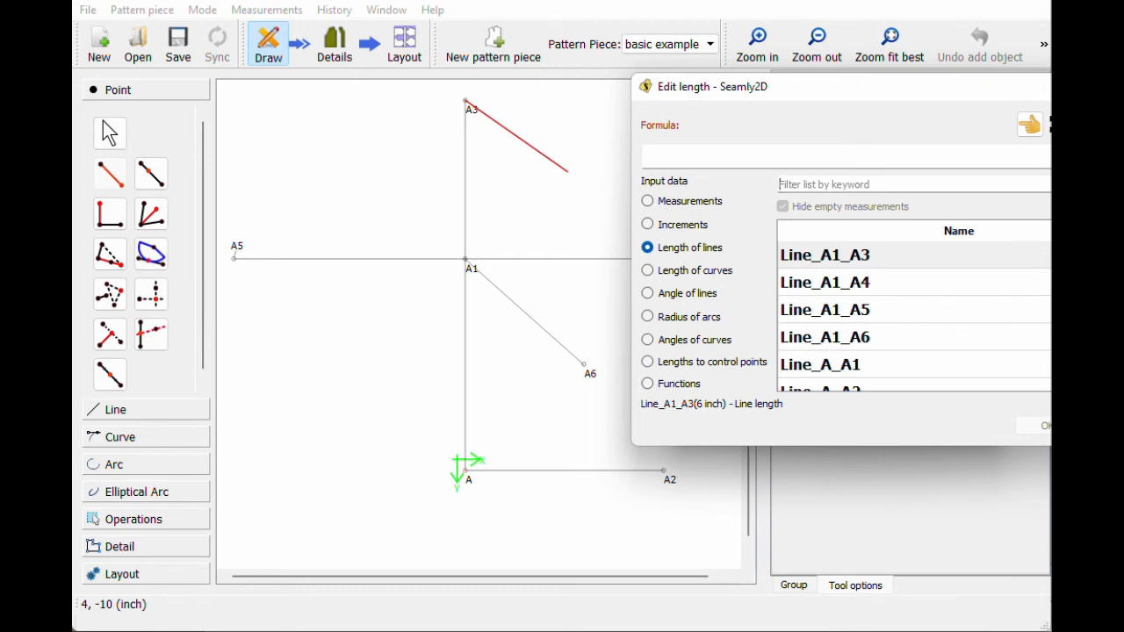
type("a6")
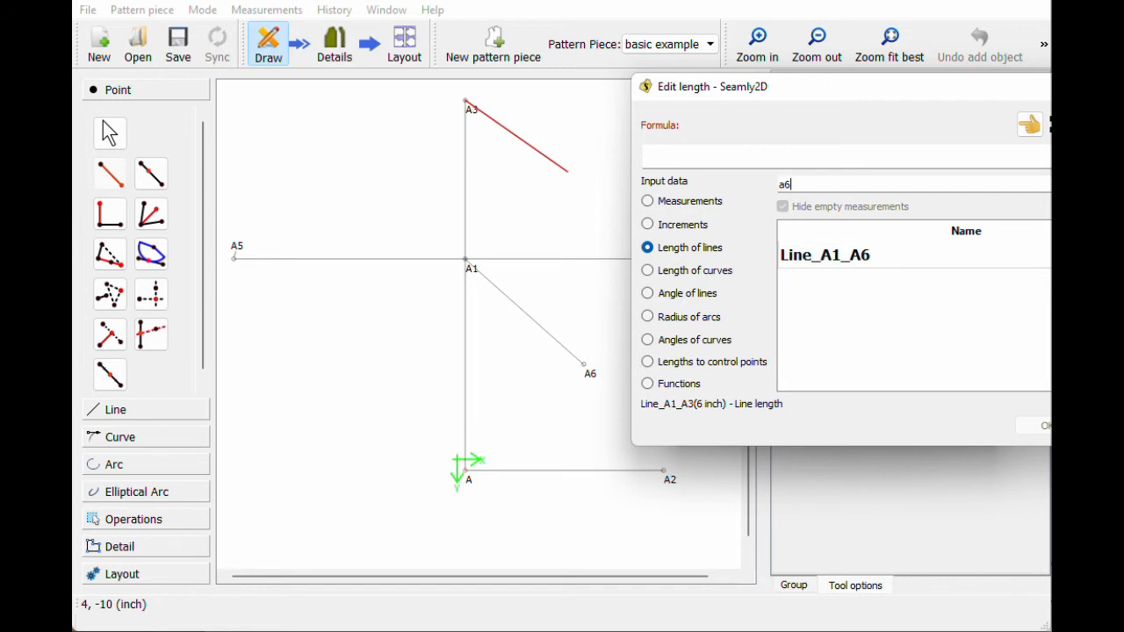
left_click(874, 265)
double_click(875, 265)
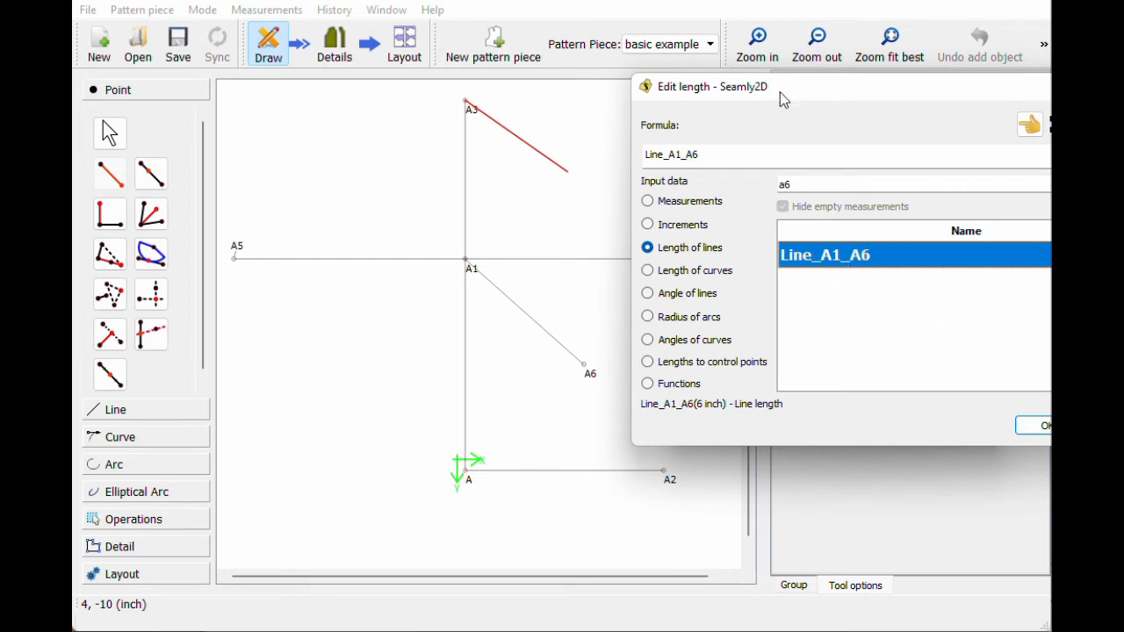
left_click_drag(777, 87, 664, 93)
left_click(936, 432)
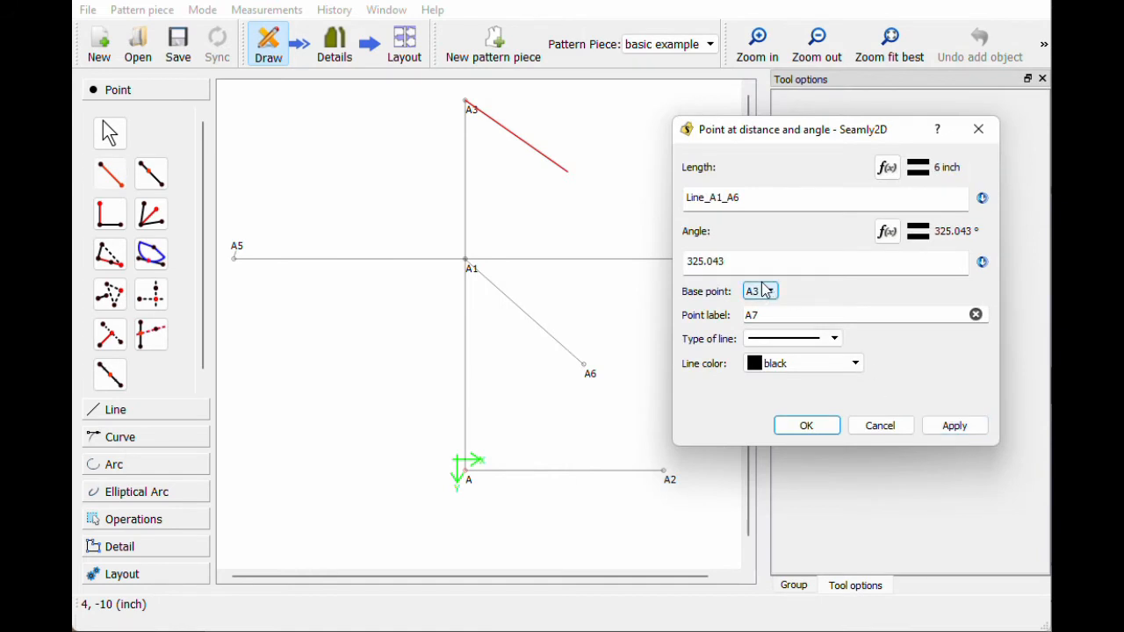
Step: Replace the 325.043 angle with AngleLine_A1_A6 and create point A7
left_click(887, 231)
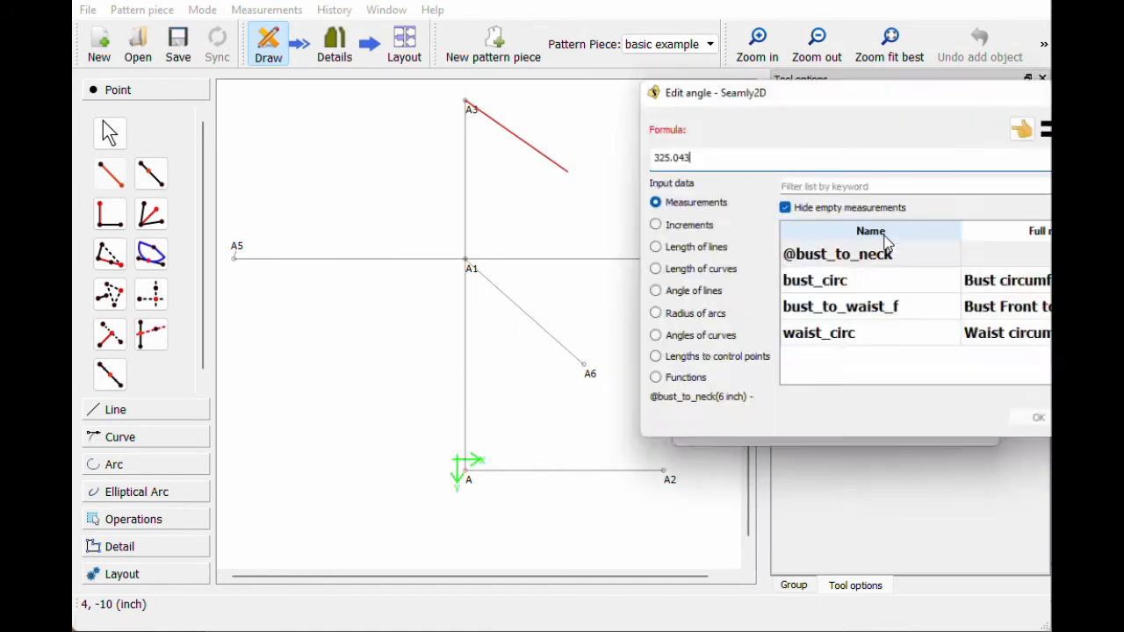
key("BackSpace")
key("BackSpace")
key("BackSpace")
key("BackSpace")
key("BackSpace")
key("BackSpace")
key("BackSpace")
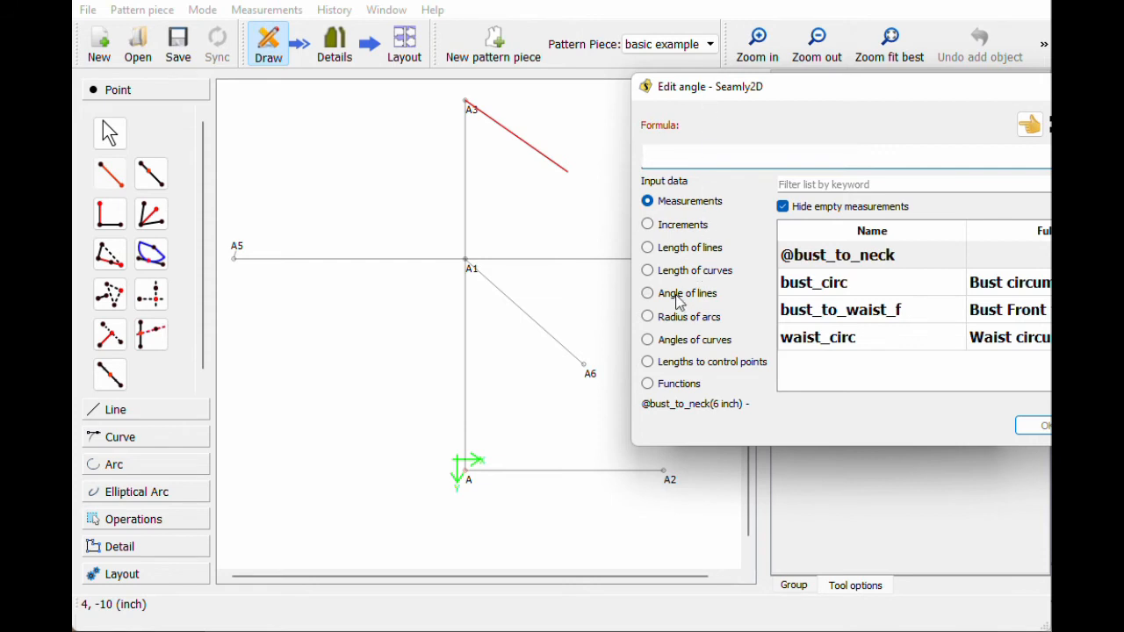
left_click(660, 298)
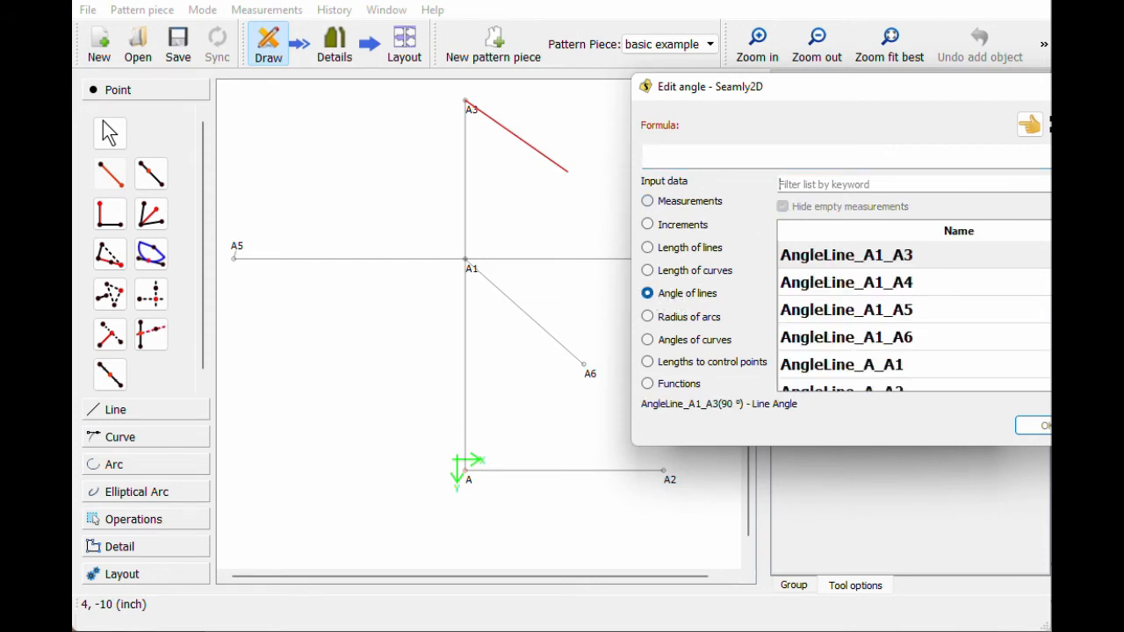
type("a6")
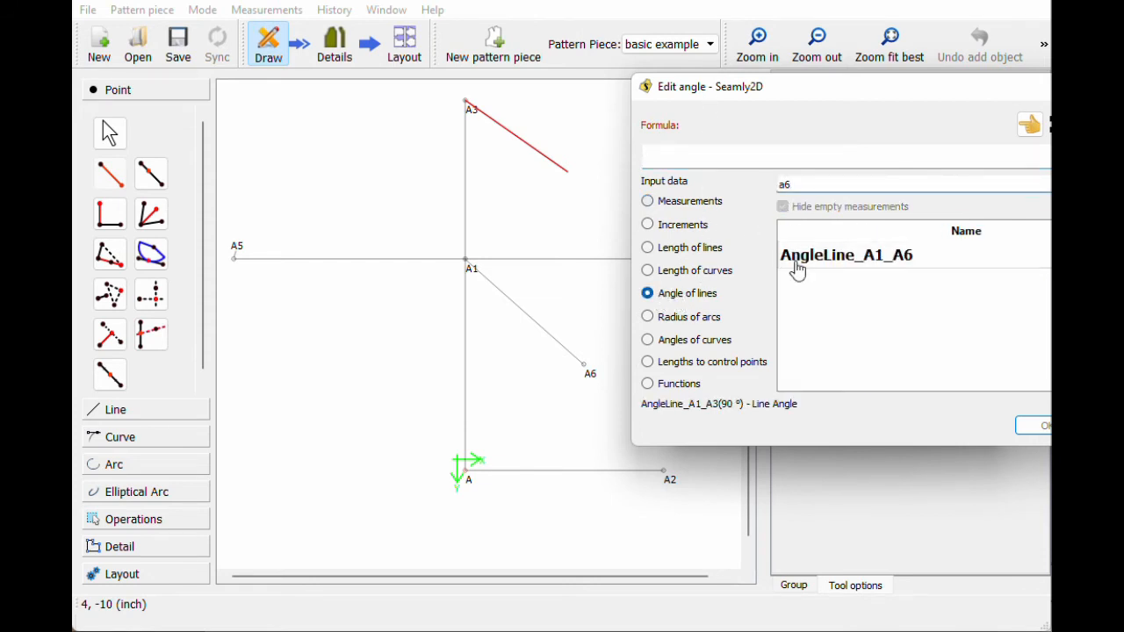
double_click(797, 267)
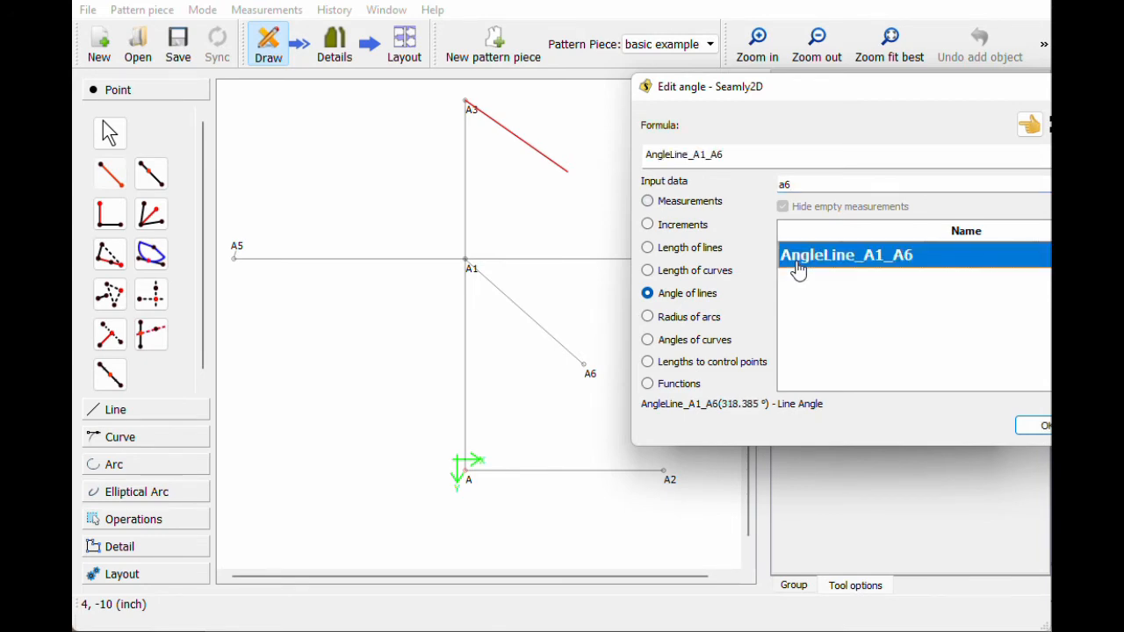
left_click(1021, 433)
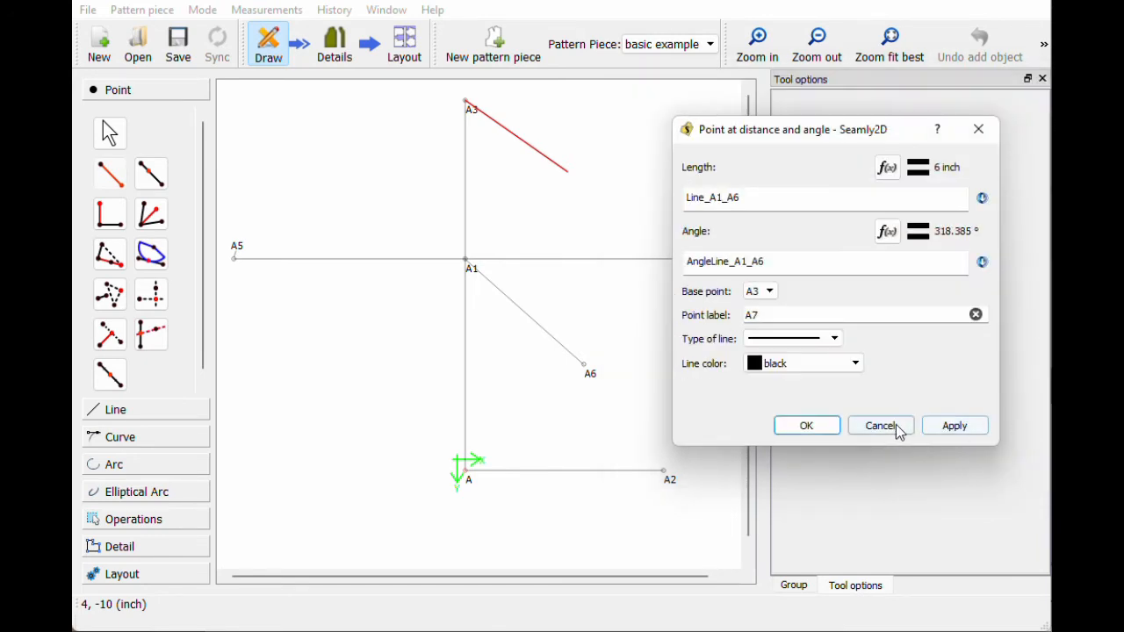
left_click(819, 432)
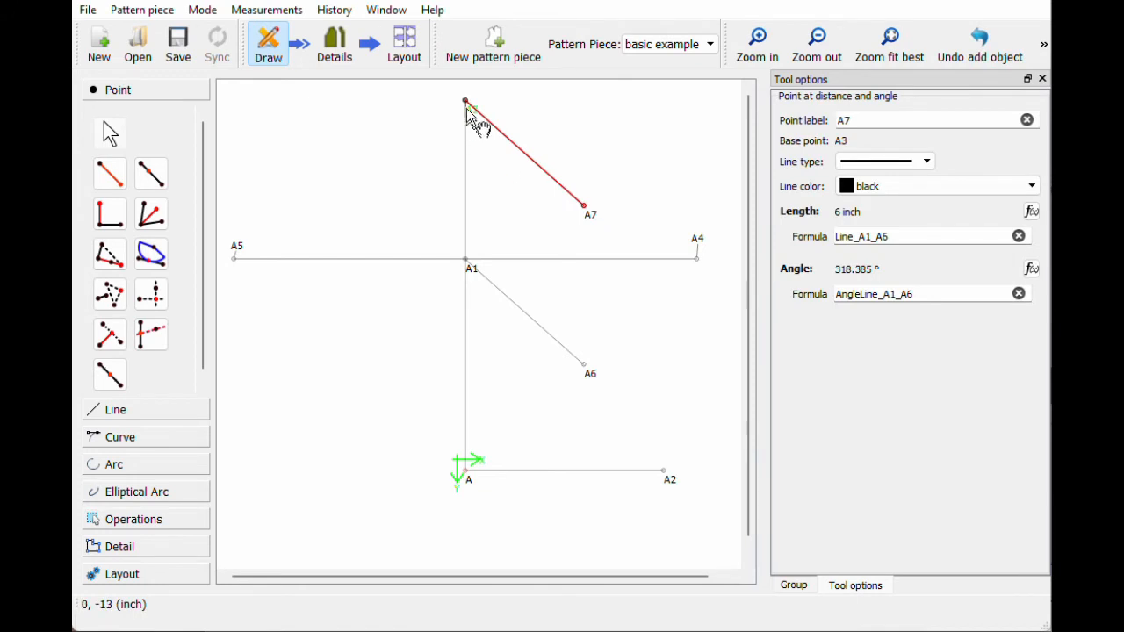
Step: Change A6 to length 6+1 (7 inches) and angle 320°
left_click(588, 373)
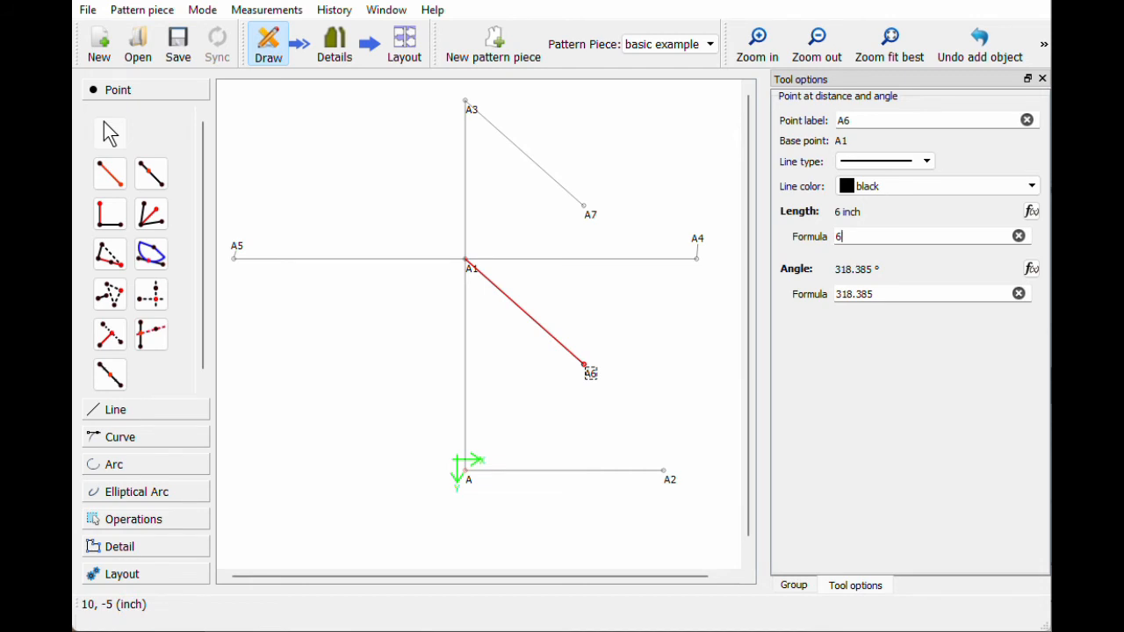
key("Return")
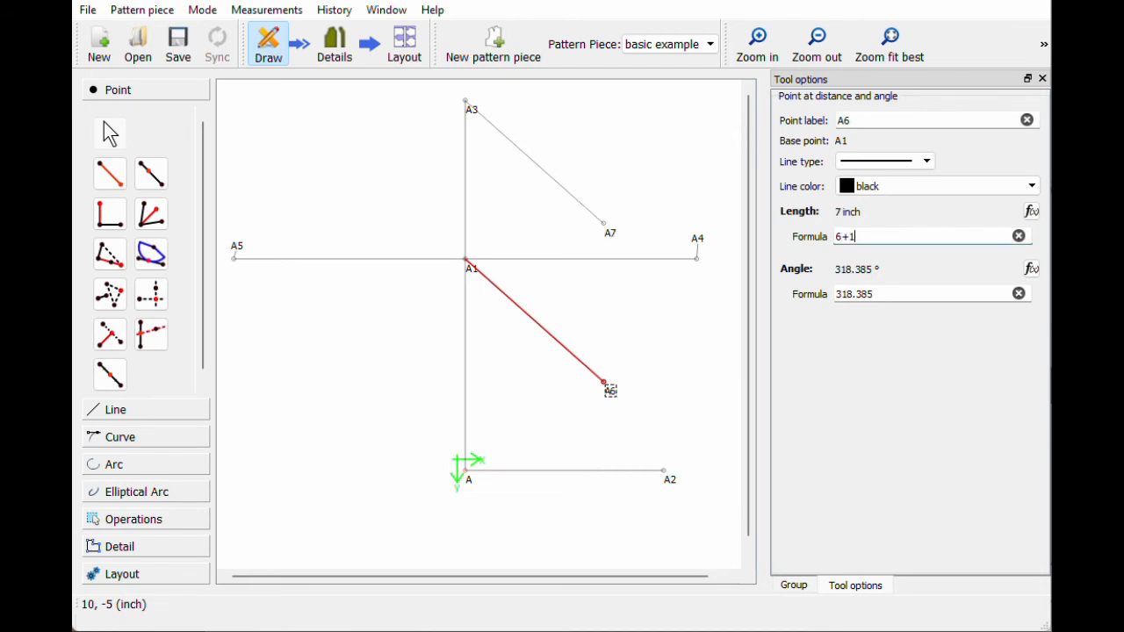
key("Tab")
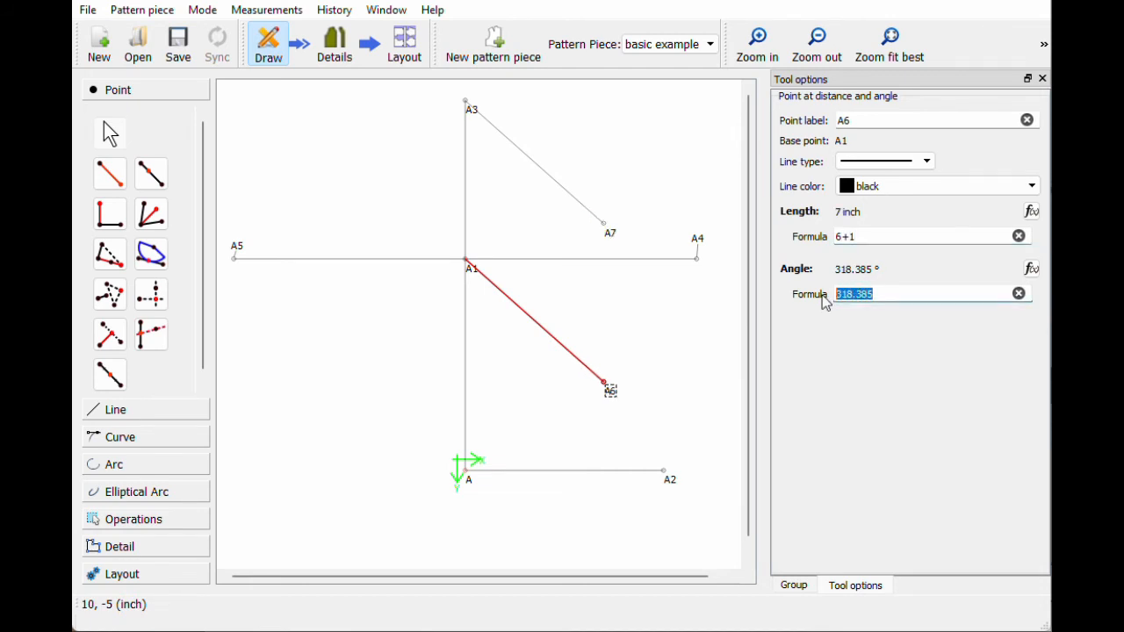
type("320")
key("Return")
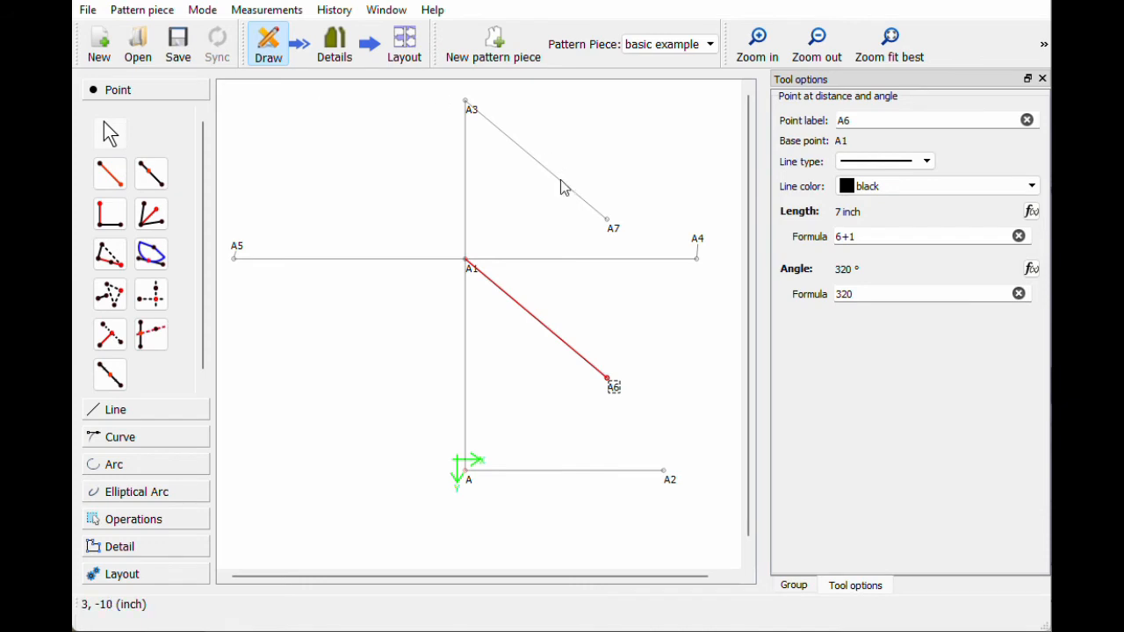
Step: Set A7's angle to -AngleLine_A1_A6+180 so it swings upper left
left_click(617, 240)
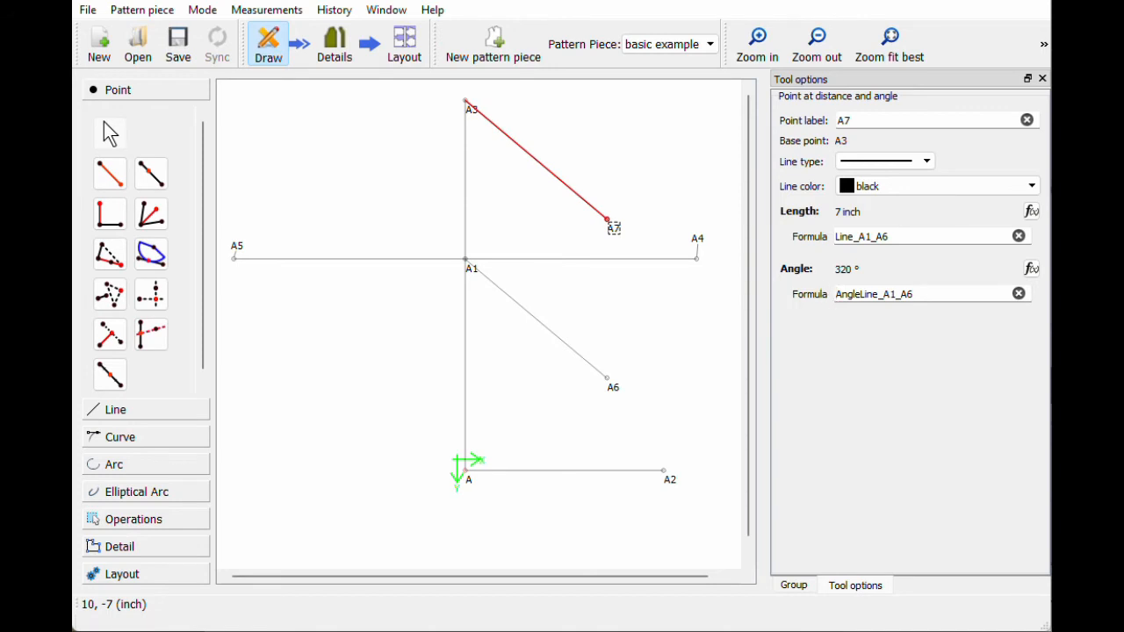
type("-")
key("Return")
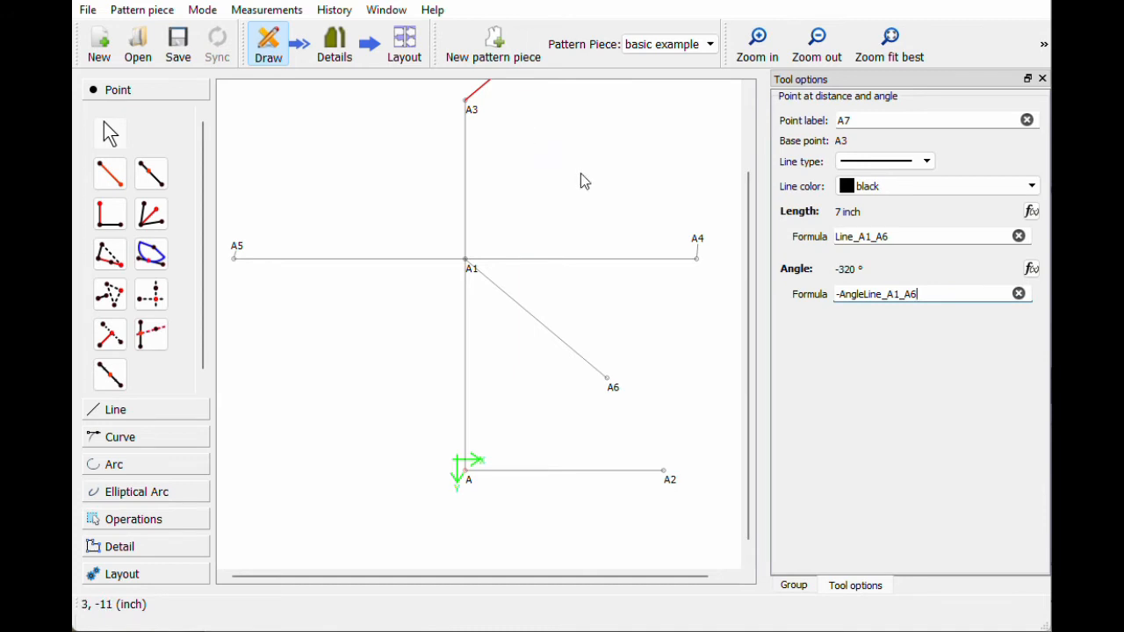
key("Return")
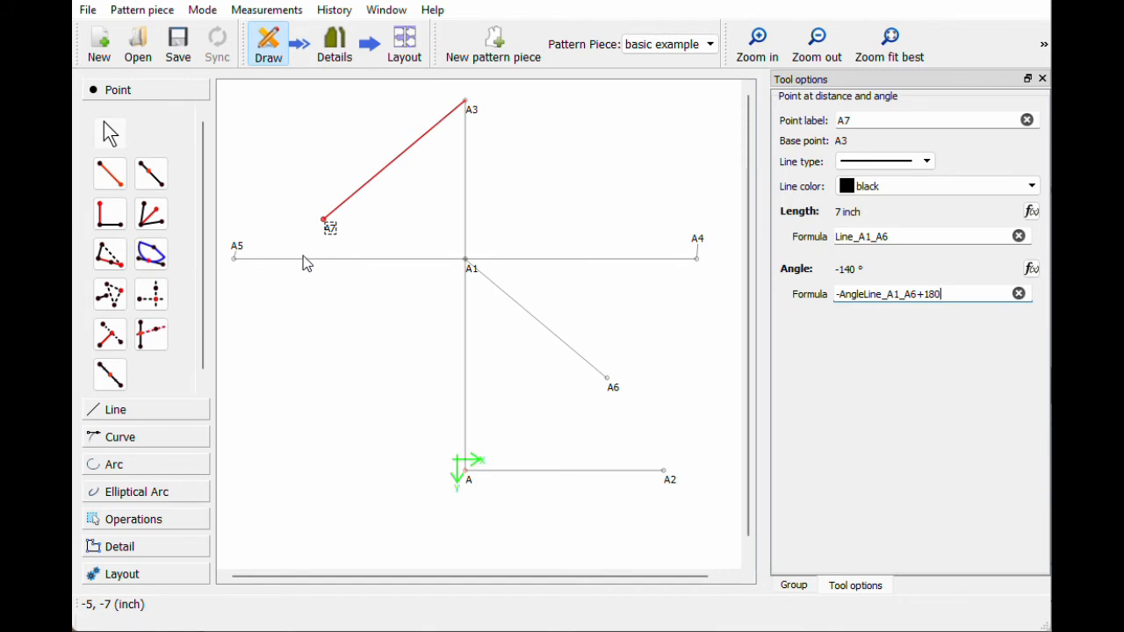
left_click(149, 438)
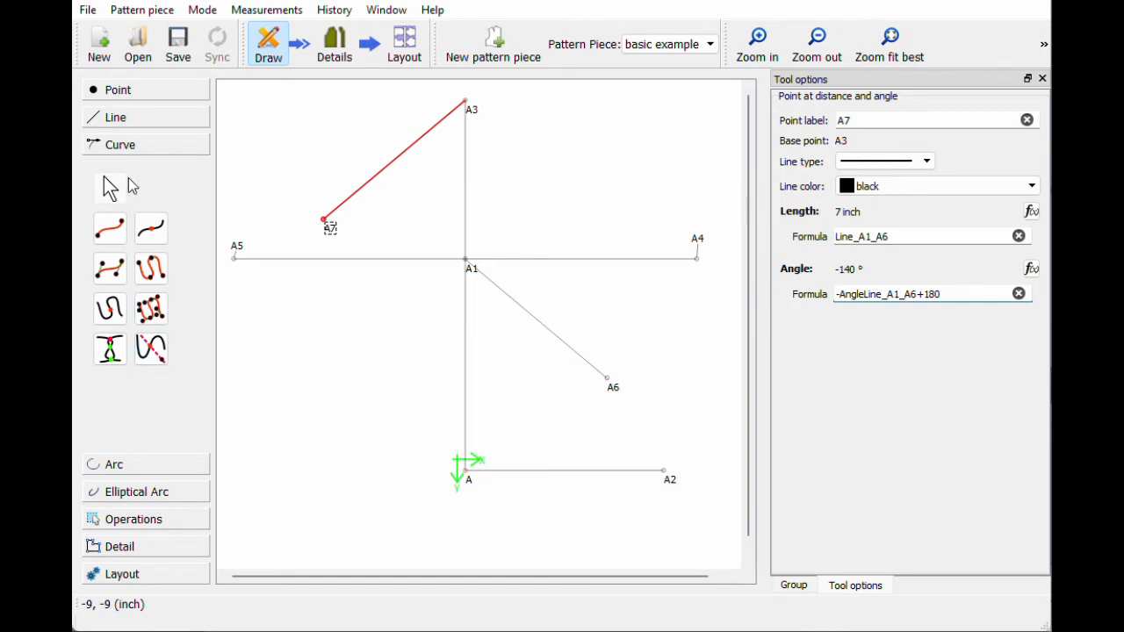
left_click(112, 272)
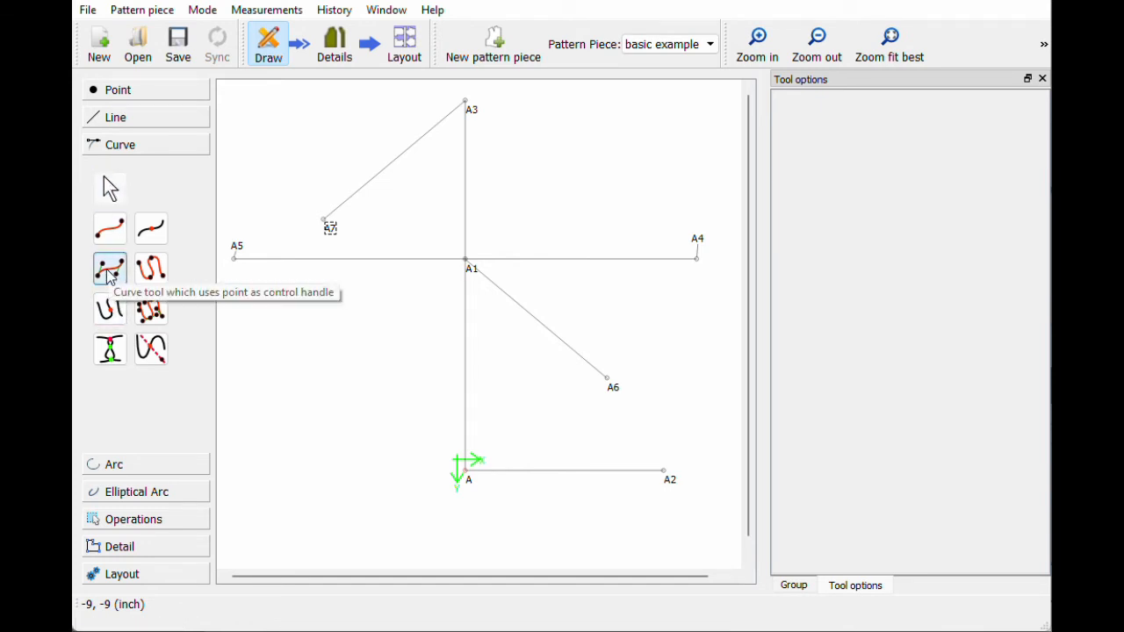
Step: Draw cubic curve Spl_A3_A4 from A3 to A4, using A1 for both control handles
left_click(109, 272)
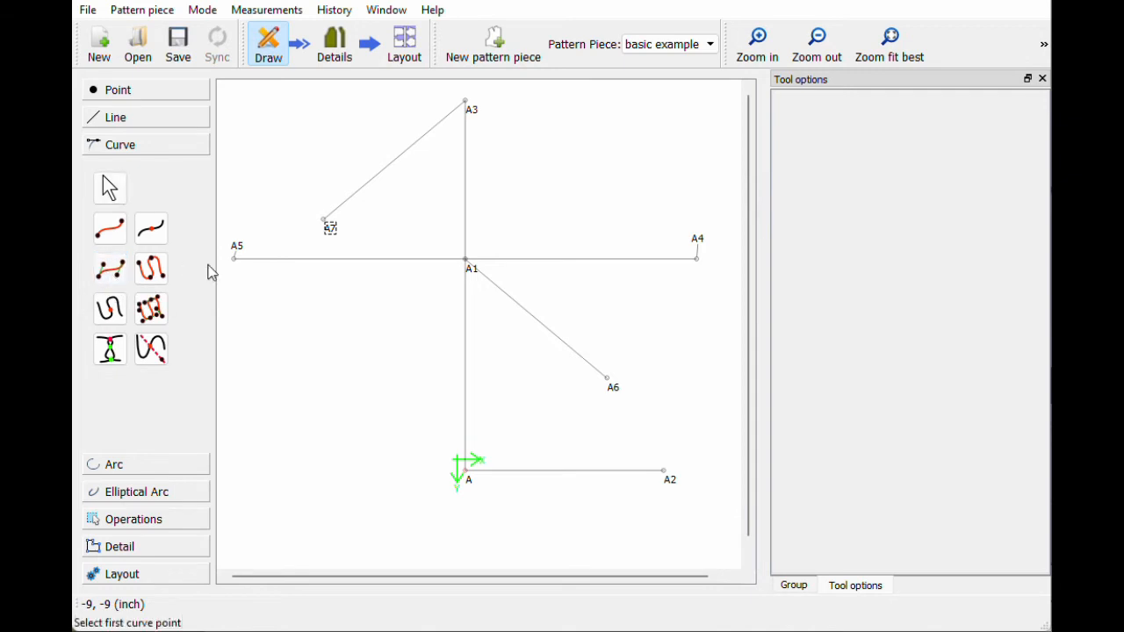
left_click(475, 115)
left_click(472, 268)
left_click(471, 273)
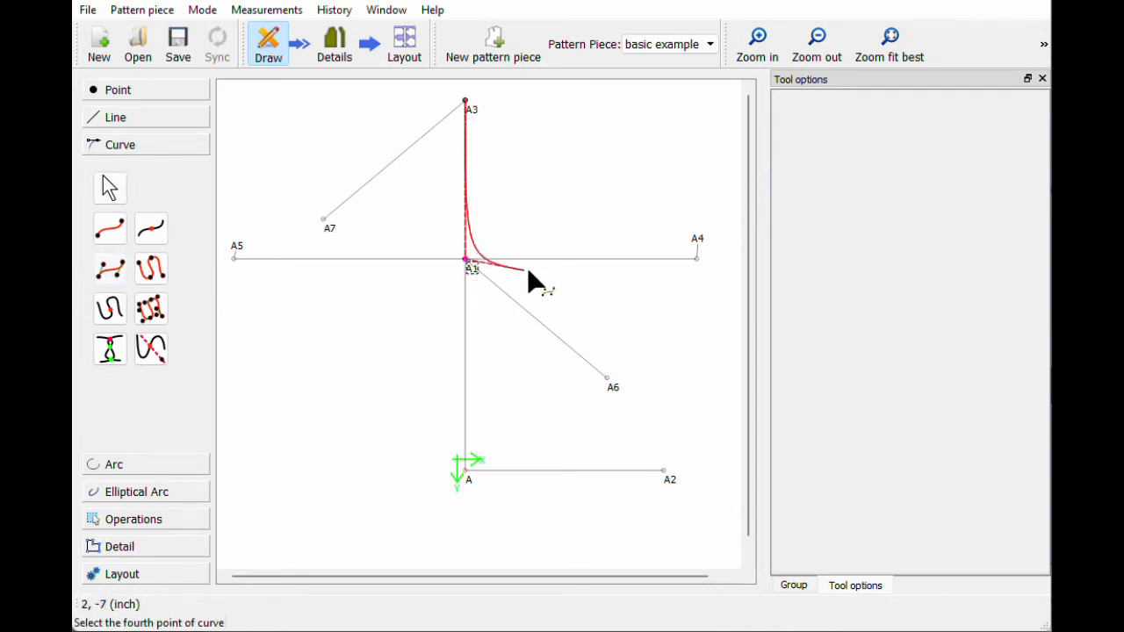
left_click(700, 244)
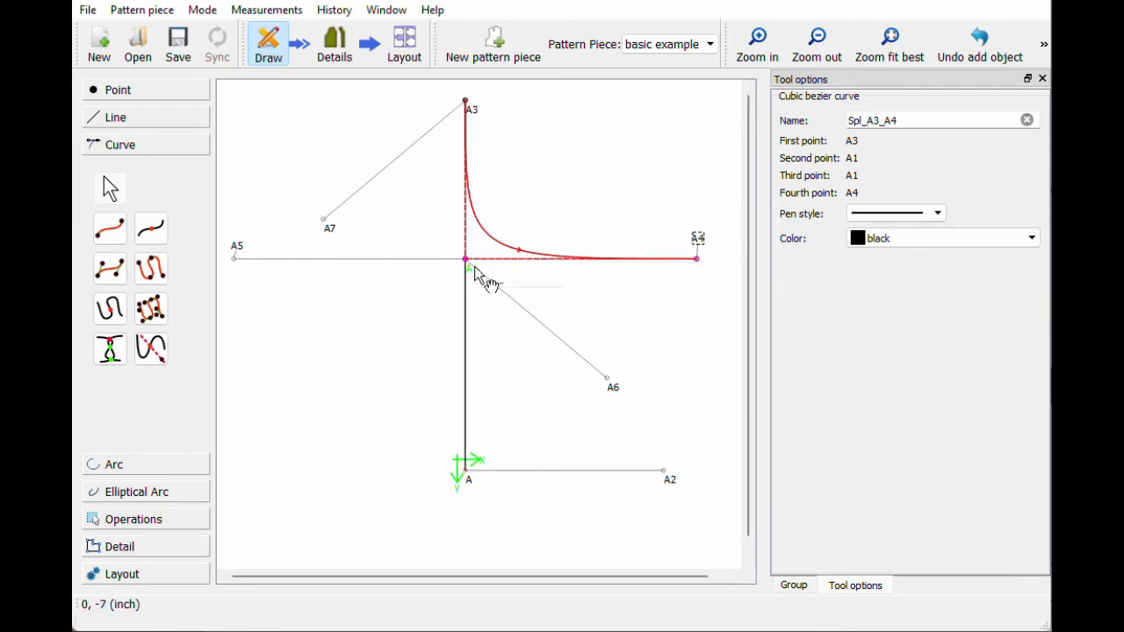
key("Return")
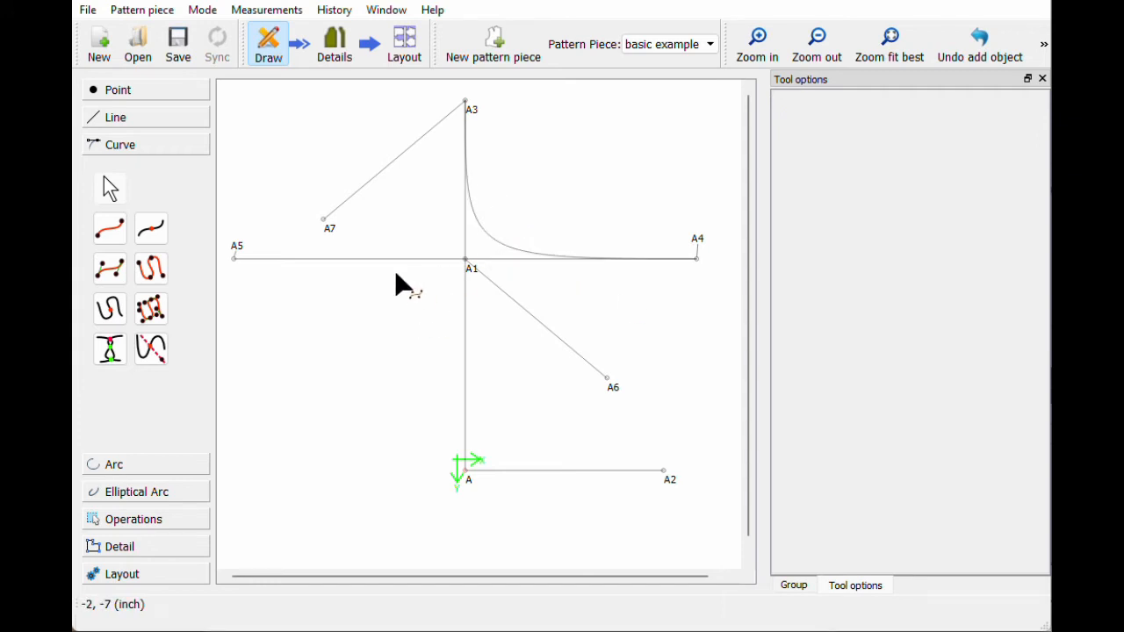
Step: Create a new pattern piece named neckband and fit the drawing in view
left_click(501, 55)
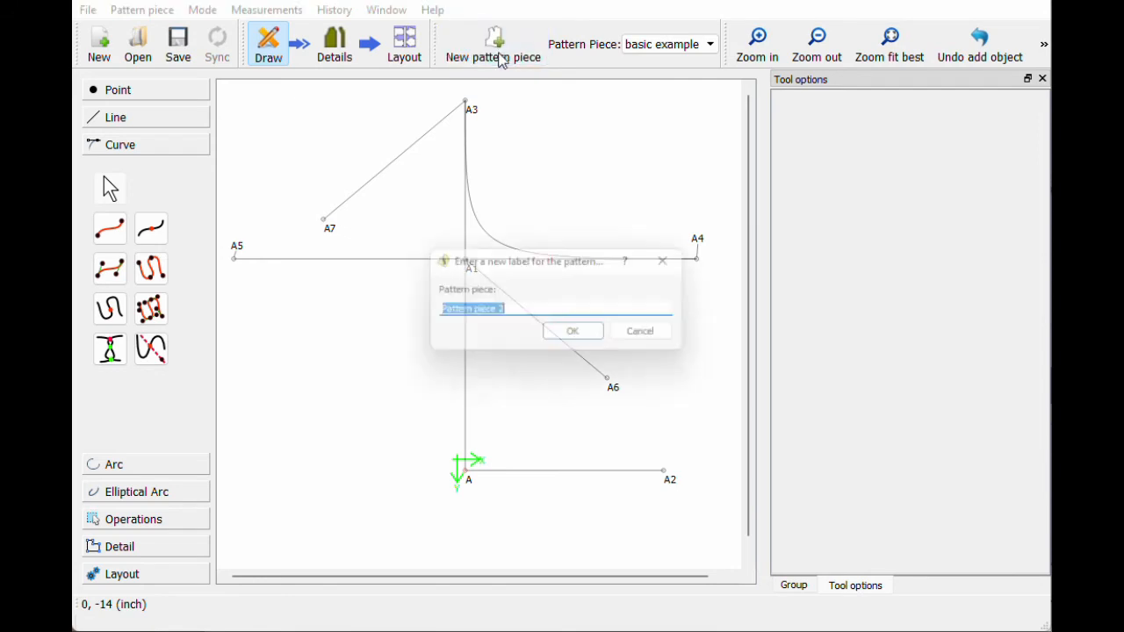
type("neckba")
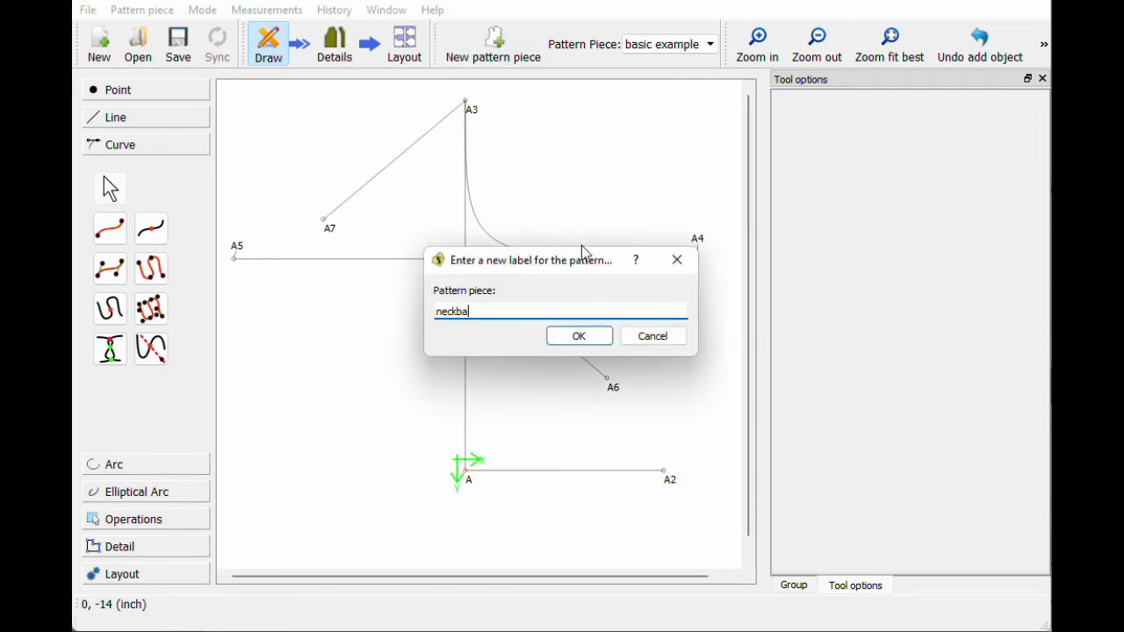
type("nd")
key("Return")
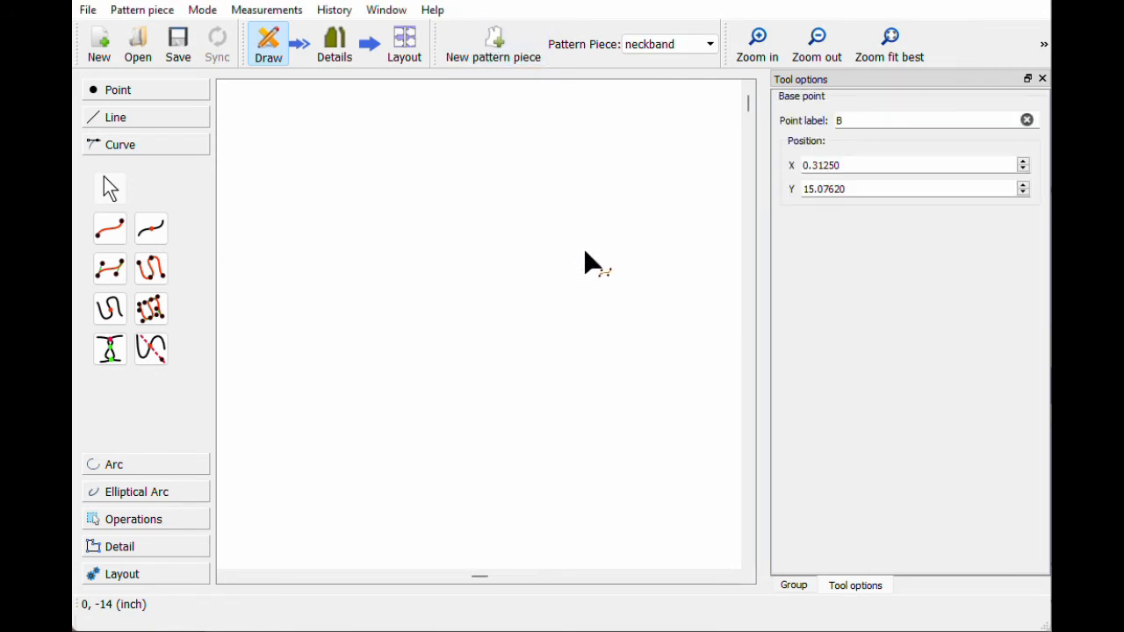
left_click(883, 60)
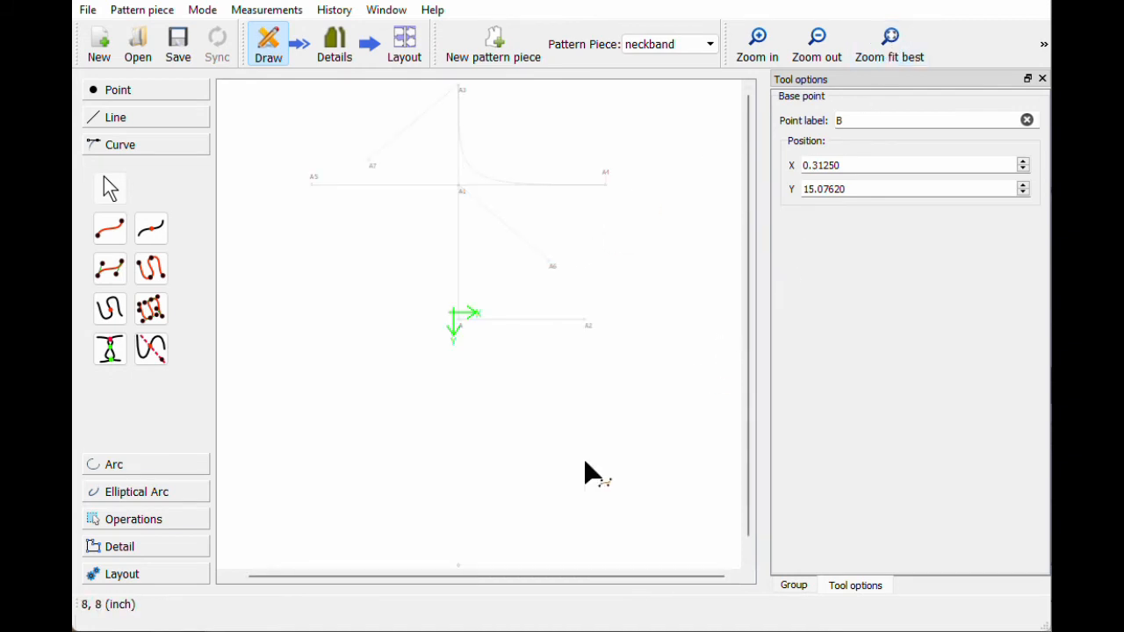
scroll(471, 296, "down", 5)
scroll(526, 301, "up", 7)
scroll(495, 550, "down", 3)
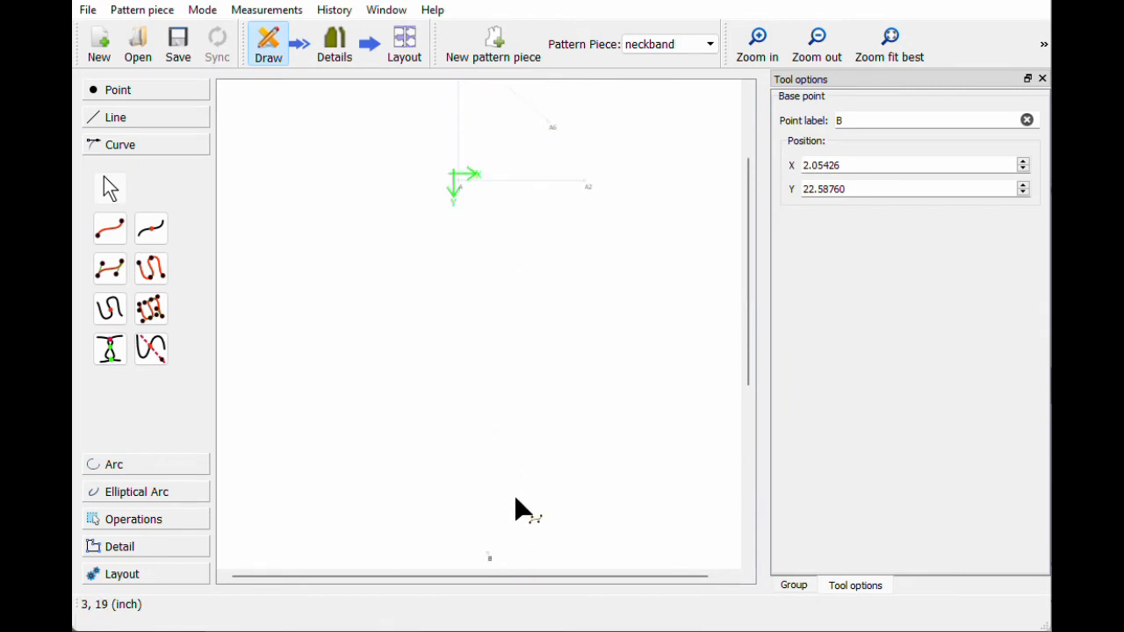
scroll(489, 525, "down", 3)
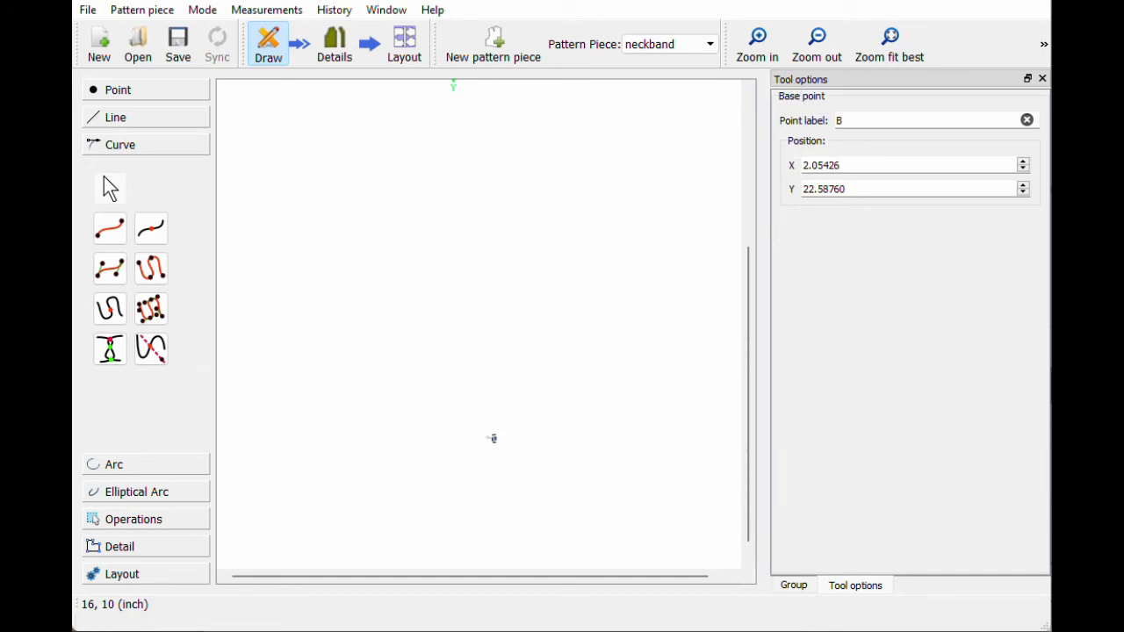
Step: Place neckband base point B at X 10, Y 0 with its label just above it
key("Tab")
key("Tab")
key("shift+Tab")
type("5")
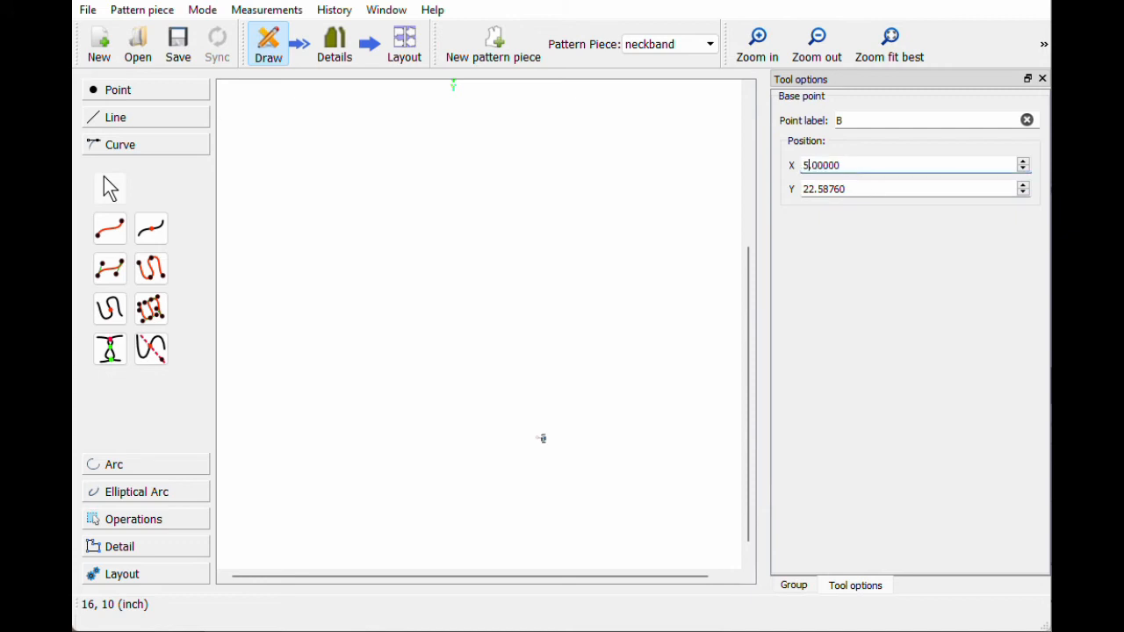
key("Tab")
type("0")
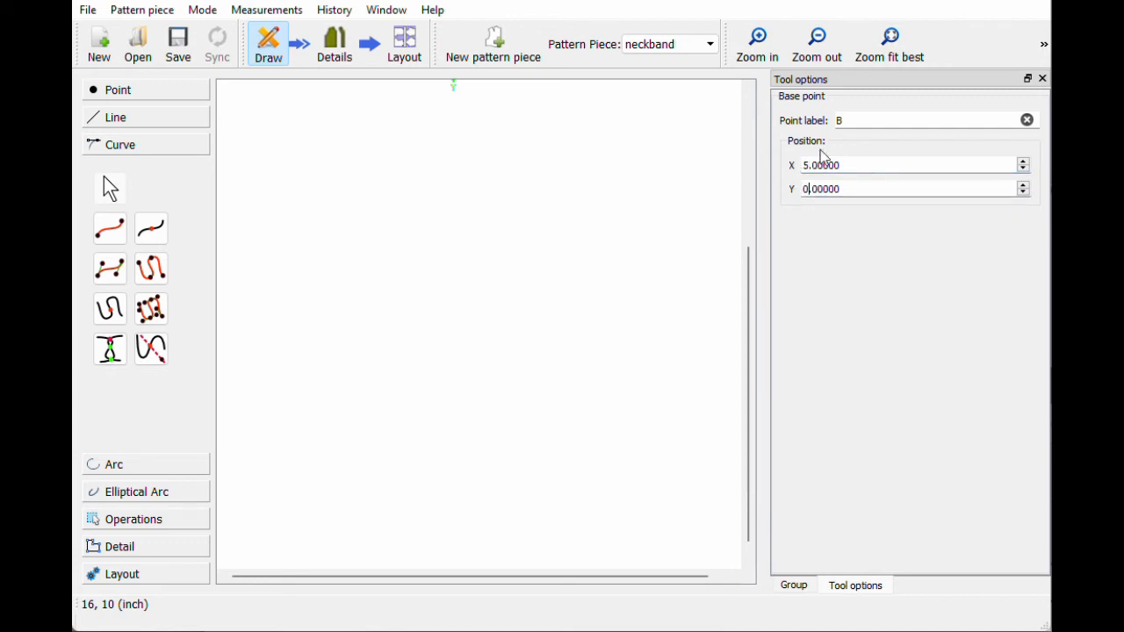
left_click(893, 55)
mouse_move(625, 488)
left_mouse_down()
mouse_move(610, 483)
mouse_move(626, 479)
left_mouse_up()
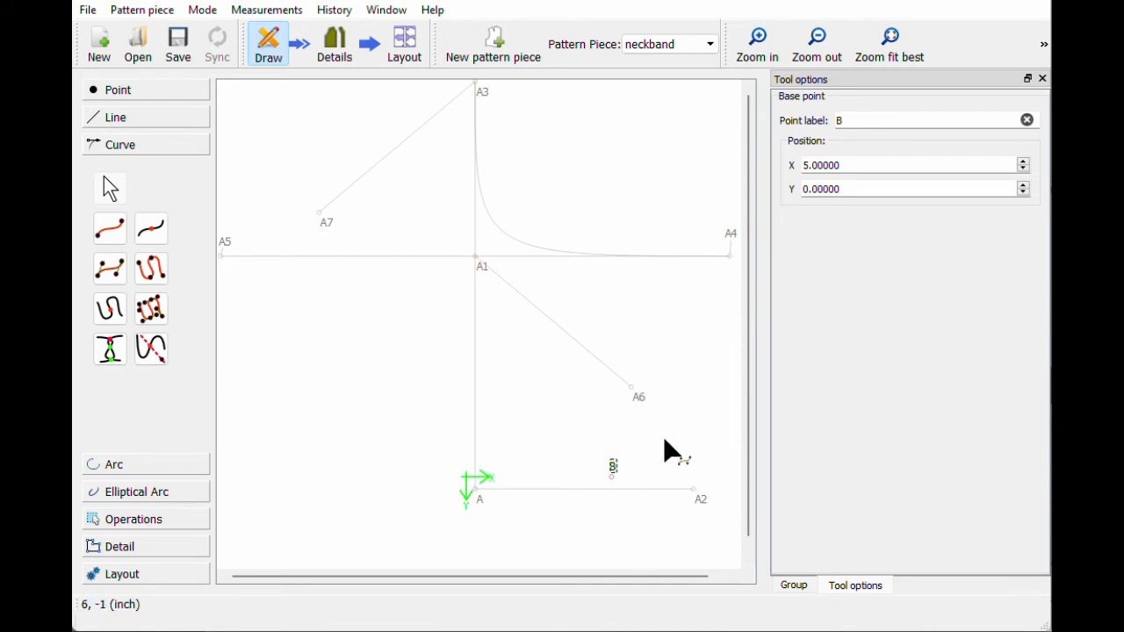
left_click_drag(844, 166, 776, 169)
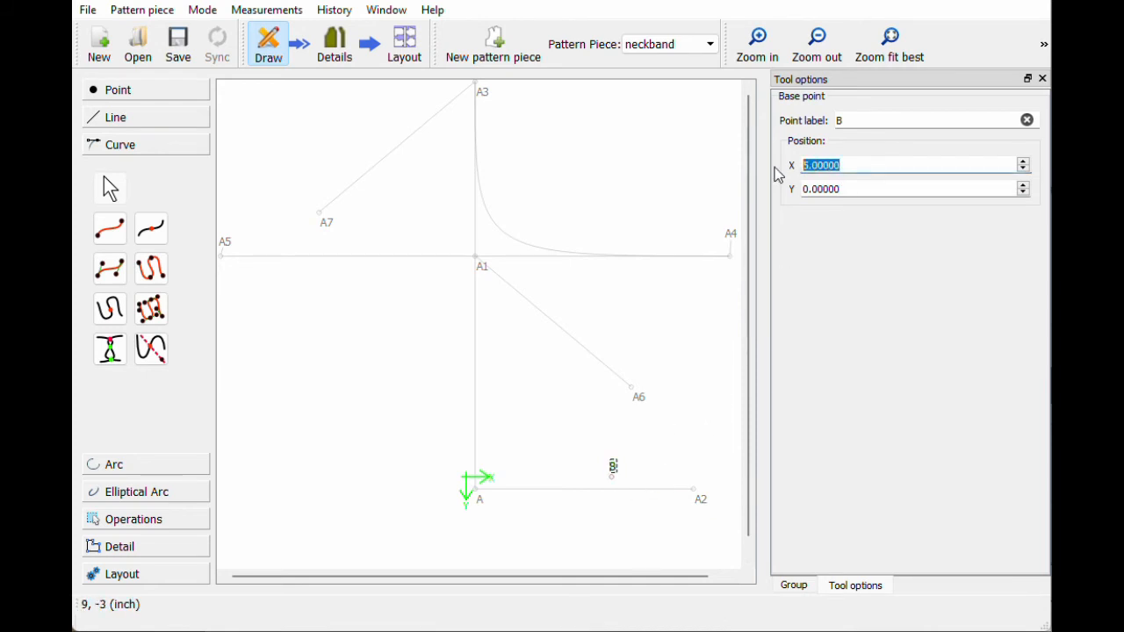
type("10")
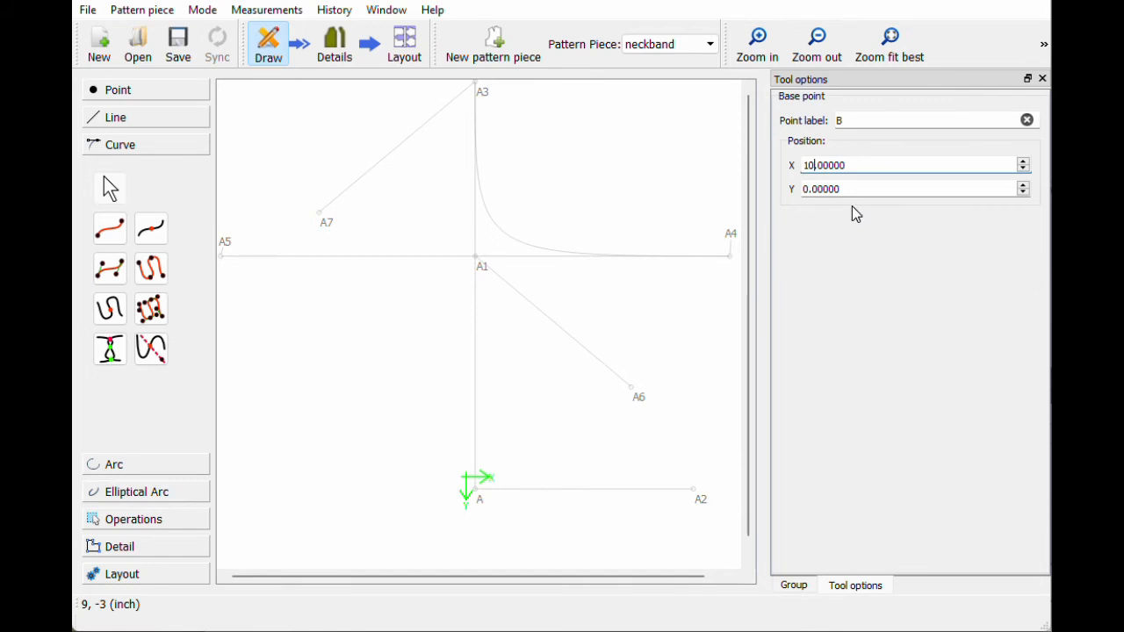
left_click(879, 60)
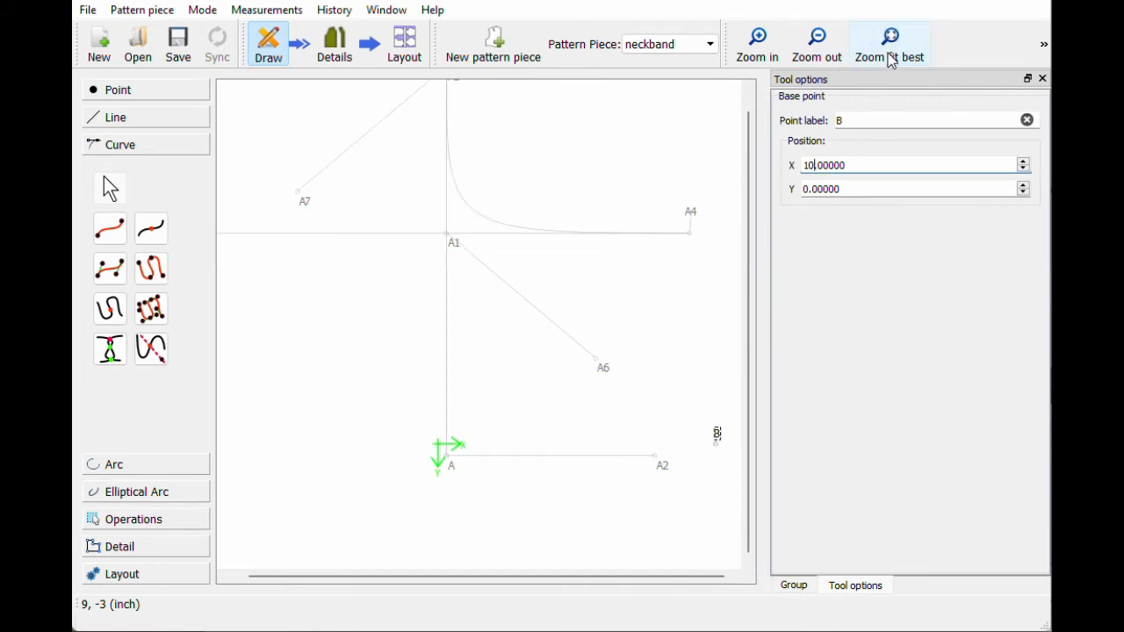
left_click_drag(720, 431, 375, 429)
left_click_drag(484, 582, 342, 575)
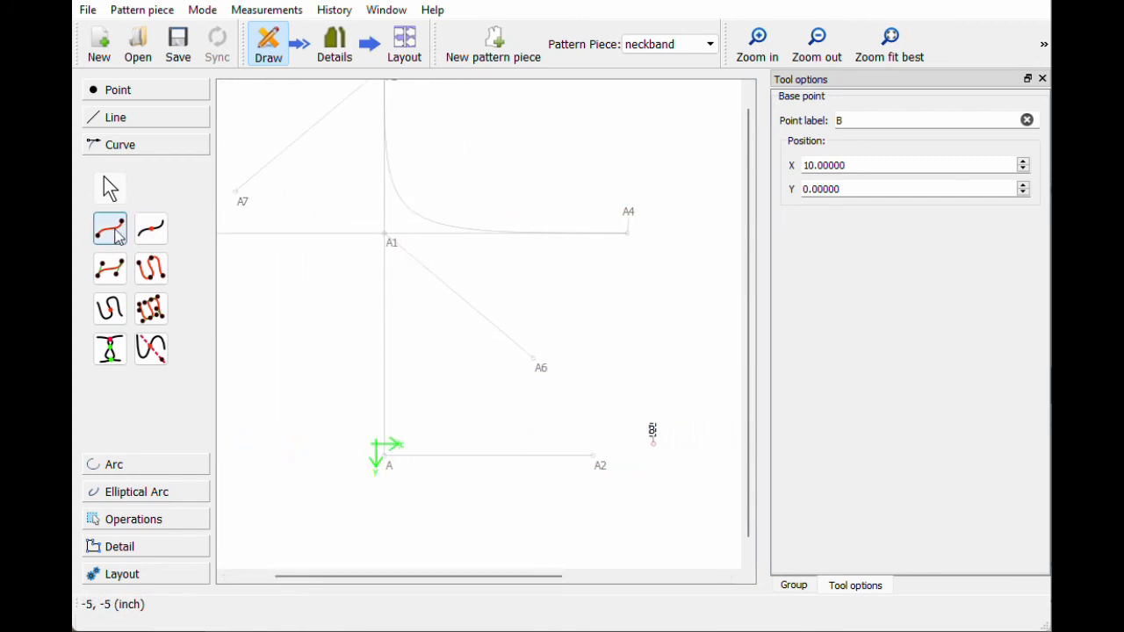
Step: Start a point-at-distance-and-angle from B, aimed straight above it
left_click(117, 92)
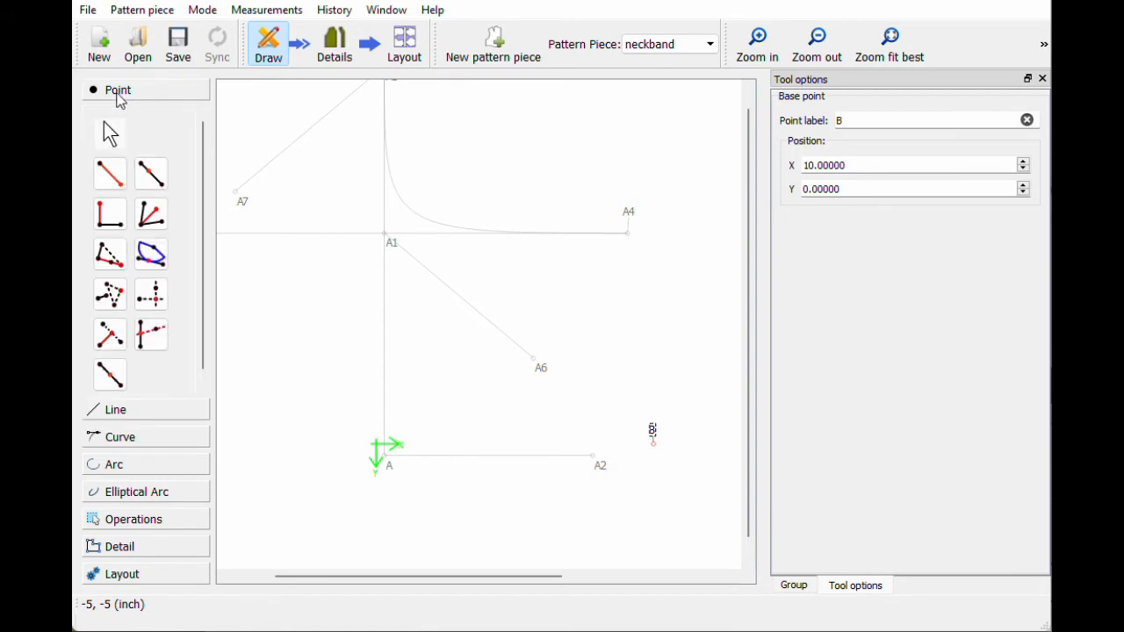
left_click(110, 176)
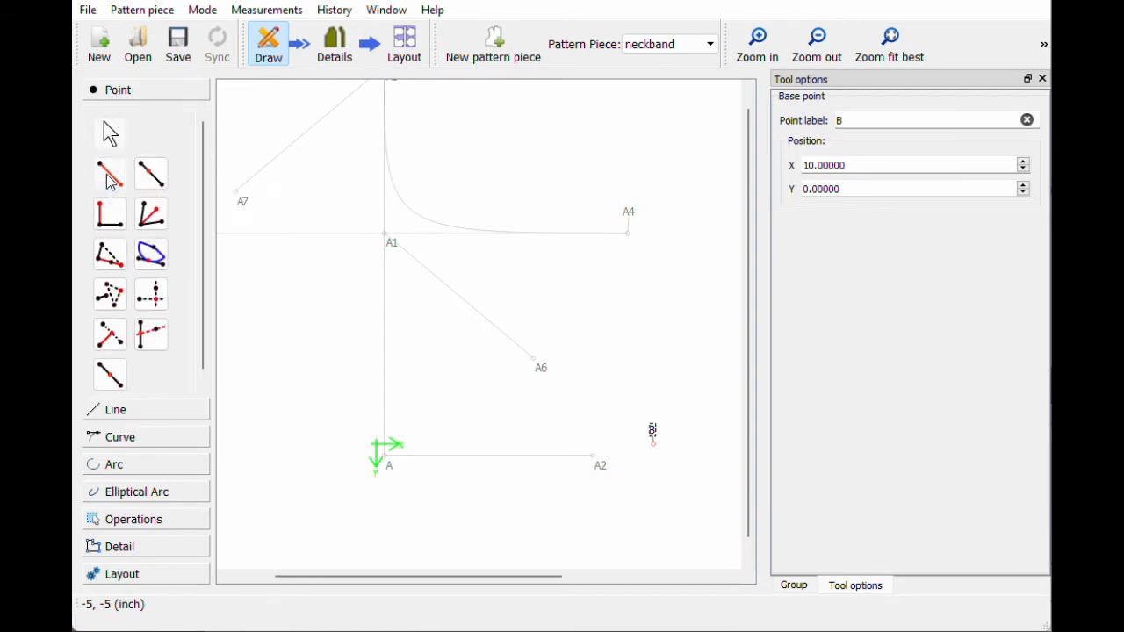
left_click(652, 435)
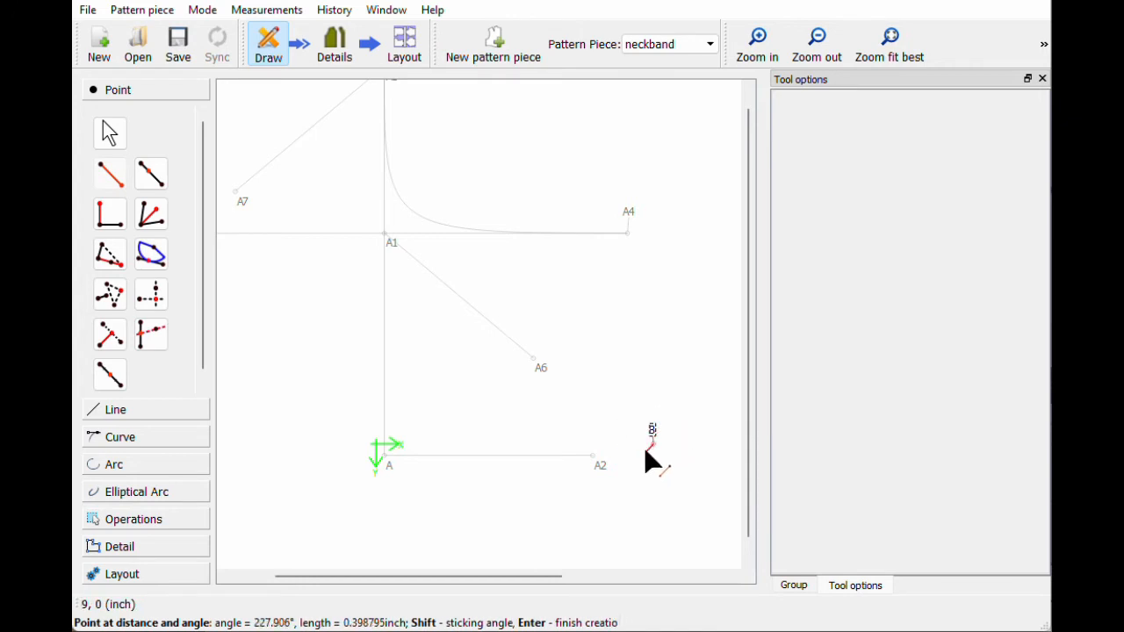
left_click(658, 168)
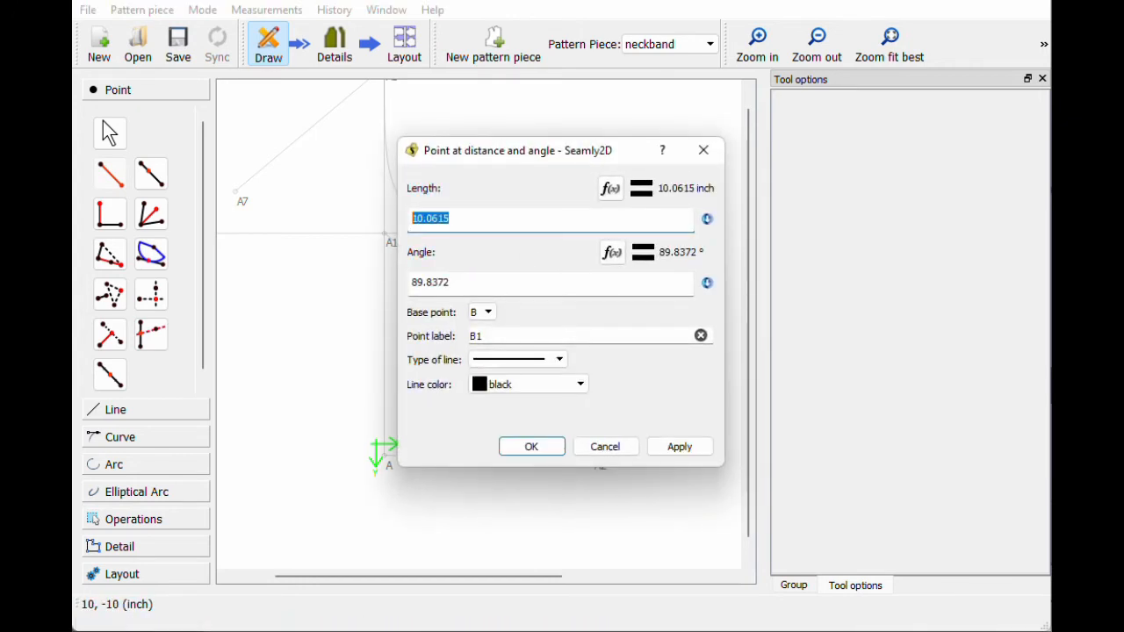
Step: Set B1's length to the Spl_A3_A4 curve length and its angle to 90°
mouse_move(530, 158)
left_mouse_down()
mouse_move(780, 146)
mouse_move(810, 132)
left_mouse_up()
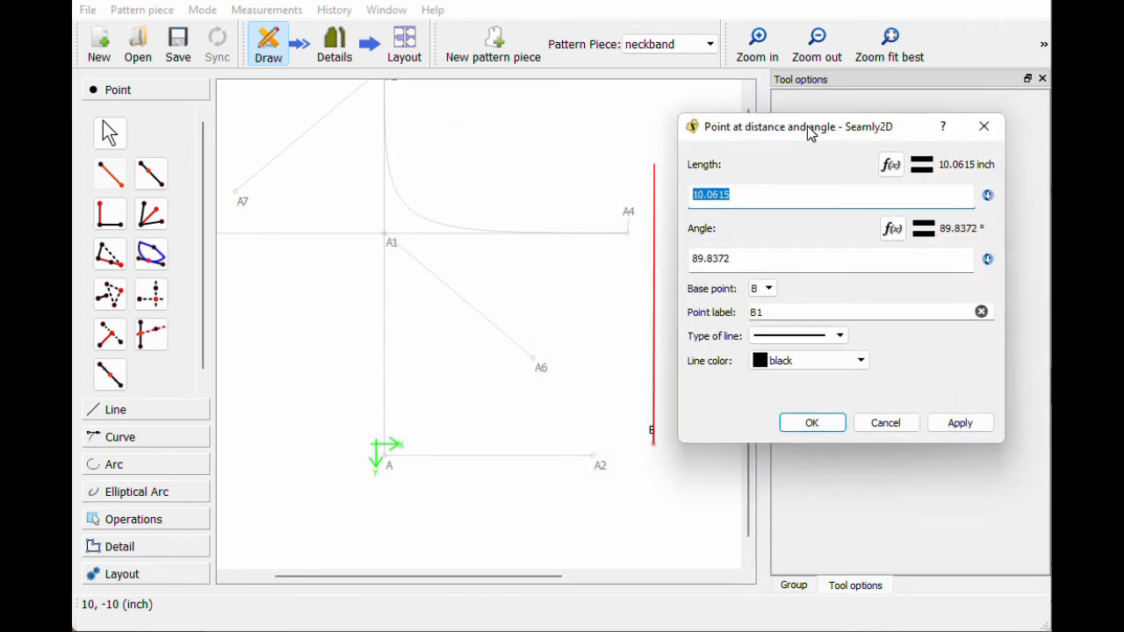
left_click(891, 165)
key("BackSpace")
key("BackSpace")
key("BackSpace")
key("BackSpace")
key("BackSpace")
key("BackSpace")
key("BackSpace")
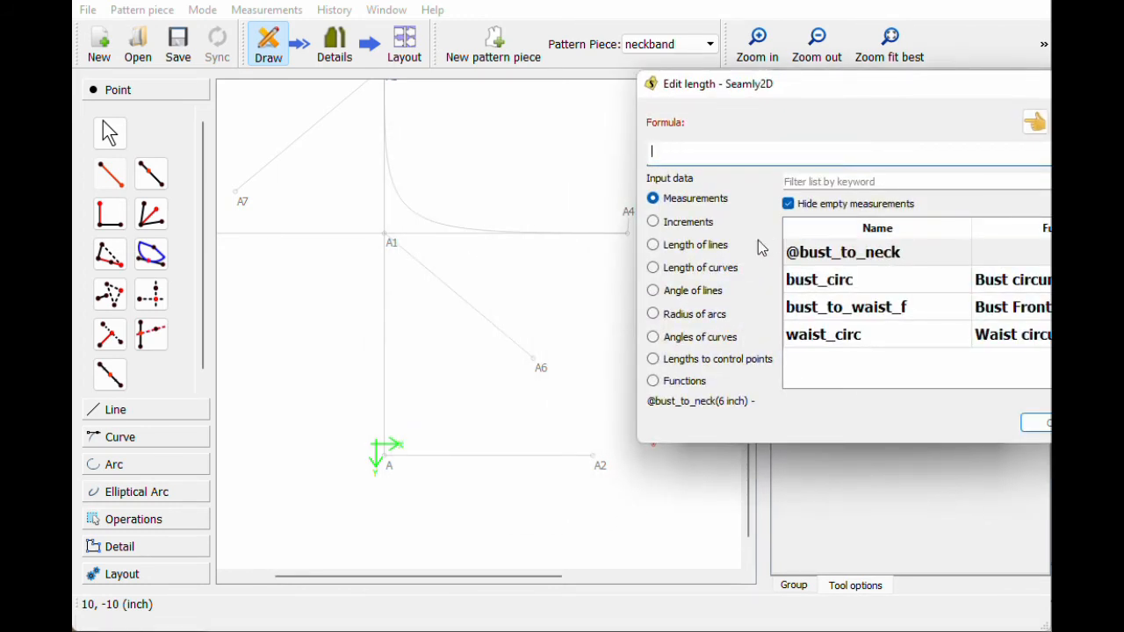
left_click(728, 274)
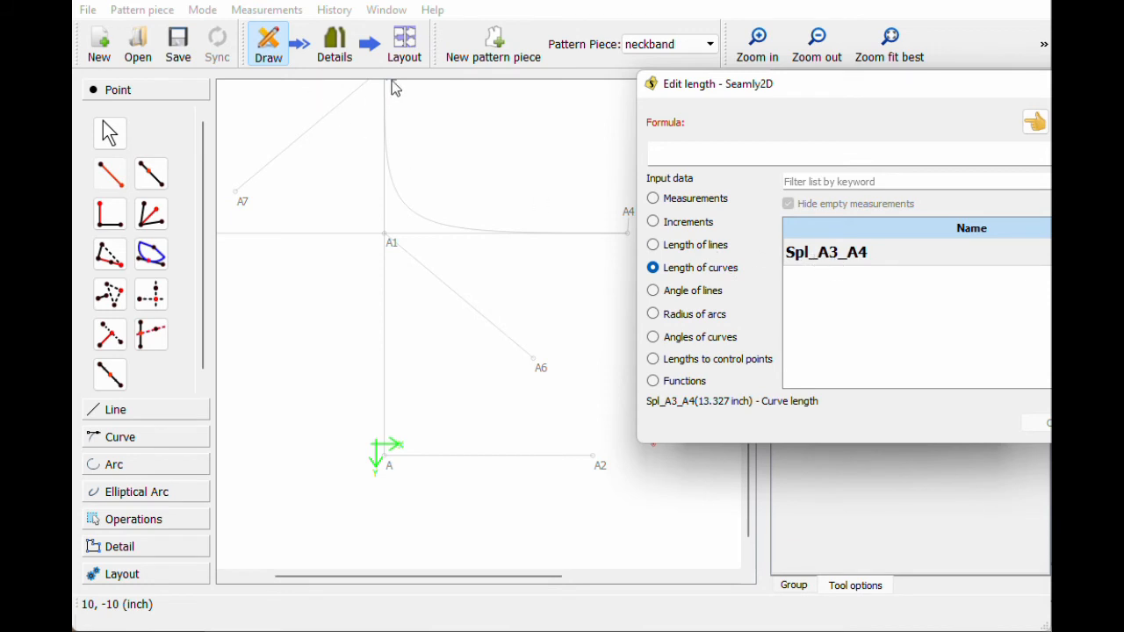
double_click(819, 256)
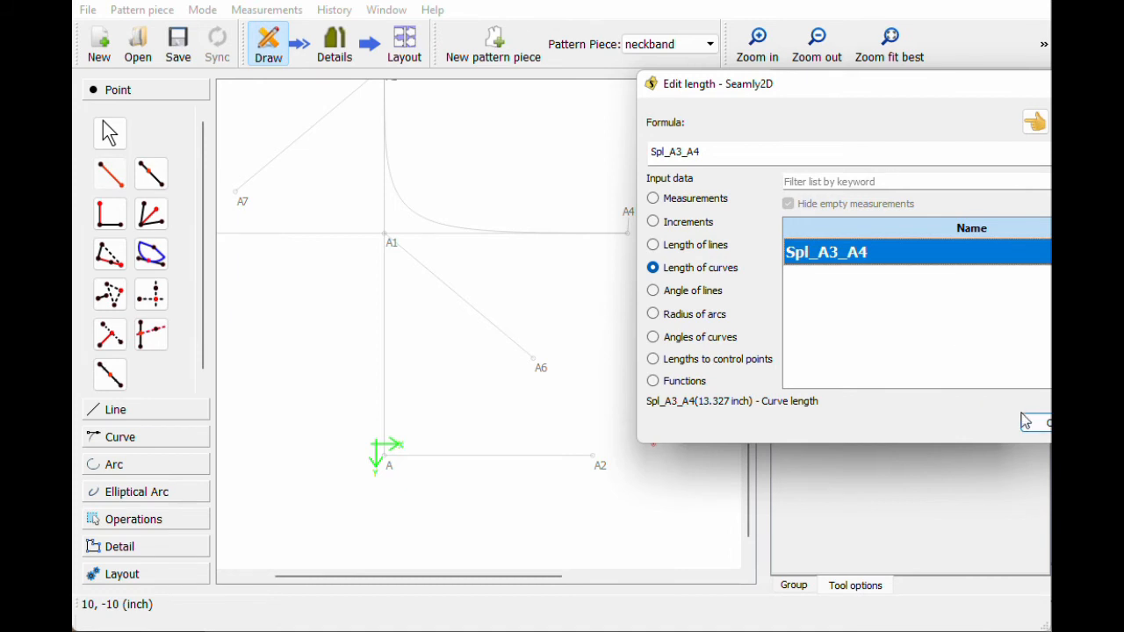
left_click(1037, 425)
left_click_drag(738, 258, 640, 253)
type("90")
left_click(806, 423)
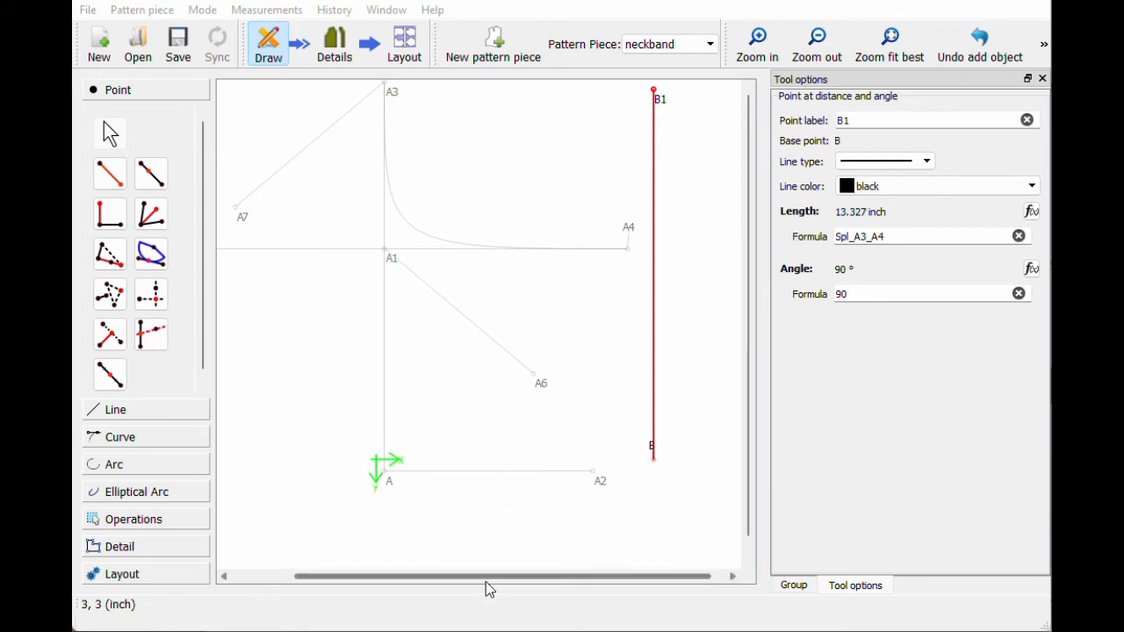
Step: Make basic example the active pattern piece instead of neckband and zoom out to see everything
left_click(643, 51)
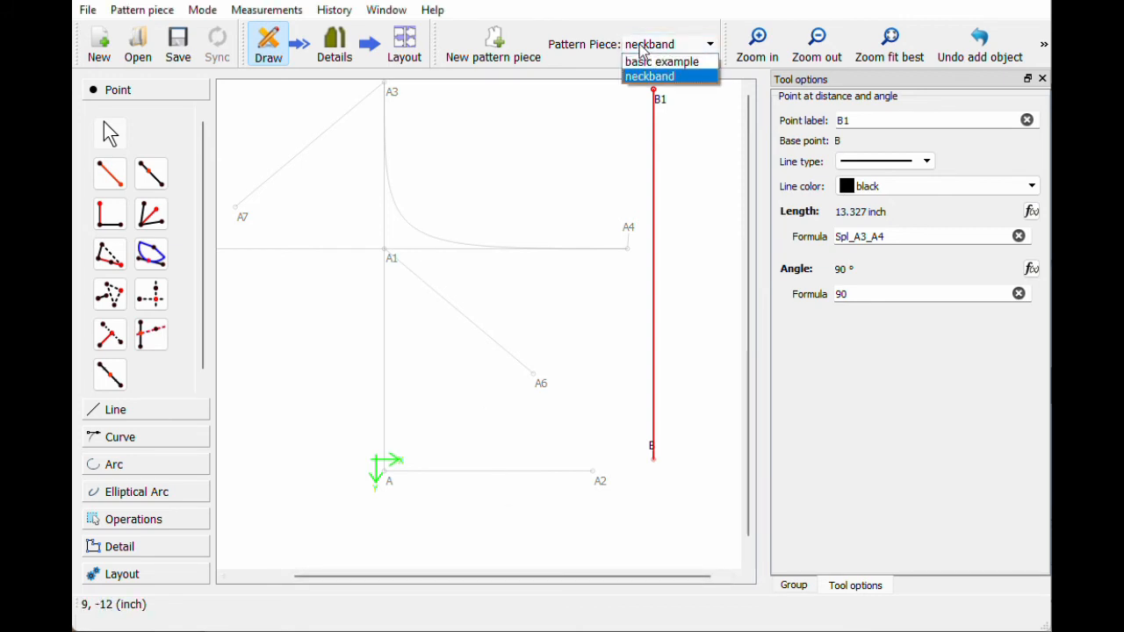
left_click(580, 58)
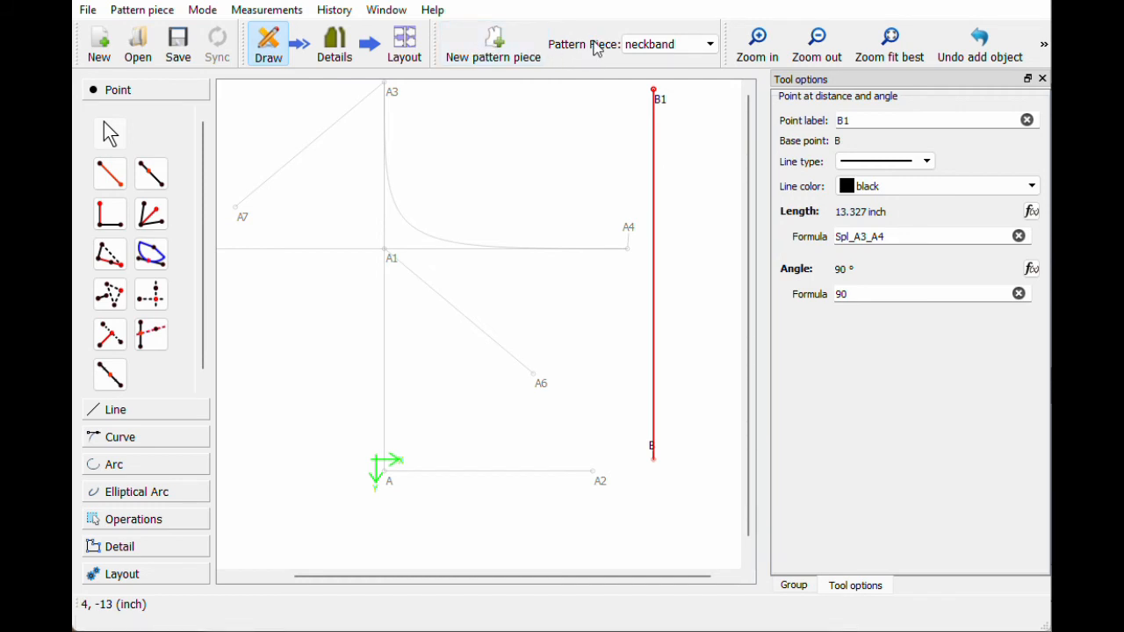
left_click(643, 50)
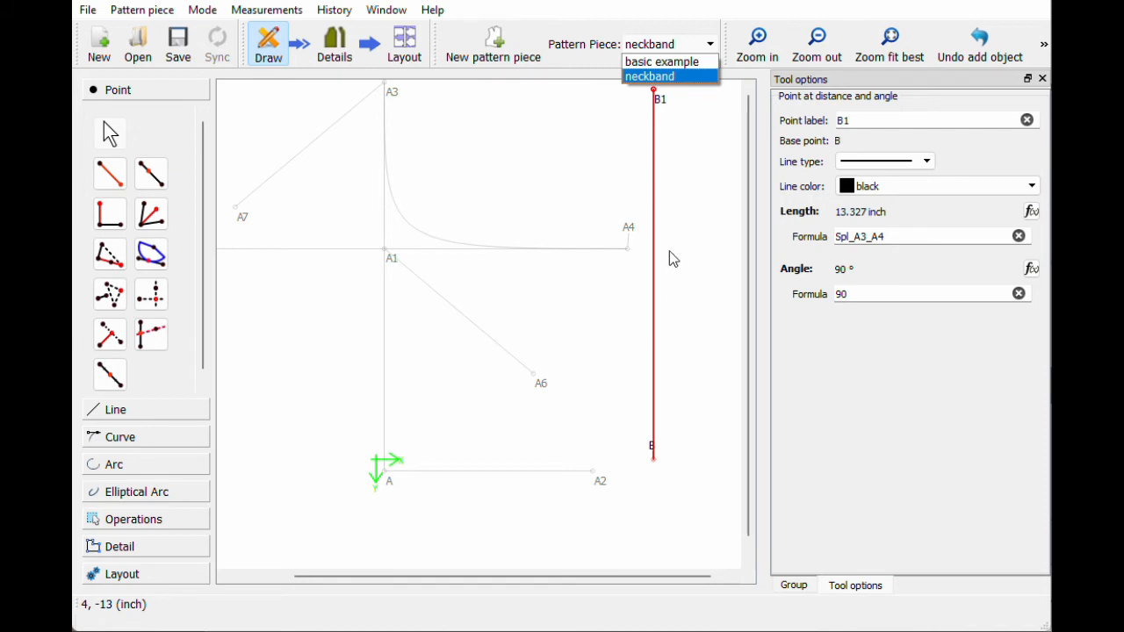
left_click(655, 63)
left_click(668, 44)
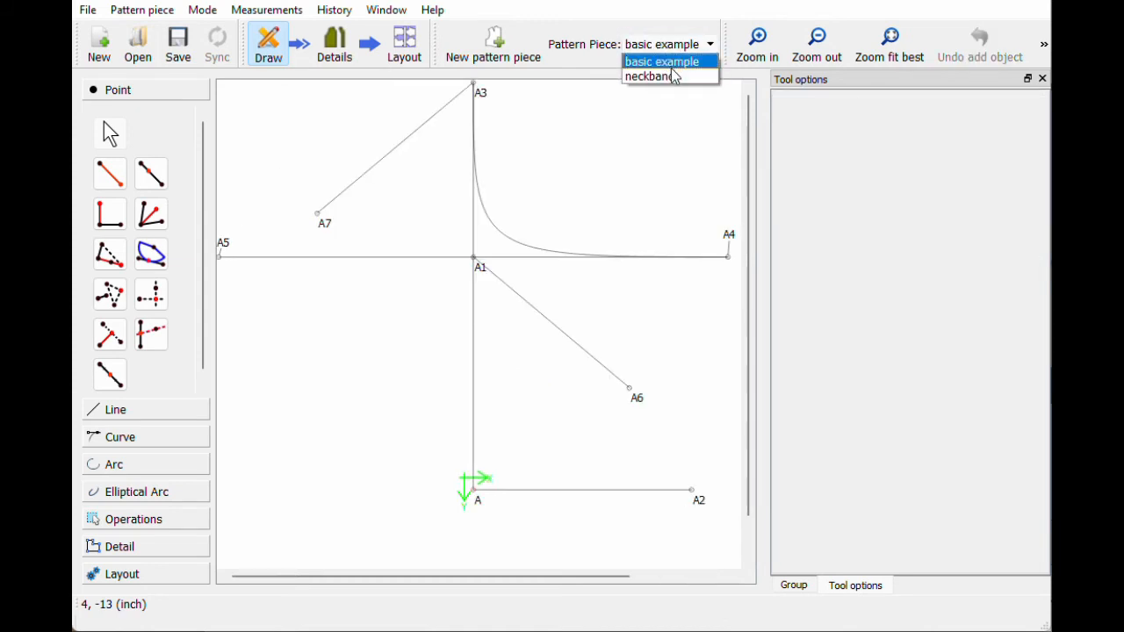
left_click(675, 76)
left_click(666, 45)
left_click(667, 60)
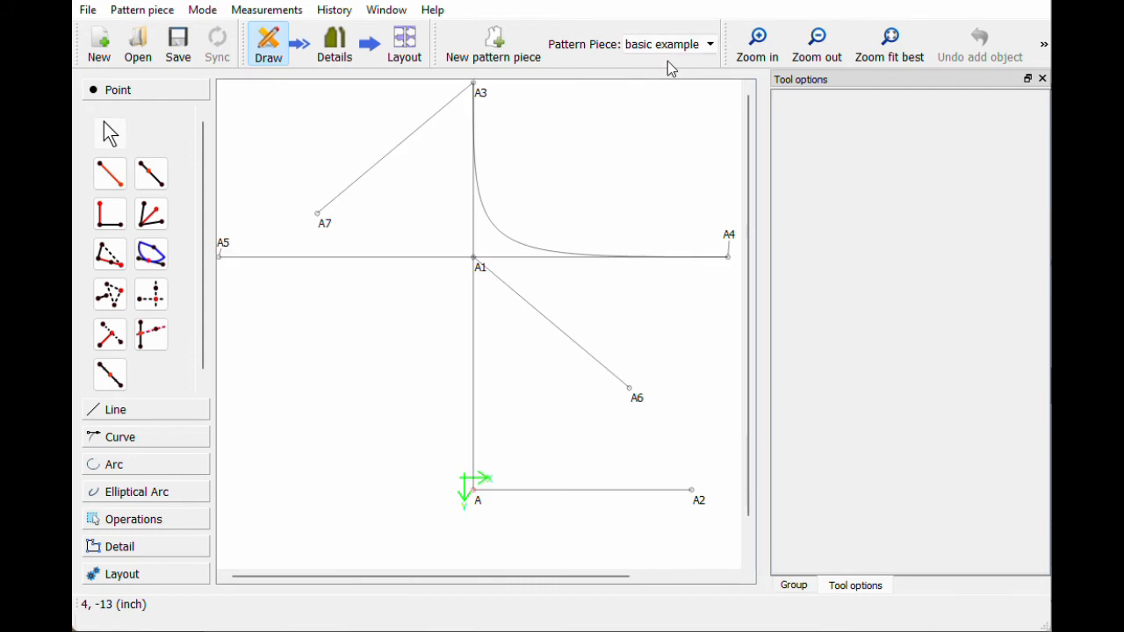
left_click(817, 44)
left_click_drag(751, 180, 748, 125)
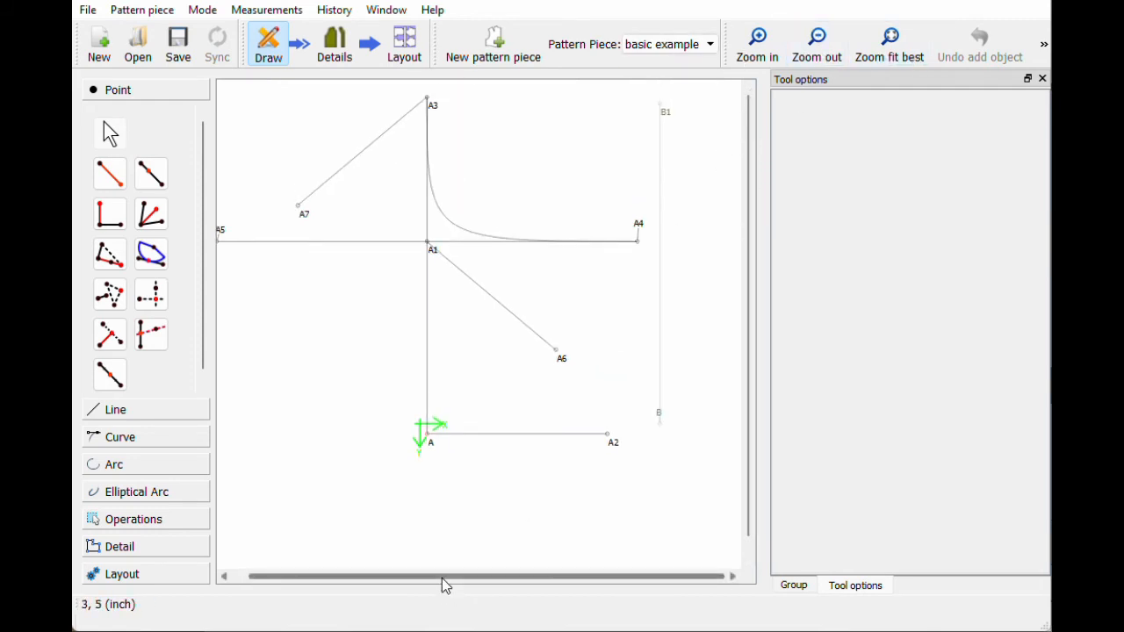
left_click_drag(443, 579, 377, 572)
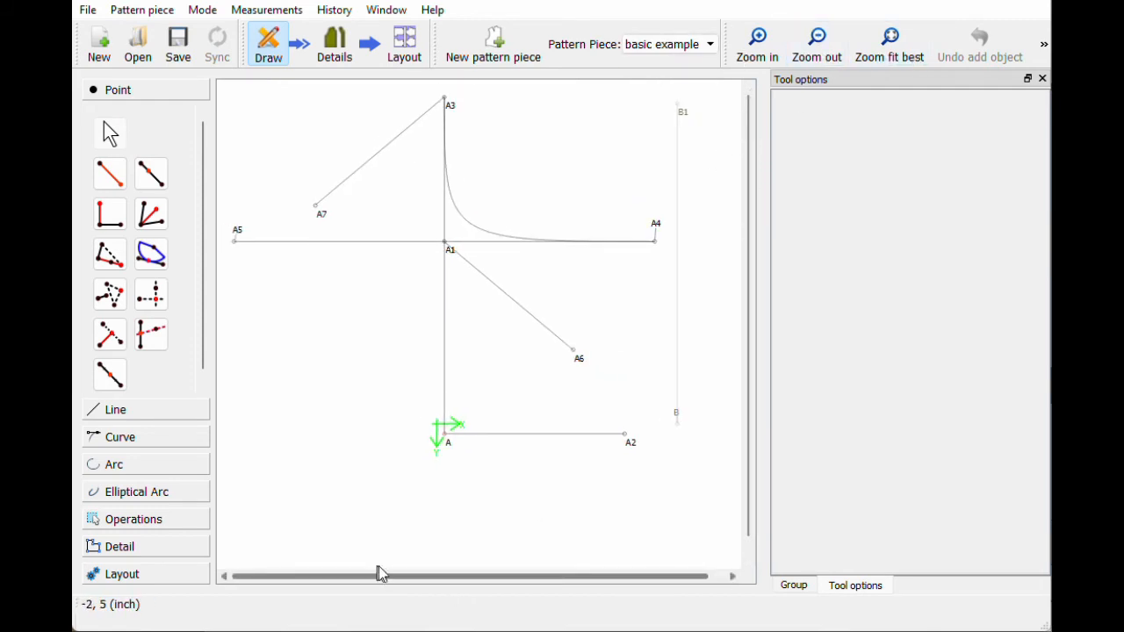
Step: Check the definitions of curve Spl_A3_A4 and points A4, A1, A3 and A5
left_click(465, 230)
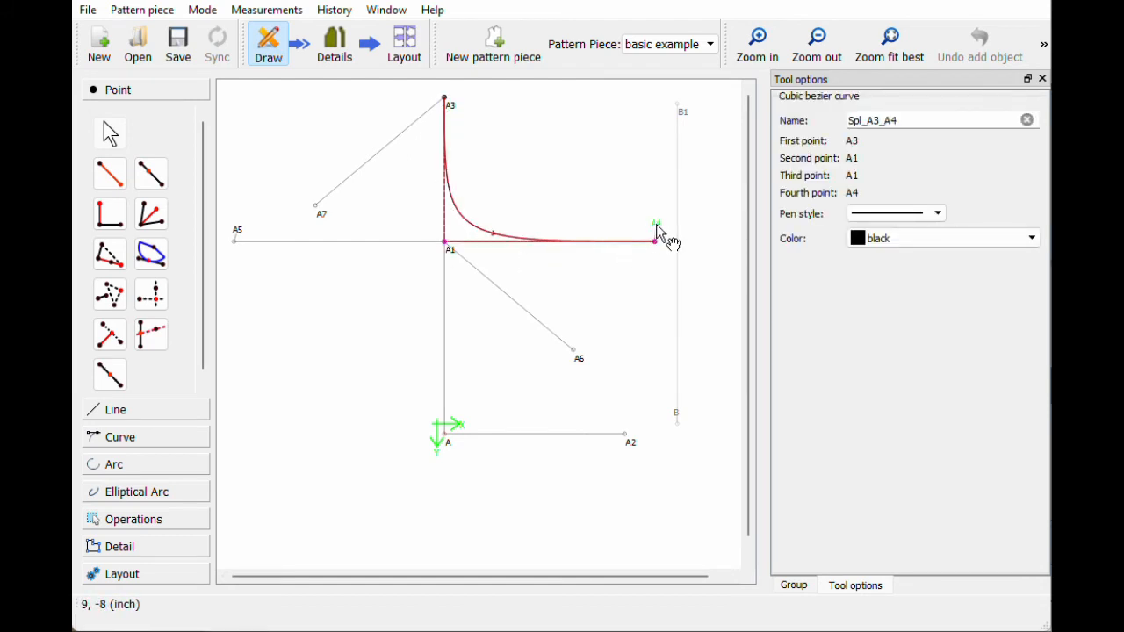
left_click(656, 223)
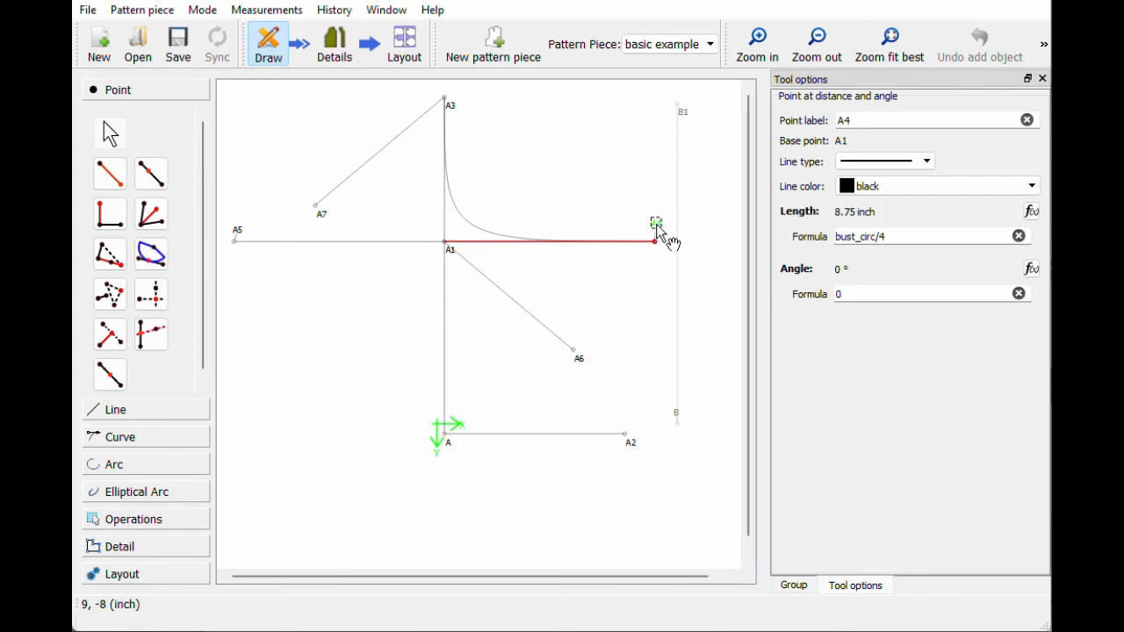
left_click(449, 249)
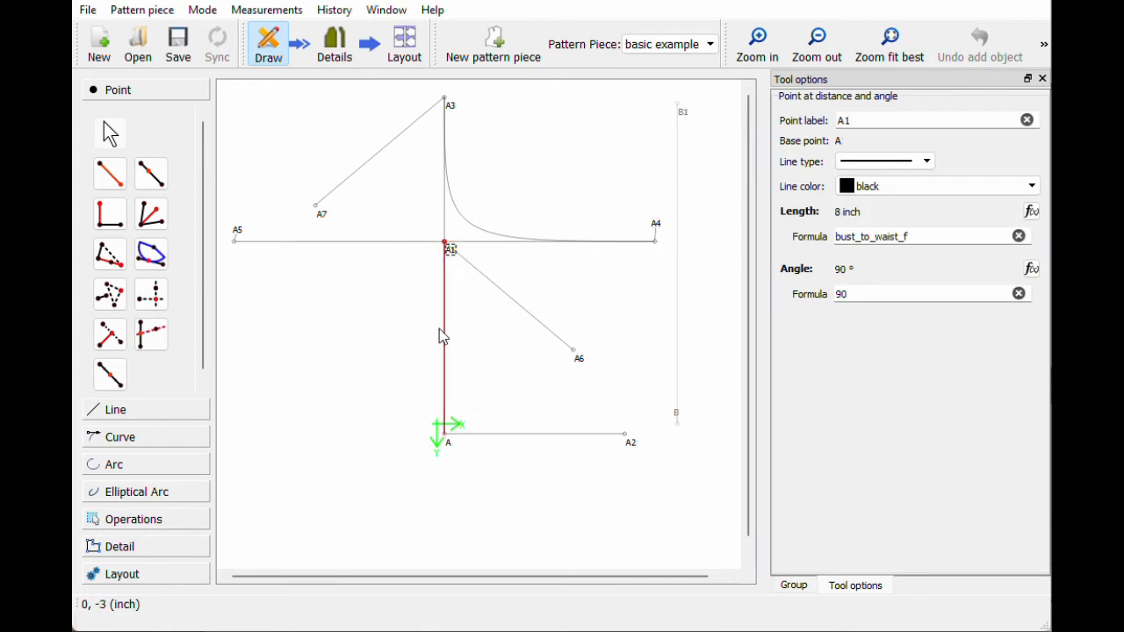
left_click(447, 103)
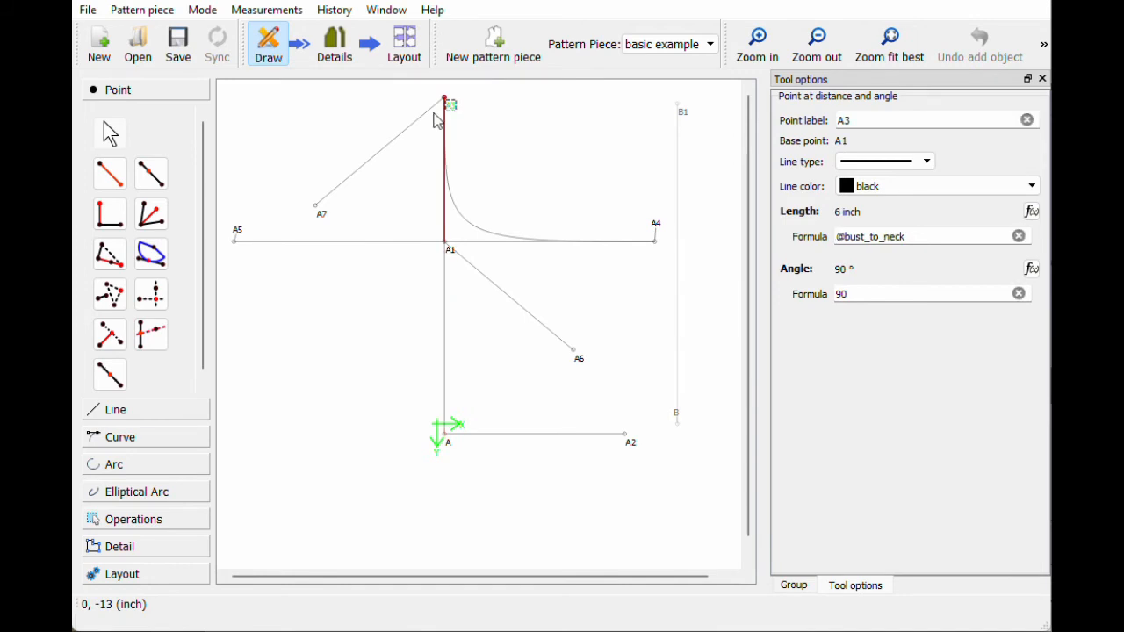
left_click(237, 240)
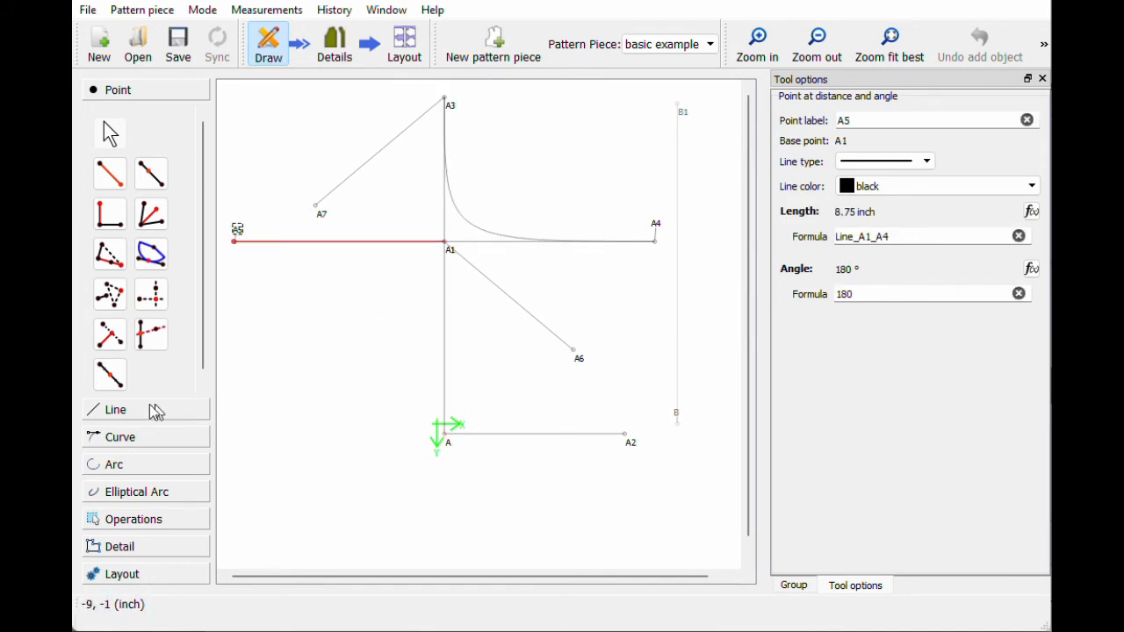
left_click(121, 438)
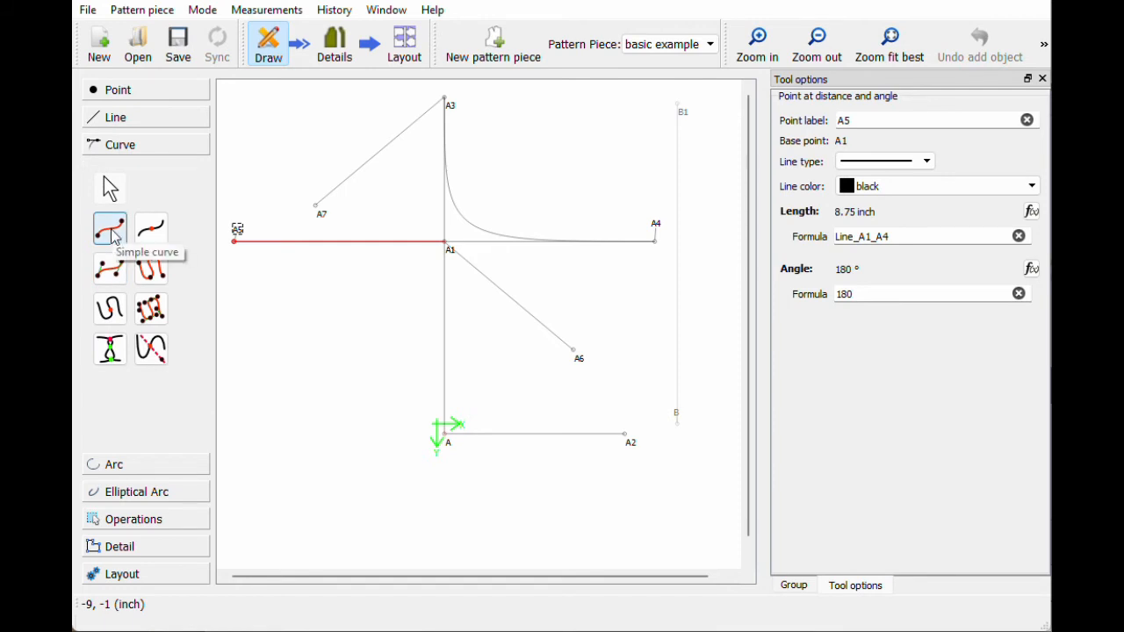
left_click(114, 275)
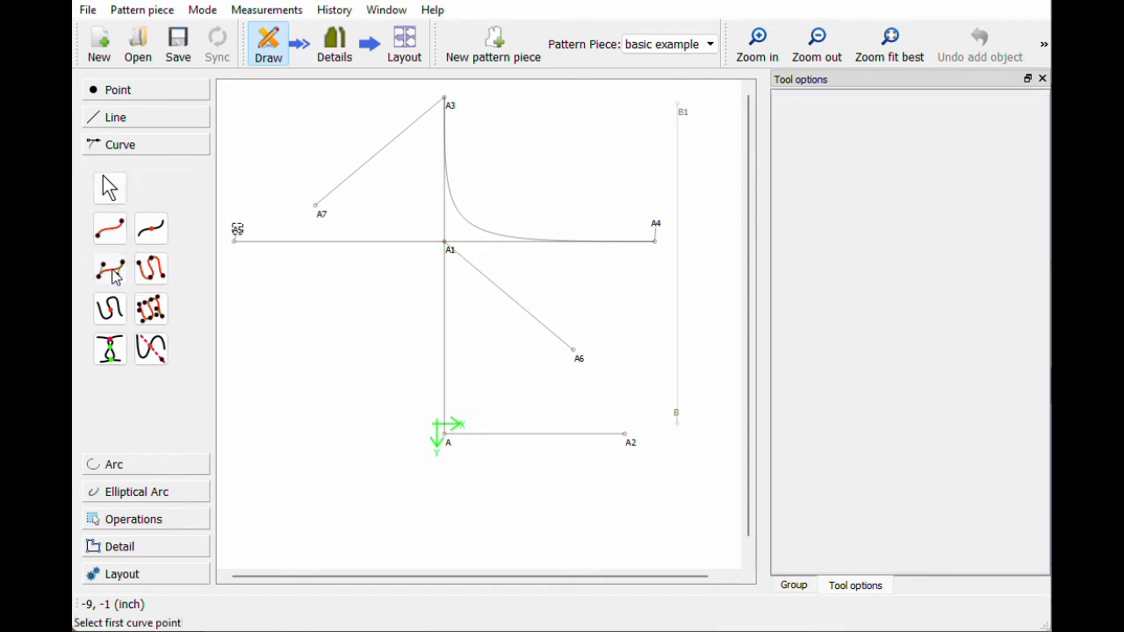
left_click(234, 241)
left_click(445, 243)
left_click(446, 243)
left_click(445, 100)
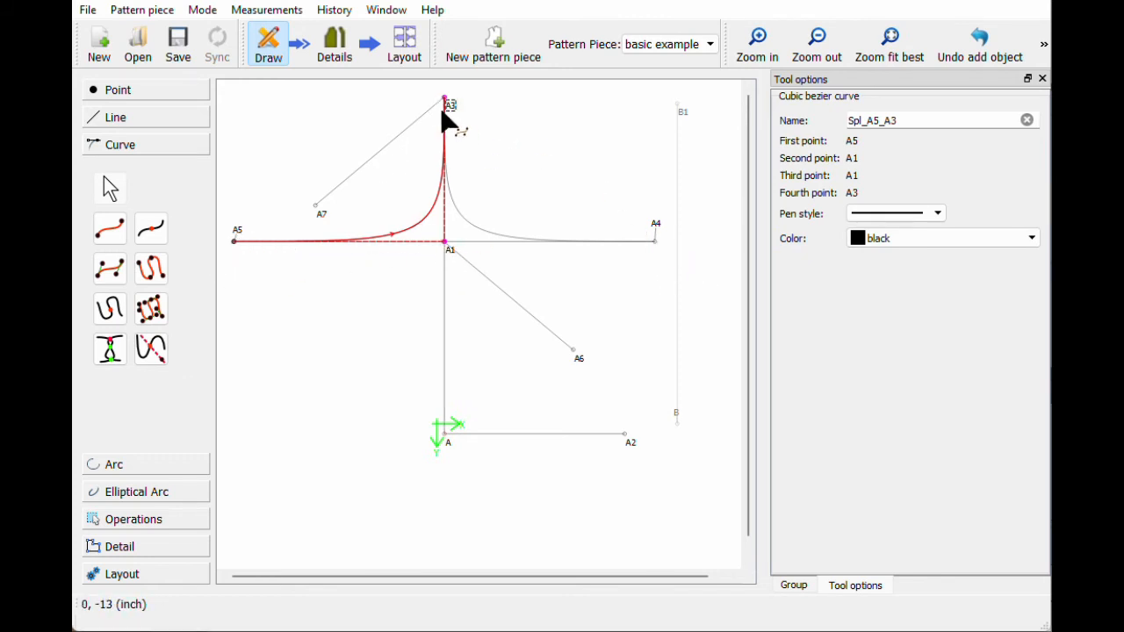
key("Escape")
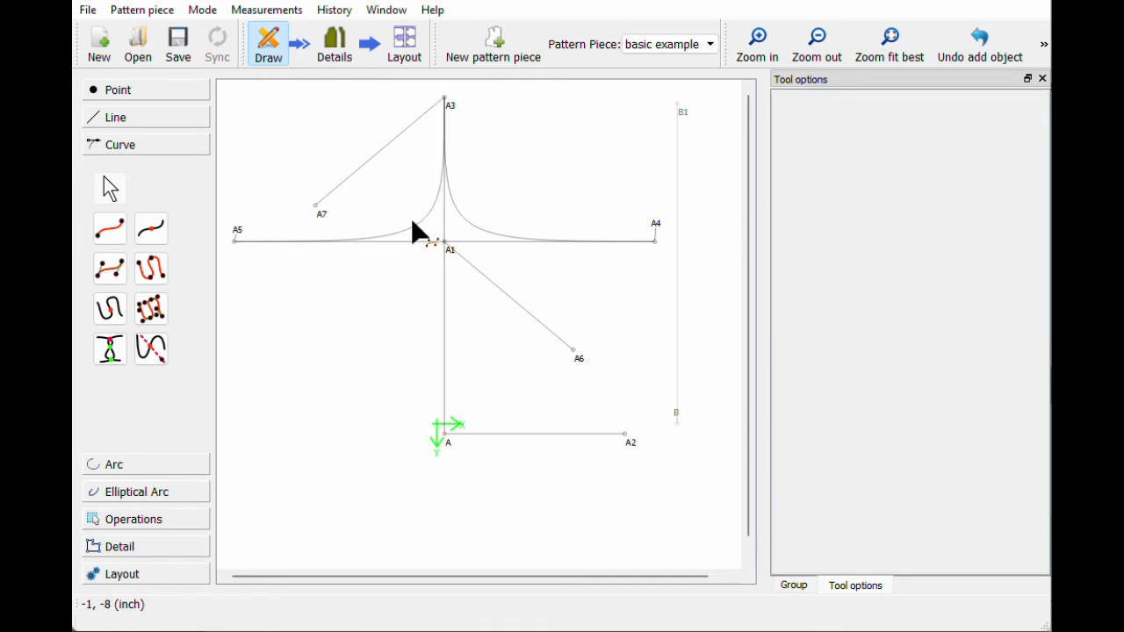
left_click(419, 236)
key("Delete")
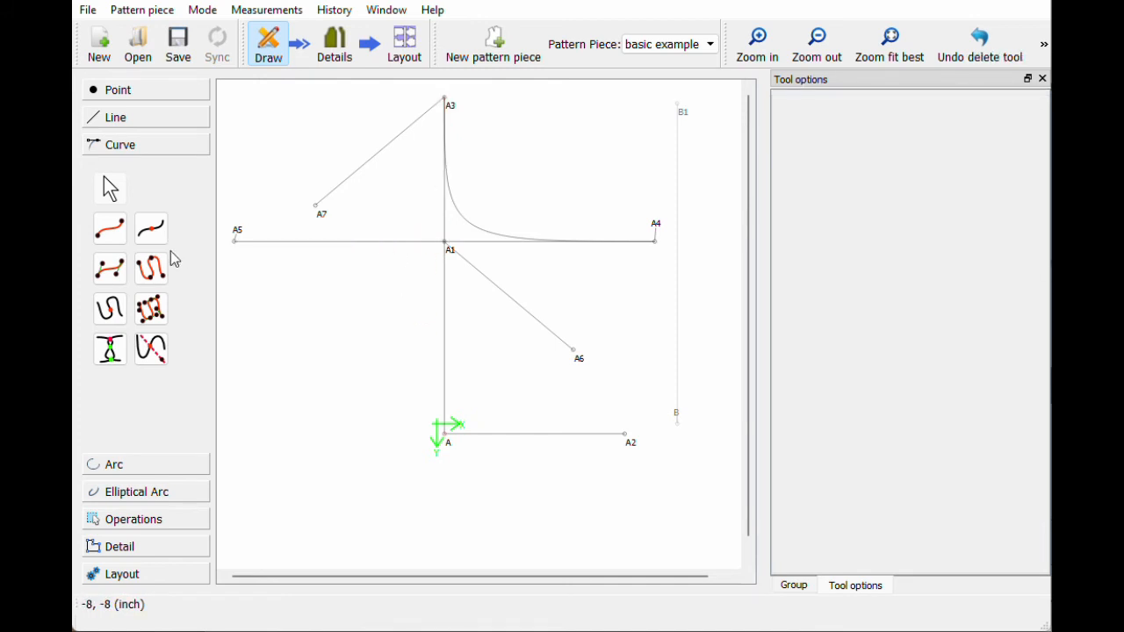
left_click(112, 237)
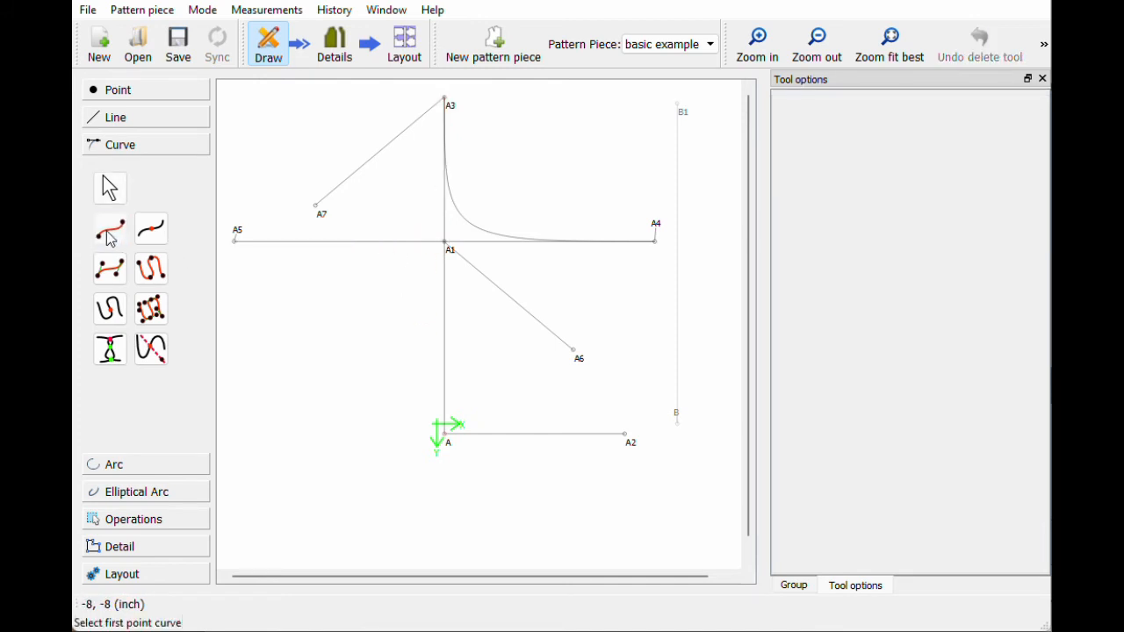
Step: Draw a simple curve from A3 to A5 with its first angle set to Angle1Spl_A3_A4 (270°)
left_click(446, 100)
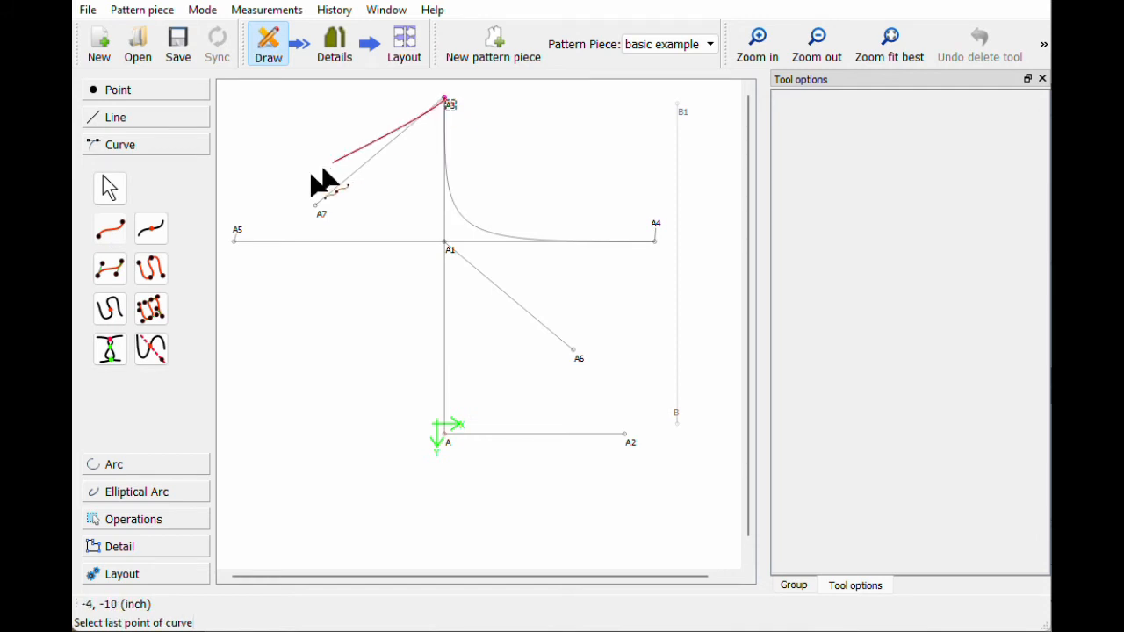
left_click(237, 239)
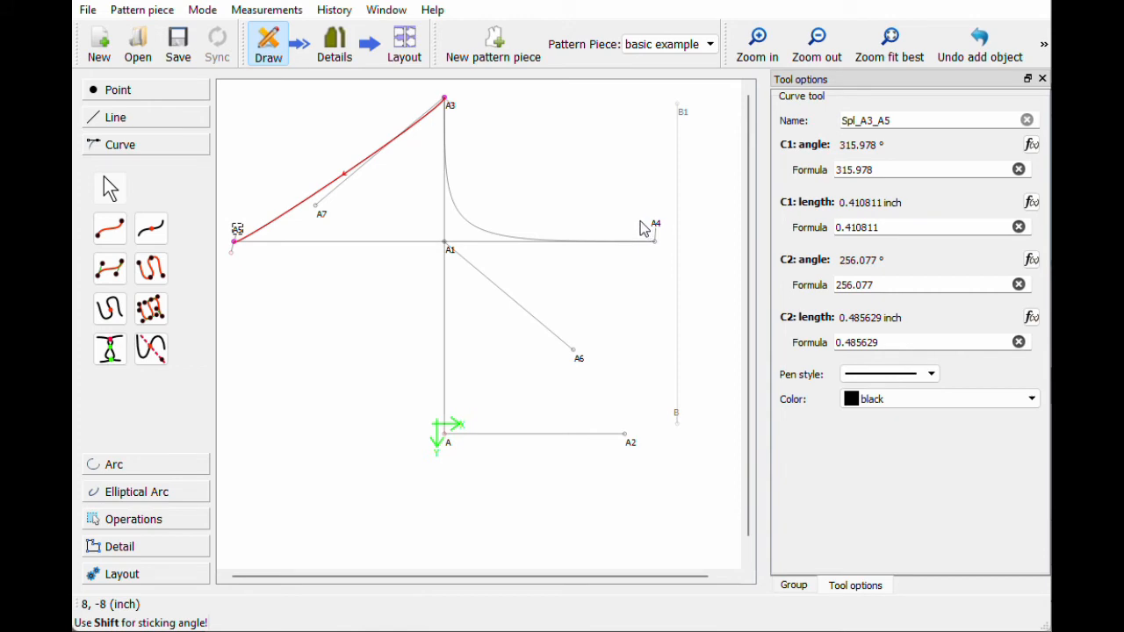
left_click(1032, 146)
left_click_drag(645, 97, 964, 42)
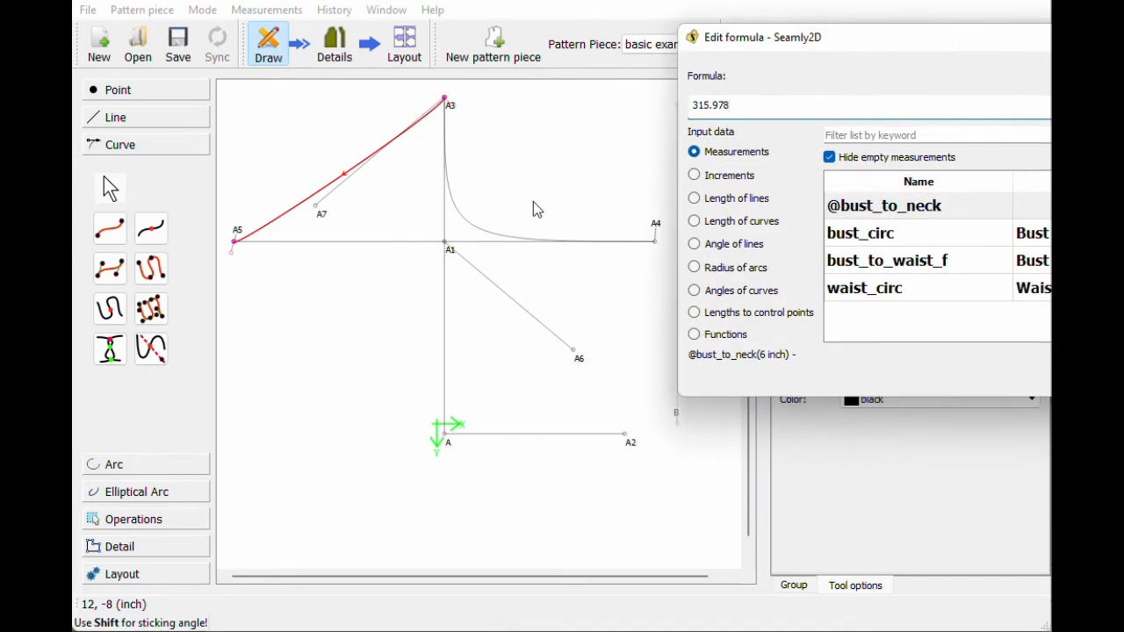
left_click(728, 298)
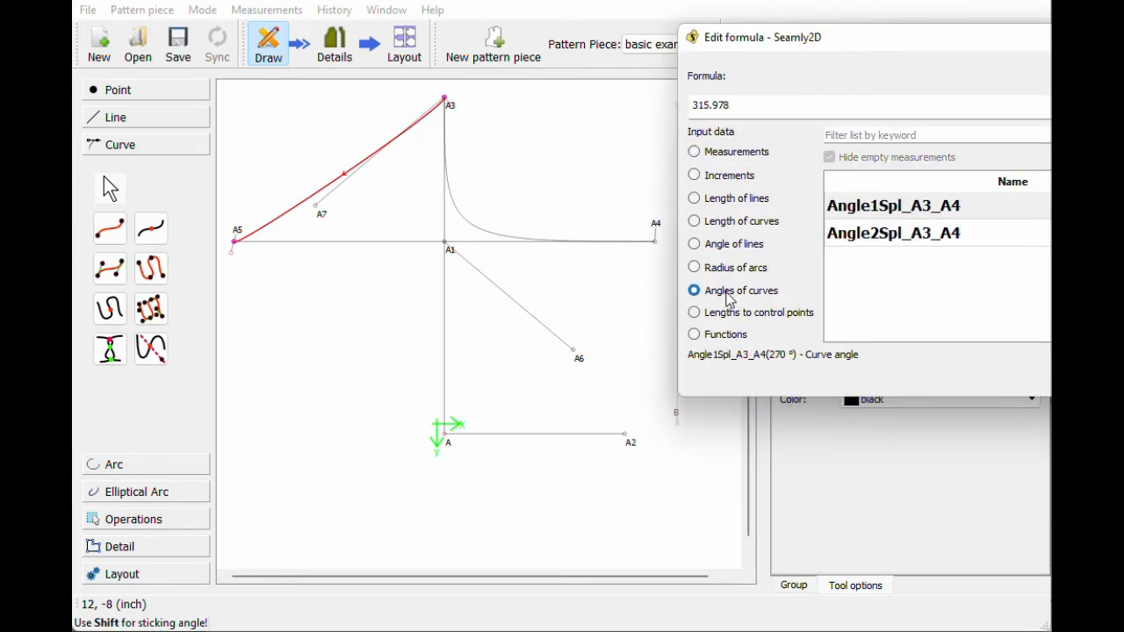
left_click(856, 211)
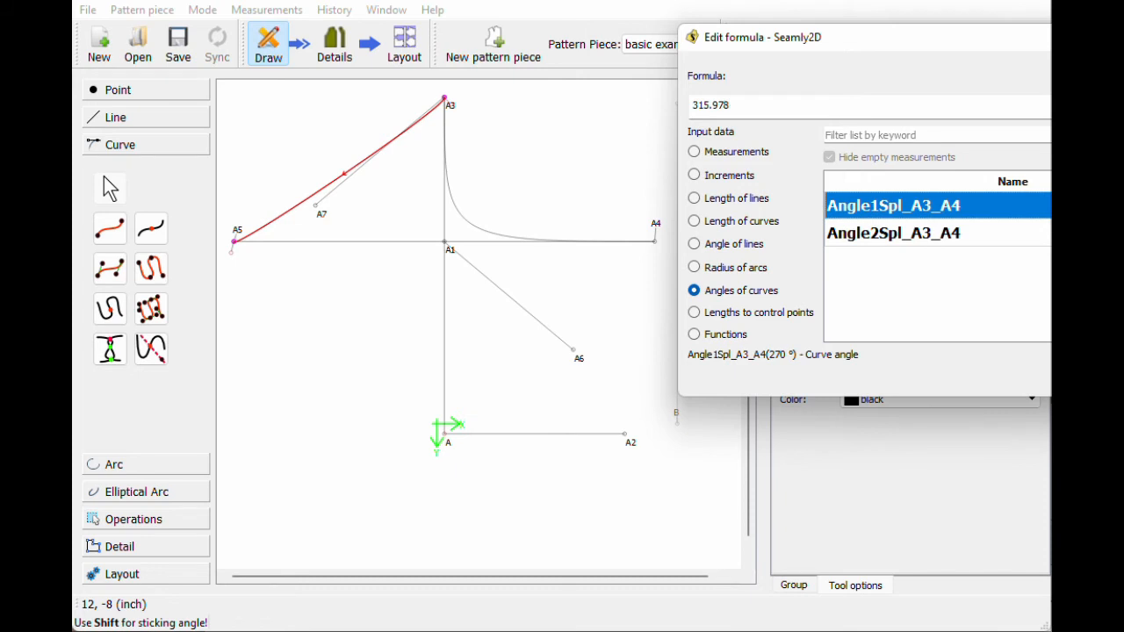
left_click_drag(734, 107, 666, 109)
key("BackSpace")
double_click(868, 210)
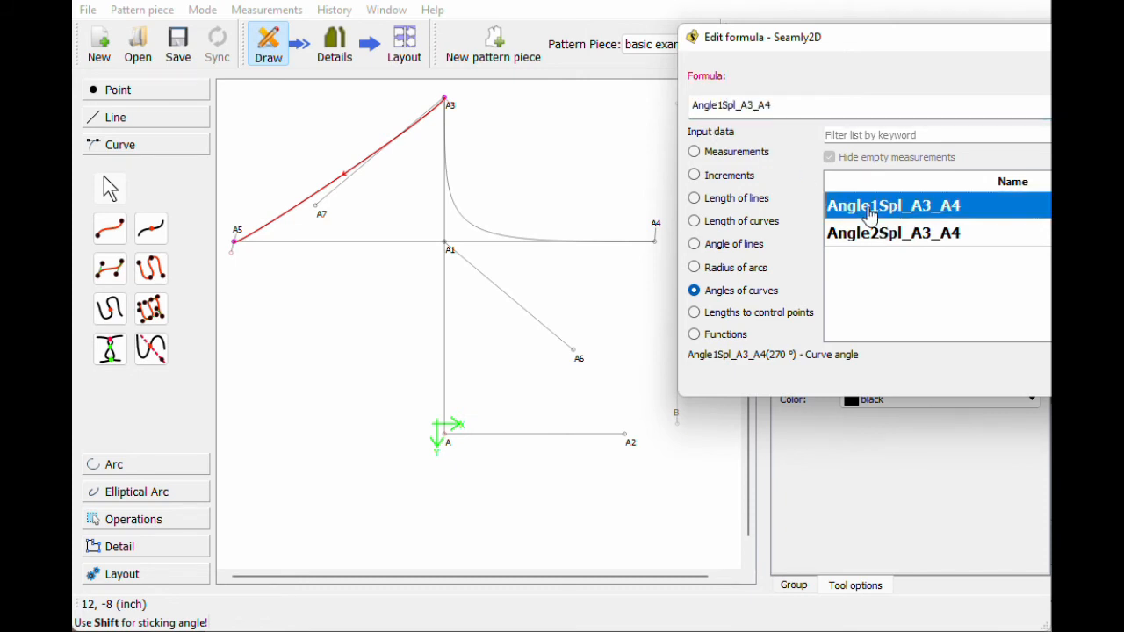
key("Return")
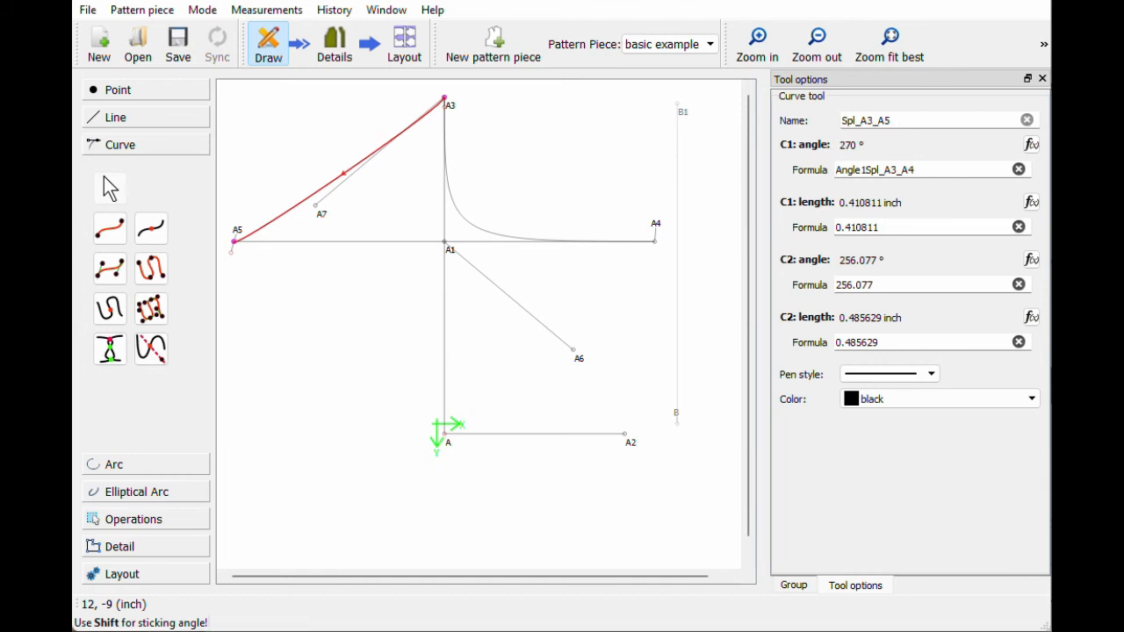
Step: Reverse the first angle to -Angle1Spl_A3_A4+180 and set the first handle length to C1LengthSpl_A3_A4
left_click(837, 169)
type("-")
type("+180")
key("Return")
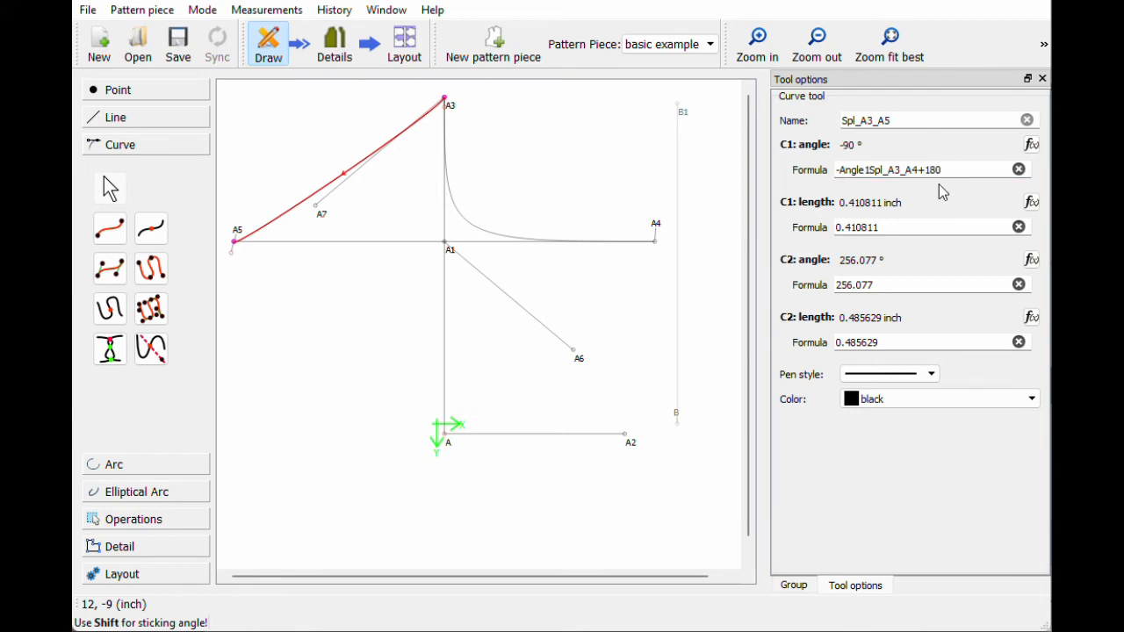
left_click(1031, 203)
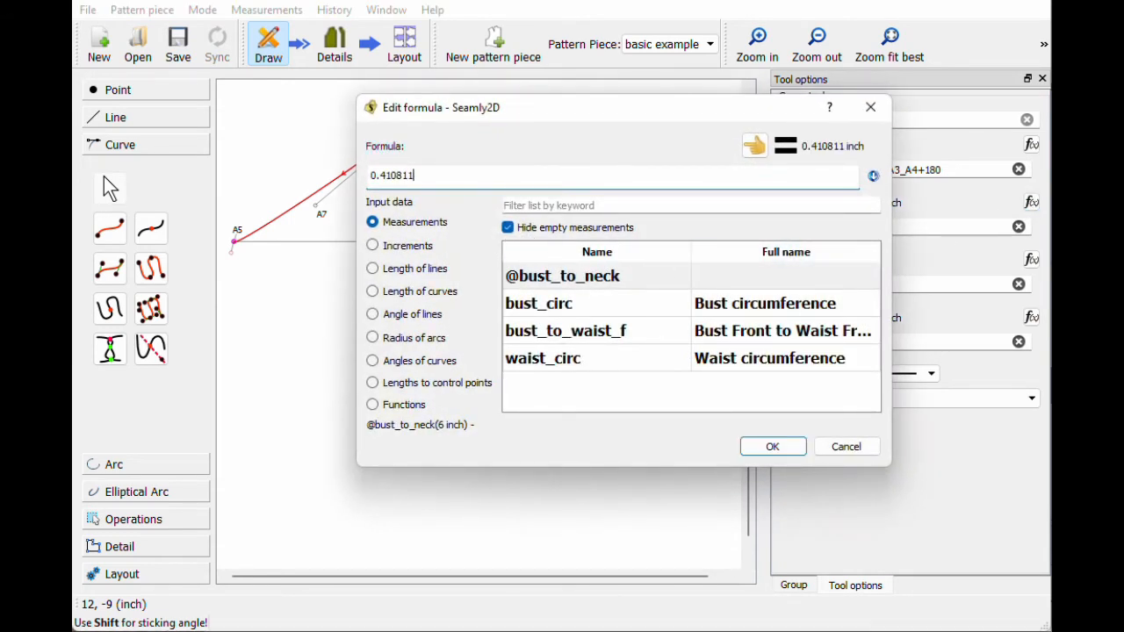
key("BackSpace")
key("BackSpace")
key("BackSpace")
key("BackSpace")
key("BackSpace")
key("BackSpace")
key("BackSpace")
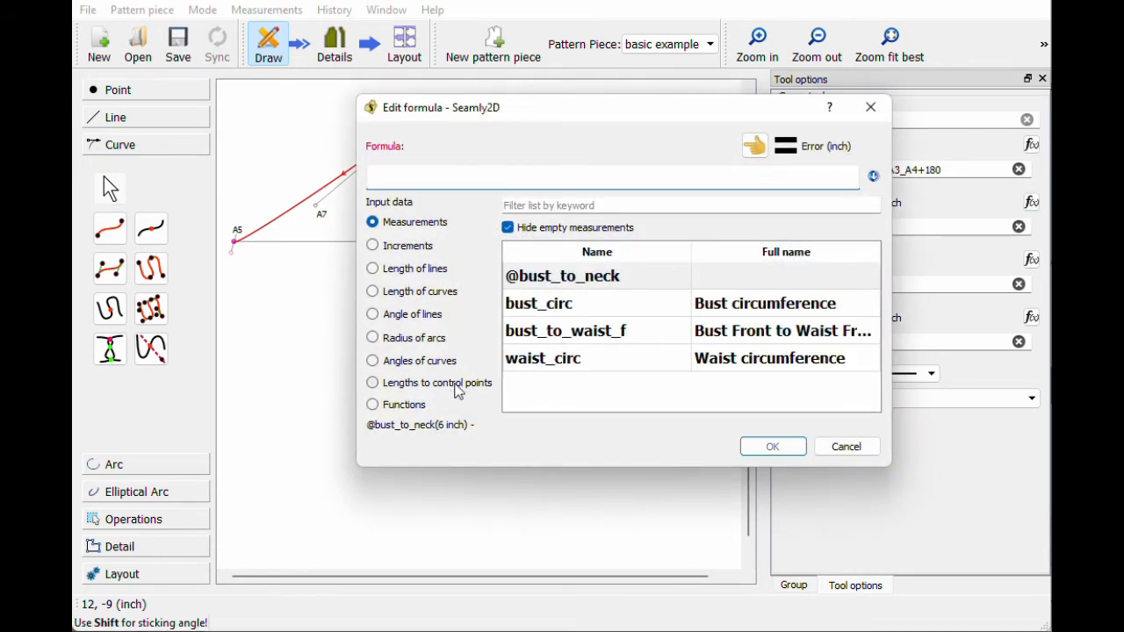
left_click(457, 389)
double_click(555, 279)
left_click(761, 448)
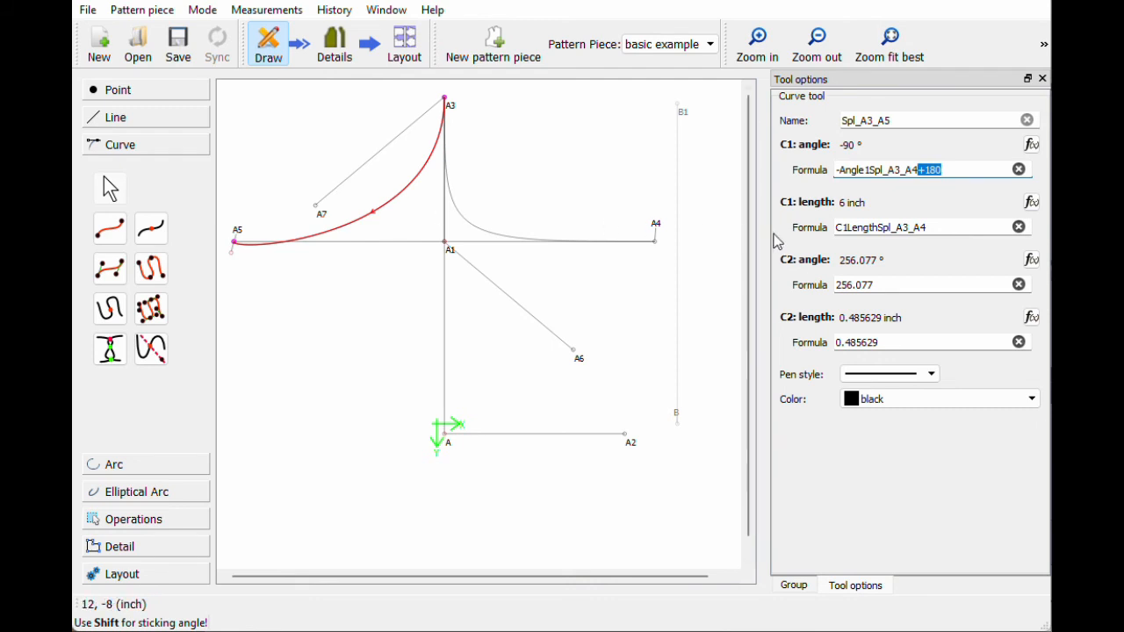
Step: Correct the first angle formula's -/+180 parts and set the second angle to Angle2Spl_A3_A4
key("BackSpace")
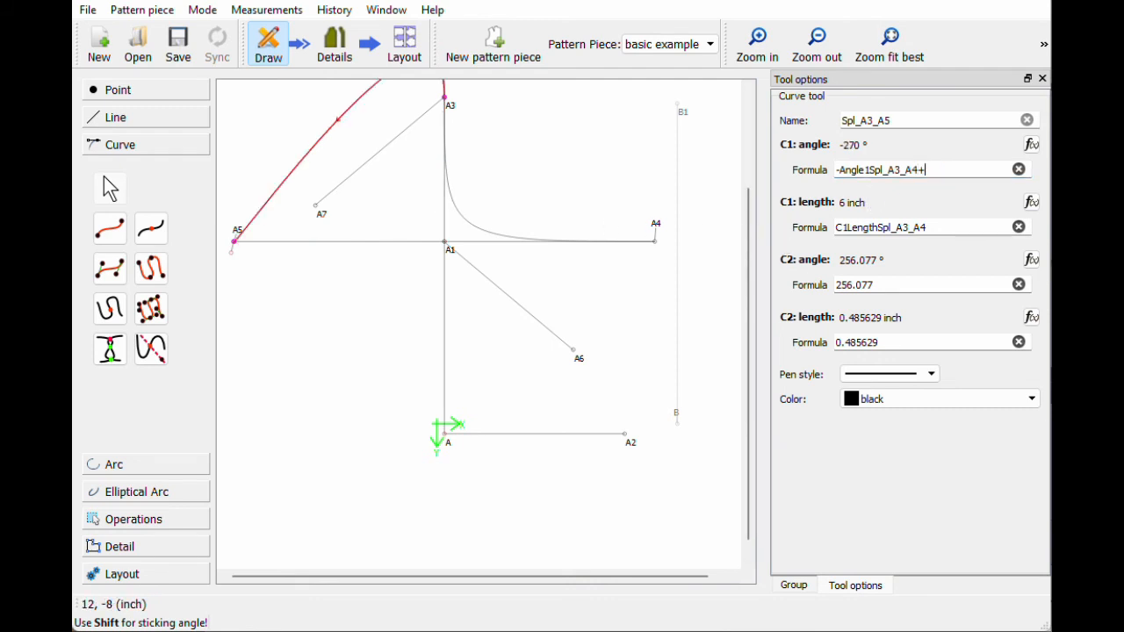
type("+180")
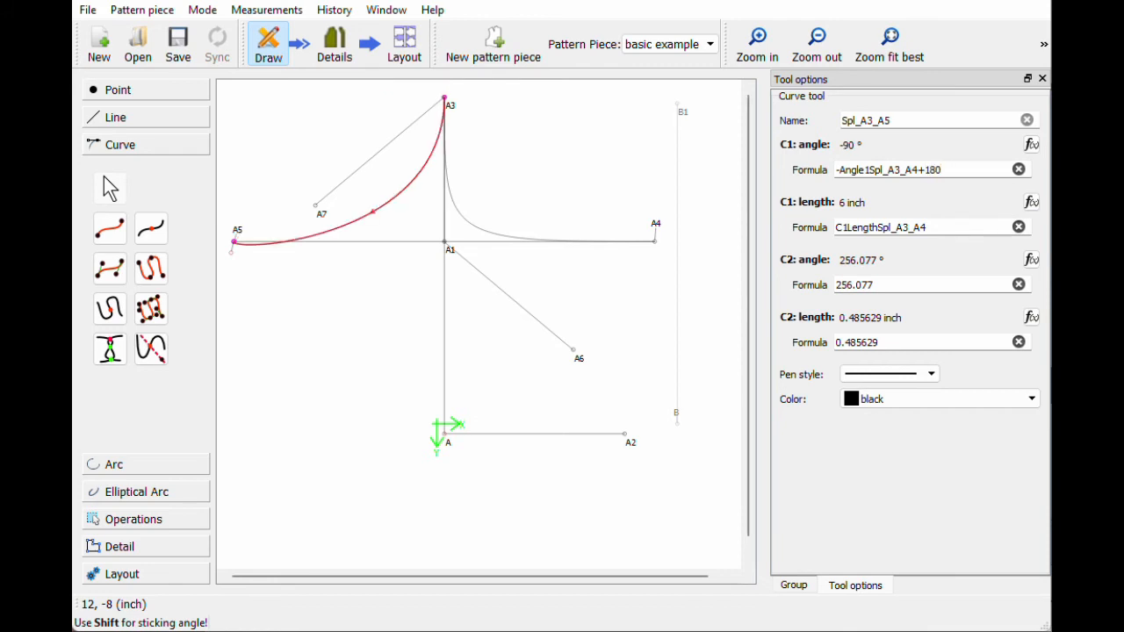
key("BackSpace")
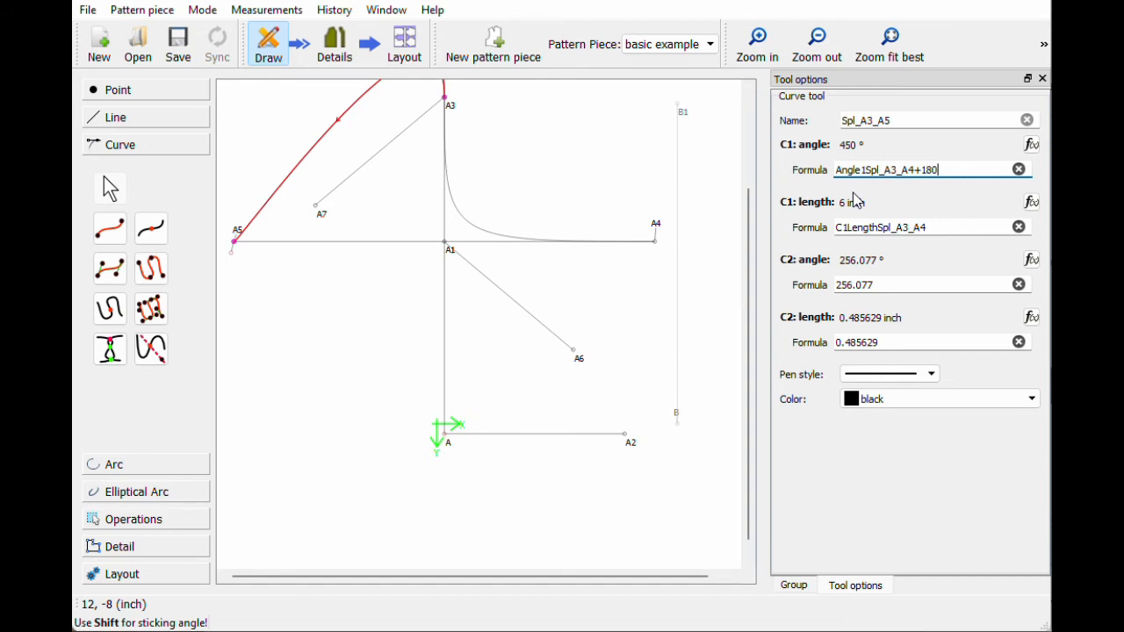
type("-")
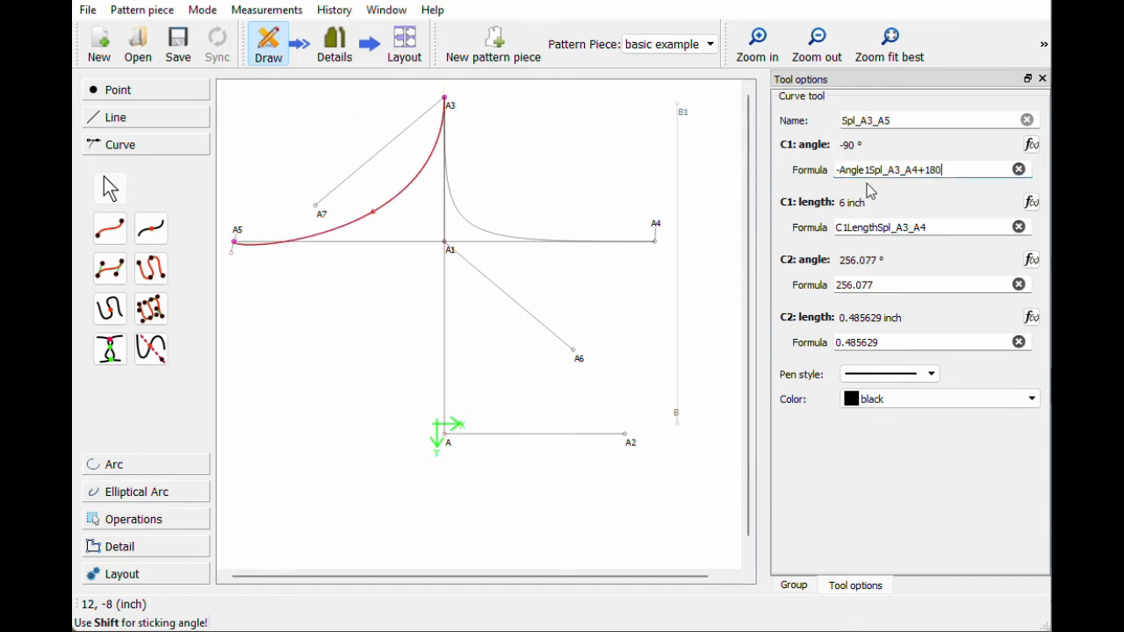
left_click(1031, 260)
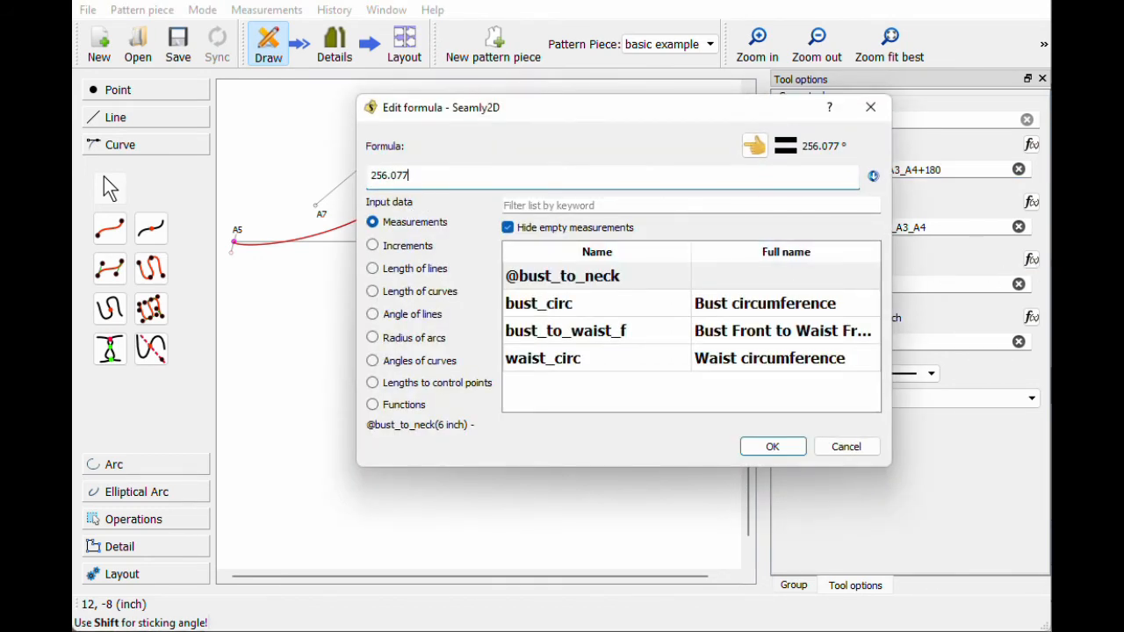
key("BackSpace")
key("BackSpace")
key("BackSpace")
key("BackSpace")
key("BackSpace")
key("BackSpace")
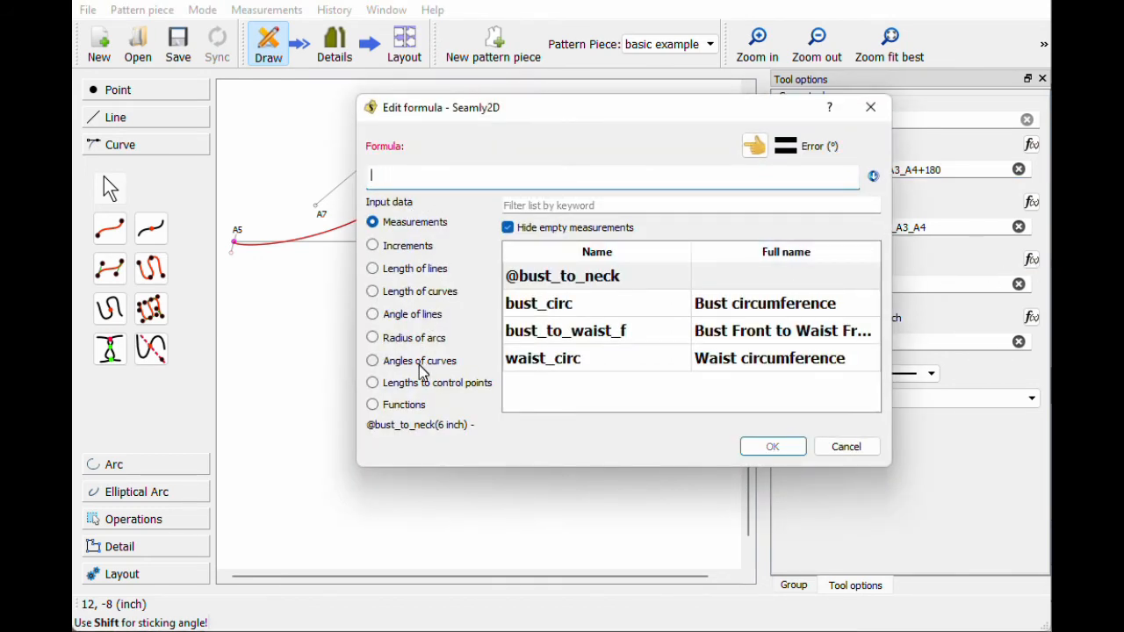
left_click(421, 368)
double_click(594, 307)
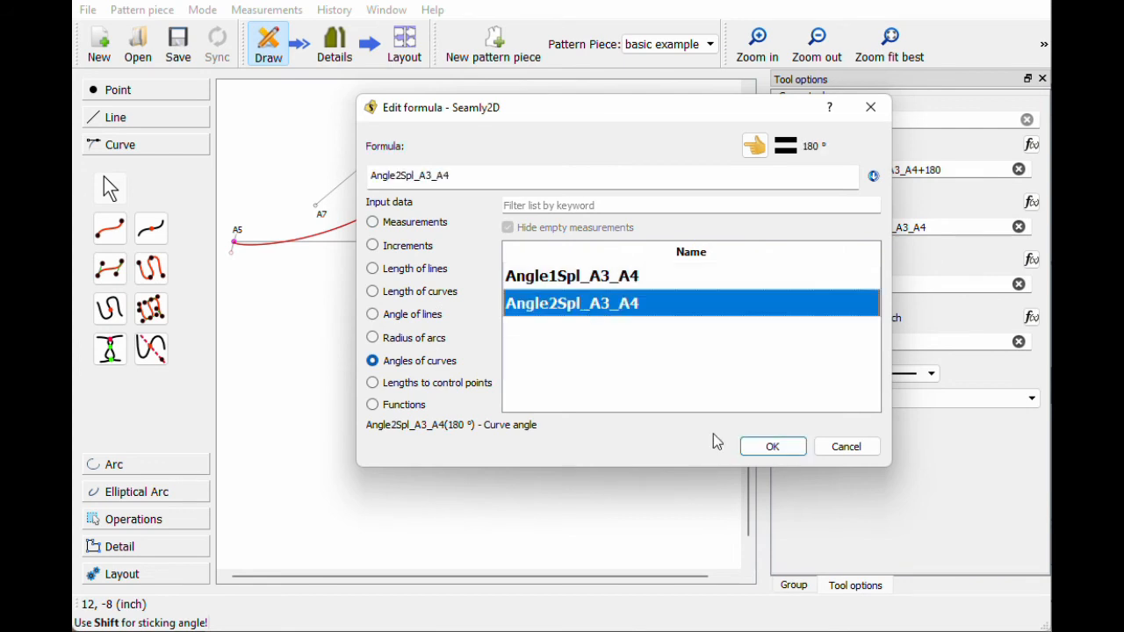
left_click(769, 447)
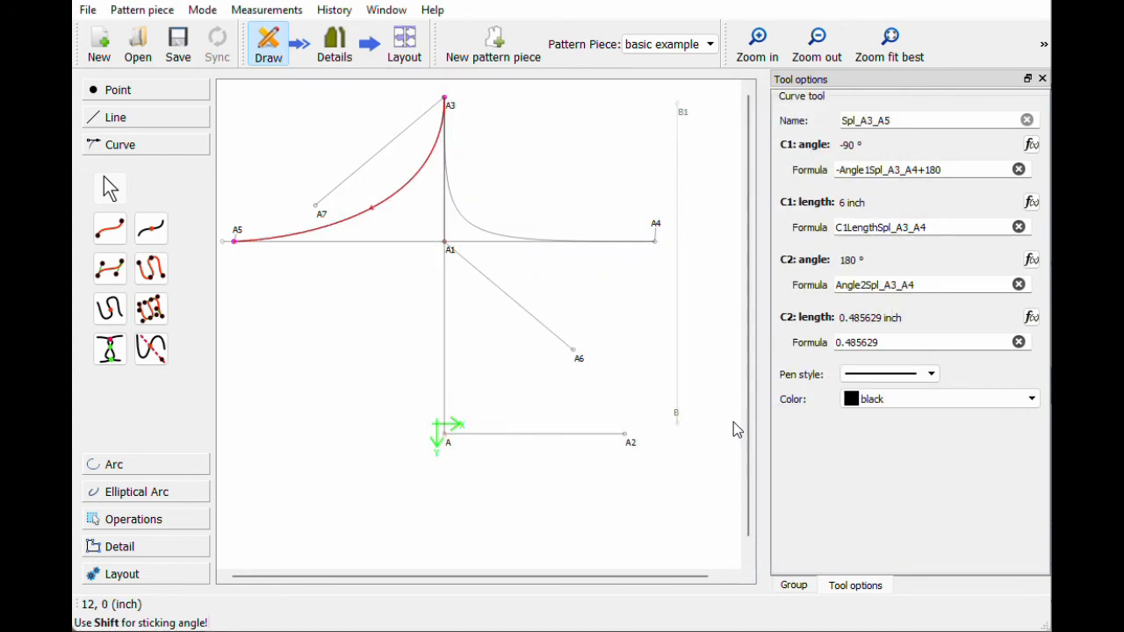
Step: Set curve A3–A5's second angle to Angle2Spl_A3_A4+180 and second length to C2LengthSpl_A3_A4
type("+180")
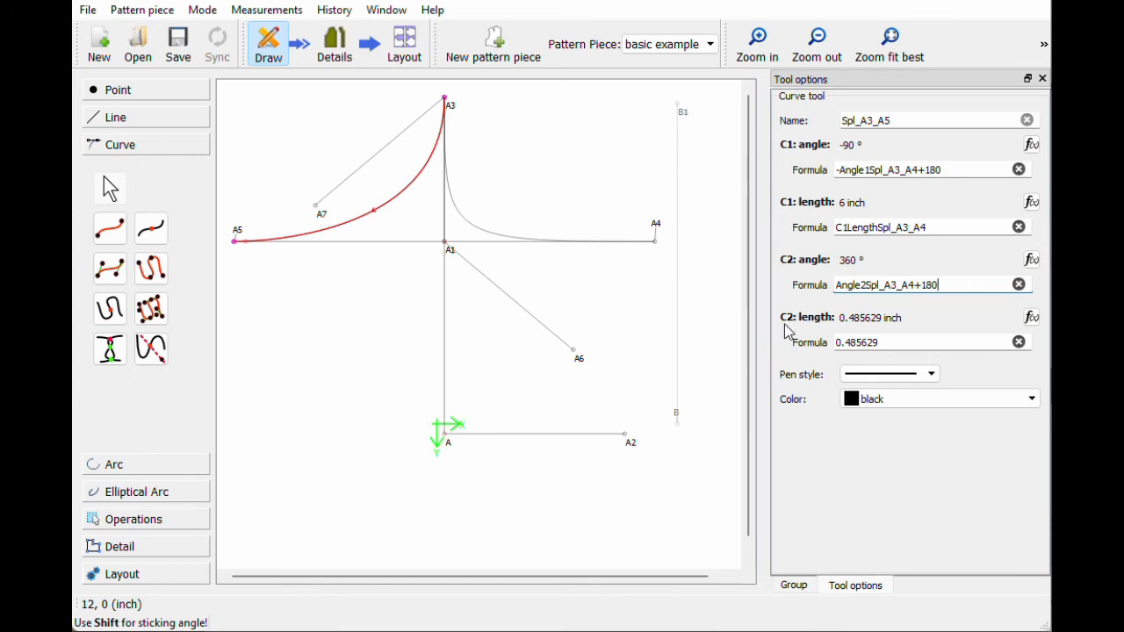
left_click(1031, 317)
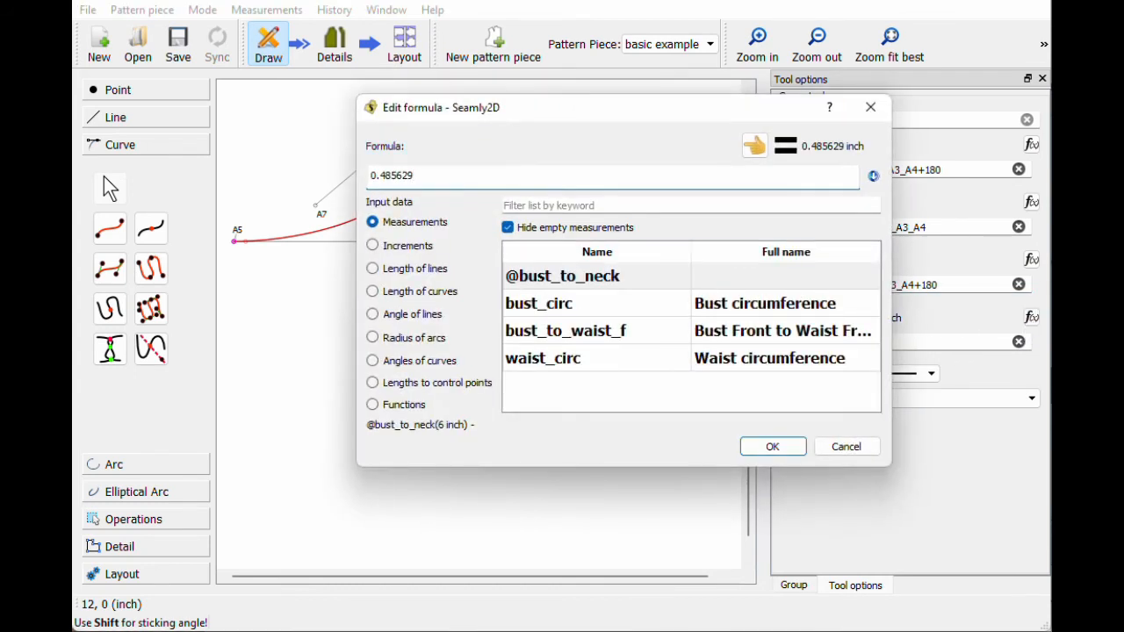
key("BackSpace")
key("BackSpace")
key("BackSpace")
key("BackSpace")
key("BackSpace")
key("BackSpace")
key("BackSpace")
key("BackSpace")
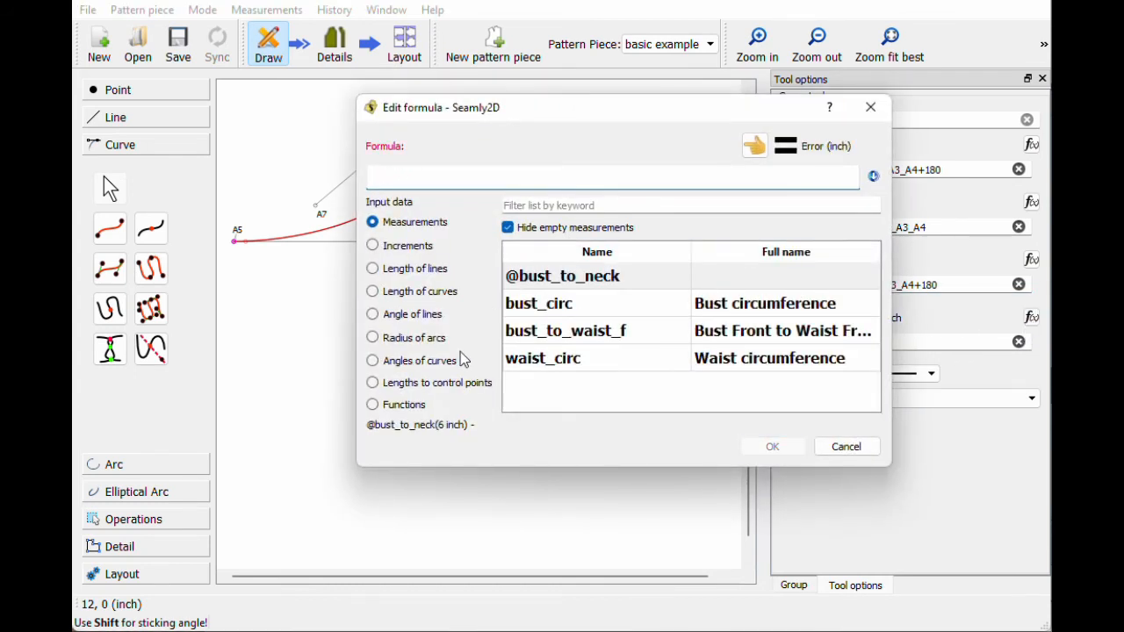
left_click(432, 390)
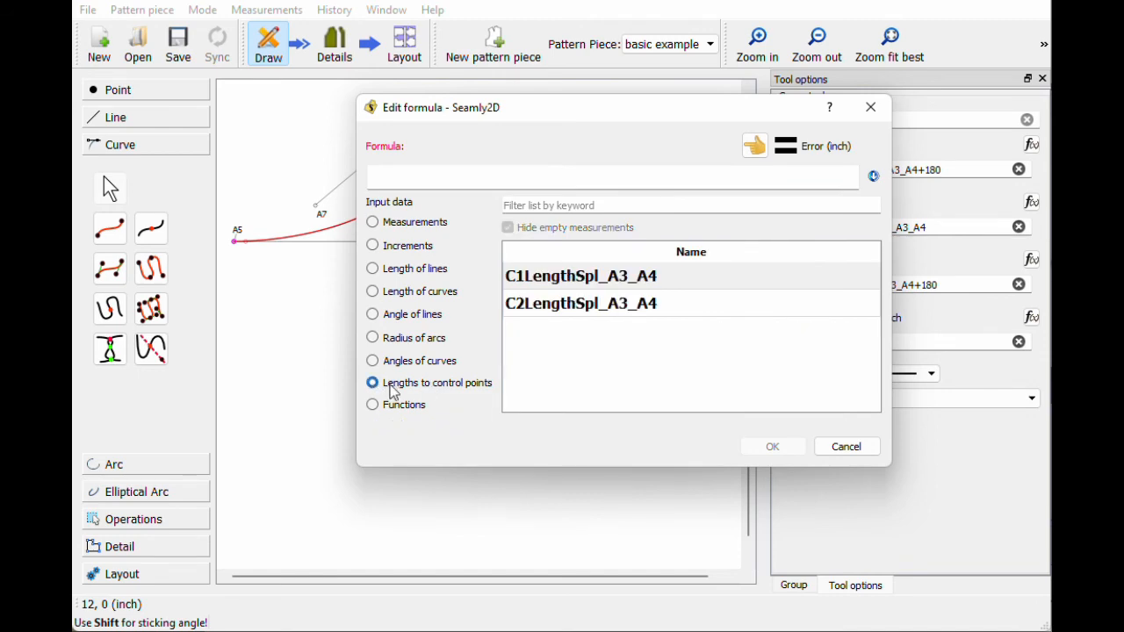
double_click(586, 304)
left_click(773, 447)
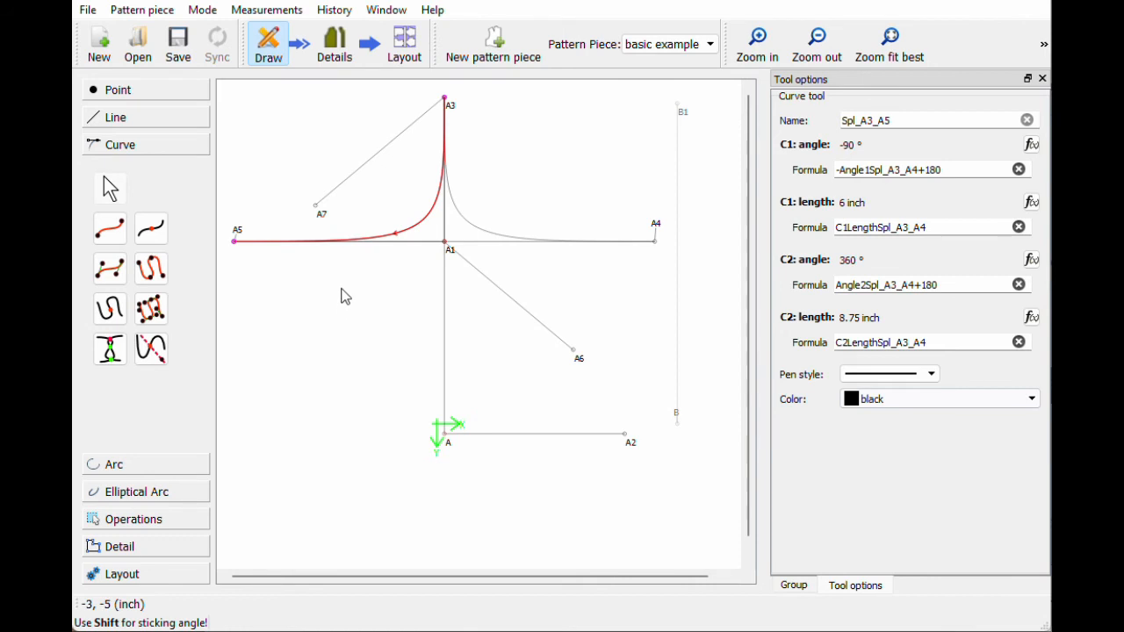
key("Return")
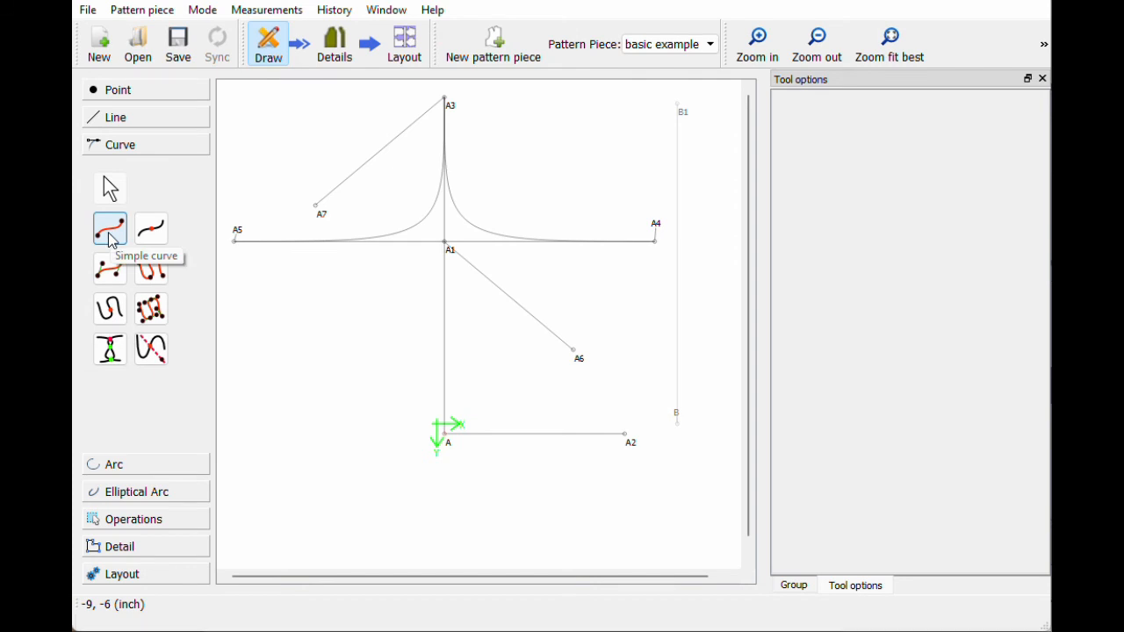
Step: Draw a simple curve from A3 to A4 and drag it to bend its shape
left_click(111, 239)
left_click(446, 101)
left_click(655, 235)
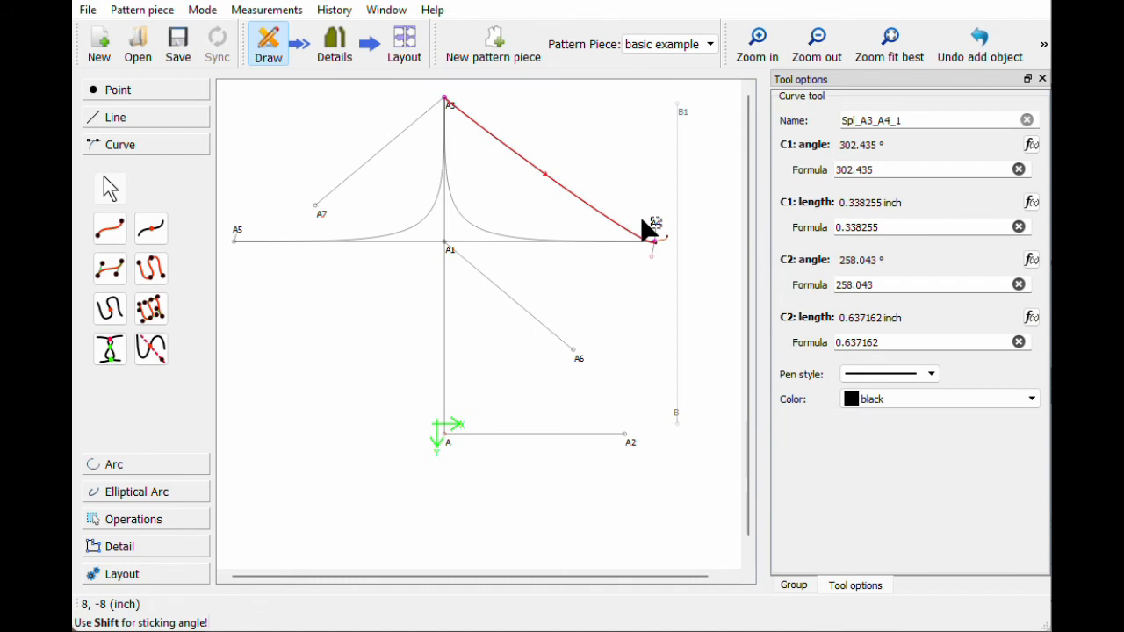
left_click_drag(571, 197, 658, 201)
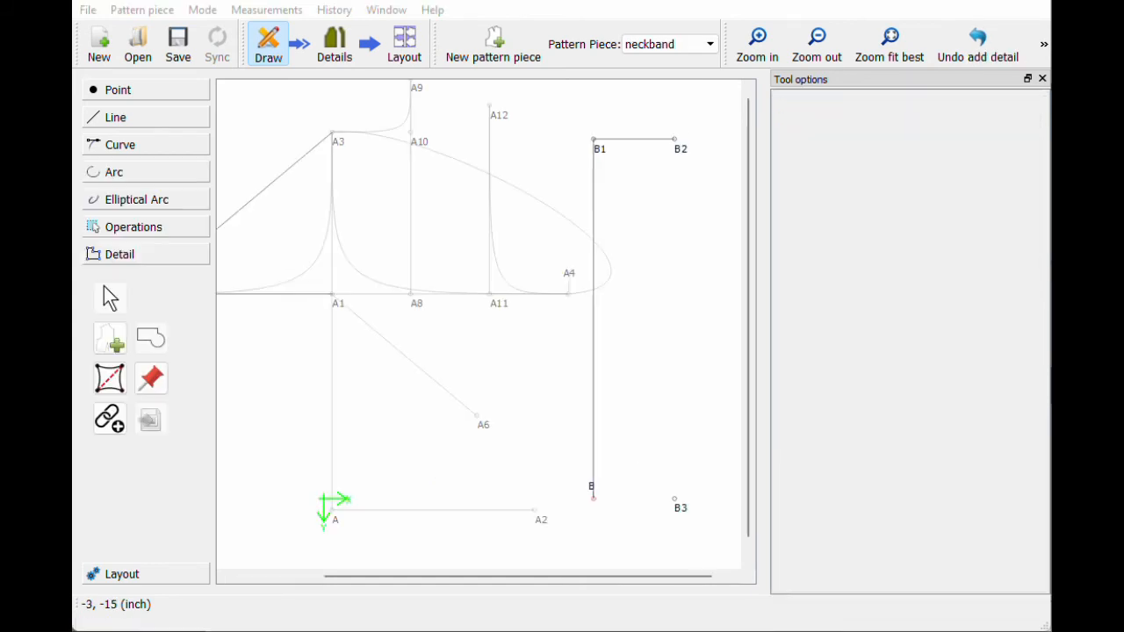
Step: Turn on seam allowance for the bodice piece
left_click(338, 51)
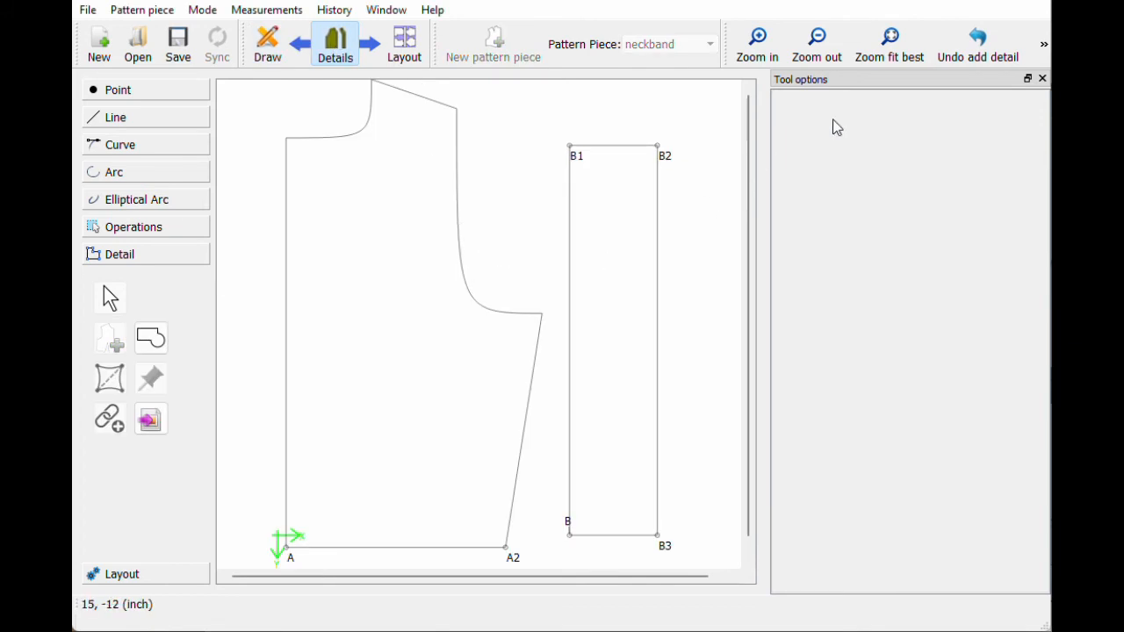
left_click(818, 45)
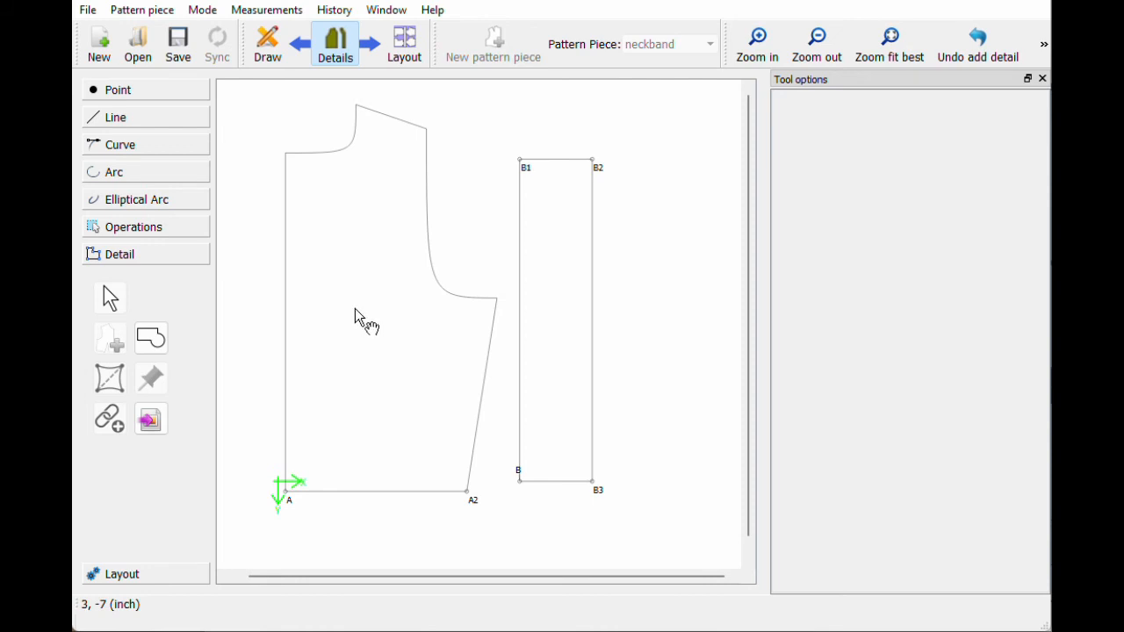
left_click(355, 310)
right_click(355, 312)
left_click(404, 320)
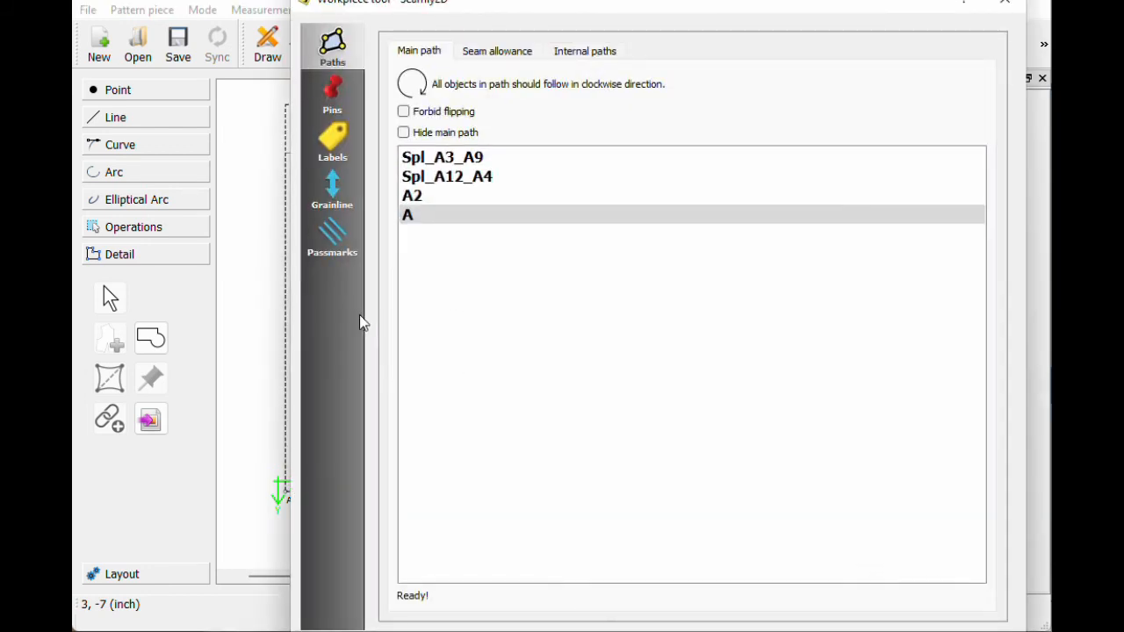
left_click(493, 49)
left_click(403, 78)
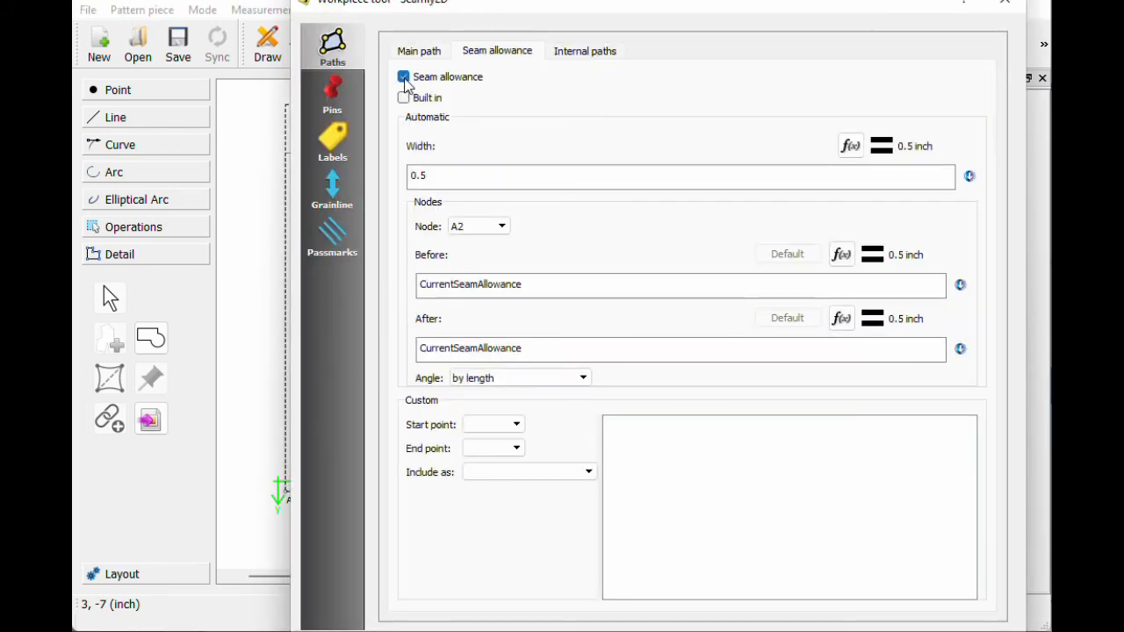
Step: Load the example.xml label template for the bodice's piece label
left_click(333, 140)
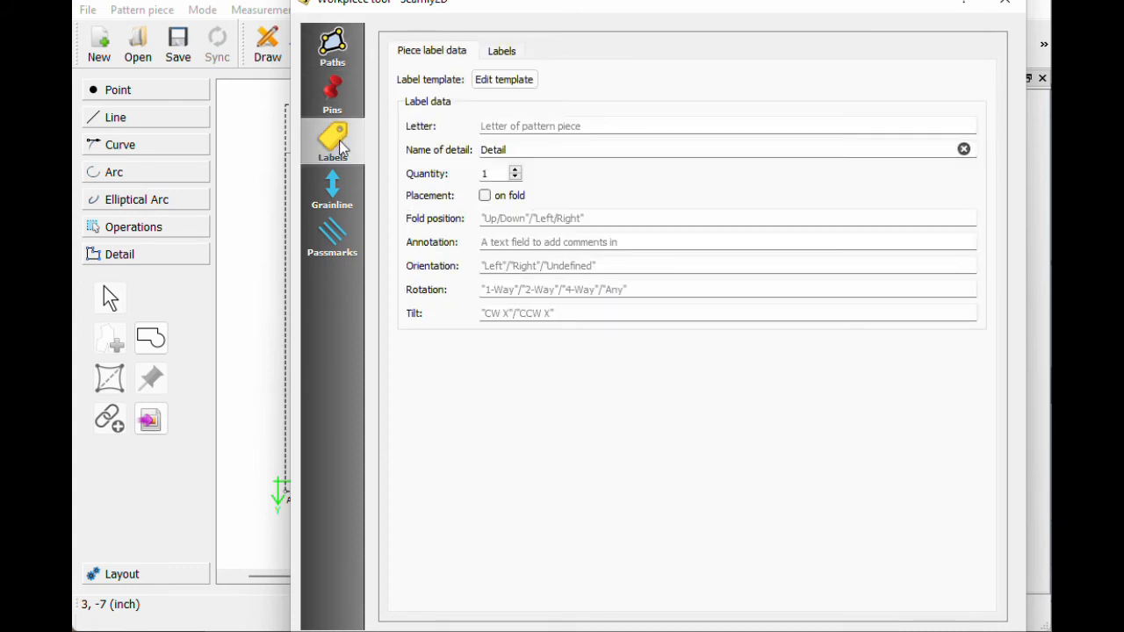
left_click(506, 79)
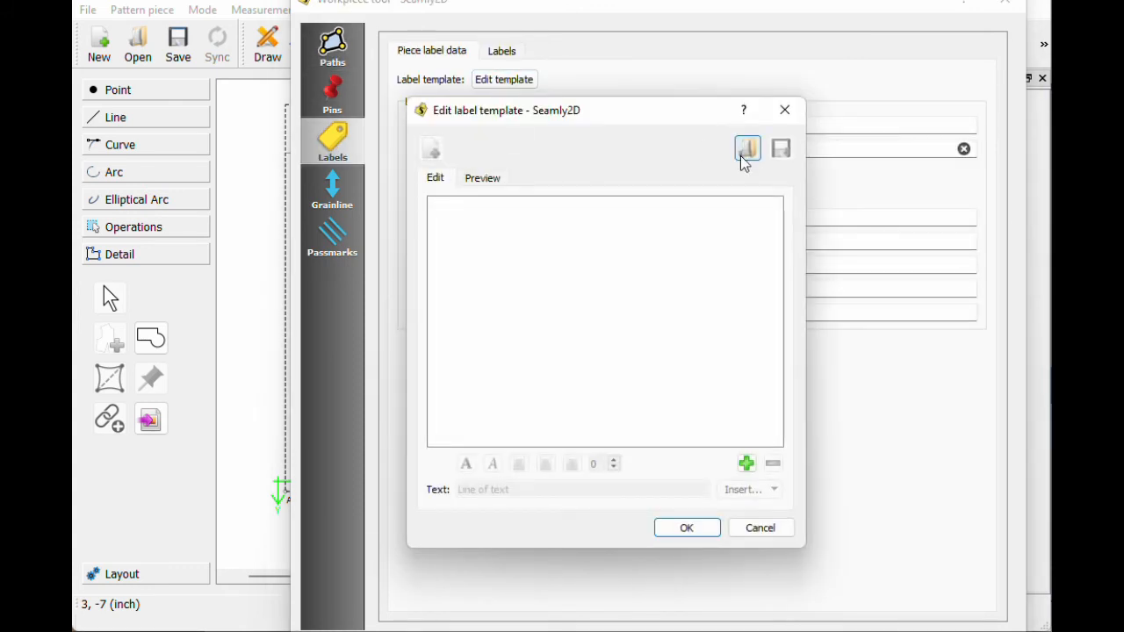
left_click(739, 155)
double_click(508, 222)
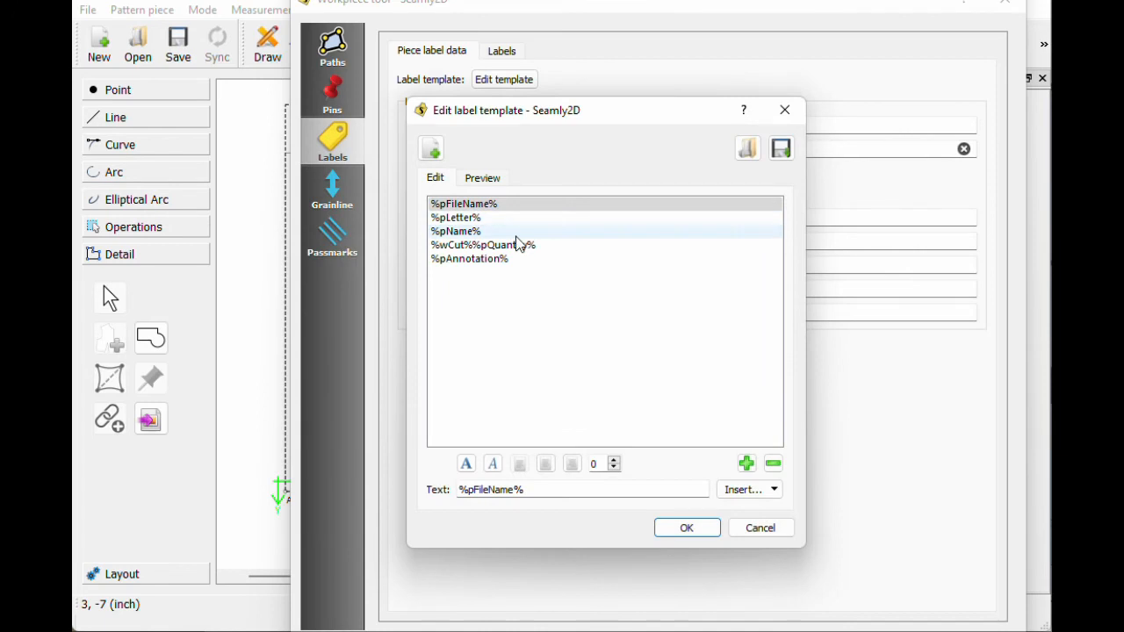
left_click(675, 531)
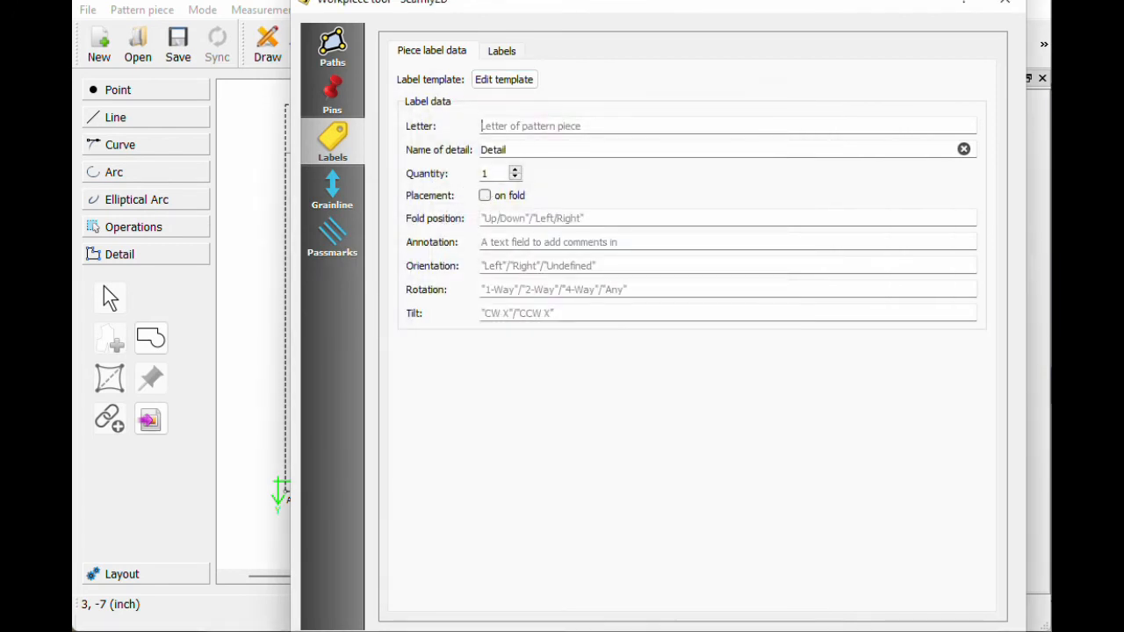
Step: Enter letter A and name Bodice for the piece label, marked cut on fold
type("A")
key("Tab")
type("Bo")
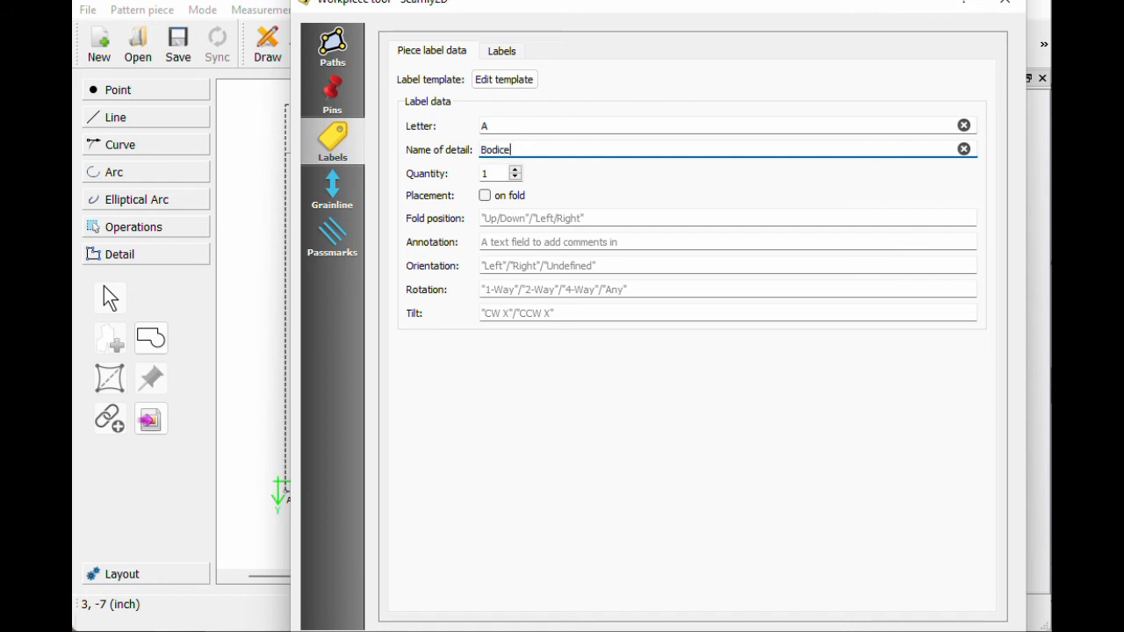
left_click(485, 196)
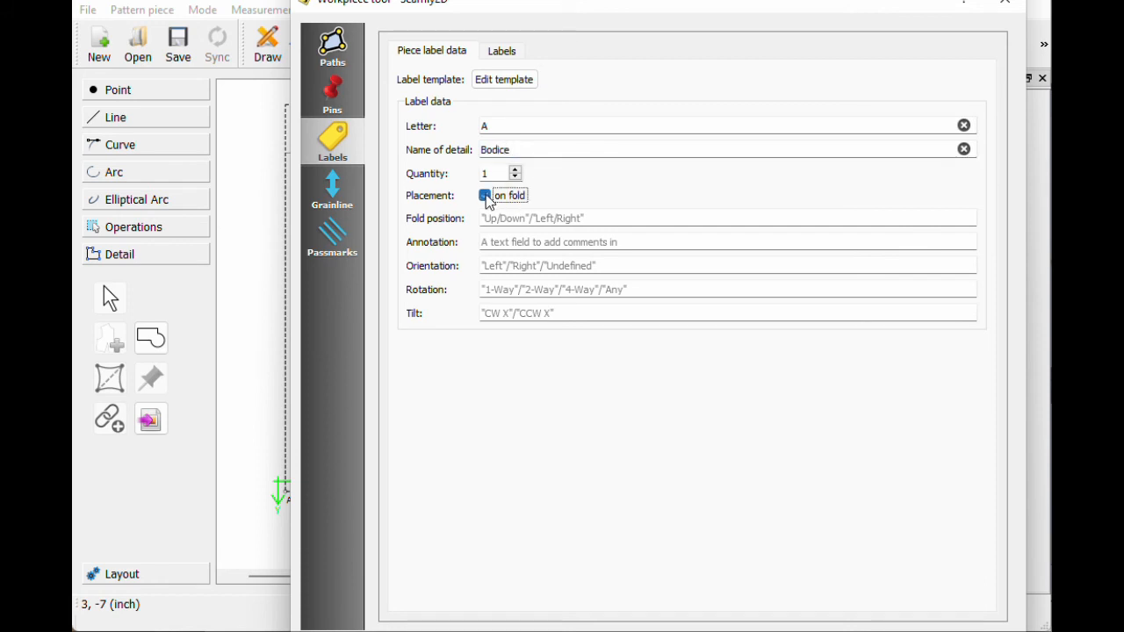
type("on fold")
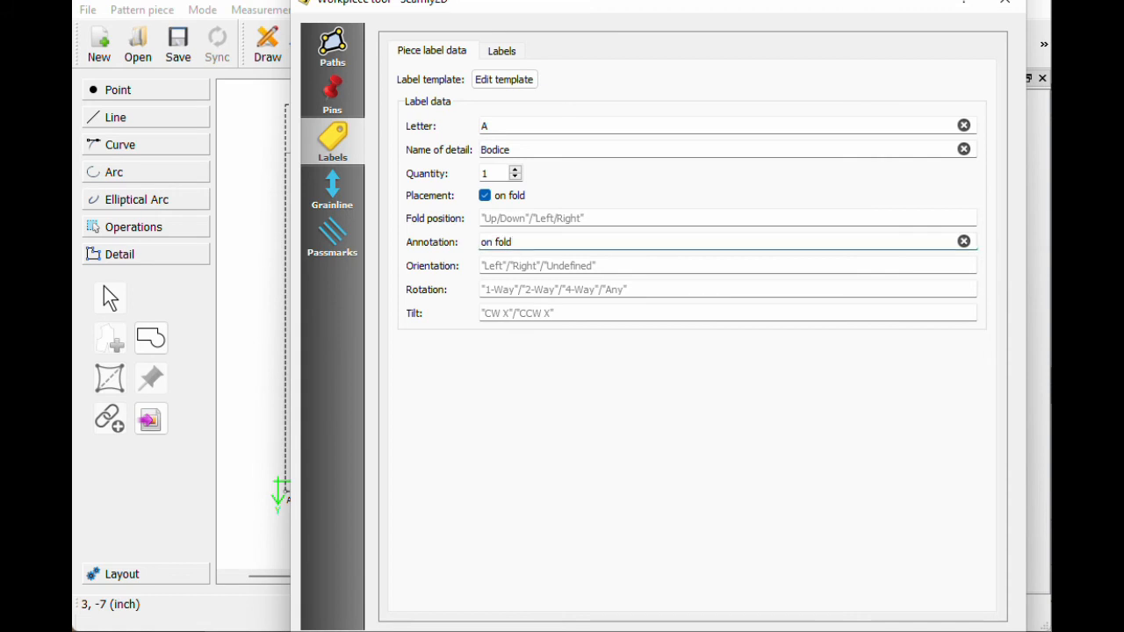
left_click(760, 630)
Step: Make the bodice's detail label visible at 3 × 3 inches and drag it inside the piece
right_click(393, 322)
left_click(395, 333)
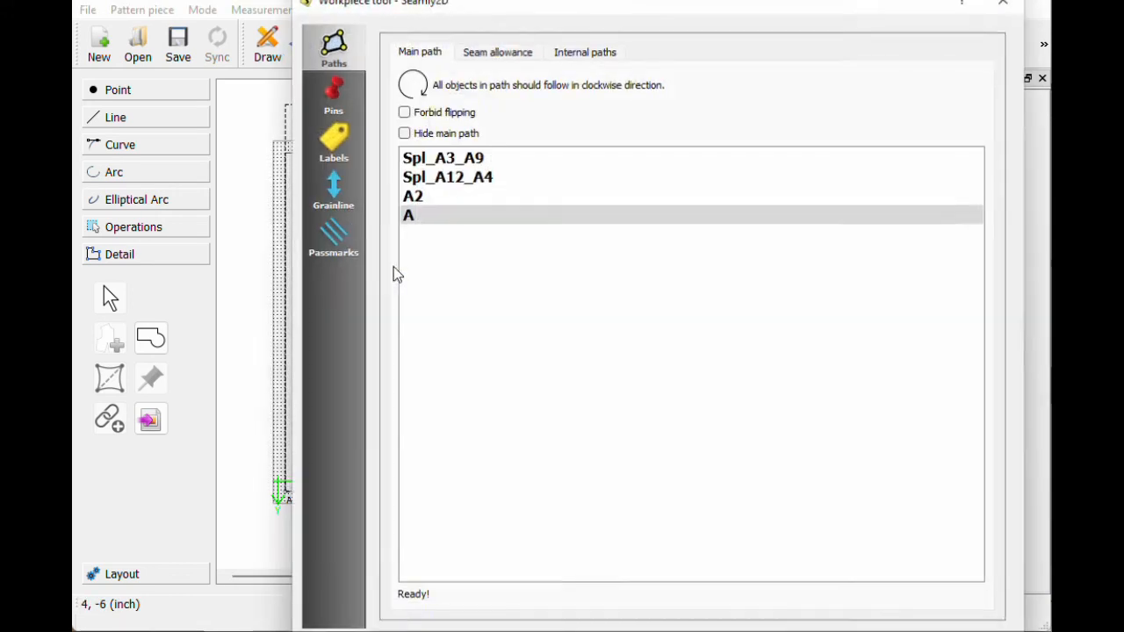
left_click(333, 141)
left_click(502, 51)
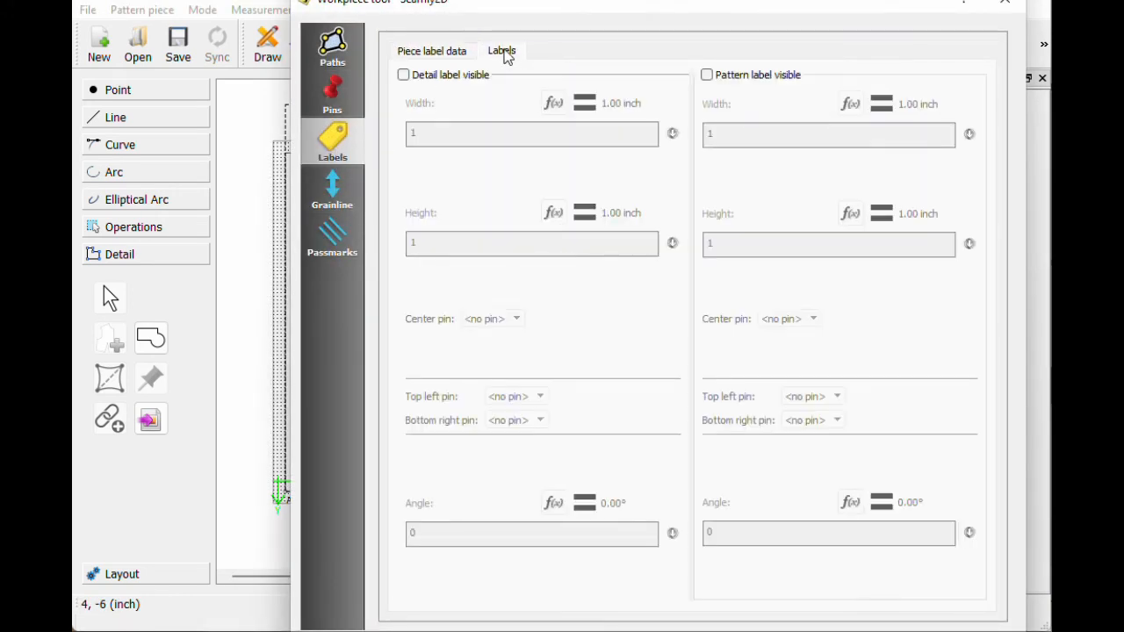
left_click(404, 76)
type("3")
left_click(418, 242)
type("33")
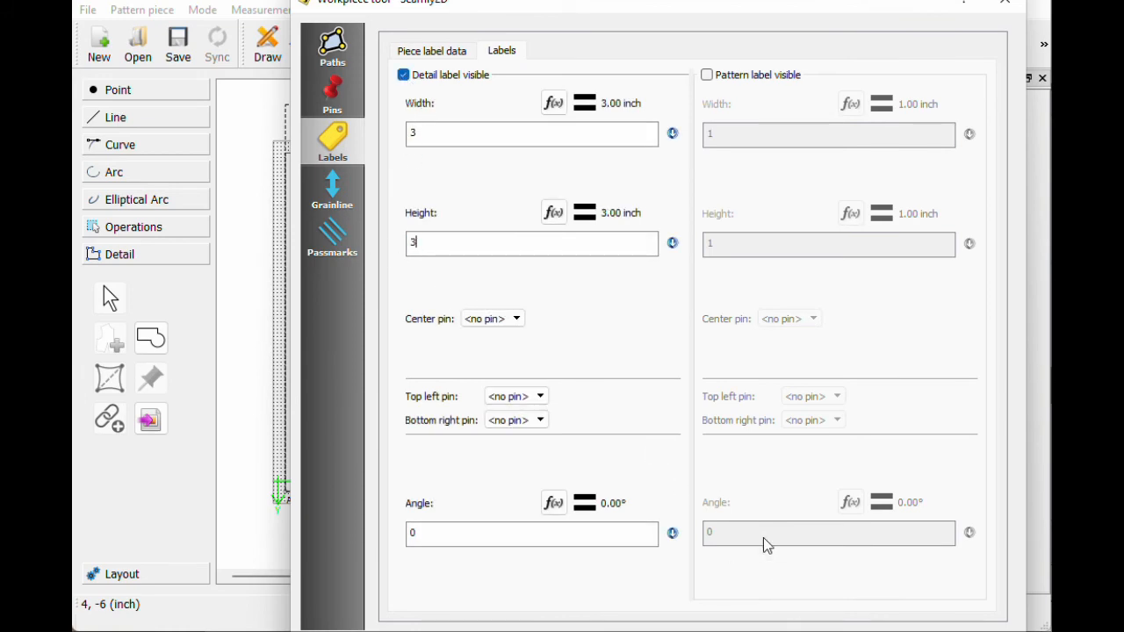
key("Return")
left_click_drag(363, 426, 397, 331)
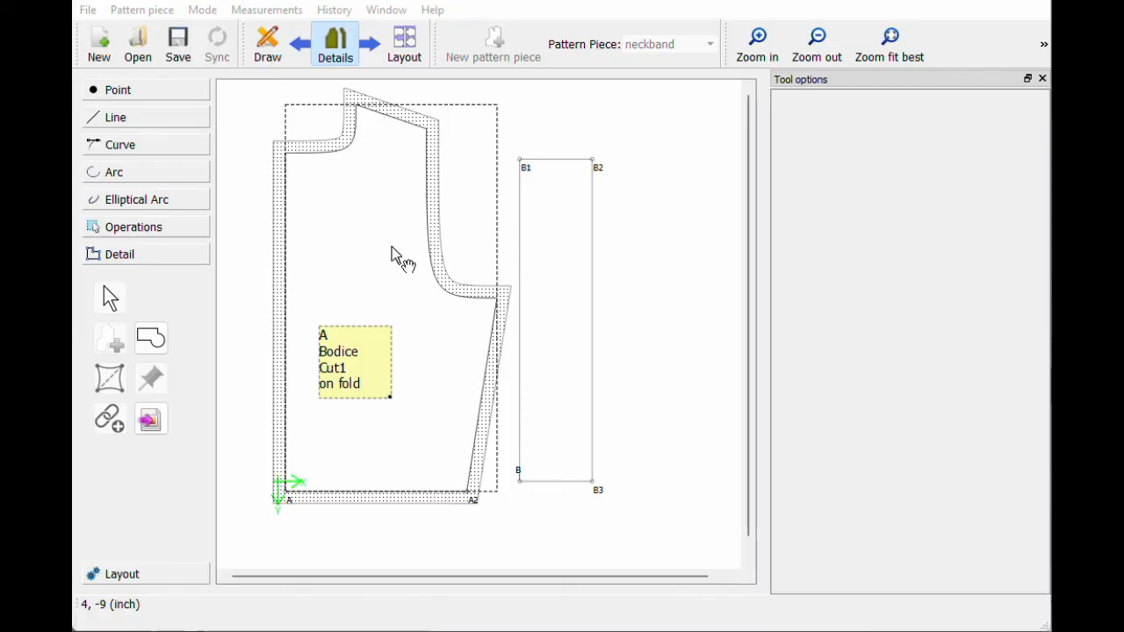
right_click(397, 253)
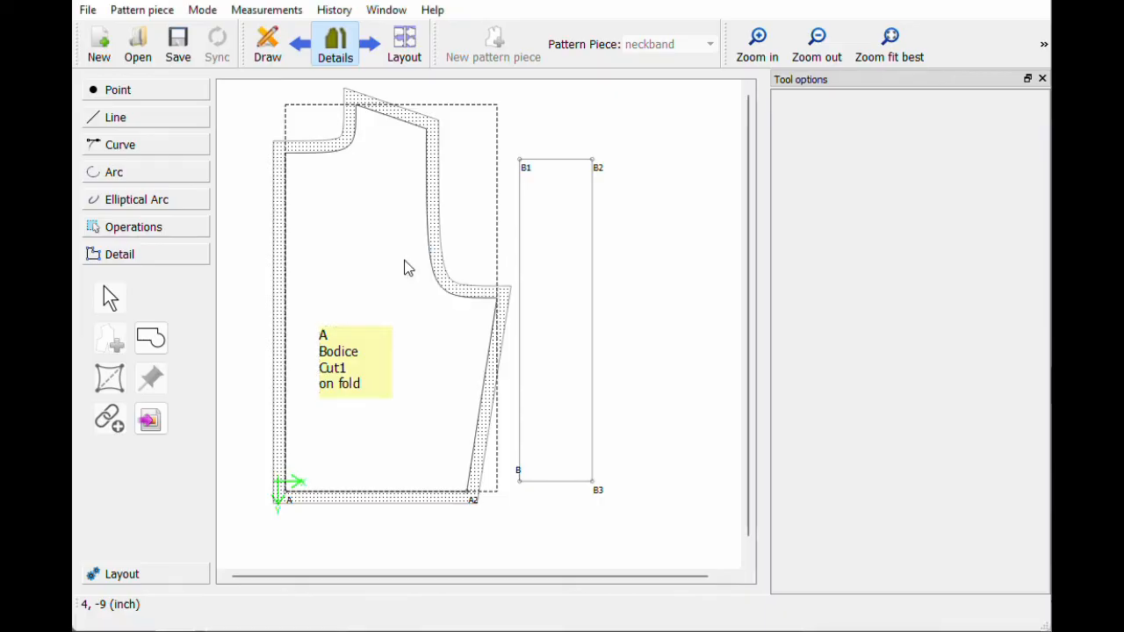
left_click(406, 262)
Step: Make the bodice grainline visible with length 10 and move it onto the bodice
left_click(345, 195)
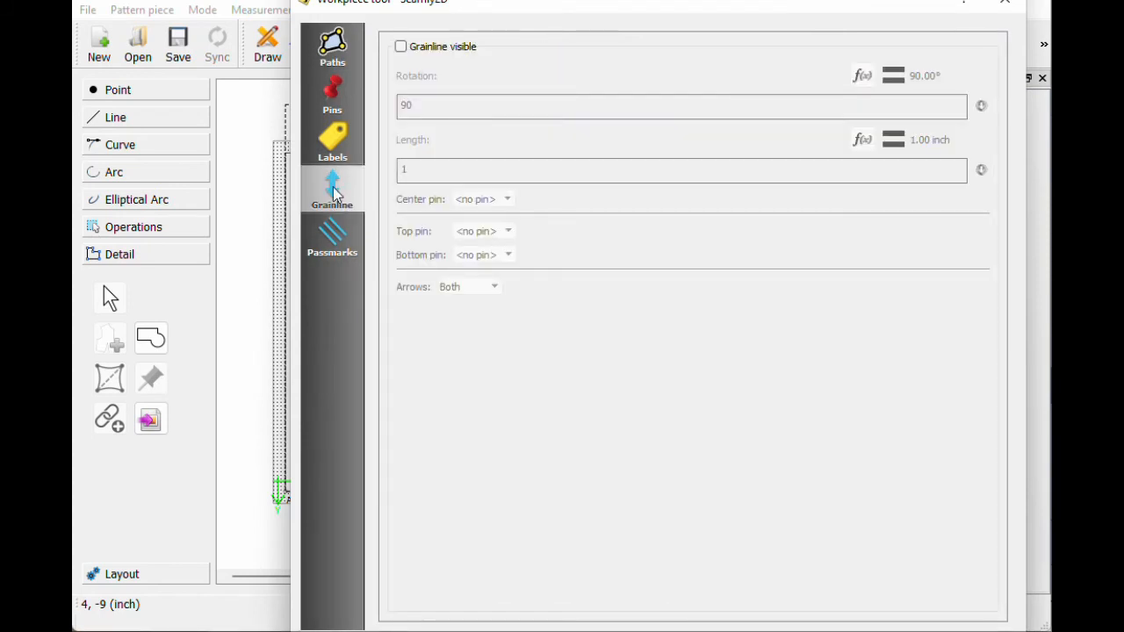
left_click(400, 46)
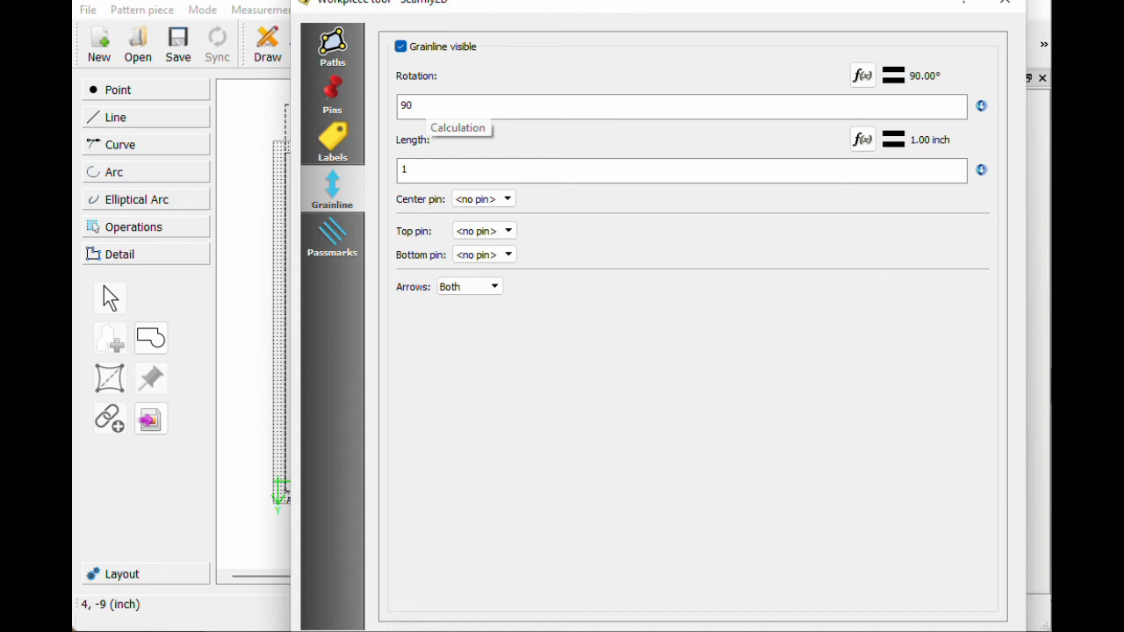
left_click(415, 170)
type("10")
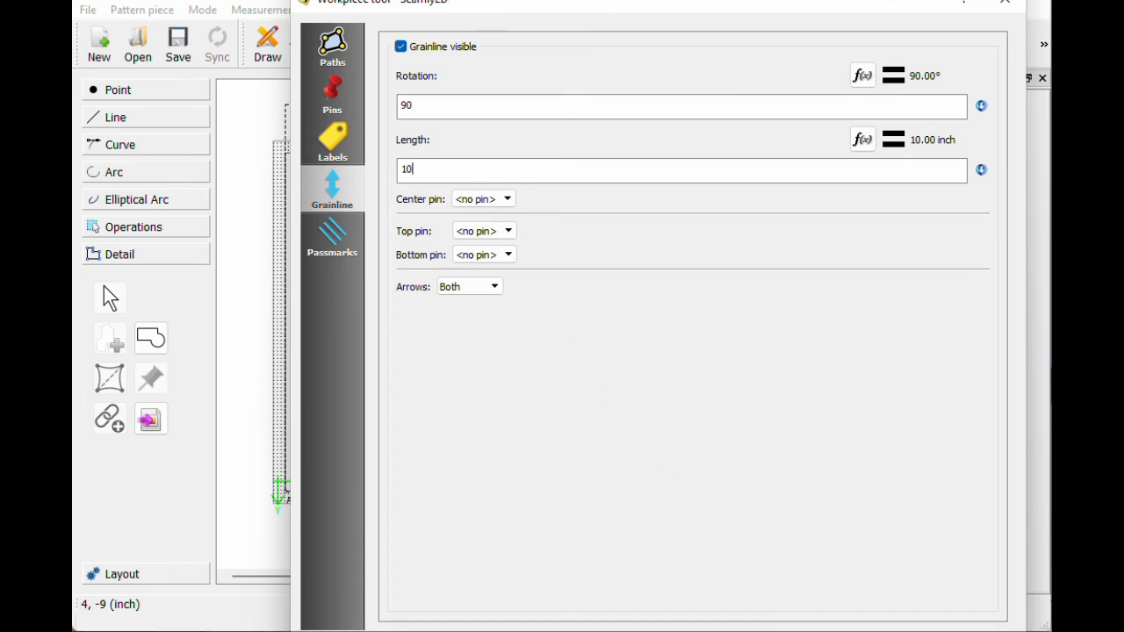
key("Return")
left_click_drag(295, 242, 366, 223)
Step: Set the bodice grainline rotation to 45°
right_click(383, 244)
left_click(373, 234)
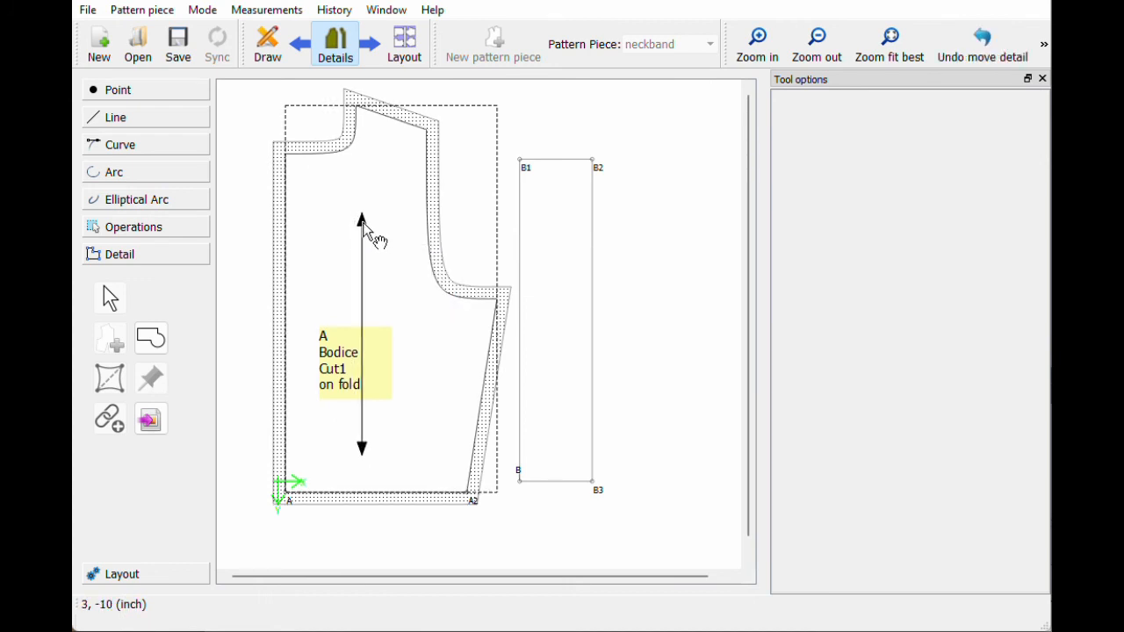
right_click(384, 223)
left_click(392, 231)
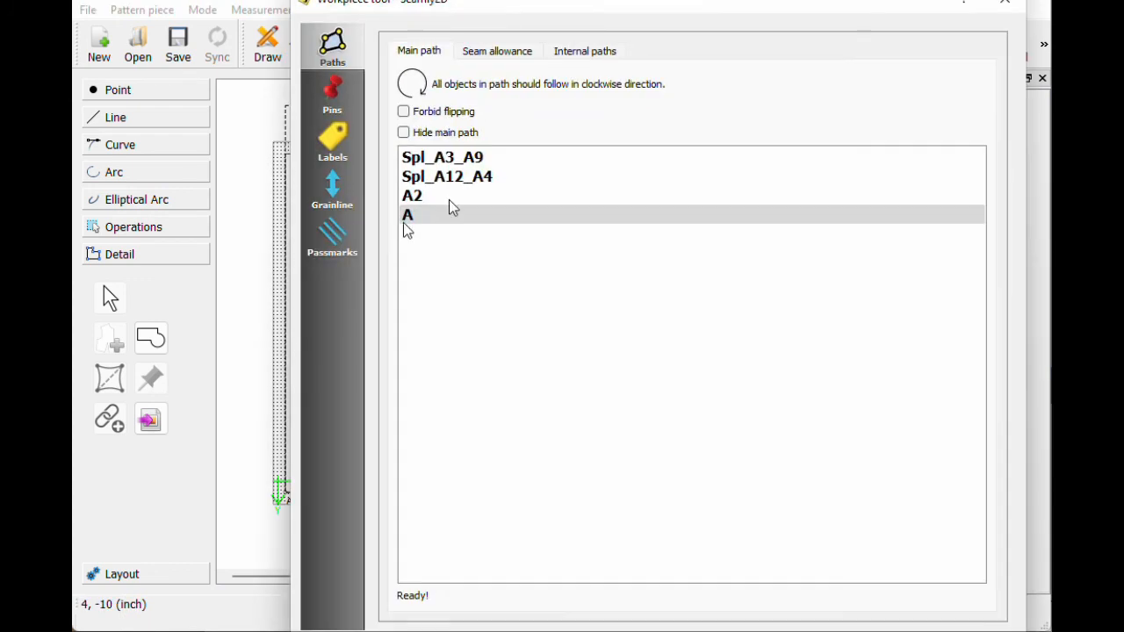
left_click(332, 189)
type("45")
key("Return")
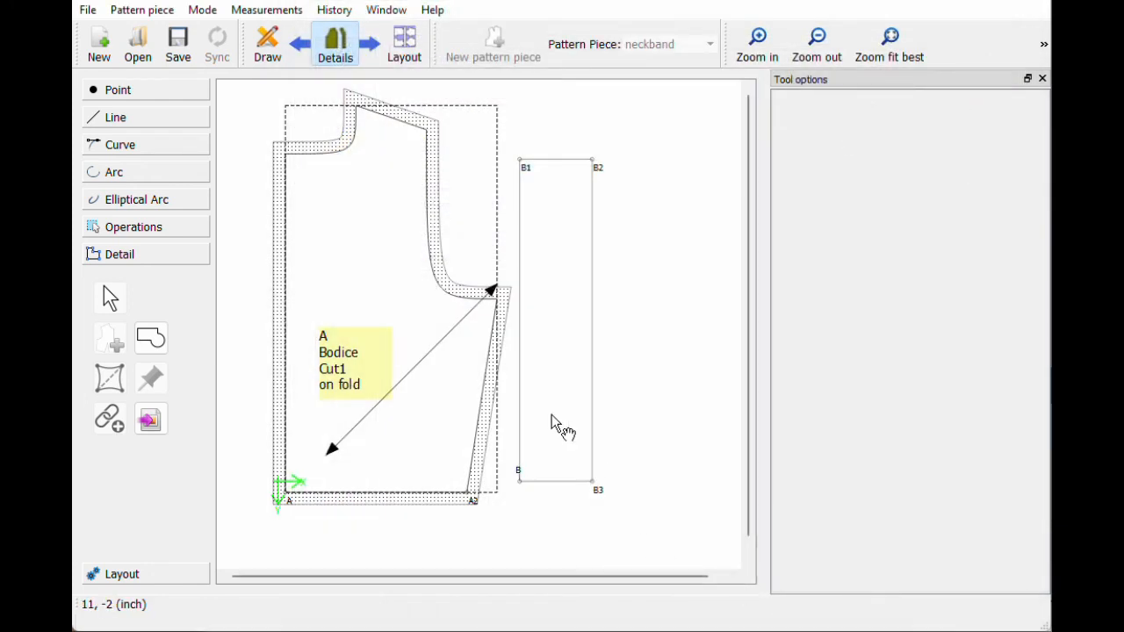
Step: Fit the diagonal grainline to the bodice's lower-left corner and nudge the neckband right
left_click_drag(494, 295, 490, 320)
left_click_drag(326, 482, 301, 480)
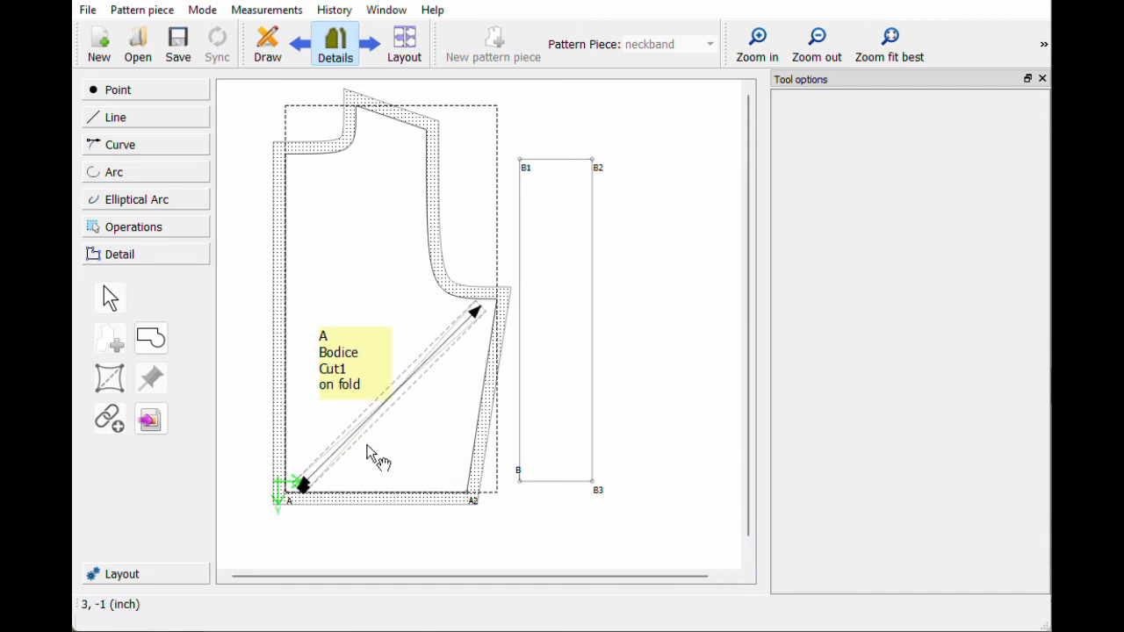
mouse_move(371, 410)
left_mouse_down()
mouse_move(366, 400)
mouse_move(368, 420)
left_mouse_up()
left_click(667, 218)
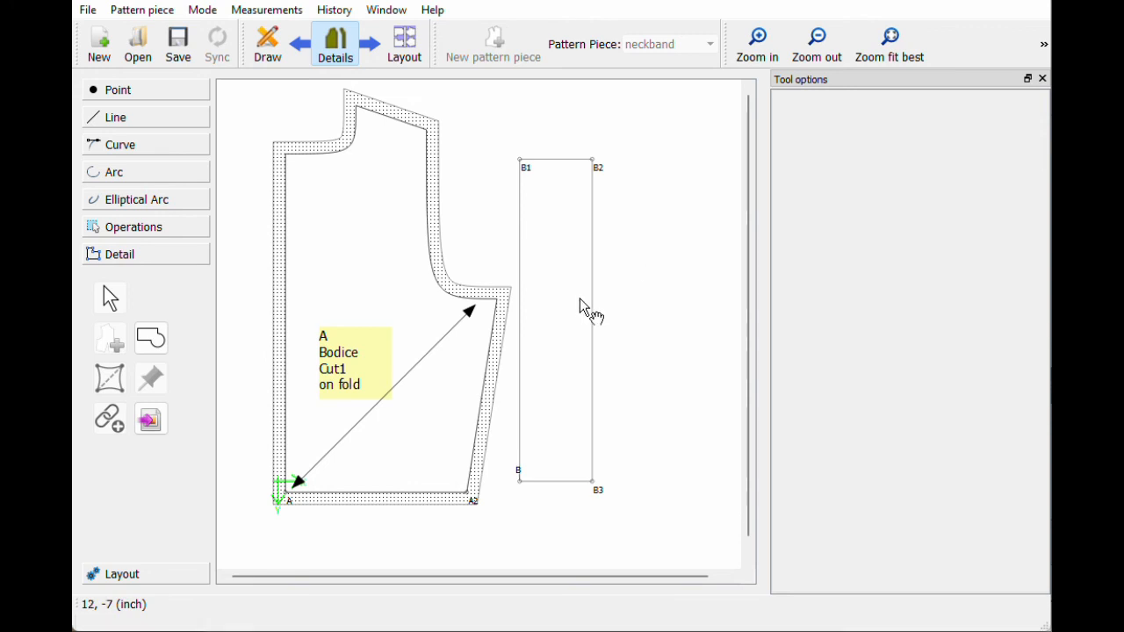
left_click_drag(552, 322, 576, 324)
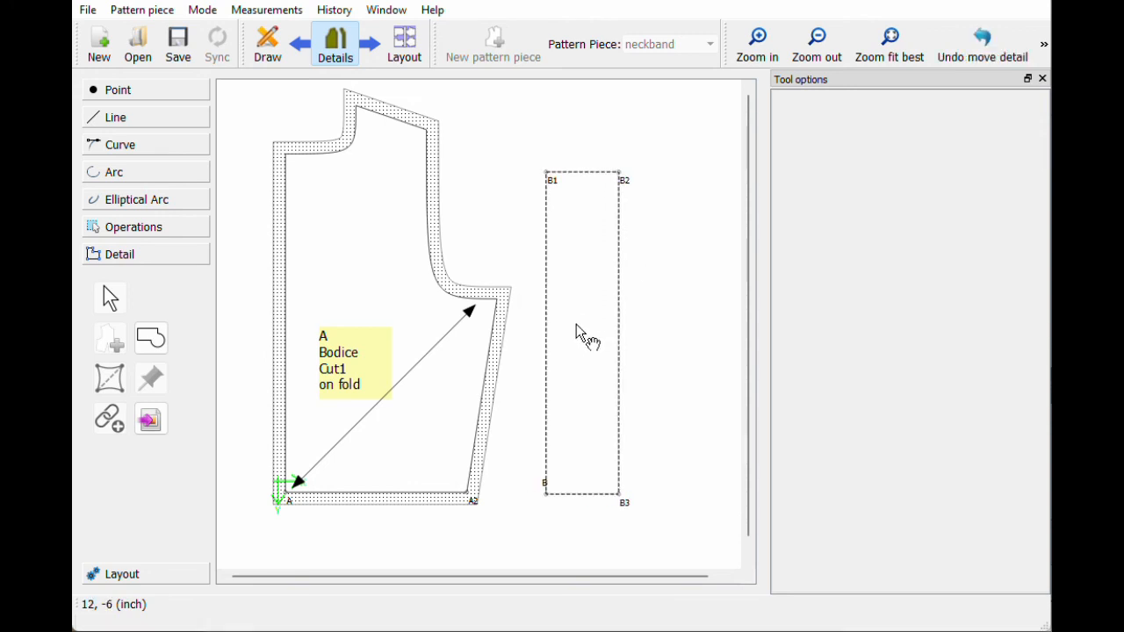
Step: Turn on the seam allowance for the neckband piece
right_click(576, 324)
left_click(606, 334)
left_click(456, 54)
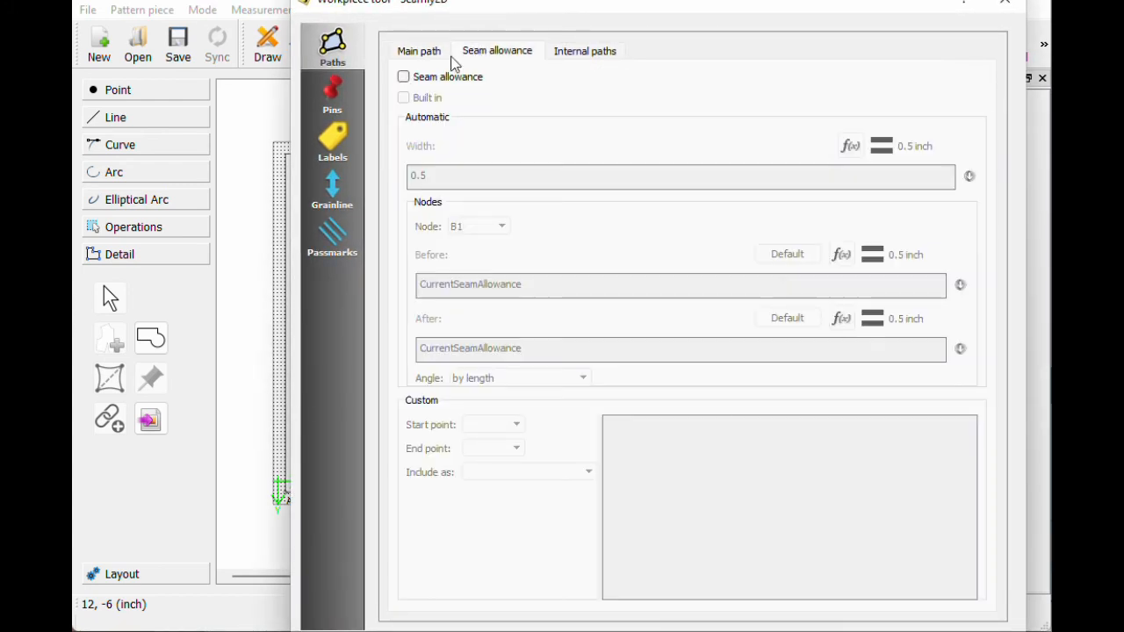
left_click(403, 78)
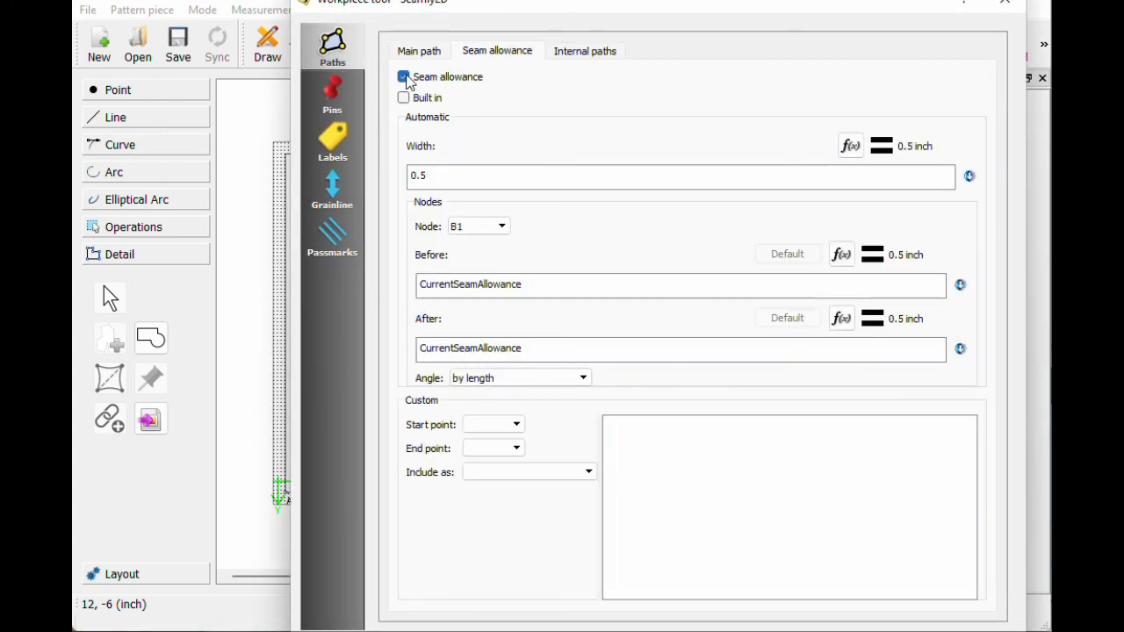
Step: Import the example.xml label template for the neckband
left_click(332, 141)
left_click(520, 81)
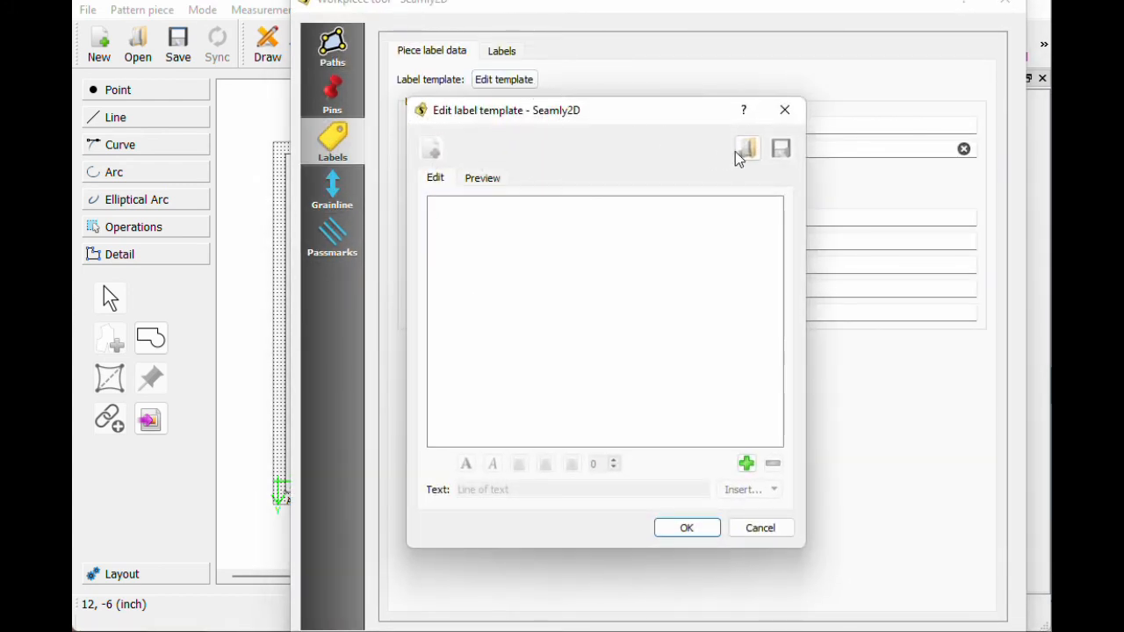
left_click(745, 149)
double_click(513, 219)
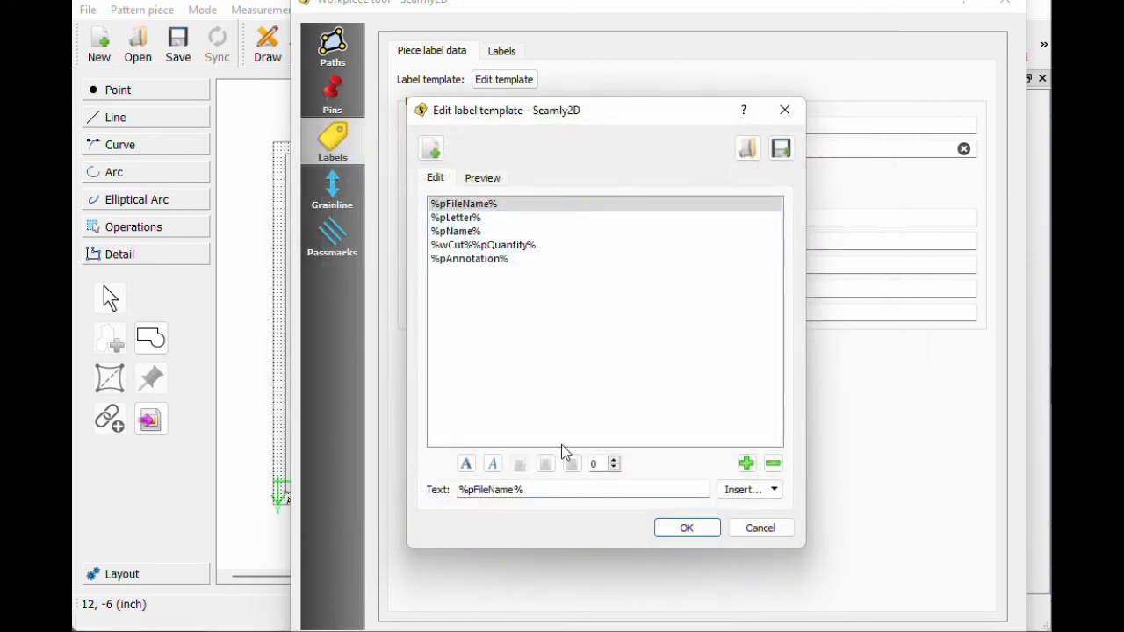
left_click(685, 530)
Step: Enter neckband label data: letter B, name neckline, quantity 2
left_click(547, 123)
type("B")
key("Tab")
type("neck")
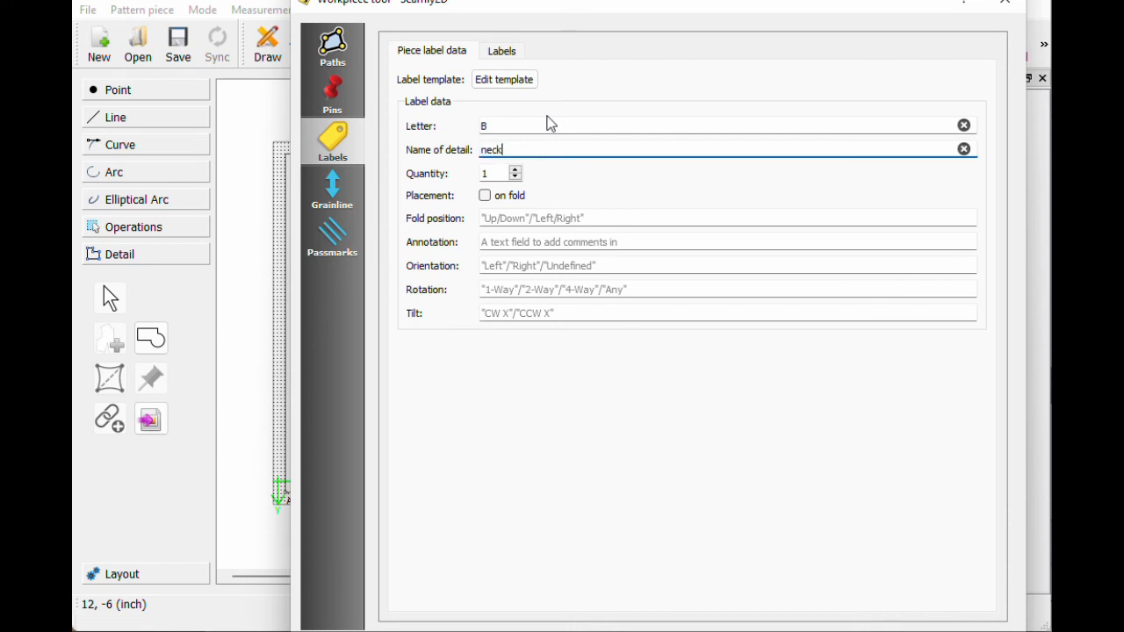
type("line")
key("Tab")
left_click(516, 169)
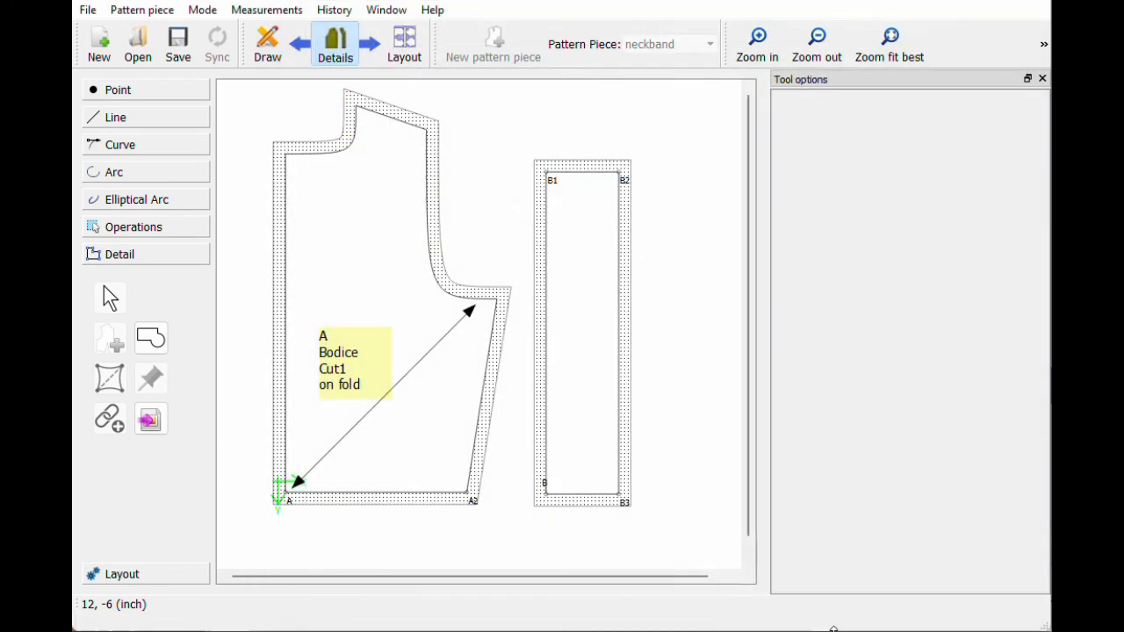
Step: Make the neckband's detail label visible at width 3 and height 3 inches
right_click(600, 344)
left_click(619, 347)
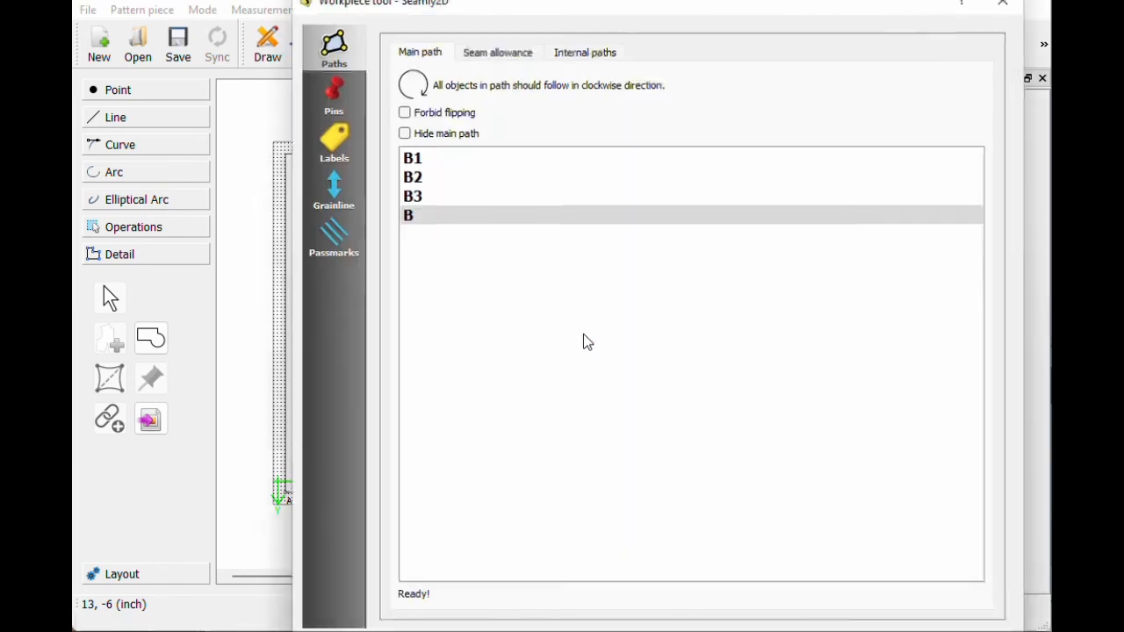
left_click(343, 143)
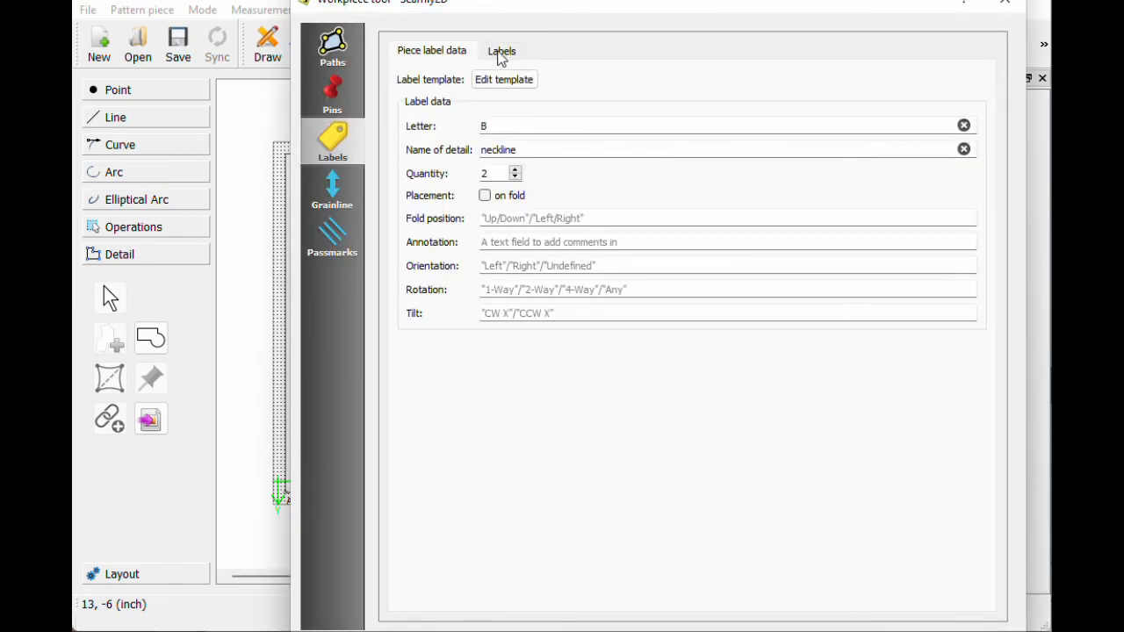
left_click(500, 53)
left_click(403, 75)
double_click(411, 132)
type("3")
double_click(412, 243)
type("3")
left_click(419, 78)
left_click(425, 81)
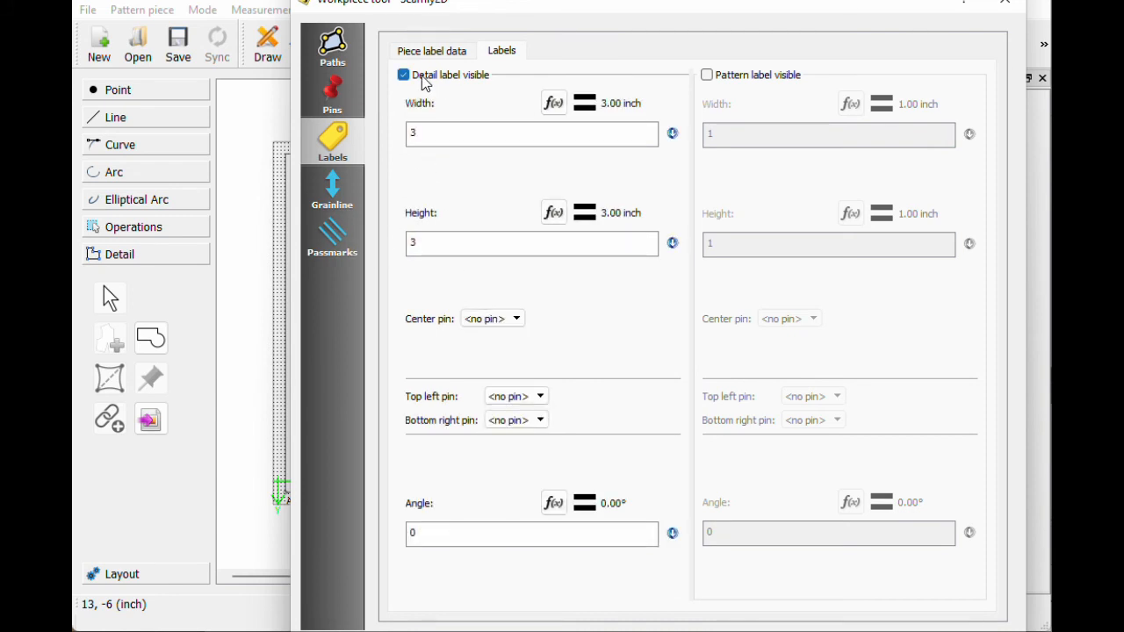
left_click(420, 54)
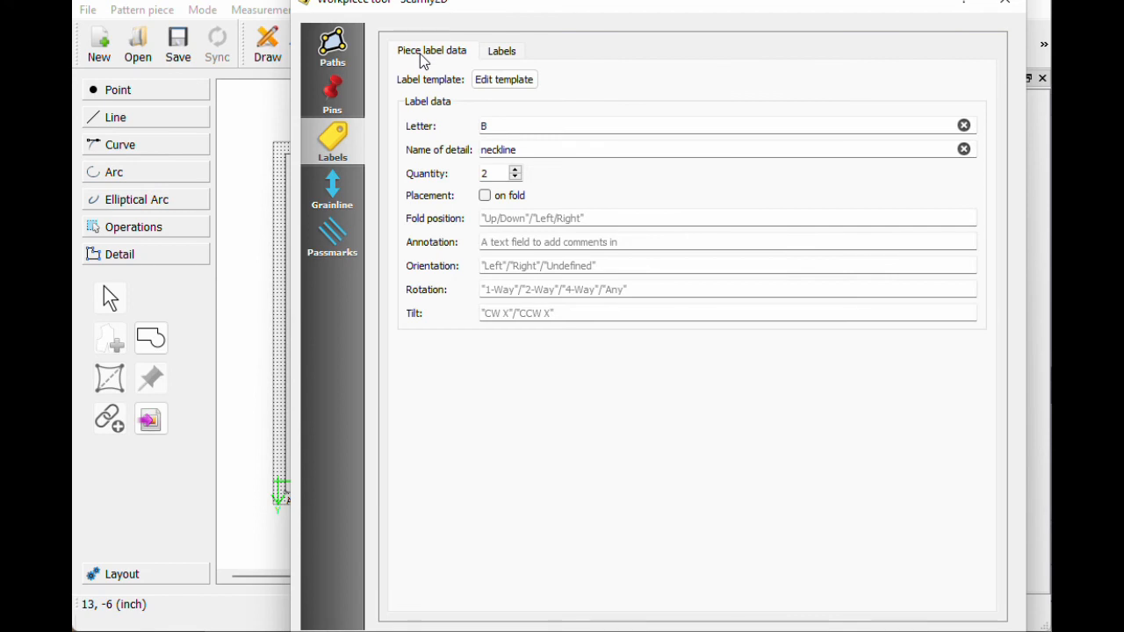
left_click(503, 53)
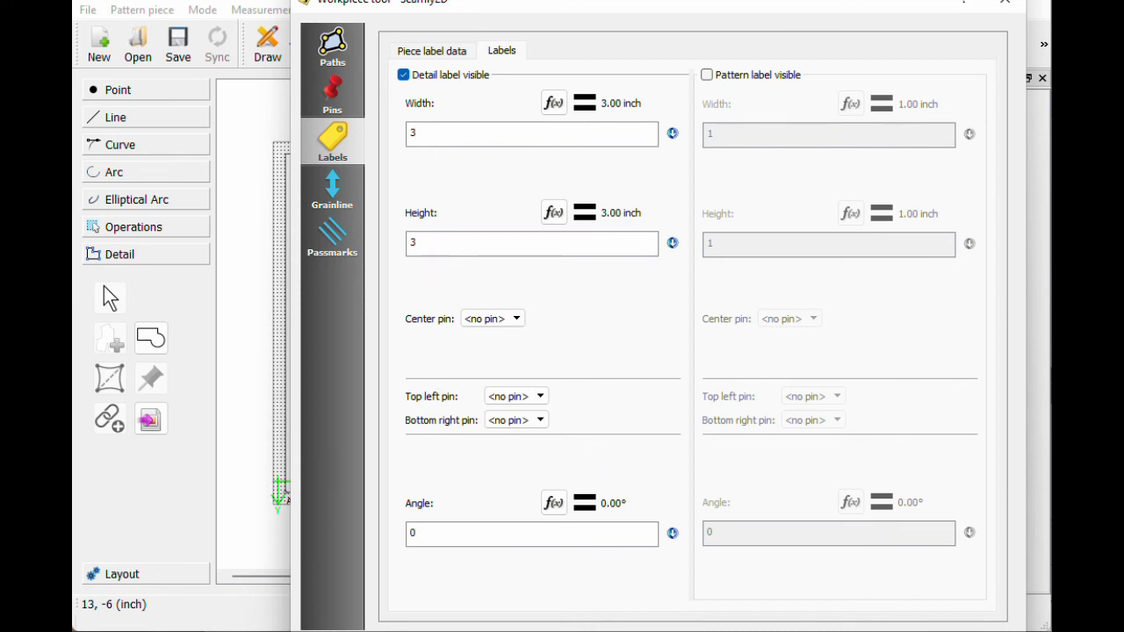
key("Return")
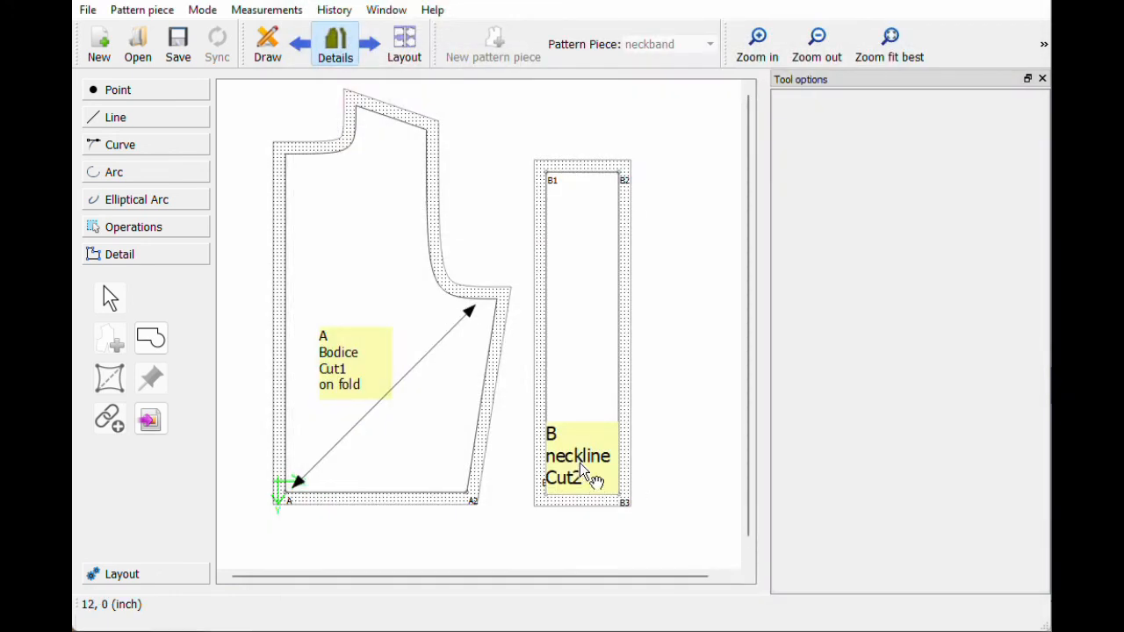
Step: Drag label B up to the middle of the neckband and shrink it to fit
left_click_drag(580, 464, 588, 349)
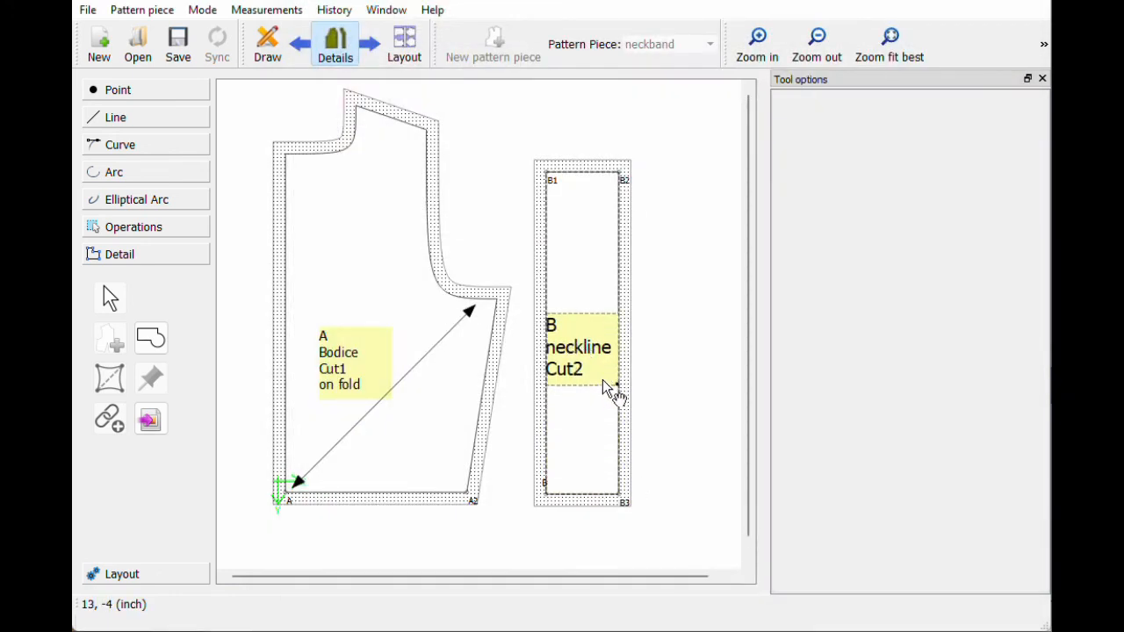
mouse_move(617, 385)
left_mouse_down()
mouse_move(575, 352)
mouse_move(641, 368)
mouse_move(563, 348)
mouse_move(597, 409)
mouse_move(620, 400)
mouse_move(609, 377)
left_mouse_up()
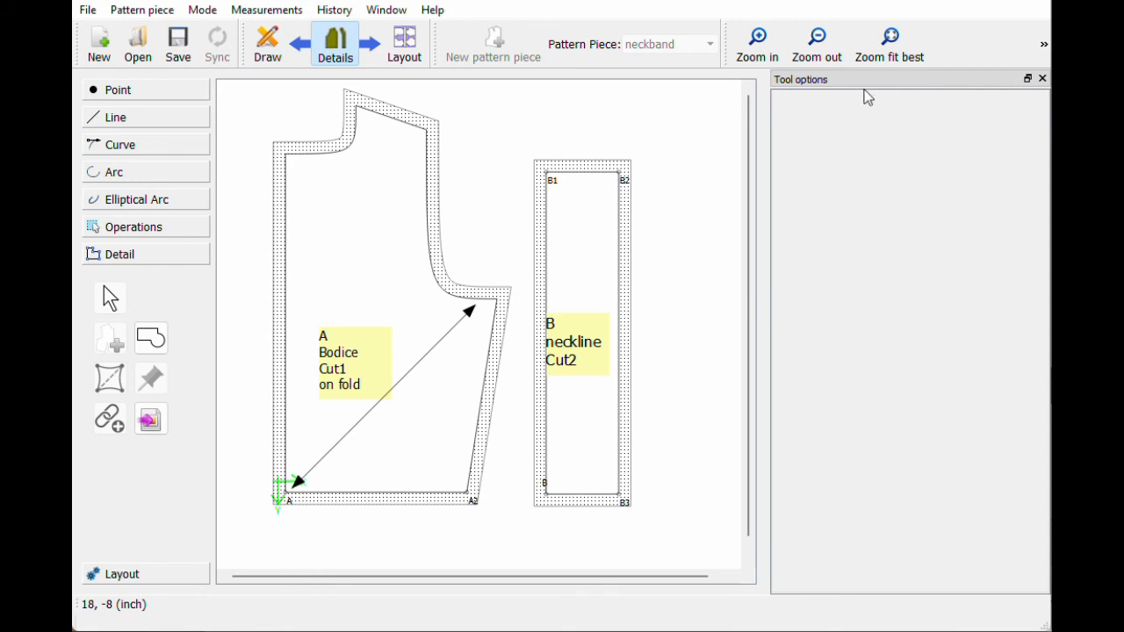
left_click(142, 11)
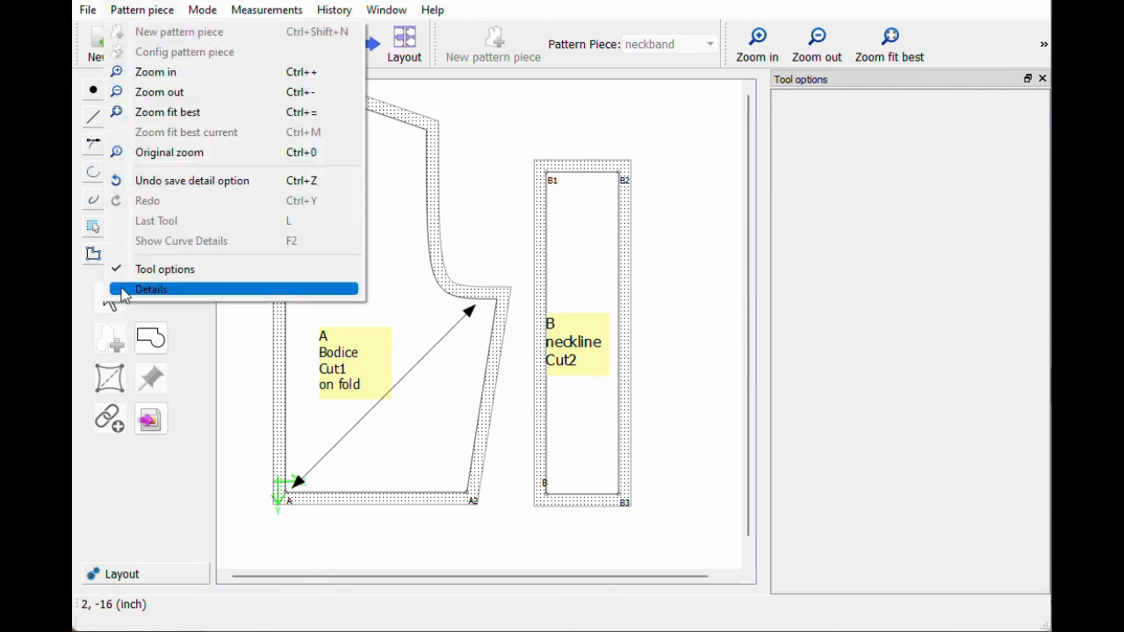
Step: Show the Details panel, redock it on the right and enlarge the pattern-piece list
left_click(167, 292)
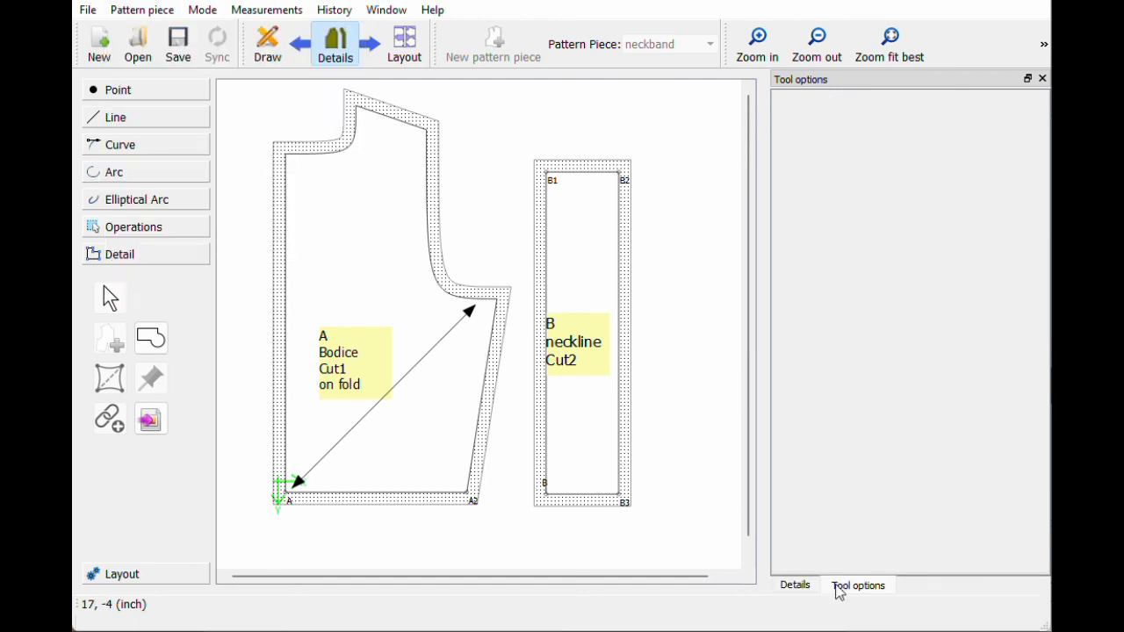
left_click(799, 586)
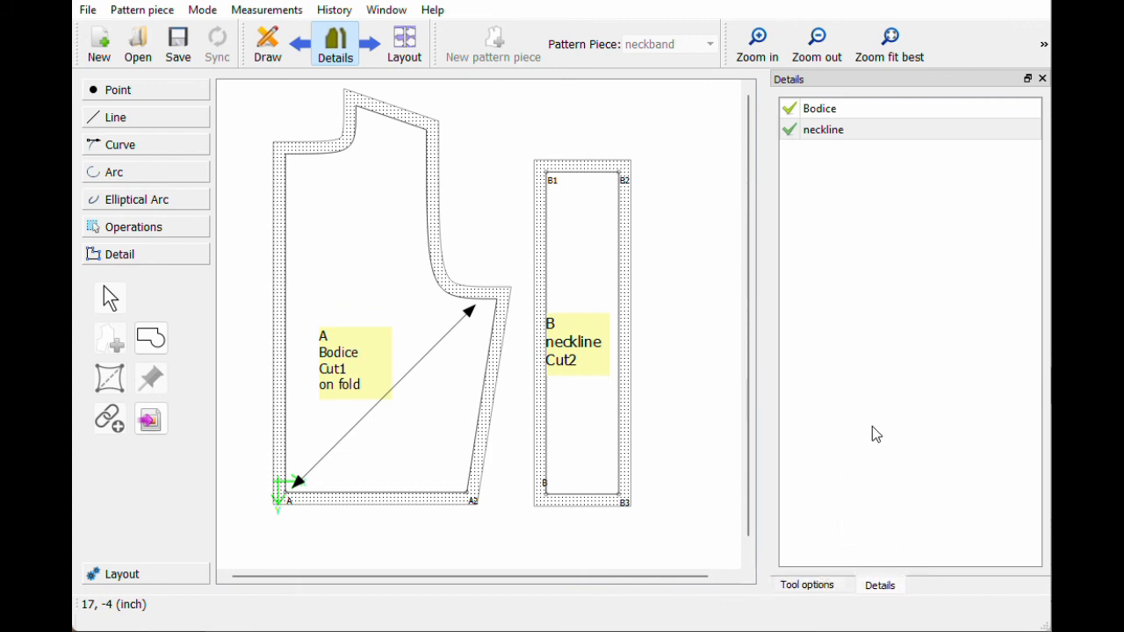
left_click(1029, 80)
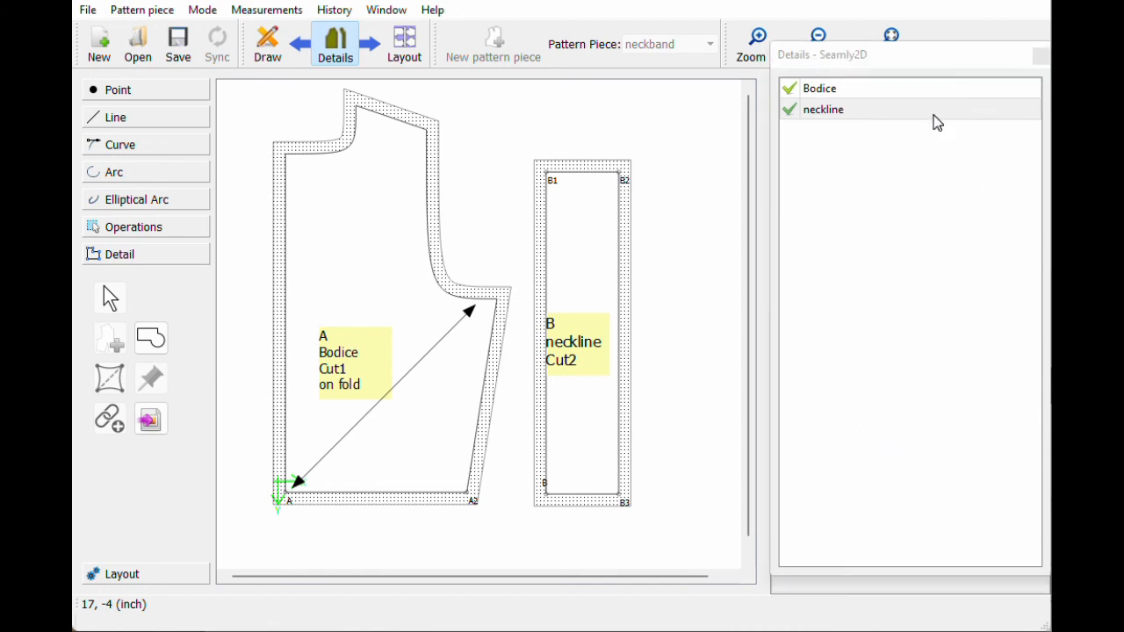
left_click_drag(843, 64, 846, 99)
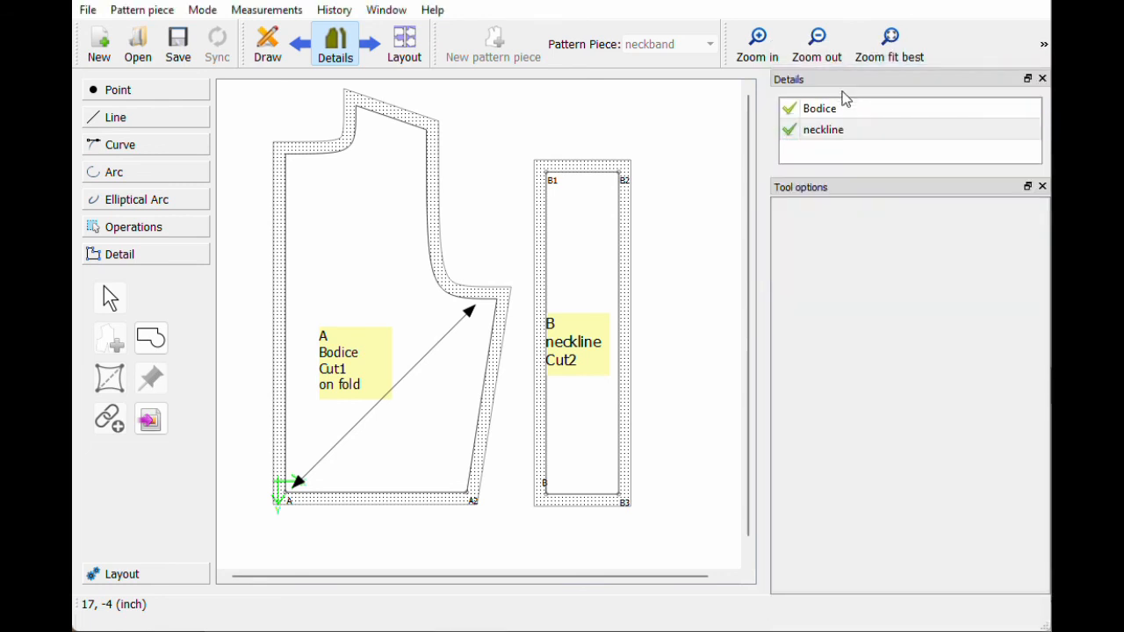
left_click_drag(840, 173, 832, 299)
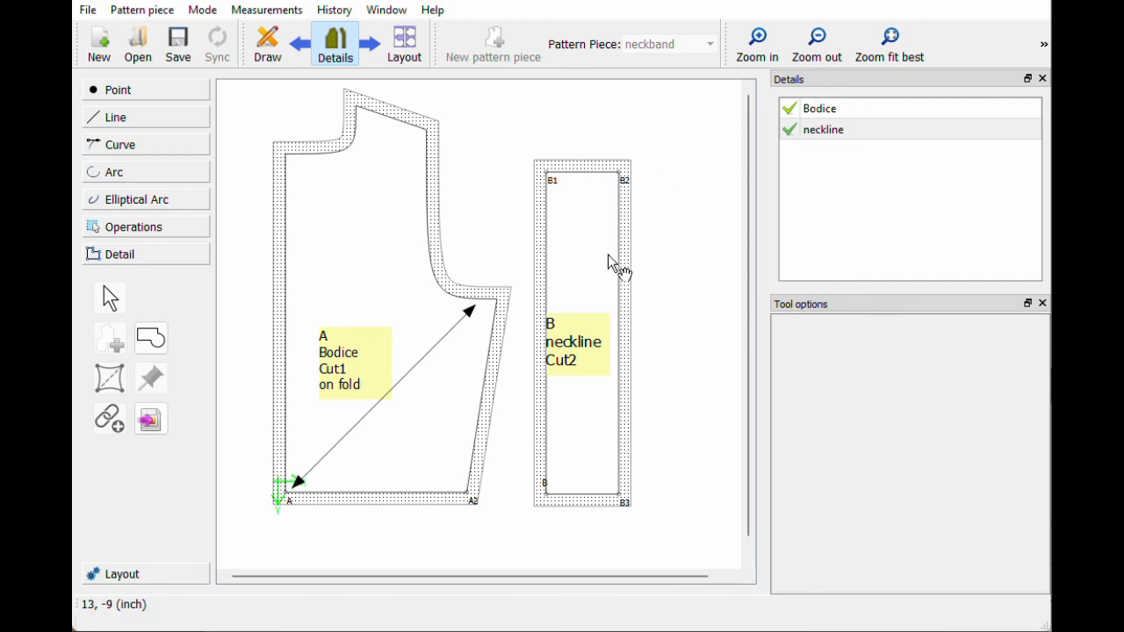
Step: Move the neckline band slightly right and down, then deselect the pieces
left_click(851, 133)
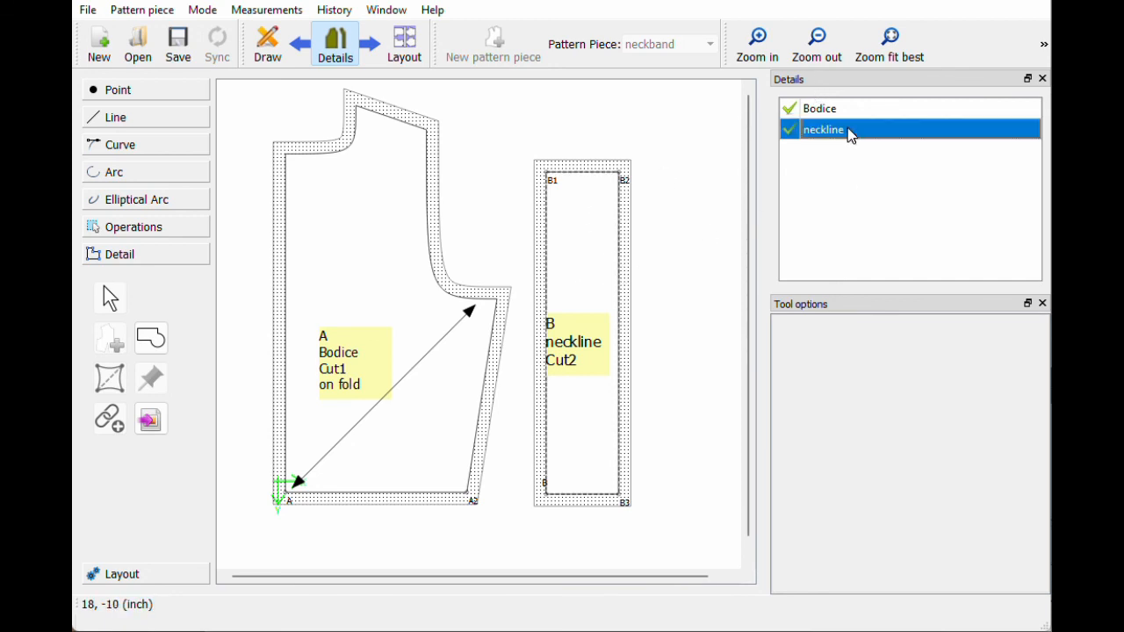
left_click_drag(588, 258, 610, 267)
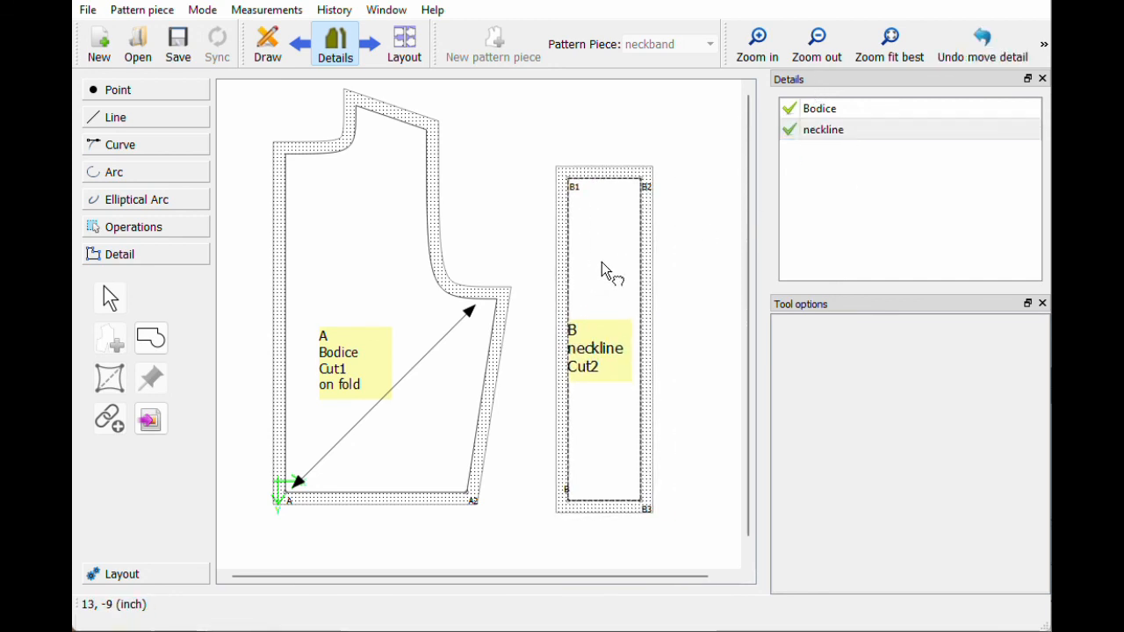
left_click(396, 281)
left_click(615, 136)
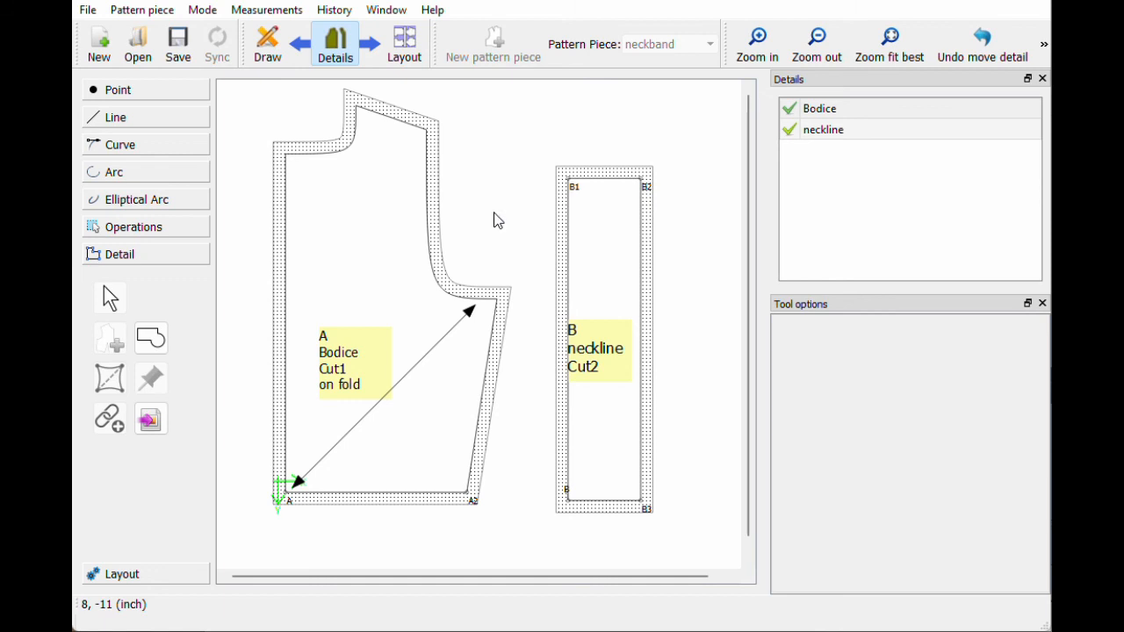
Step: Generate a layout with the default settings despite the margins warning, then return to Details
left_click(406, 48)
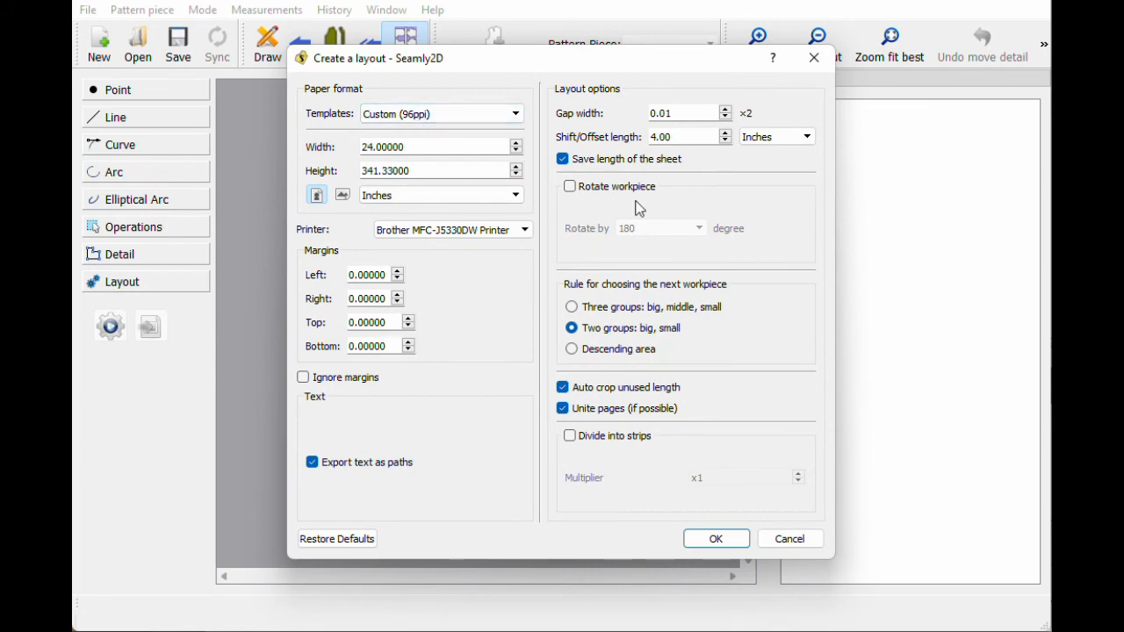
left_click(703, 549)
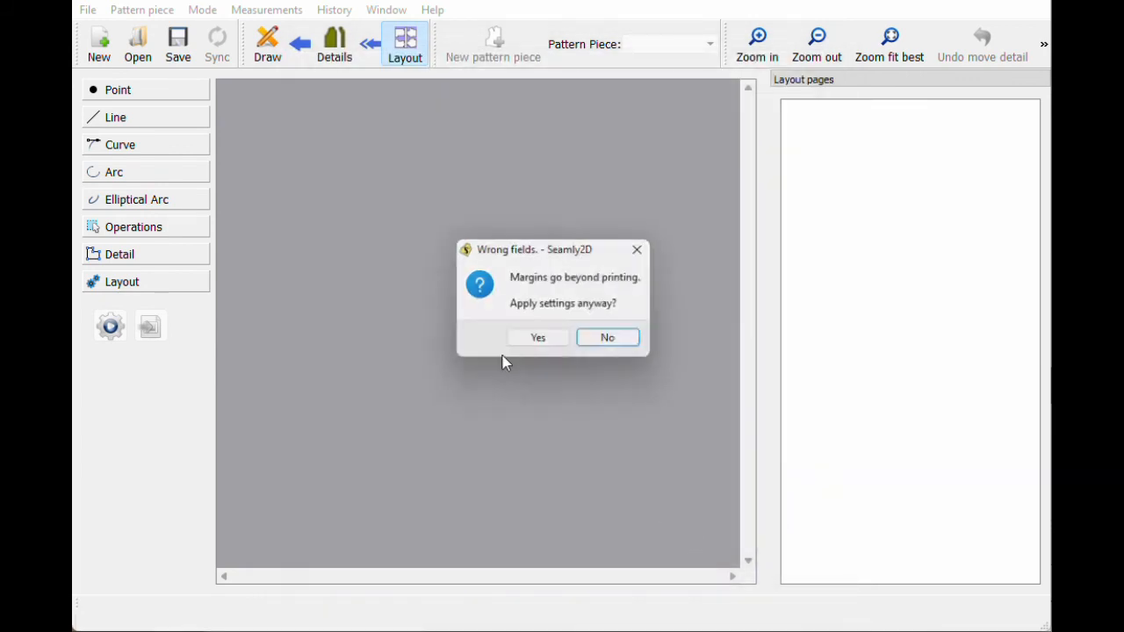
left_click(520, 347)
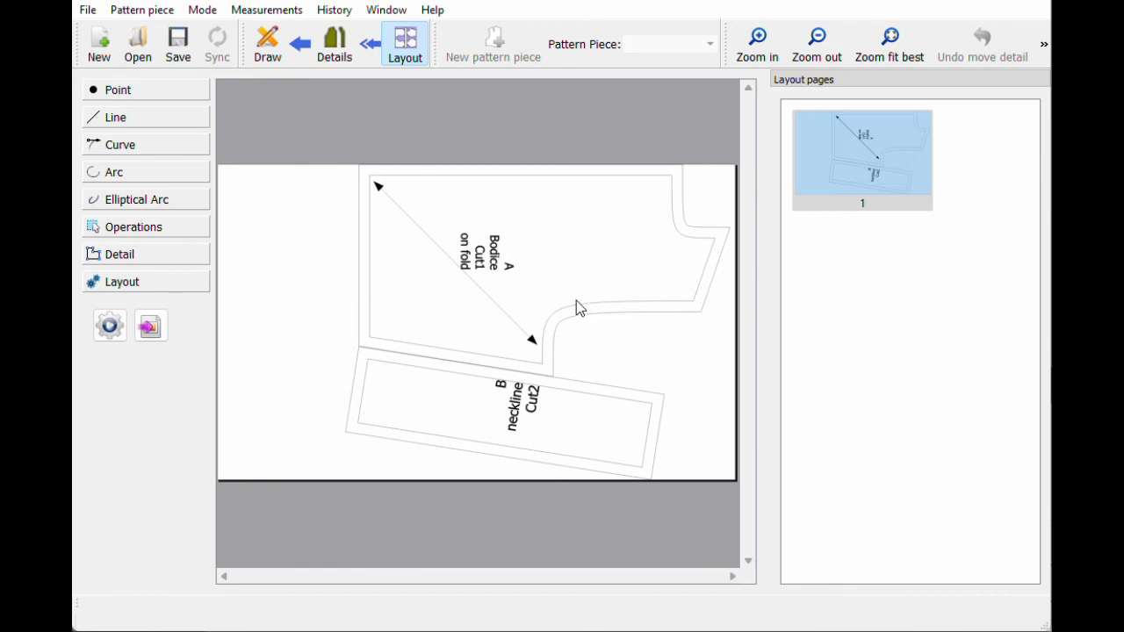
left_click(334, 45)
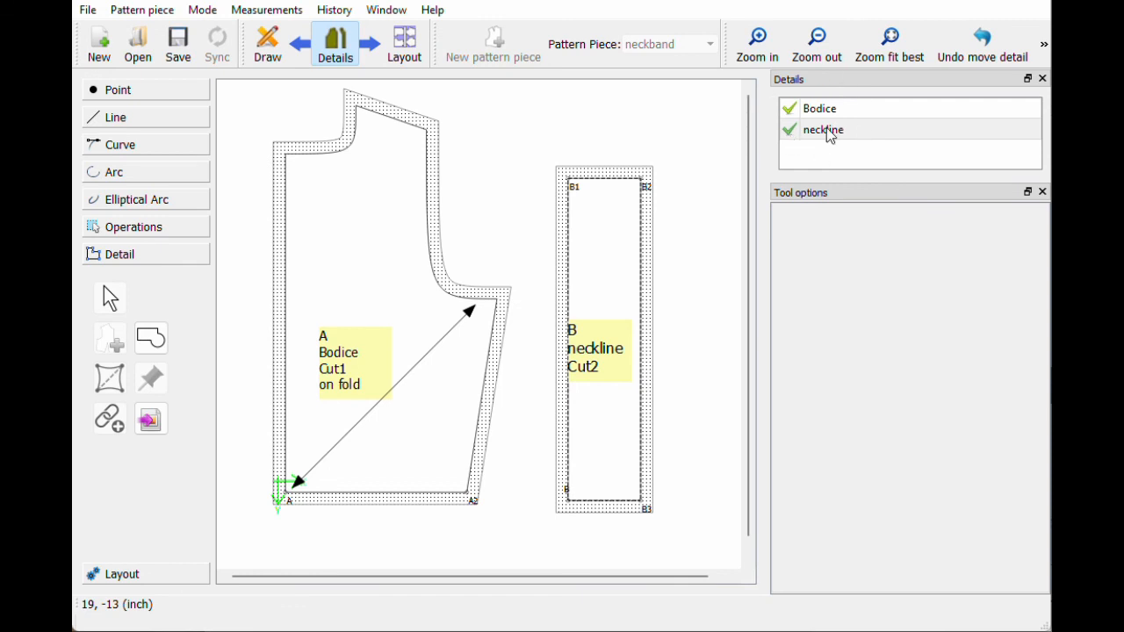
Step: Build a bodice-only layout with neckline excluded, then re-include neckline in Details
left_click(792, 132)
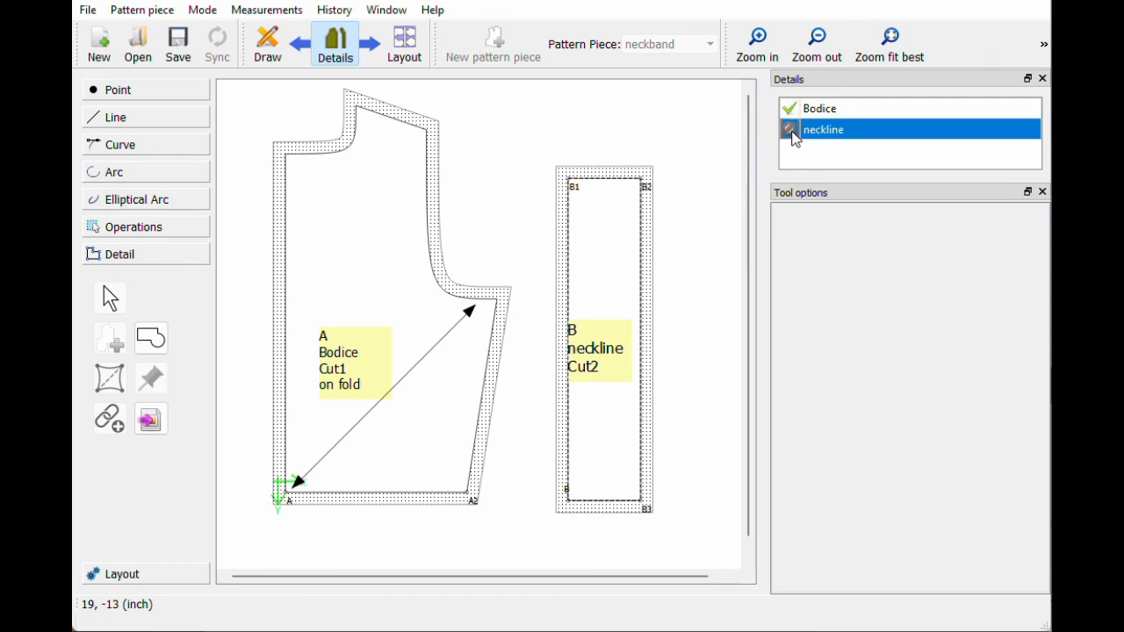
left_click(416, 58)
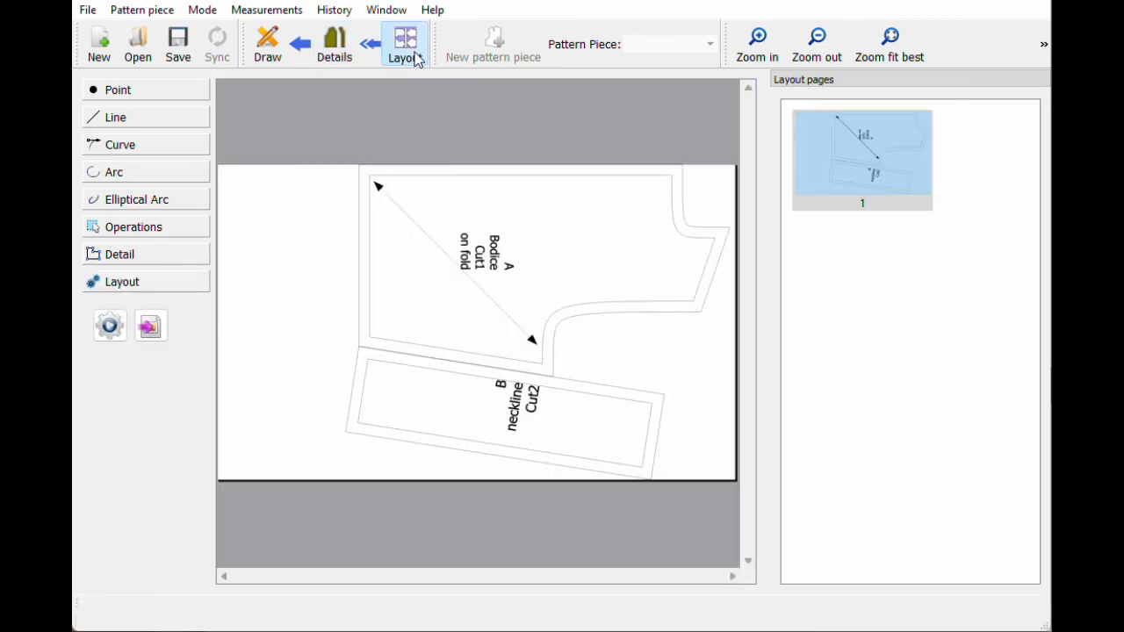
left_click(108, 329)
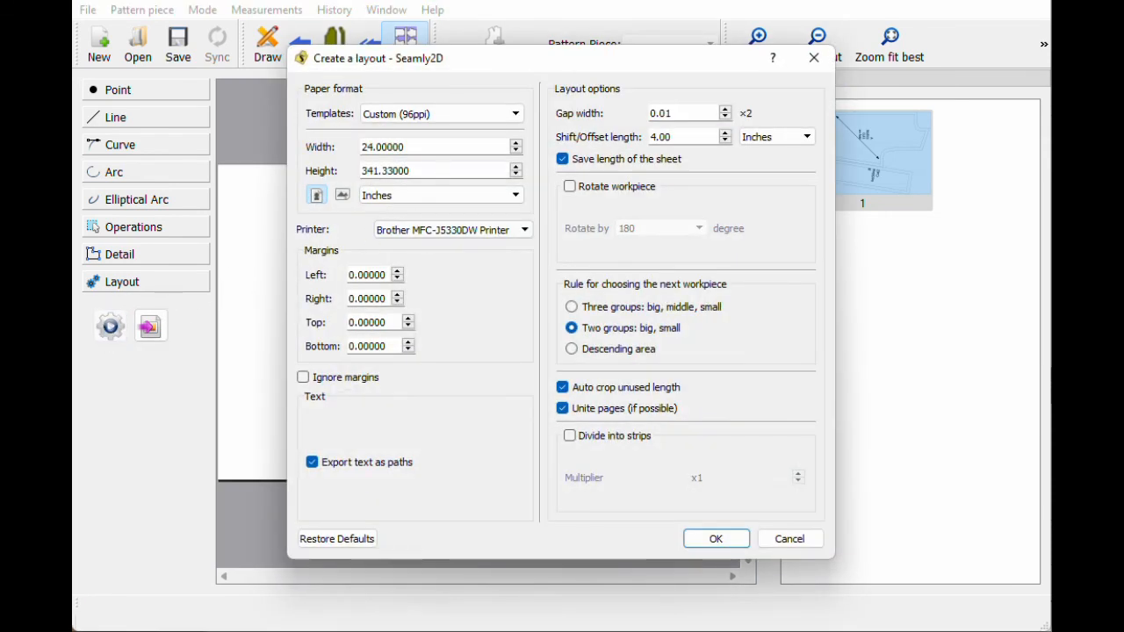
left_click(702, 540)
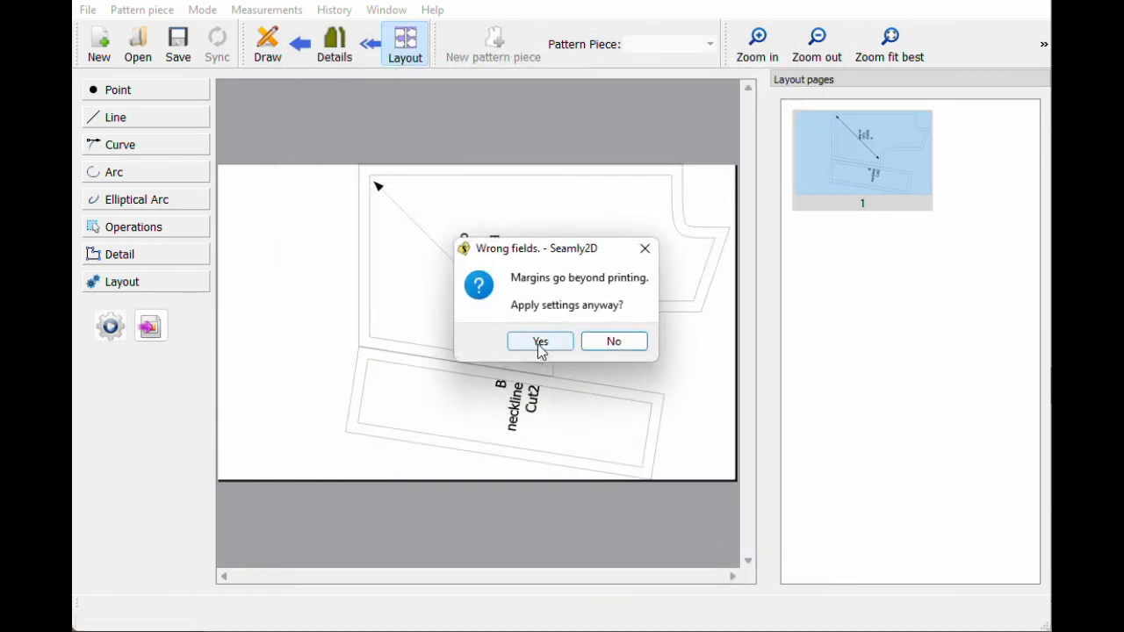
left_click(541, 345)
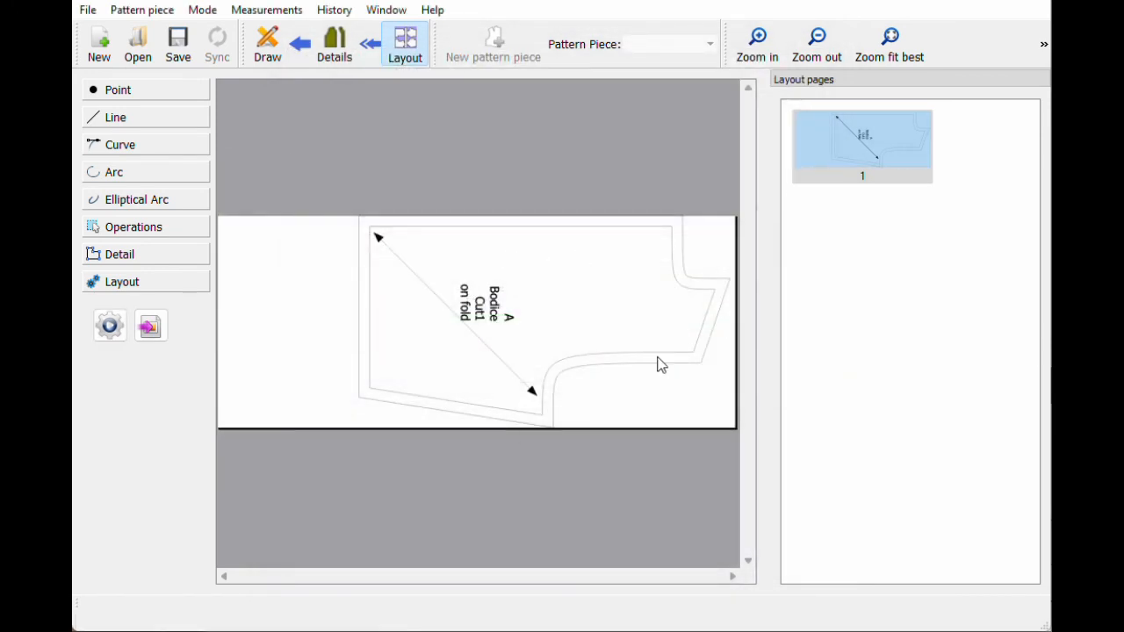
left_click(334, 48)
left_click(808, 130)
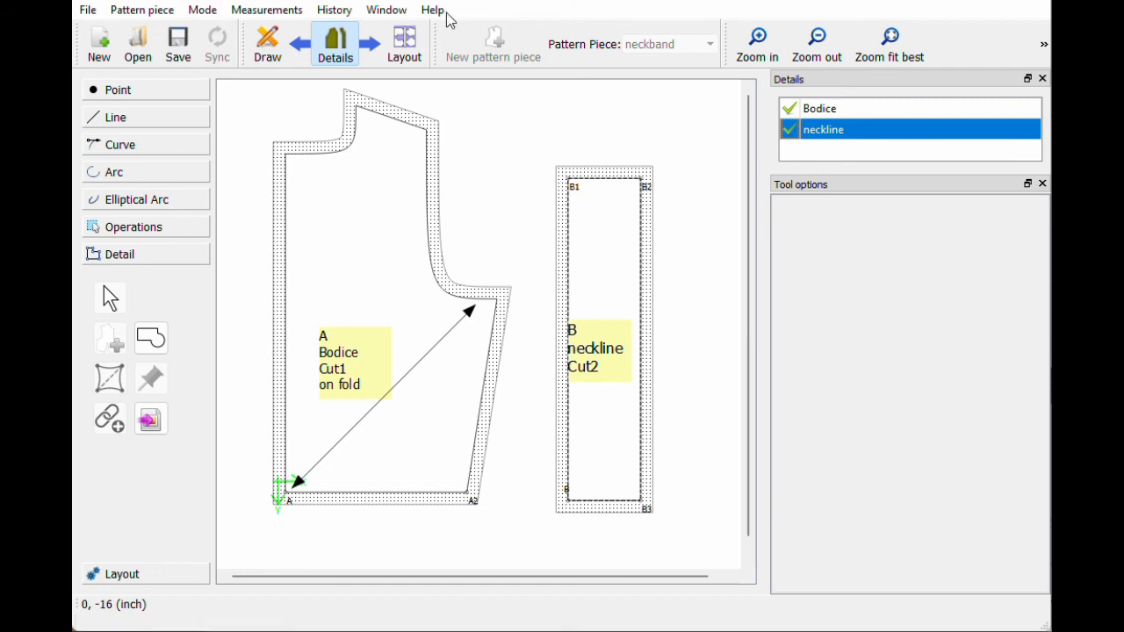
Step: Open the Create new Layout settings and enter a paper width of 15 inches
left_click(409, 51)
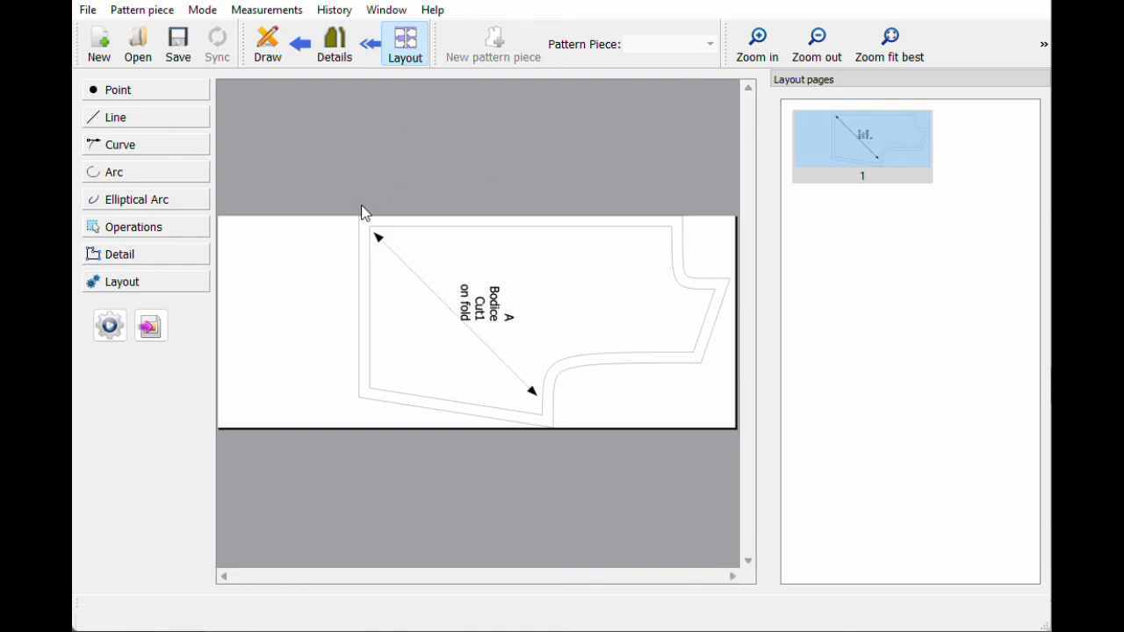
left_click(336, 48)
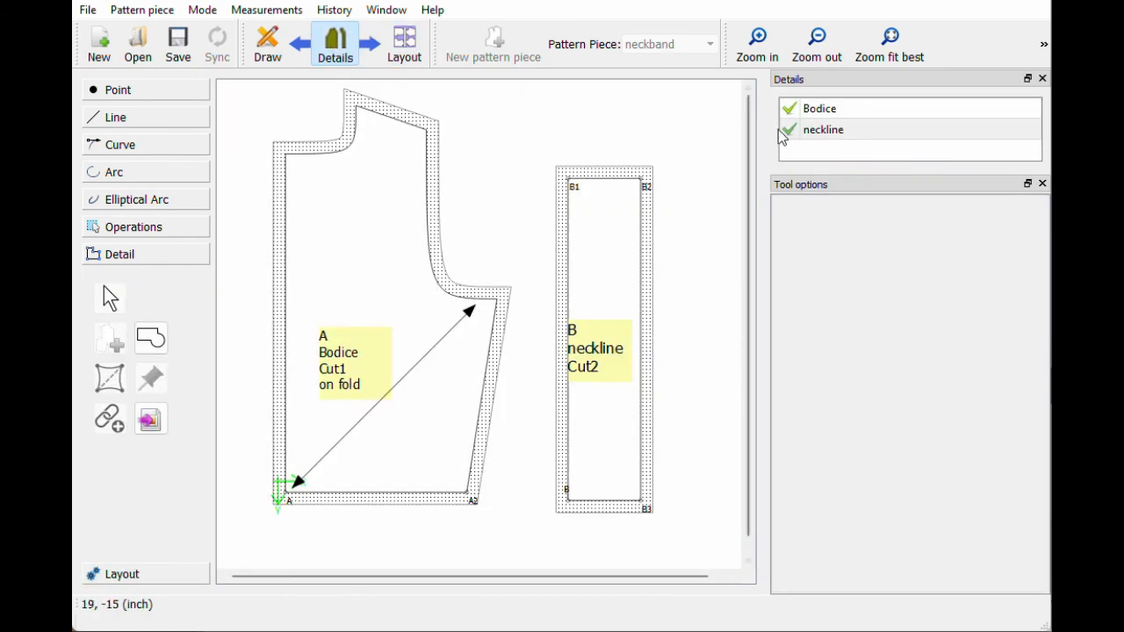
left_click(407, 45)
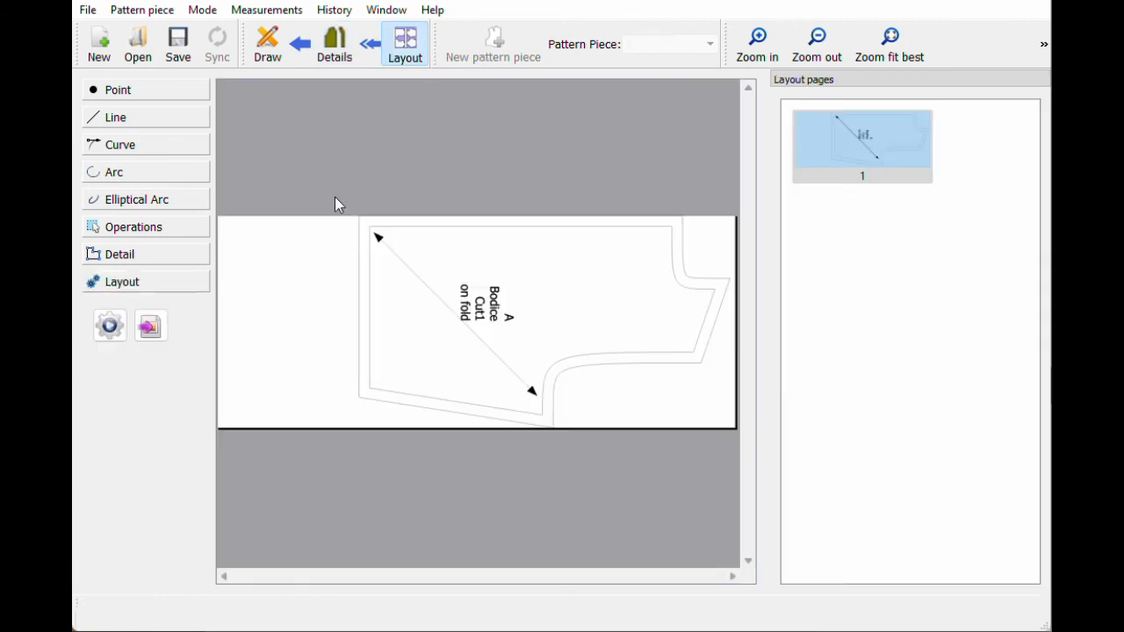
left_click(107, 328)
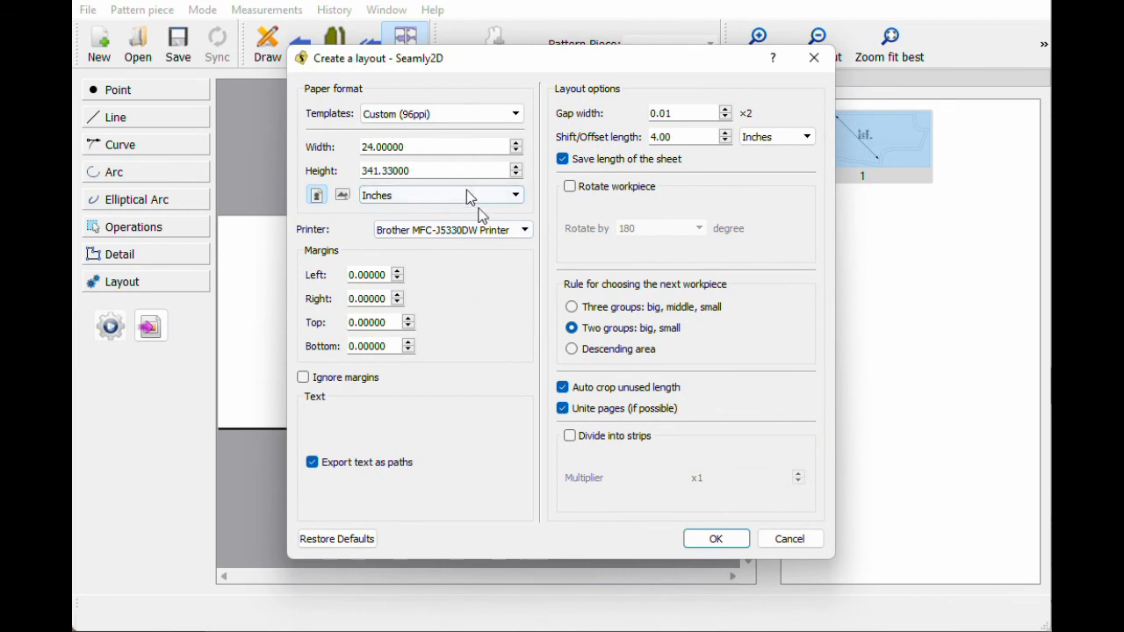
left_click_drag(460, 57, 494, 39)
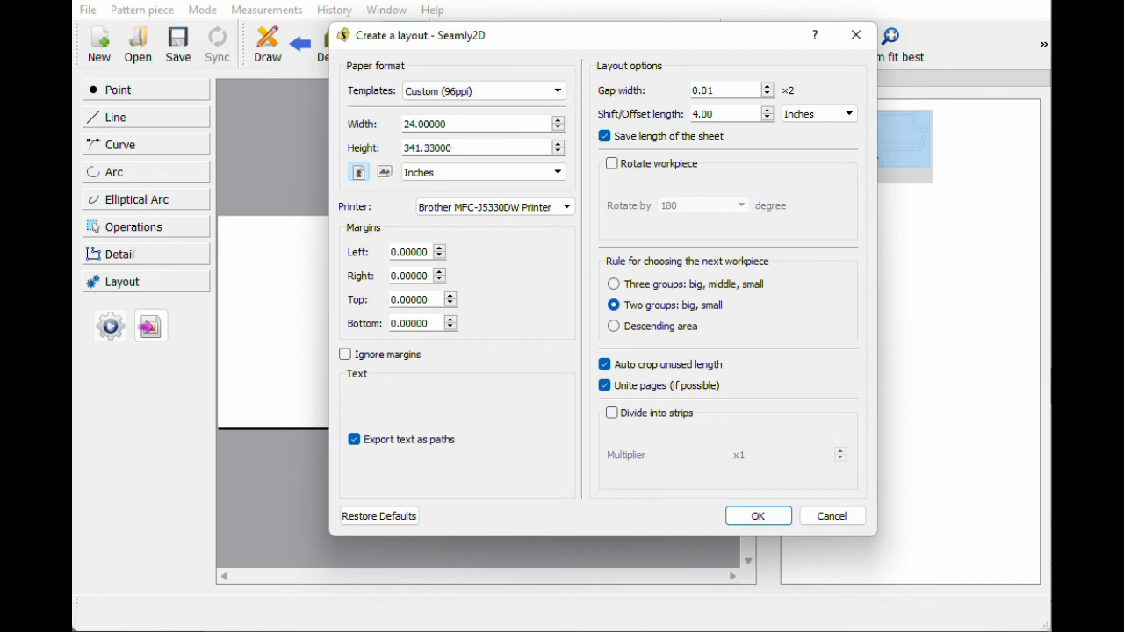
left_click_drag(448, 124, 402, 124)
type("15")
key("Tab")
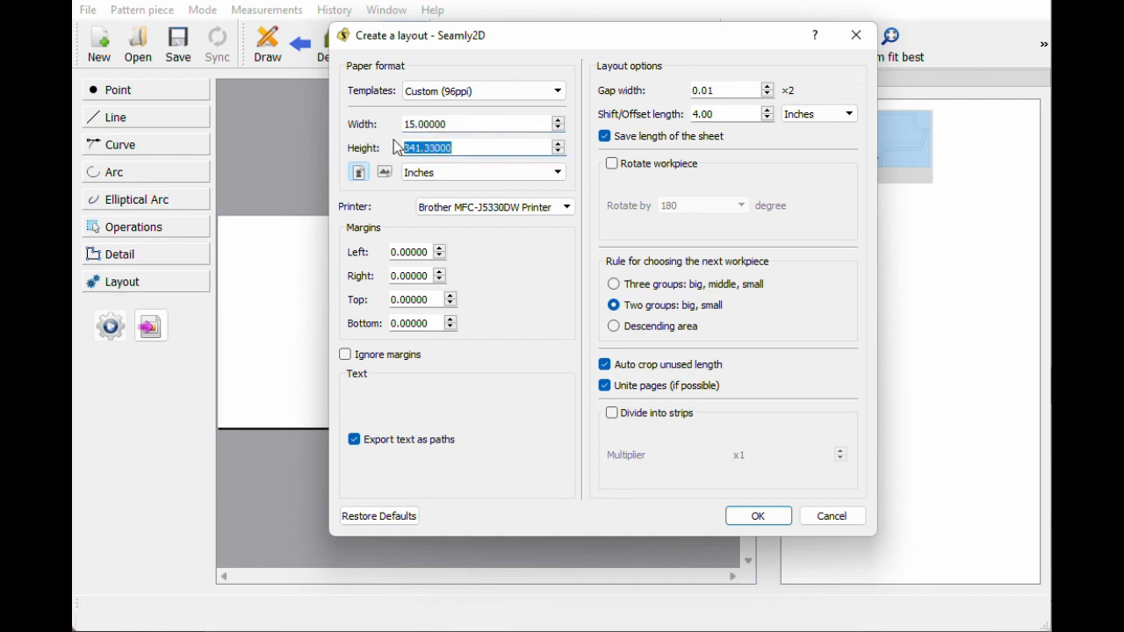
Step: Generate the layout on the 15-inch-wide sheet, then regenerate it with Create new Layout
left_click(759, 516)
left_click(585, 323)
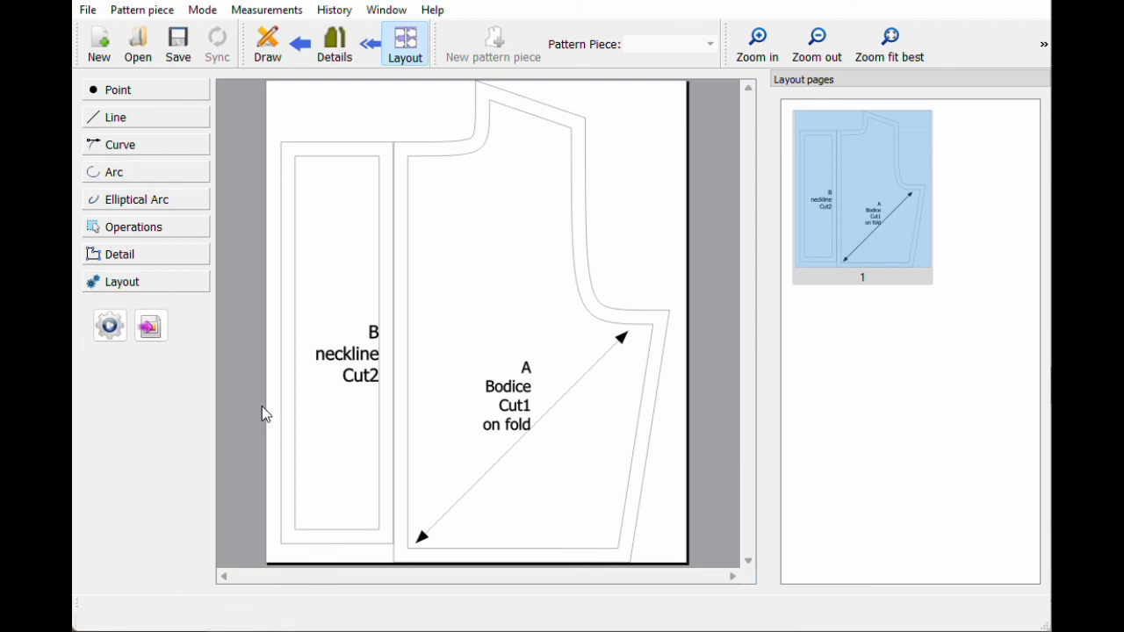
left_click(111, 332)
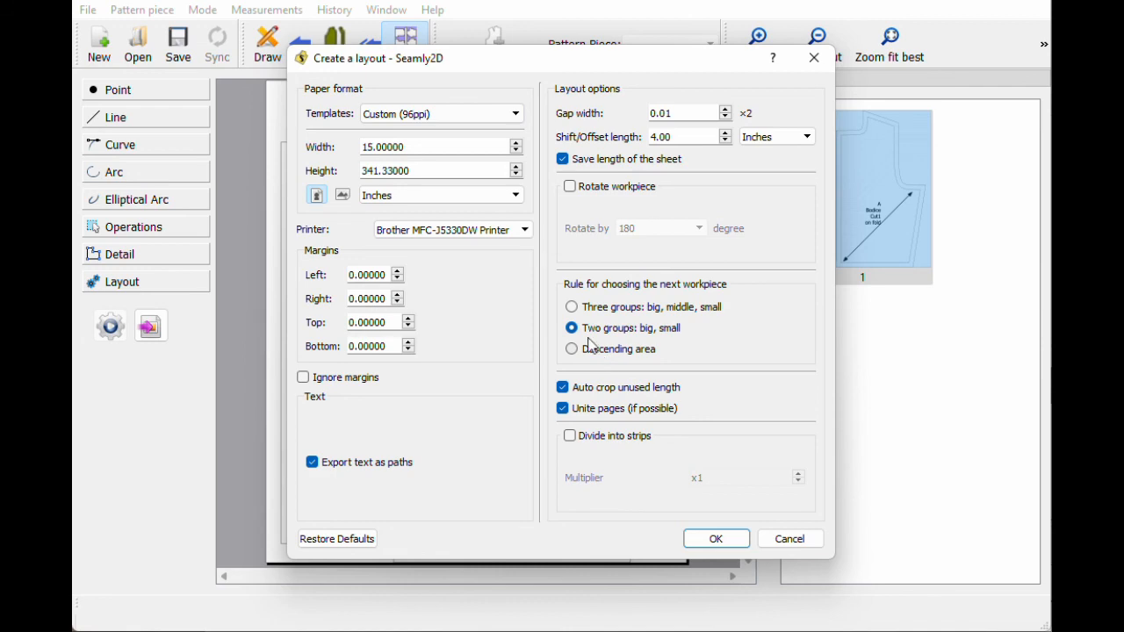
left_click(714, 539)
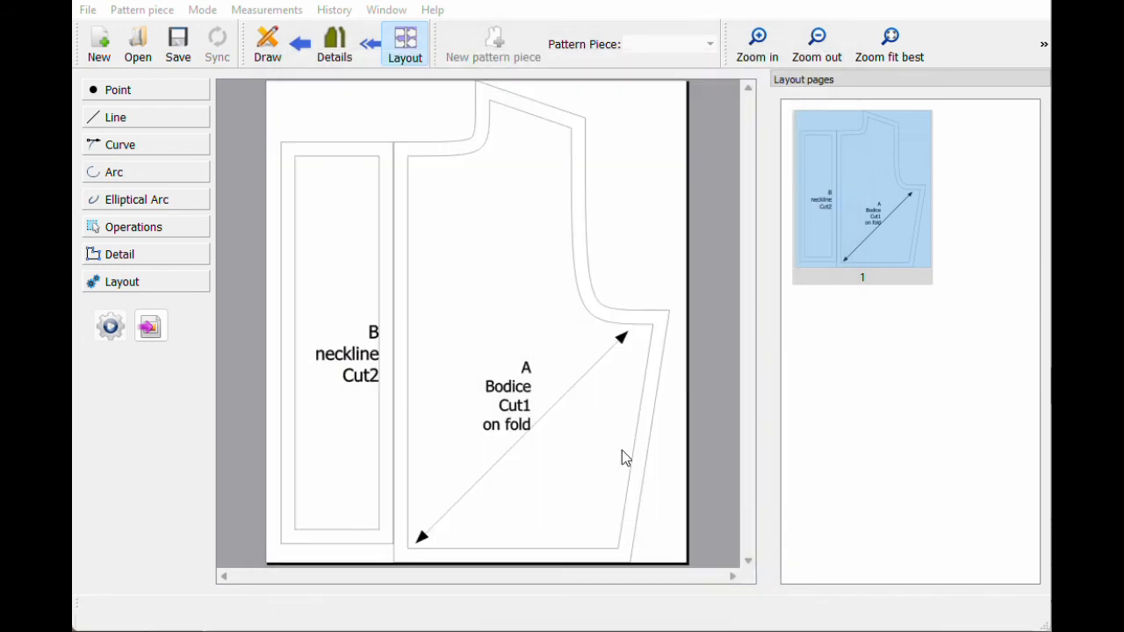